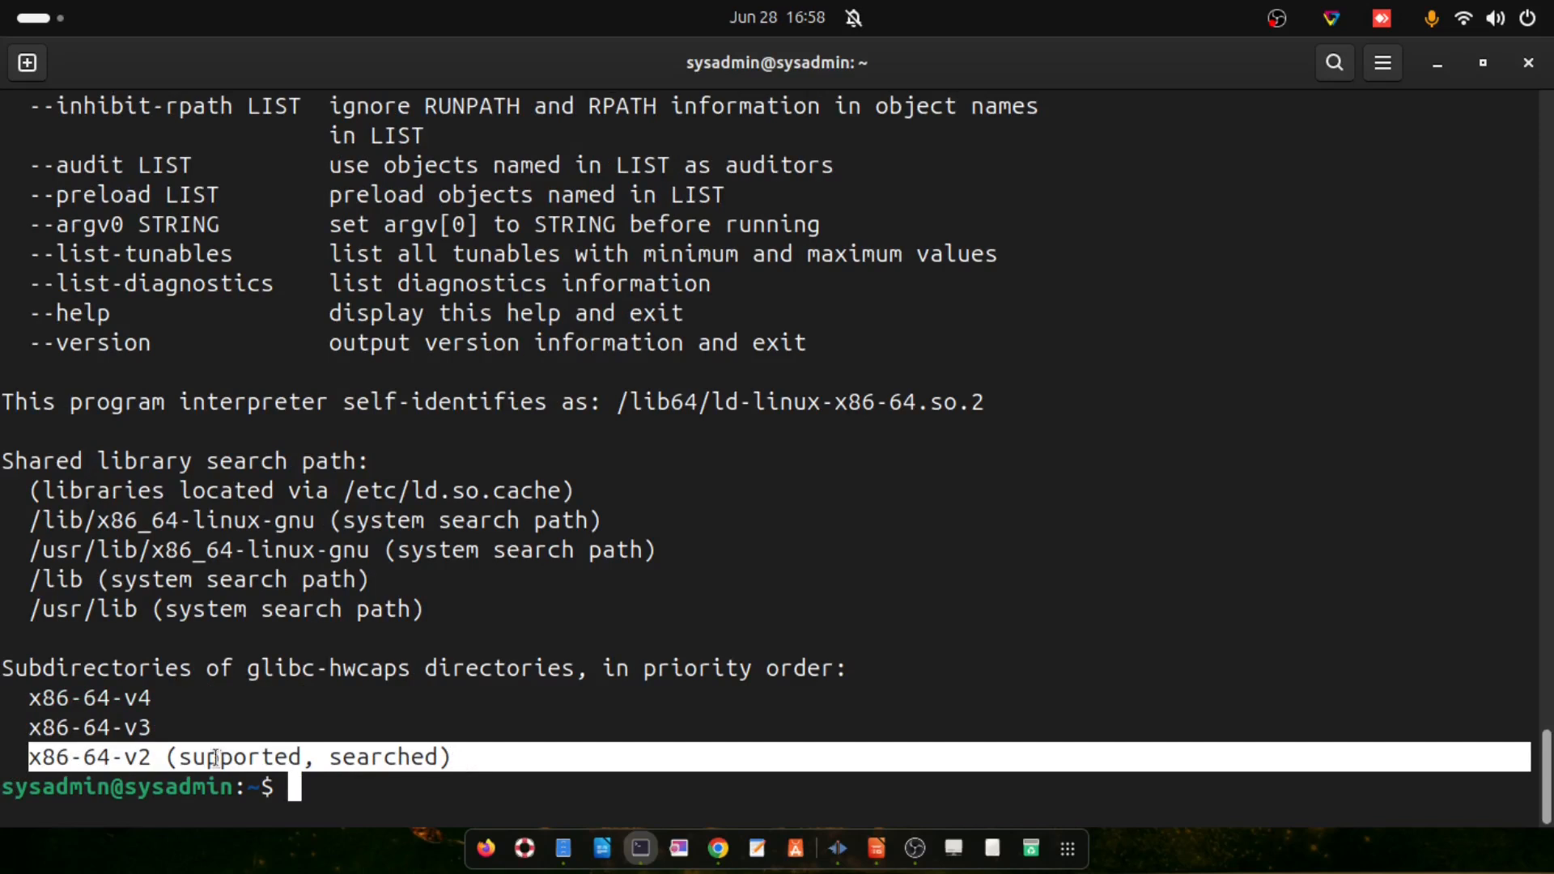
Run /usr/lib64/ld-linux-x86-64.so.2 --help to list the supported x86-64 levels
{"action": "left_click_drag", "start_coordinate": [140, 731], "coordinate": [29, 728]}
{"action": "left_click", "coordinate": [119, 745]}
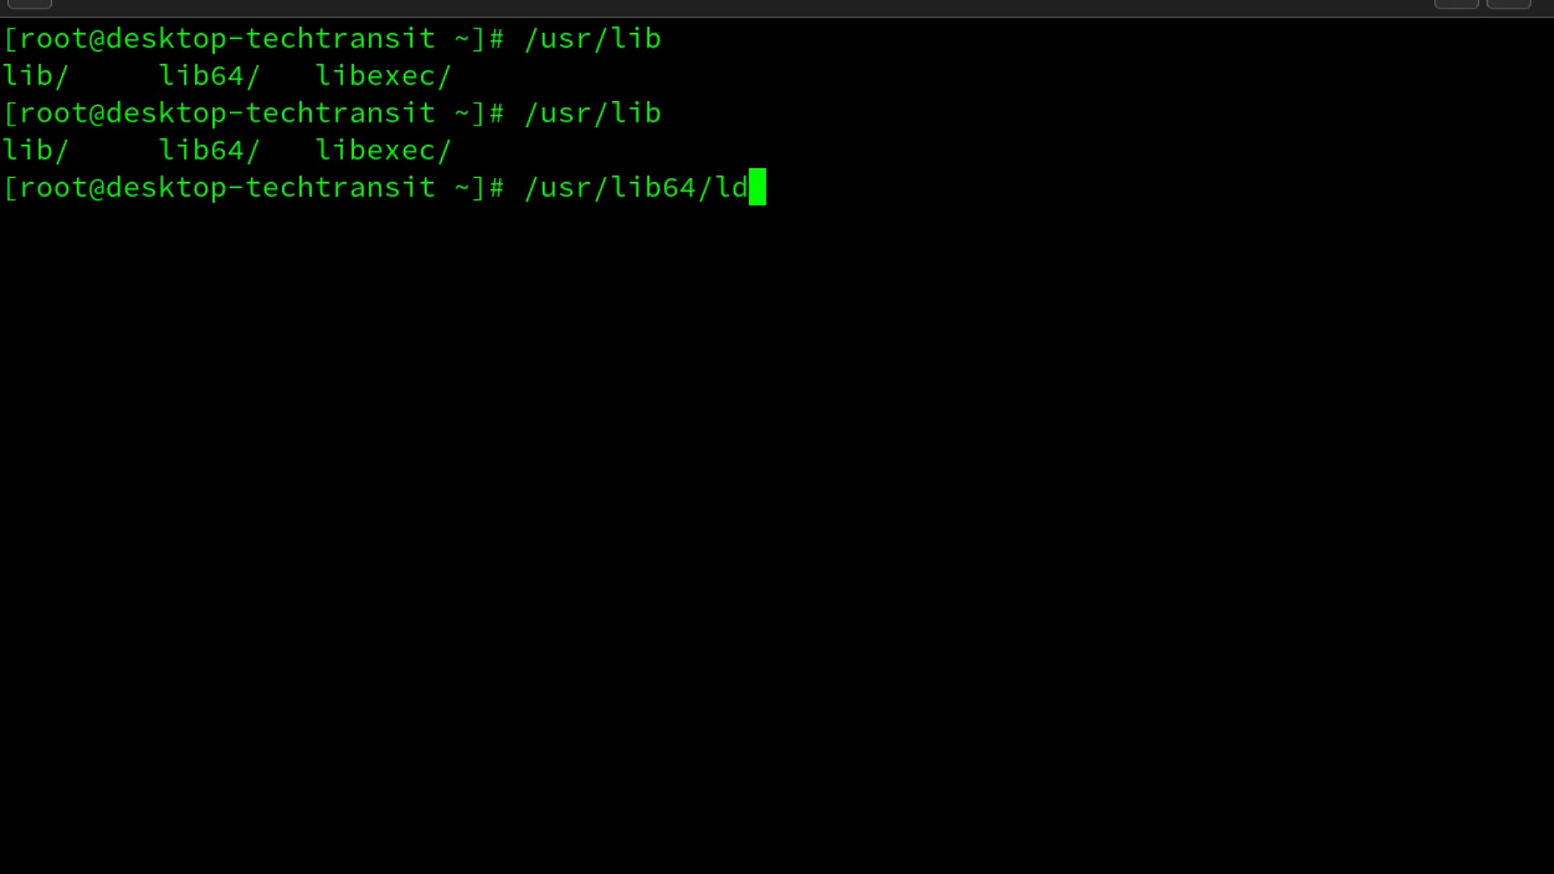
{"action": "type", "text": "-"}
{"action": "key", "text": "Tab"}
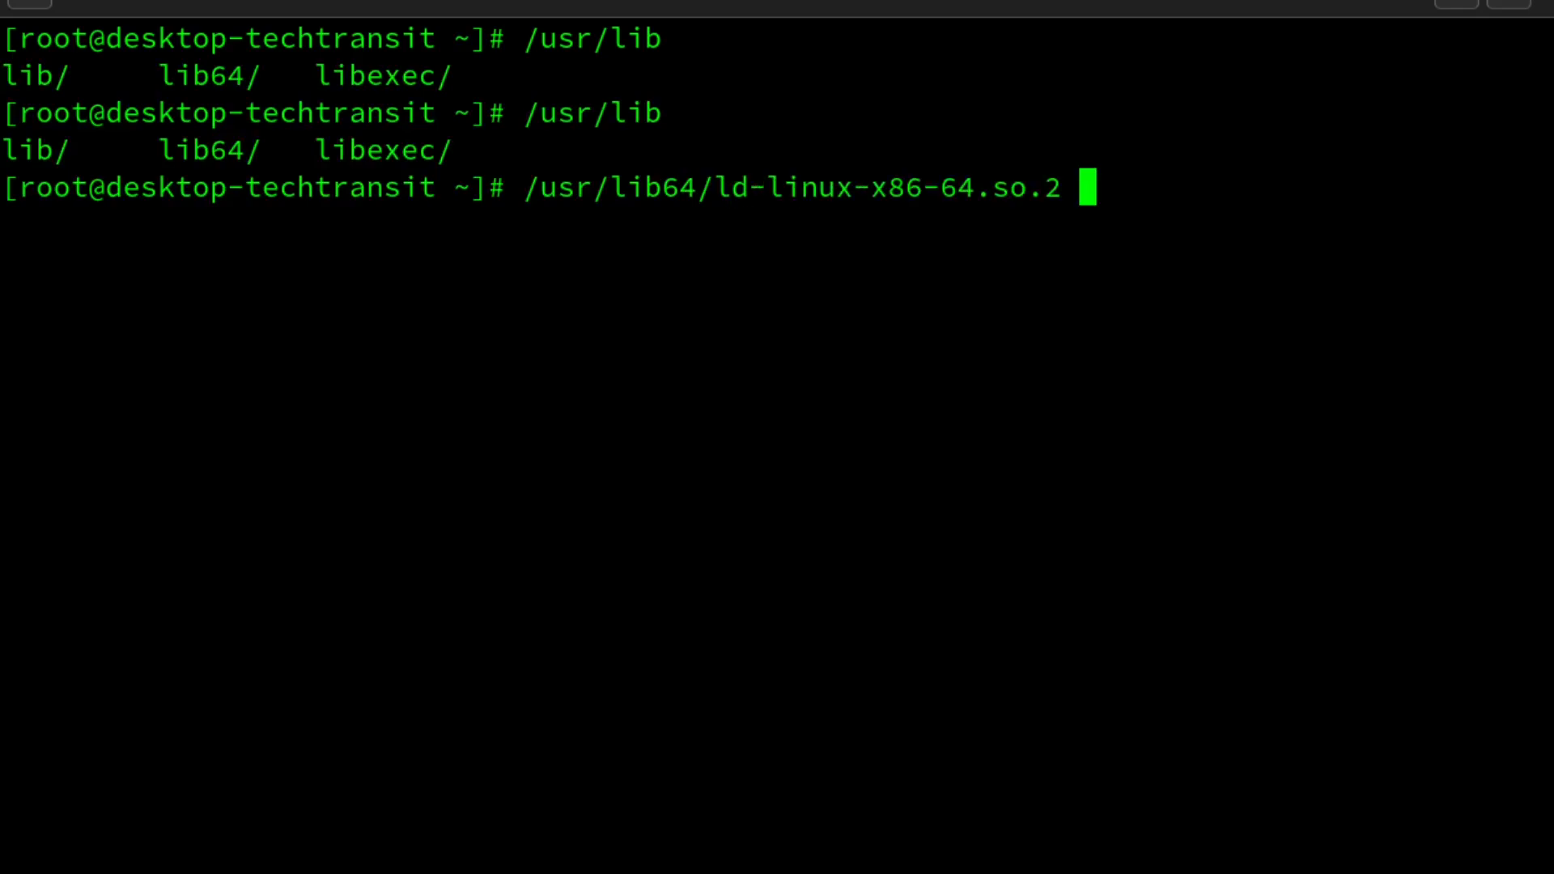
{"action": "type", "text": "--help"}
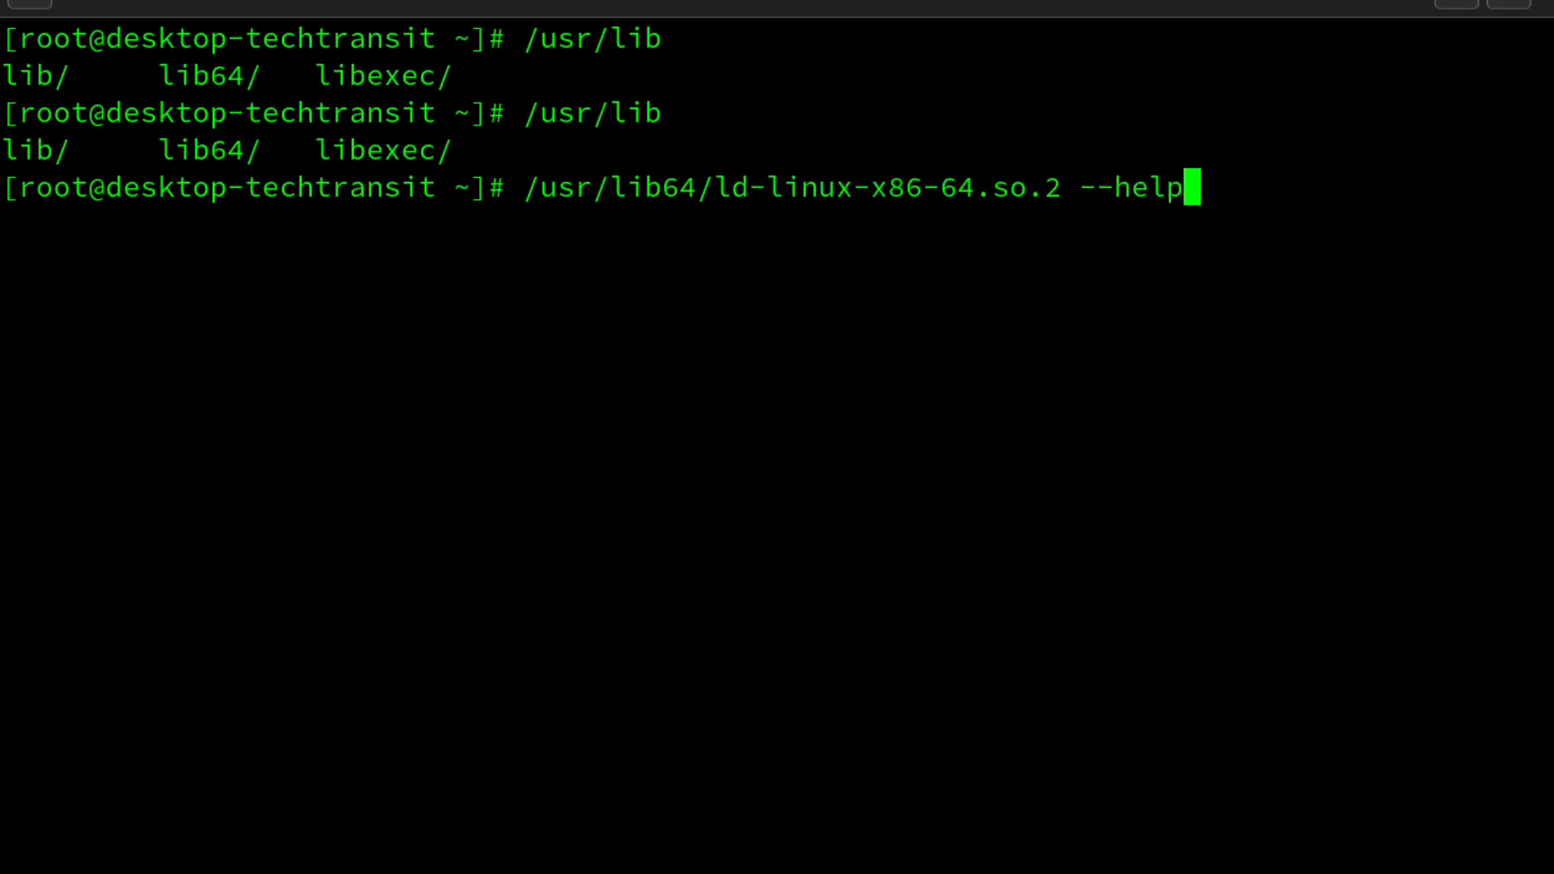
{"action": "key", "text": "Return"}
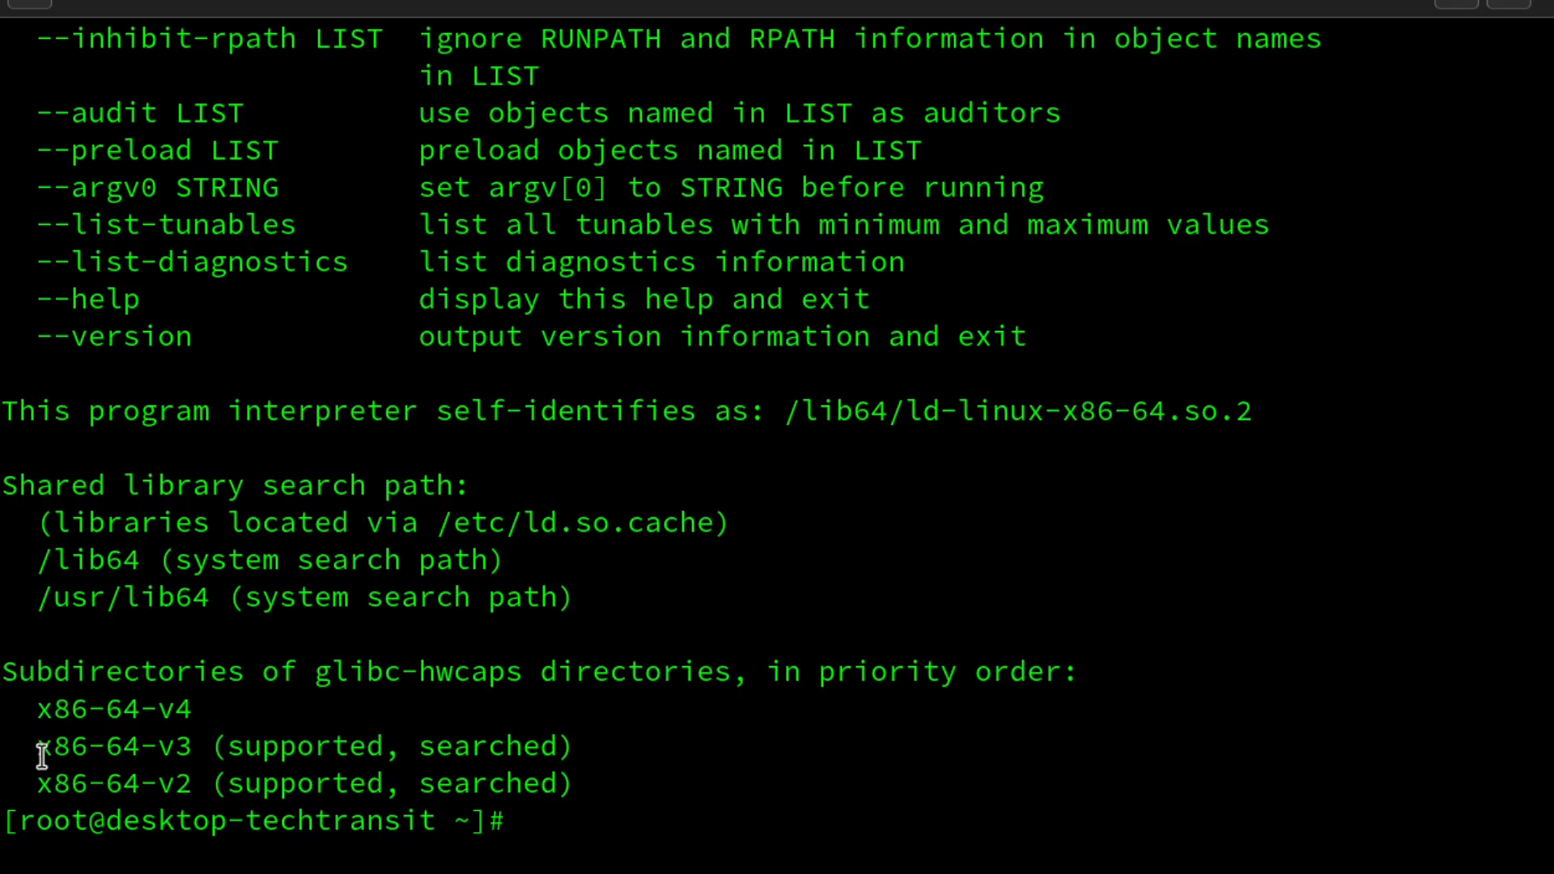
Highlight the x86-64-v3 and x86-64-v2 lines marked as supported
{"action": "left_click_drag", "start_coordinate": [42, 749], "coordinate": [576, 747]}
{"action": "left_click_drag", "start_coordinate": [41, 784], "coordinate": [592, 785]}
{"action": "left_click", "coordinate": [571, 713]}
Run cat /proc/cpuinfo to print the CPU details
{"action": "type", "text": "cat /proc/cpu"}
{"action": "key", "text": "Tab"}
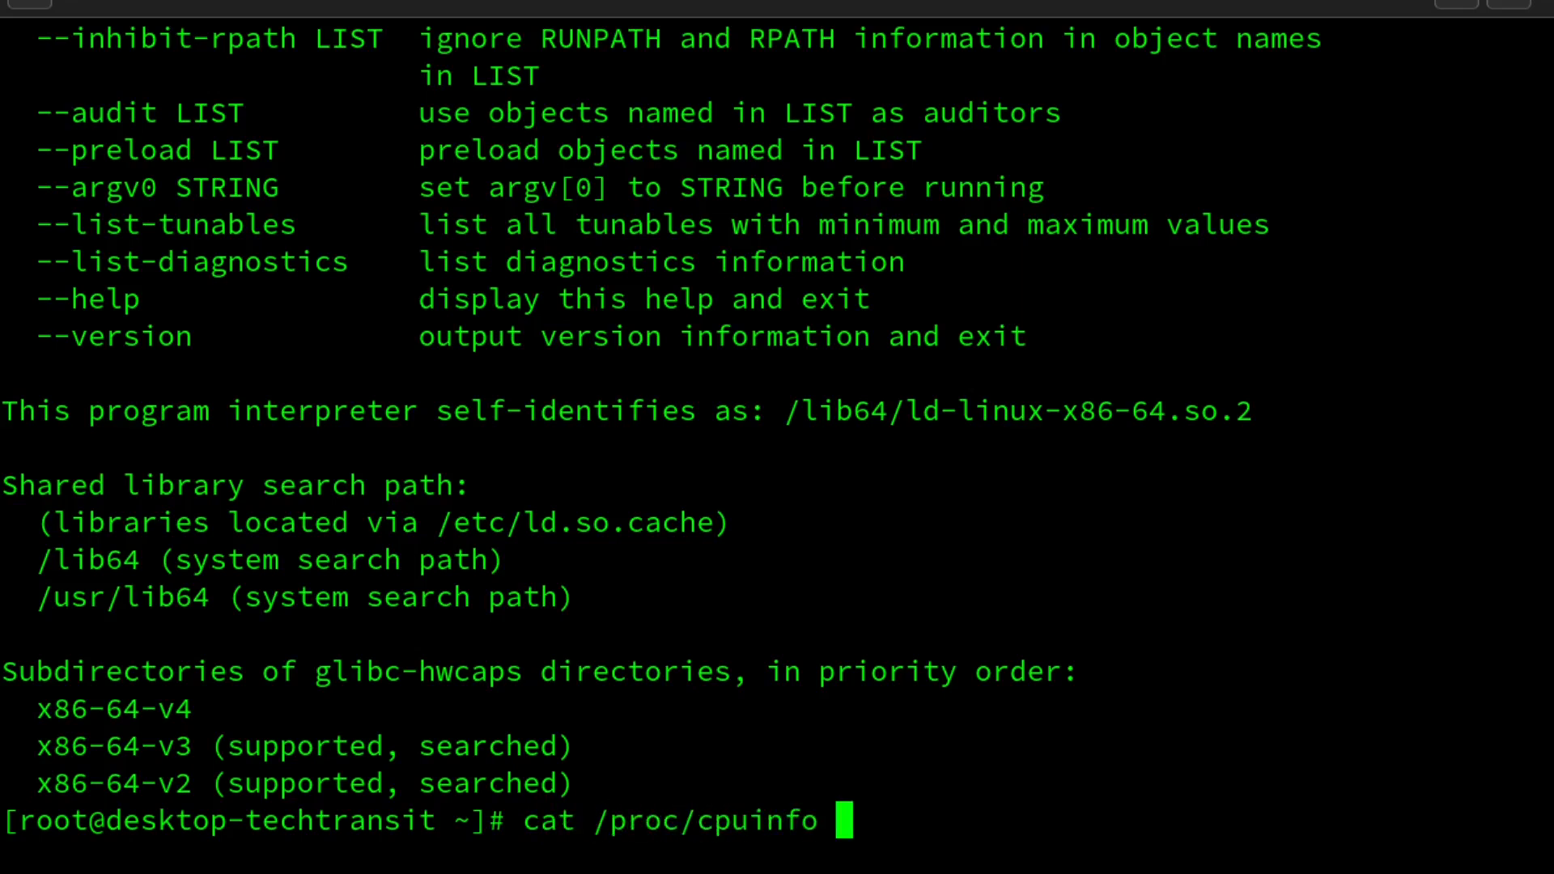
{"action": "key", "text": "Return"}
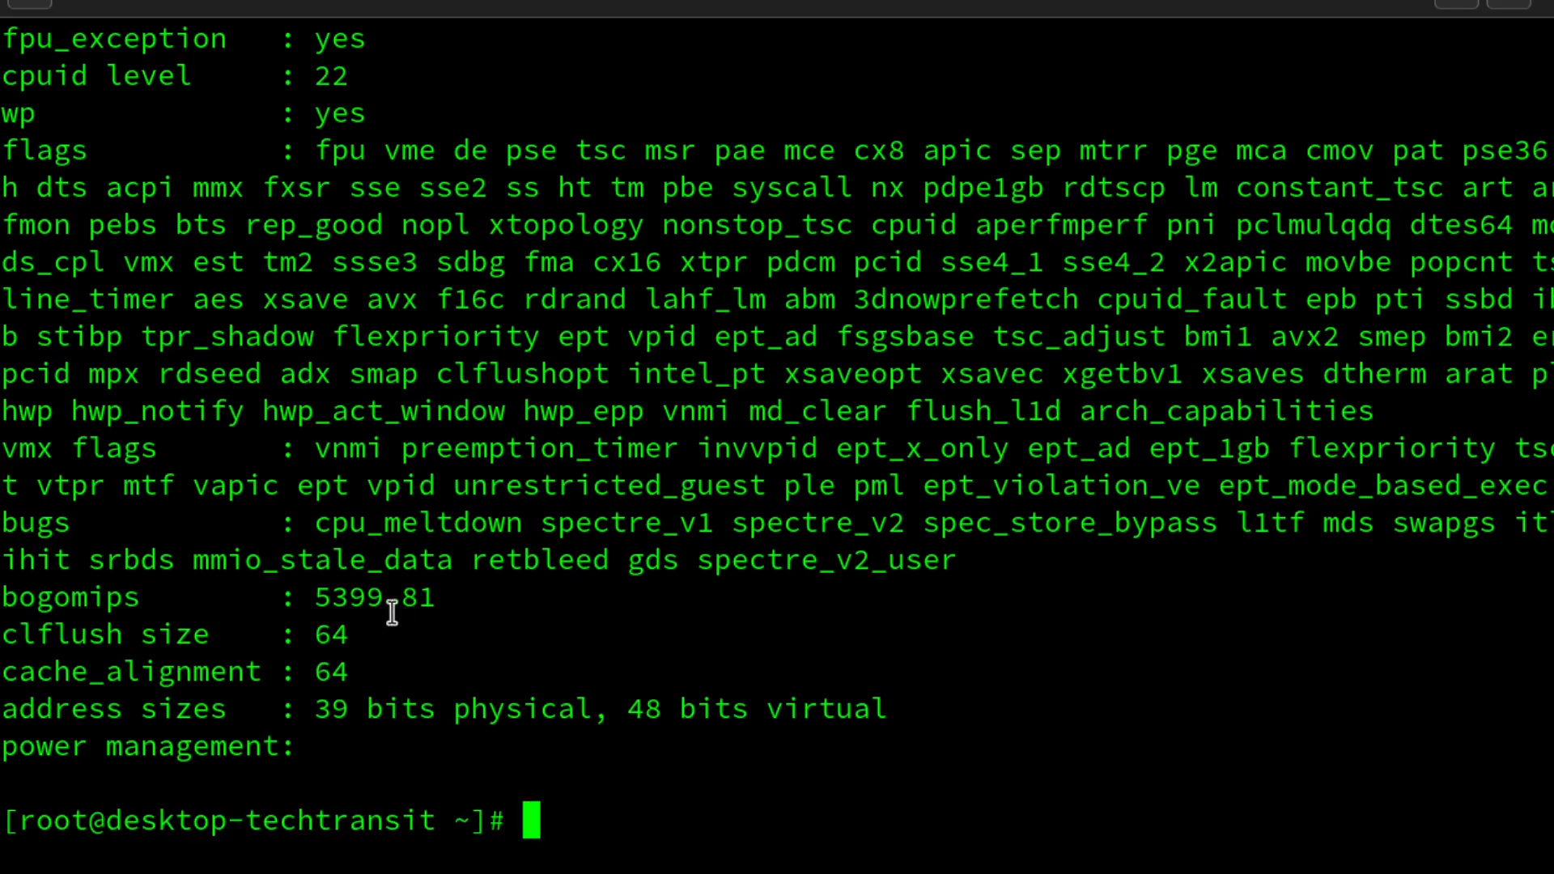
Scroll through the cpuinfo output to review the Intel Core i3-7130U details
{"action": "scroll", "coordinate": [391, 613], "scroll_direction": "up", "scroll_amount": 2}
{"action": "scroll", "coordinate": [392, 613], "scroll_direction": "up", "scroll_amount": 4}
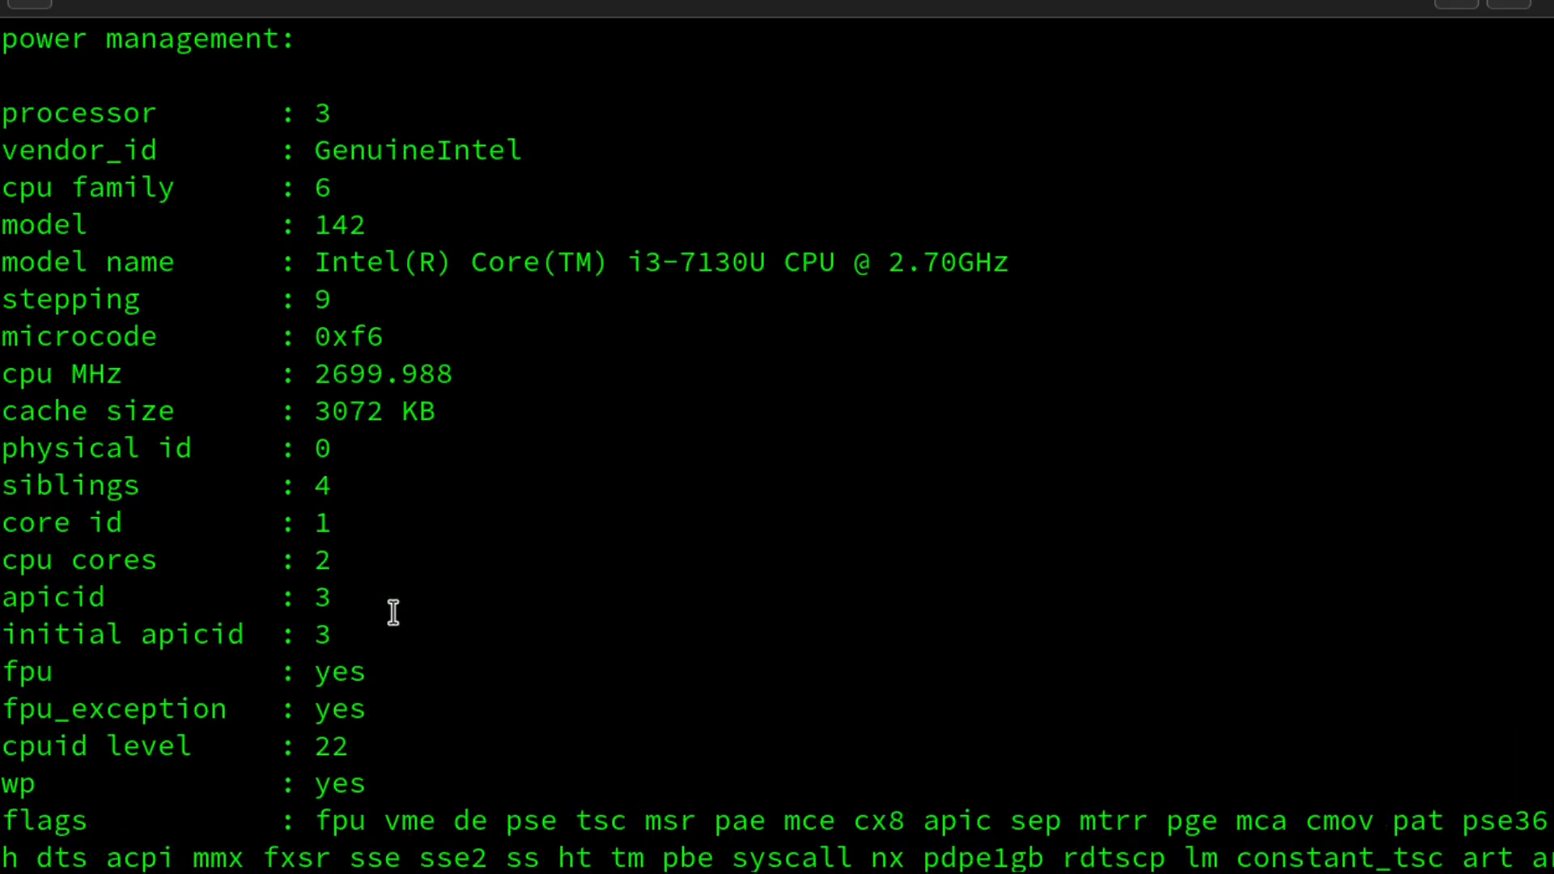
{"action": "scroll", "coordinate": [394, 613], "scroll_direction": "down", "scroll_amount": 6}
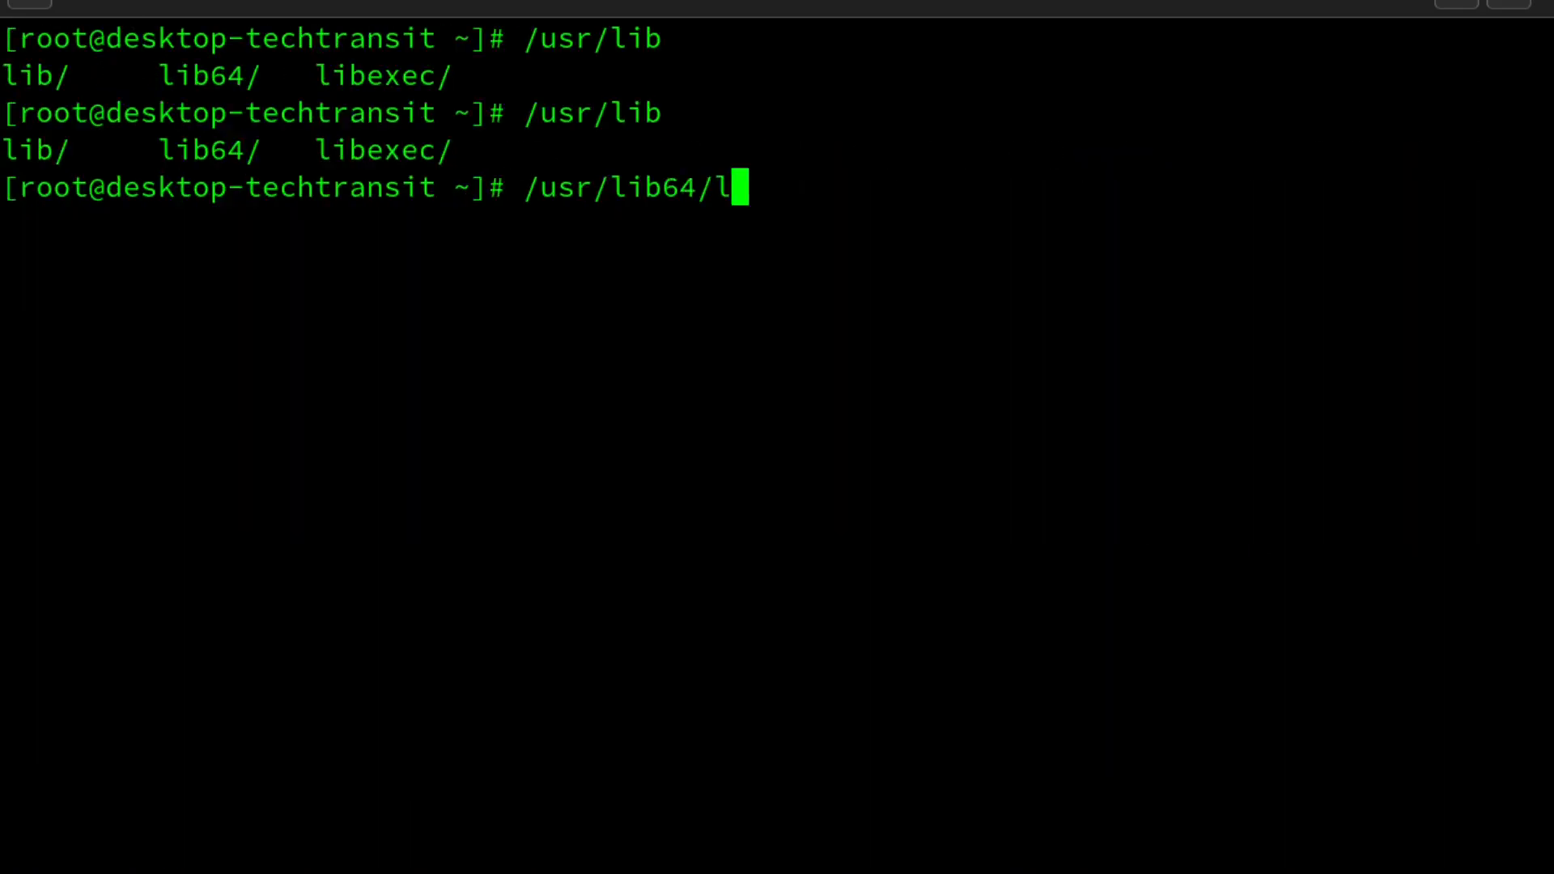
Rerun ld-linux-x86-64.so.2 --help to recheck the supported x86-64 levels
{"action": "type", "text": "d-l"}
{"action": "key", "text": "Tab"}
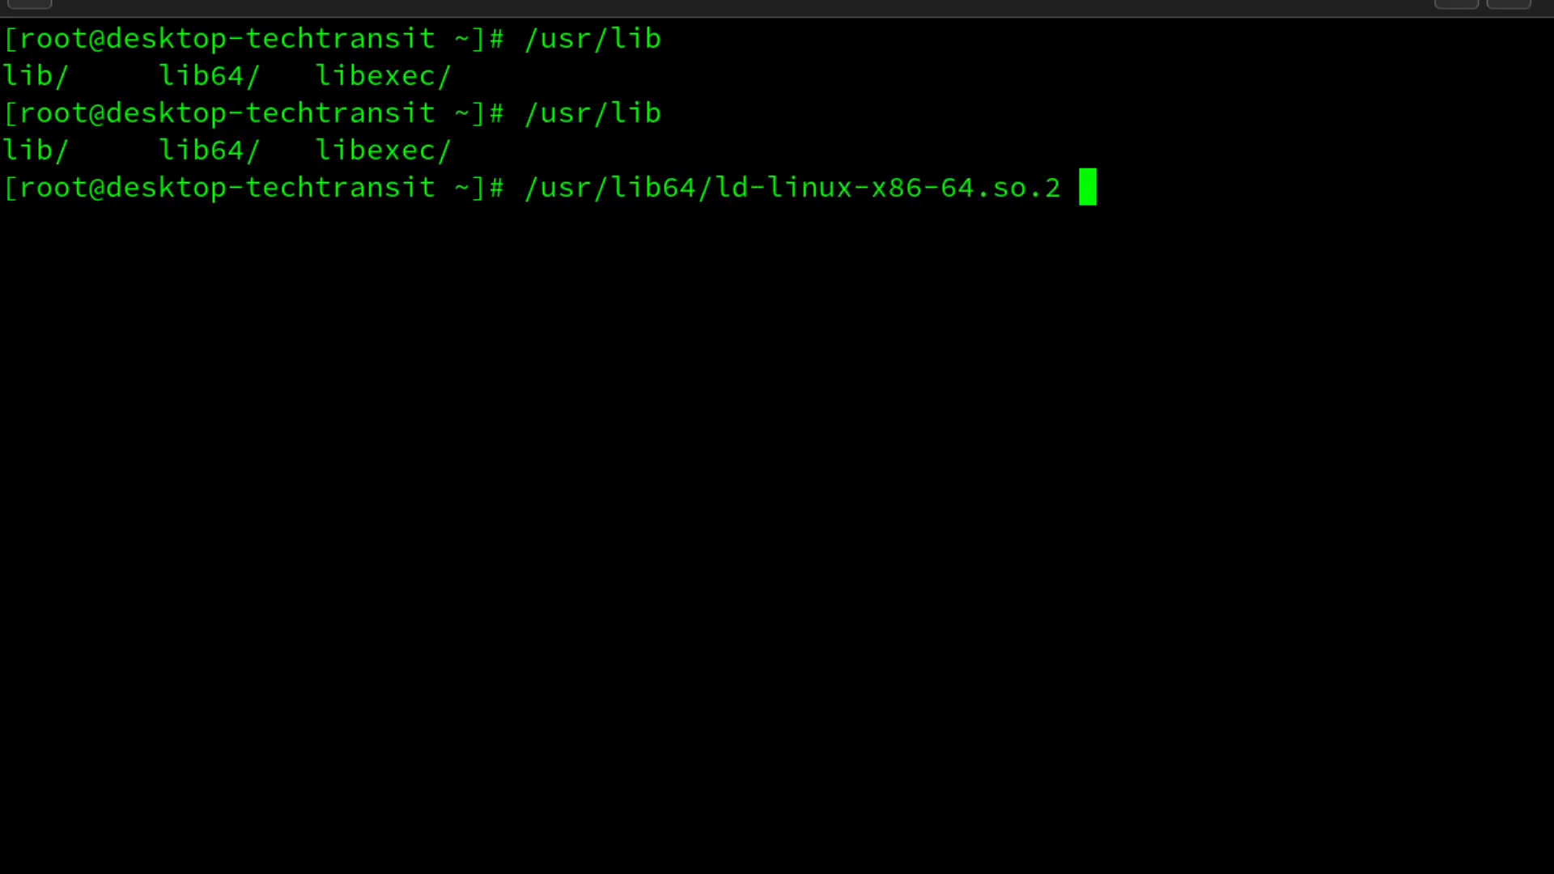
{"action": "type", "text": "--help"}
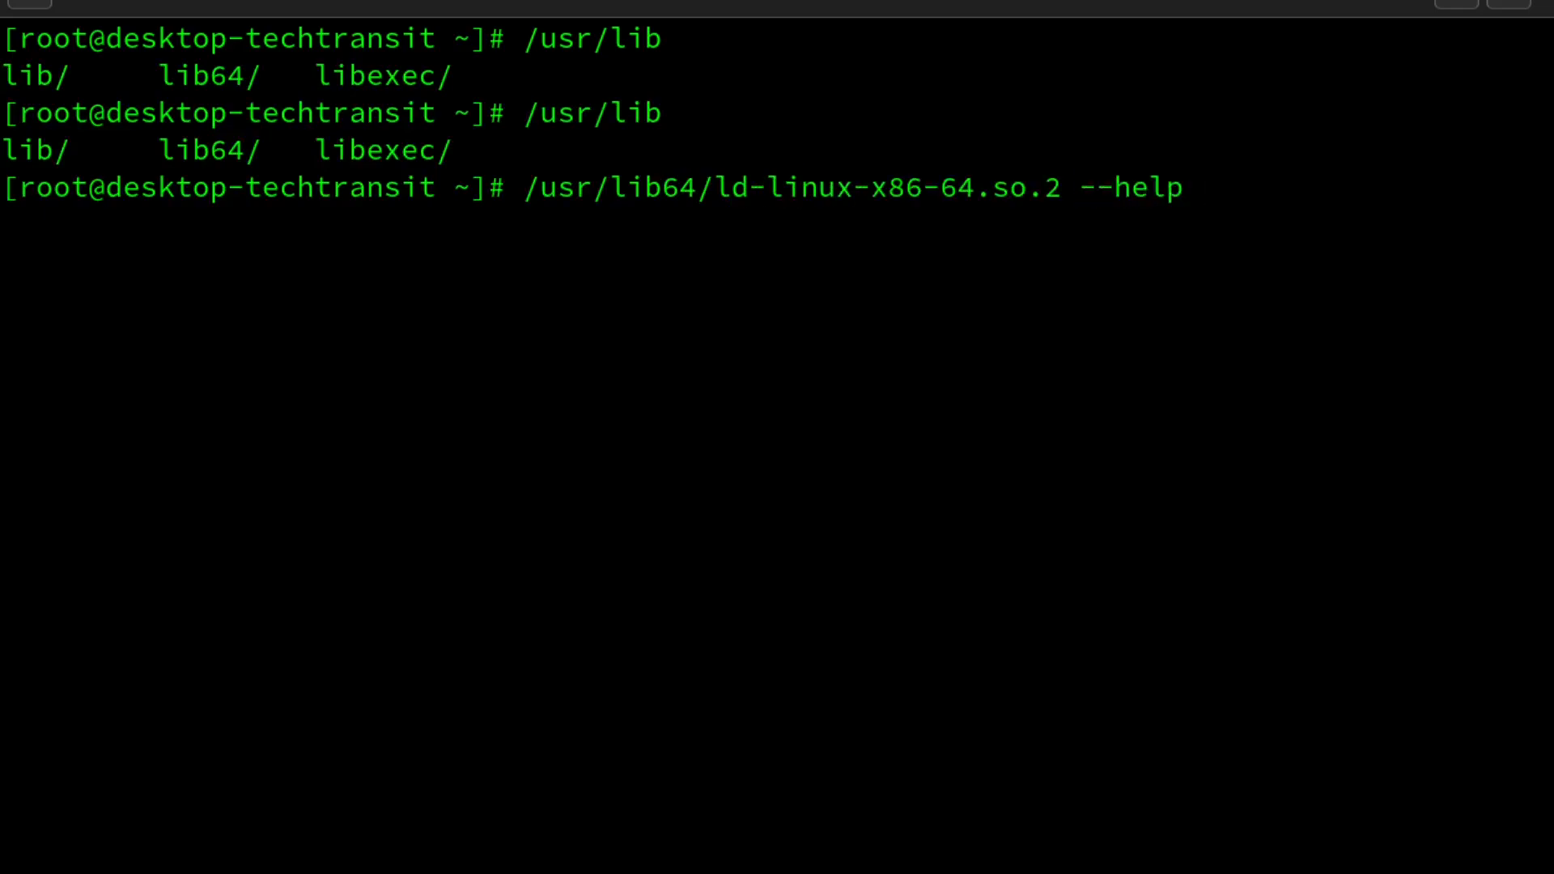
{"action": "key", "text": "Return"}
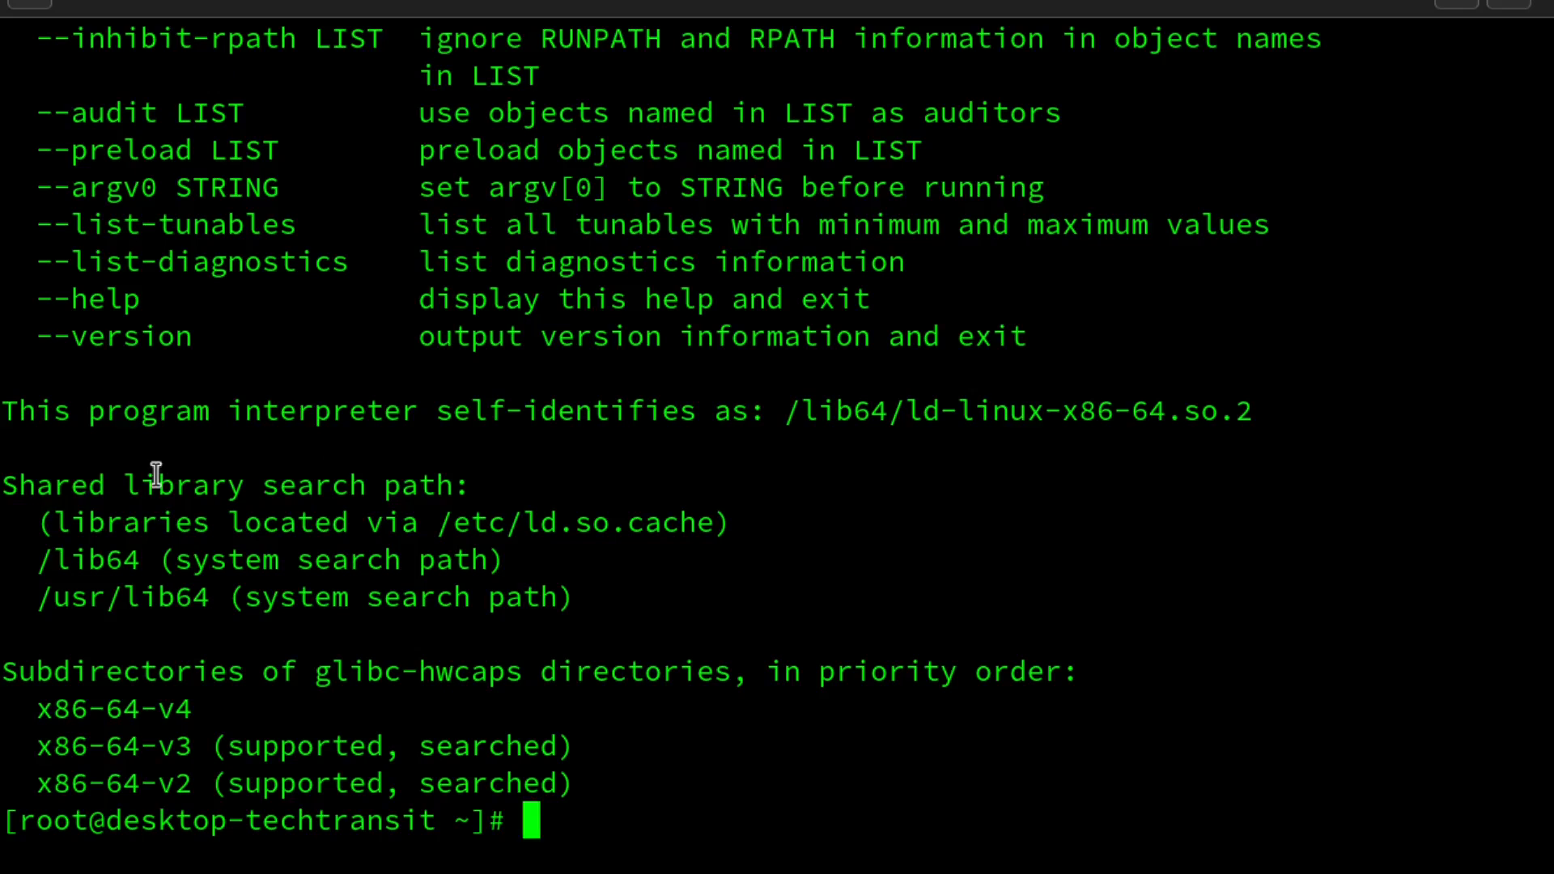
Highlight the supported x86-64-v3 and v2 lines, then type cat /proc/cpuinfo again
{"action": "left_click_drag", "start_coordinate": [38, 748], "coordinate": [576, 747]}
{"action": "left_click_drag", "start_coordinate": [38, 785], "coordinate": [592, 785]}
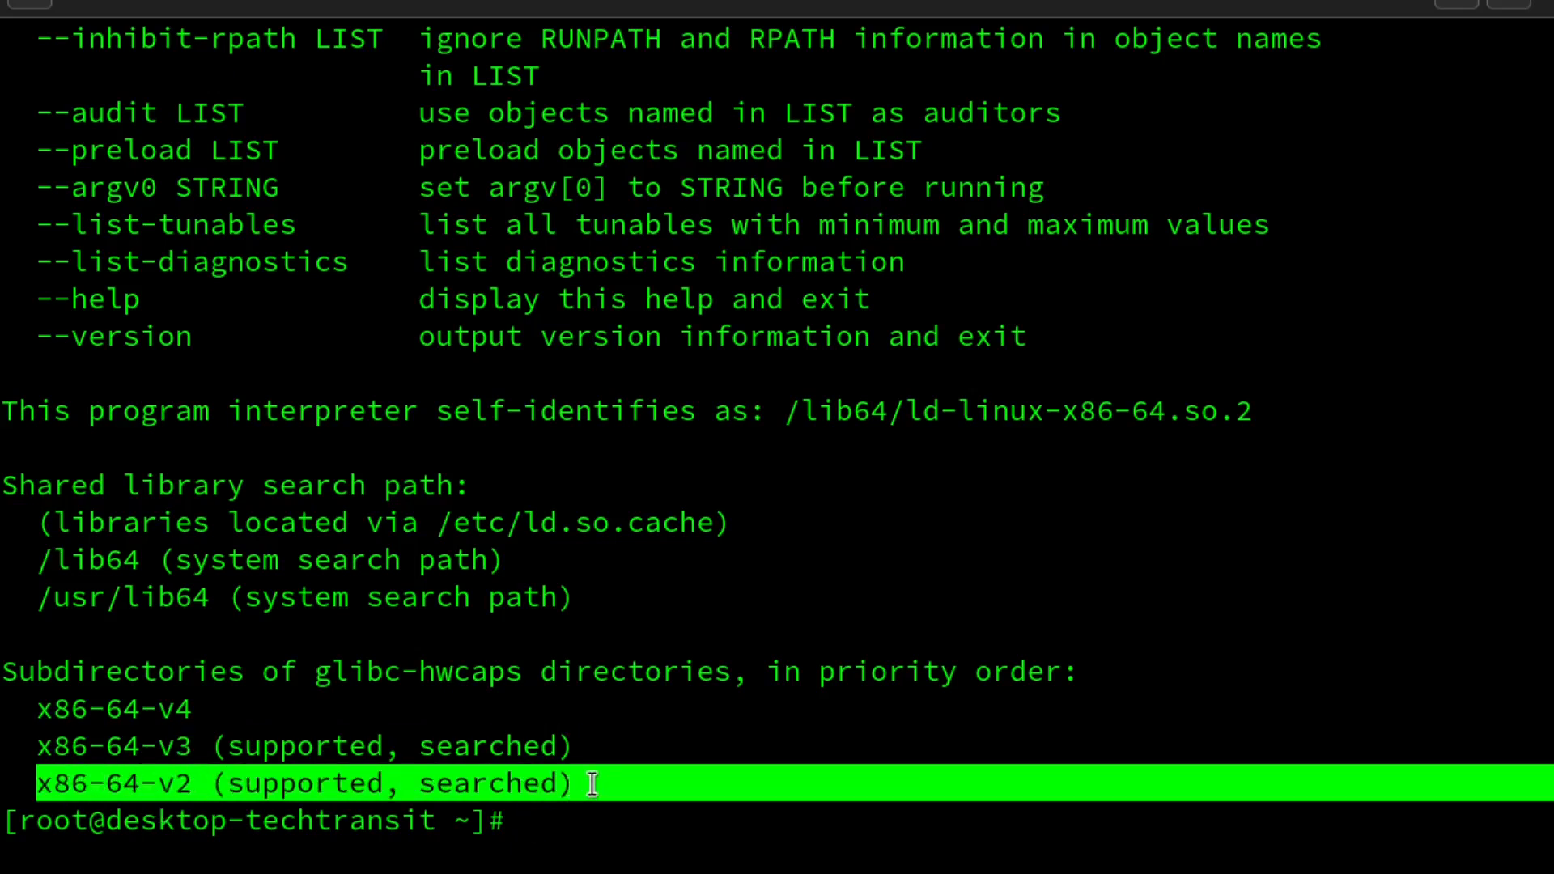
{"action": "left_click", "coordinate": [566, 705]}
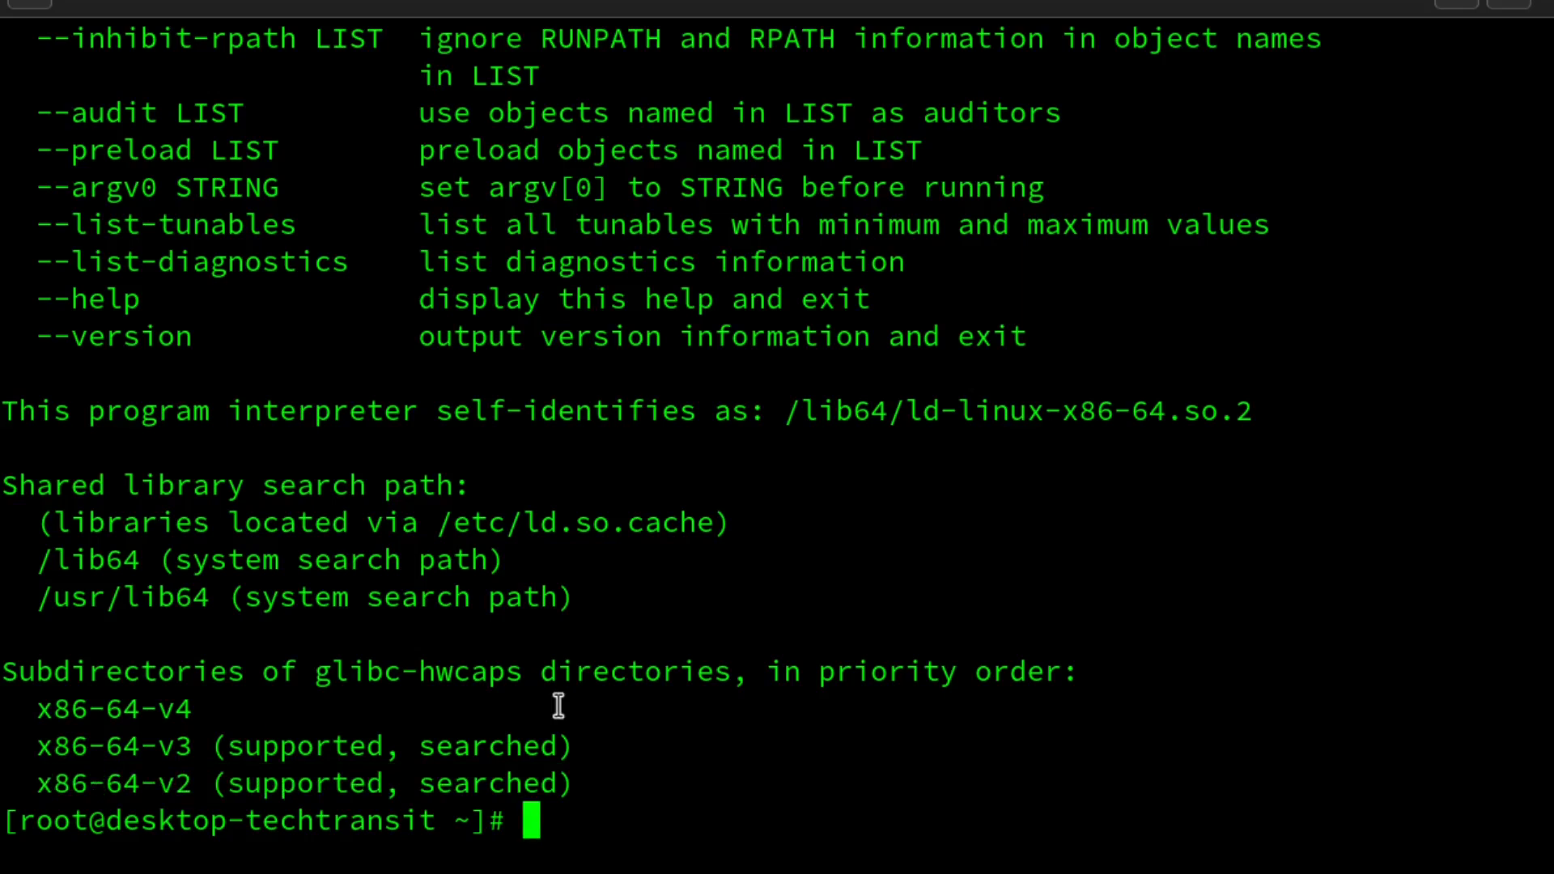
{"action": "type", "text": "cat /p"}
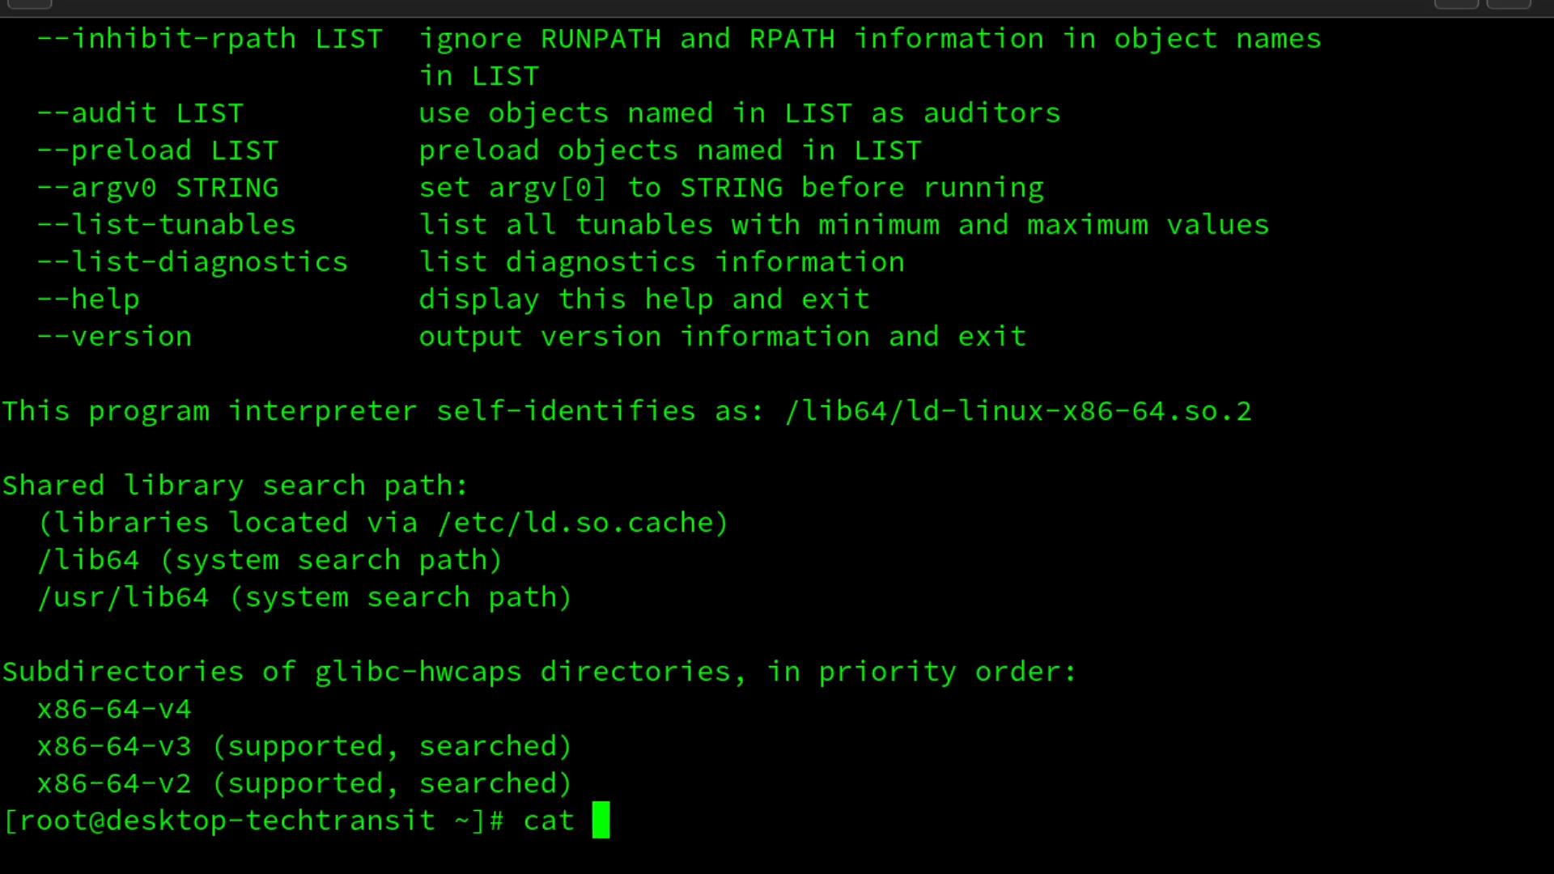
{"action": "type", "text": "roc/cp"}
{"action": "key", "text": "Tab"}
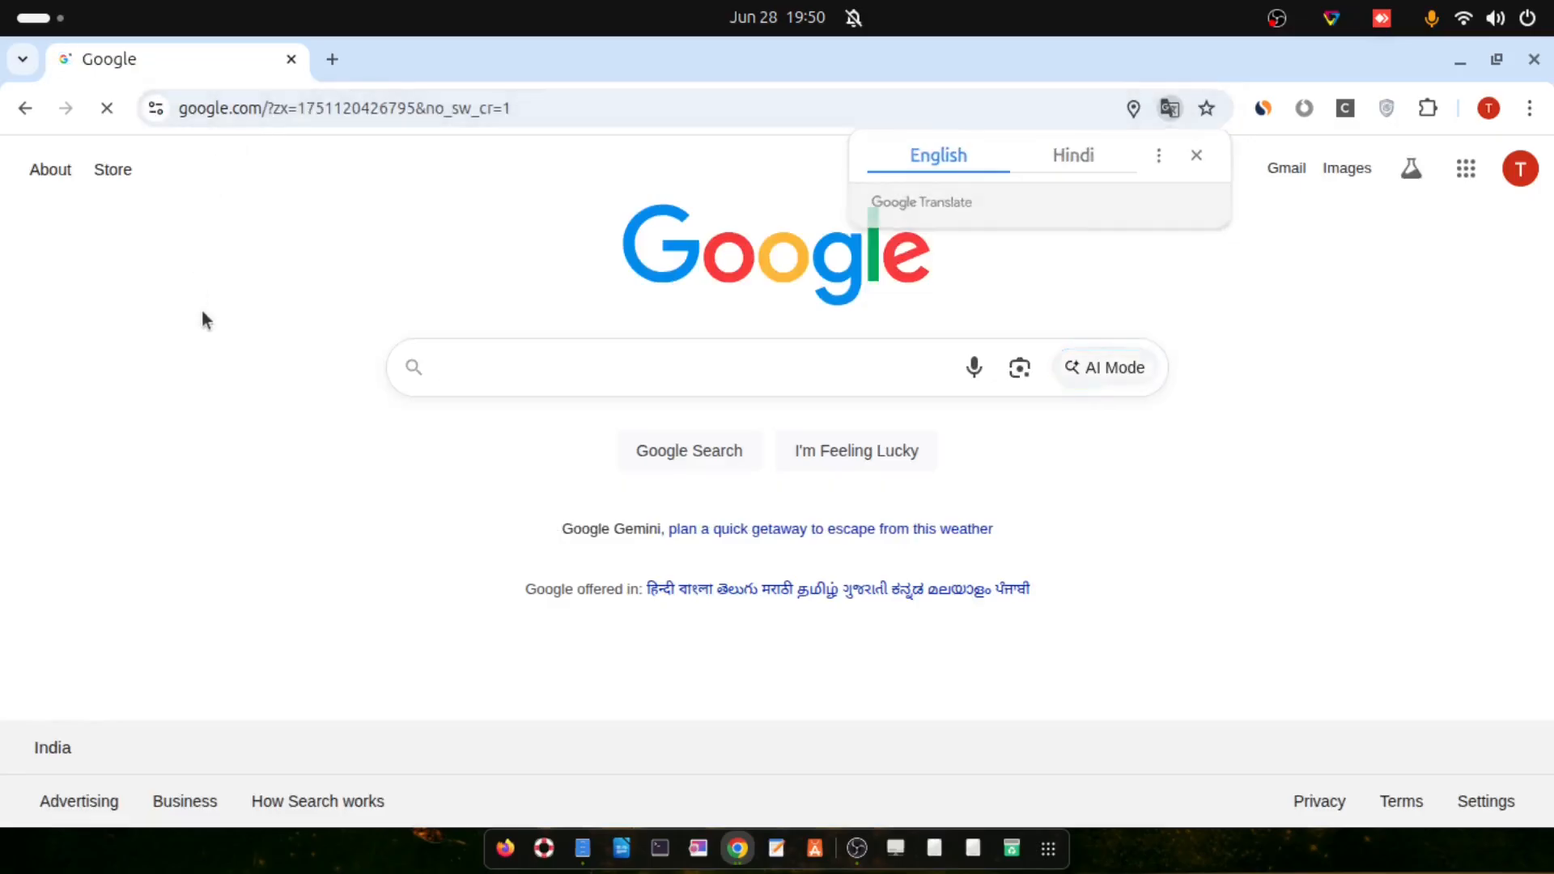
Run a Google search for 'almalinux 10'
{"action": "left_click", "coordinate": [493, 375]}
{"action": "type", "text": "alm"}
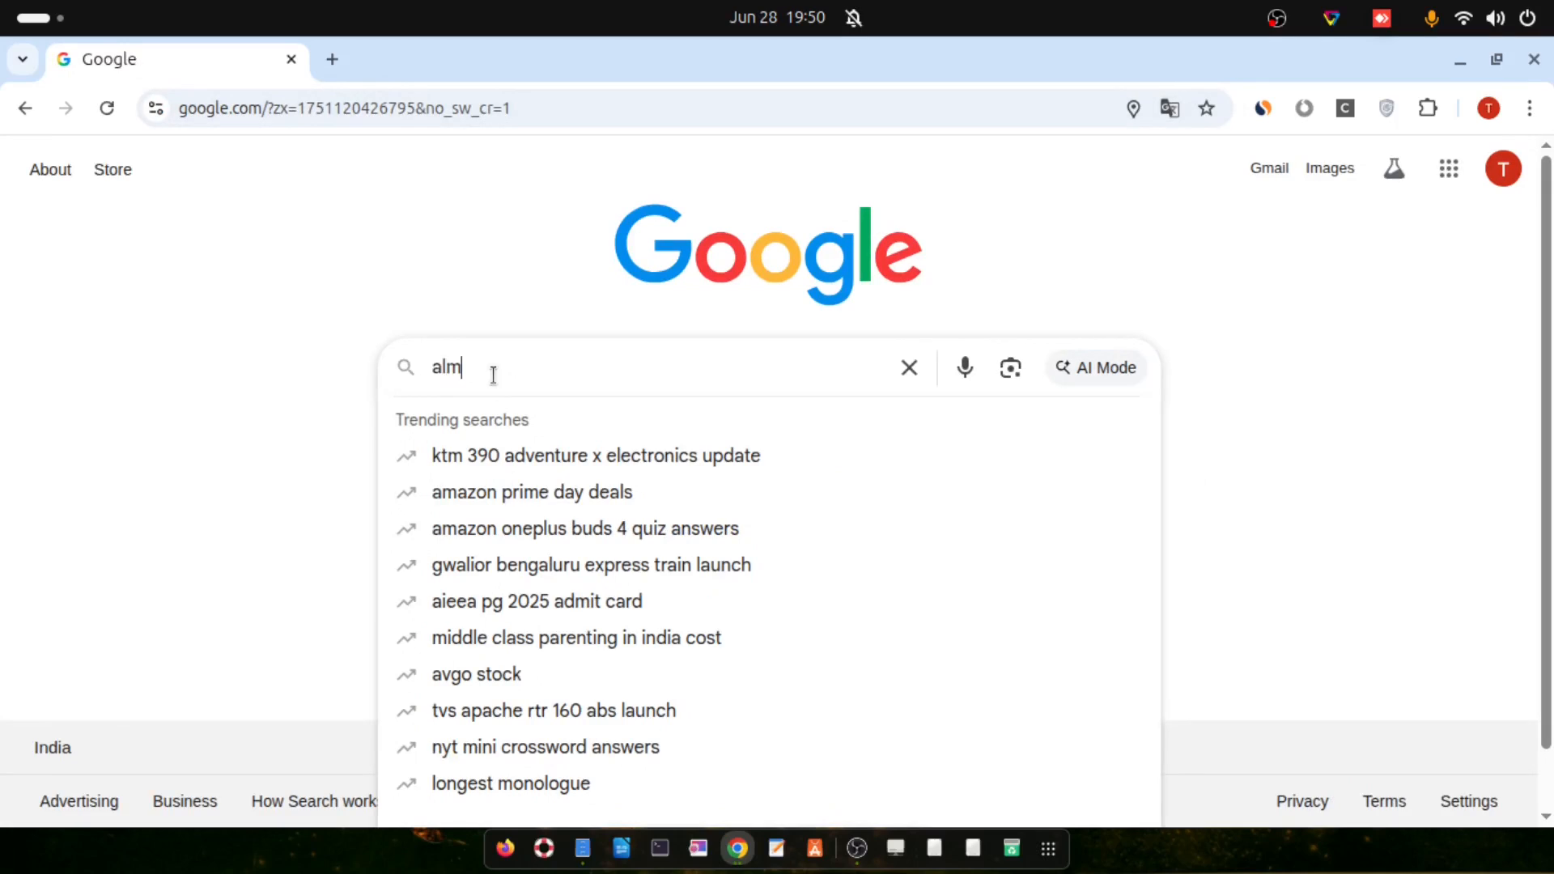
{"action": "type", "text": "alinux 10"}
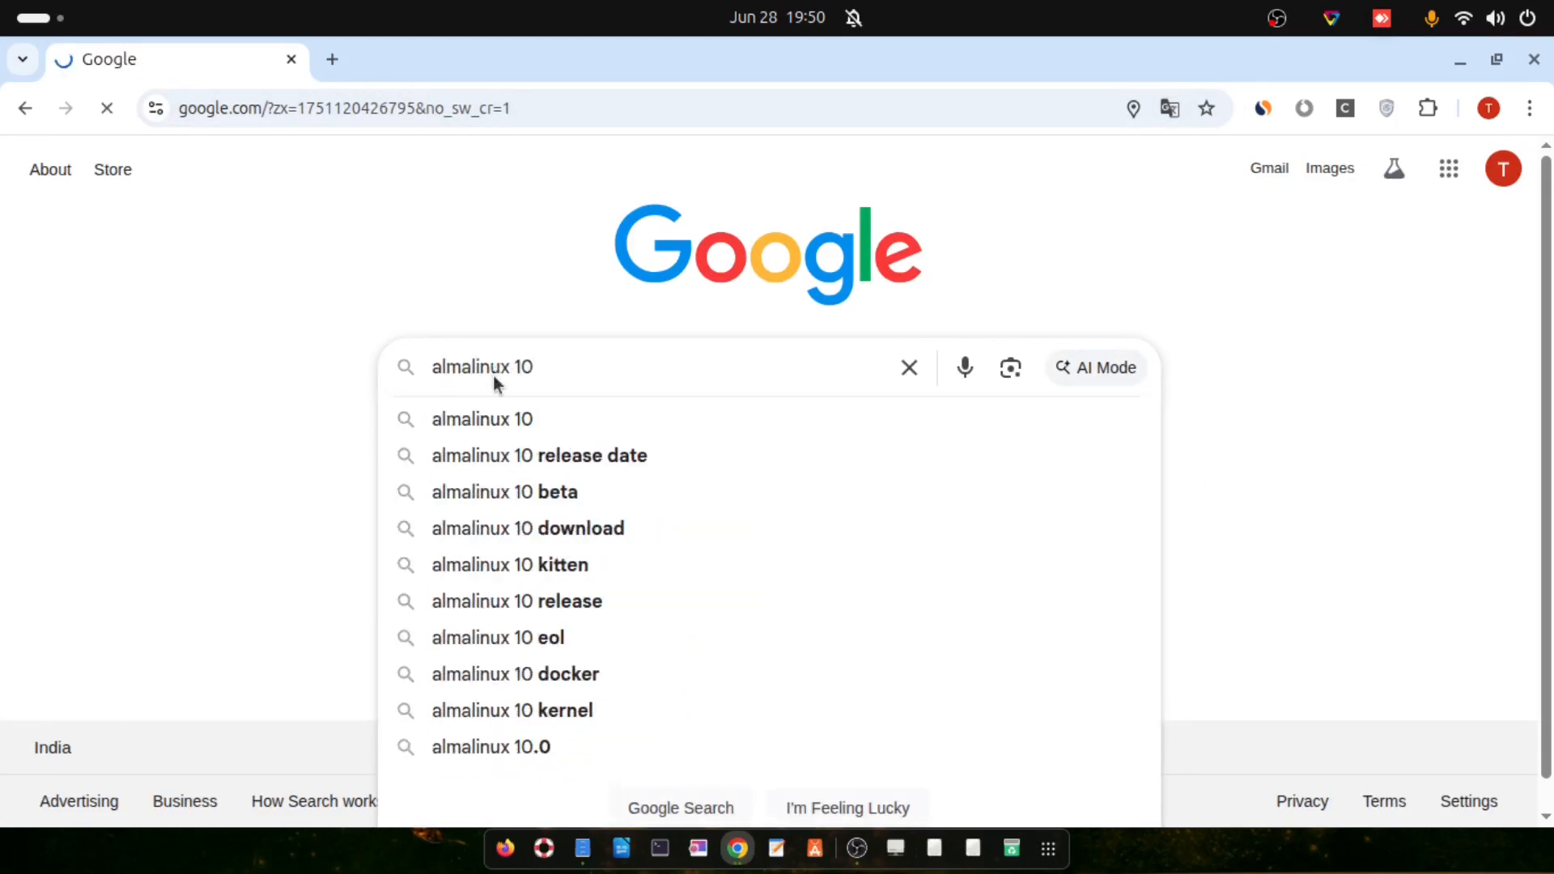
{"action": "key", "text": "Return"}
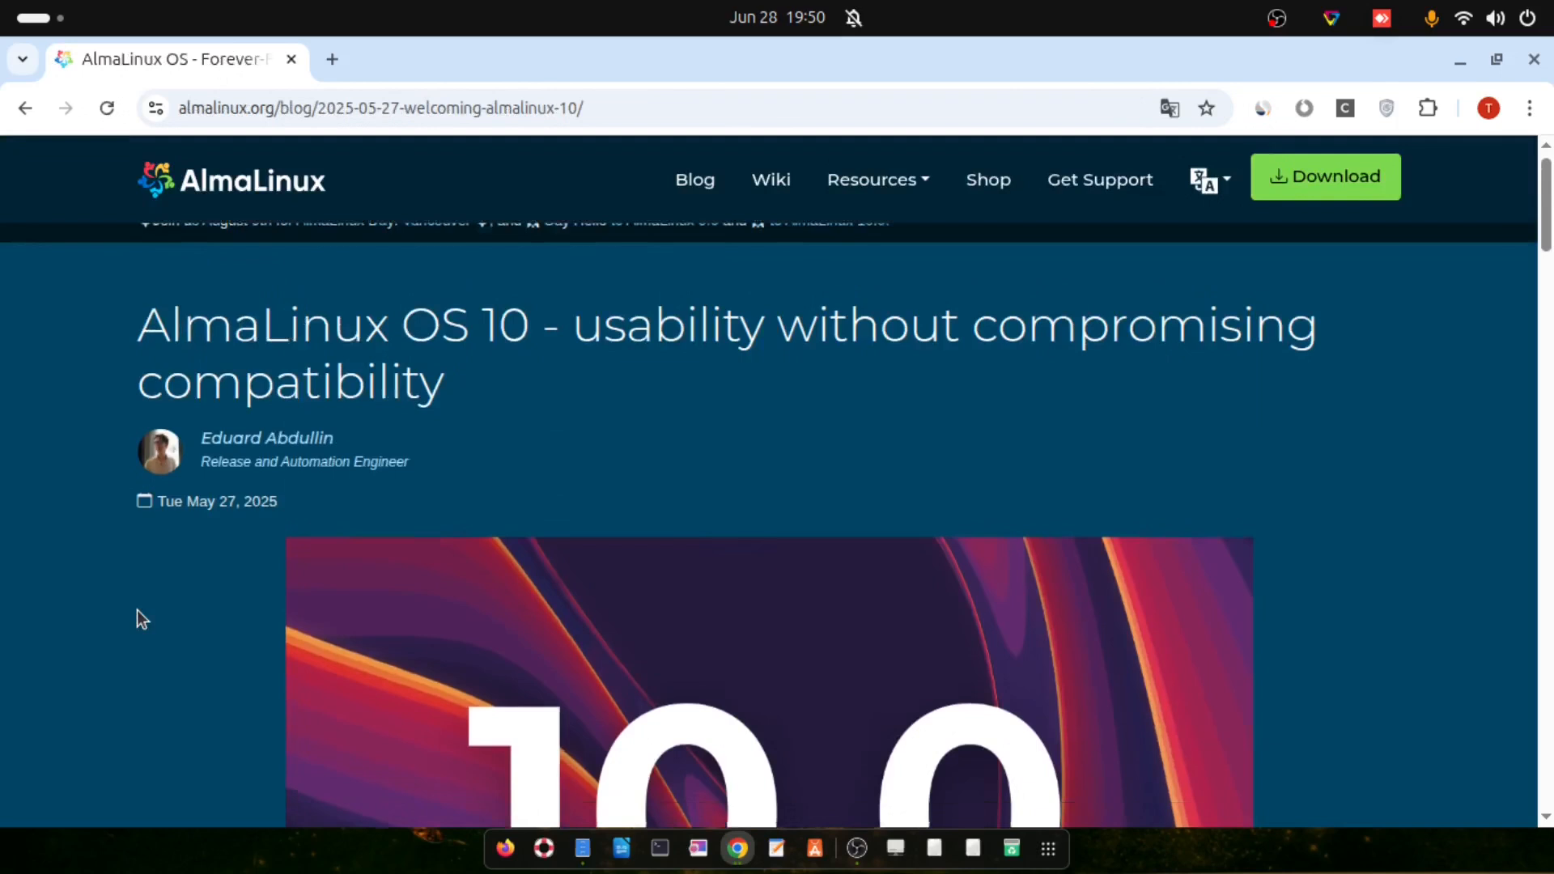
Highlight the AlmaLinux OS 10 article title and its general availability sentence
{"action": "left_click_drag", "start_coordinate": [144, 353], "coordinate": [1243, 353]}
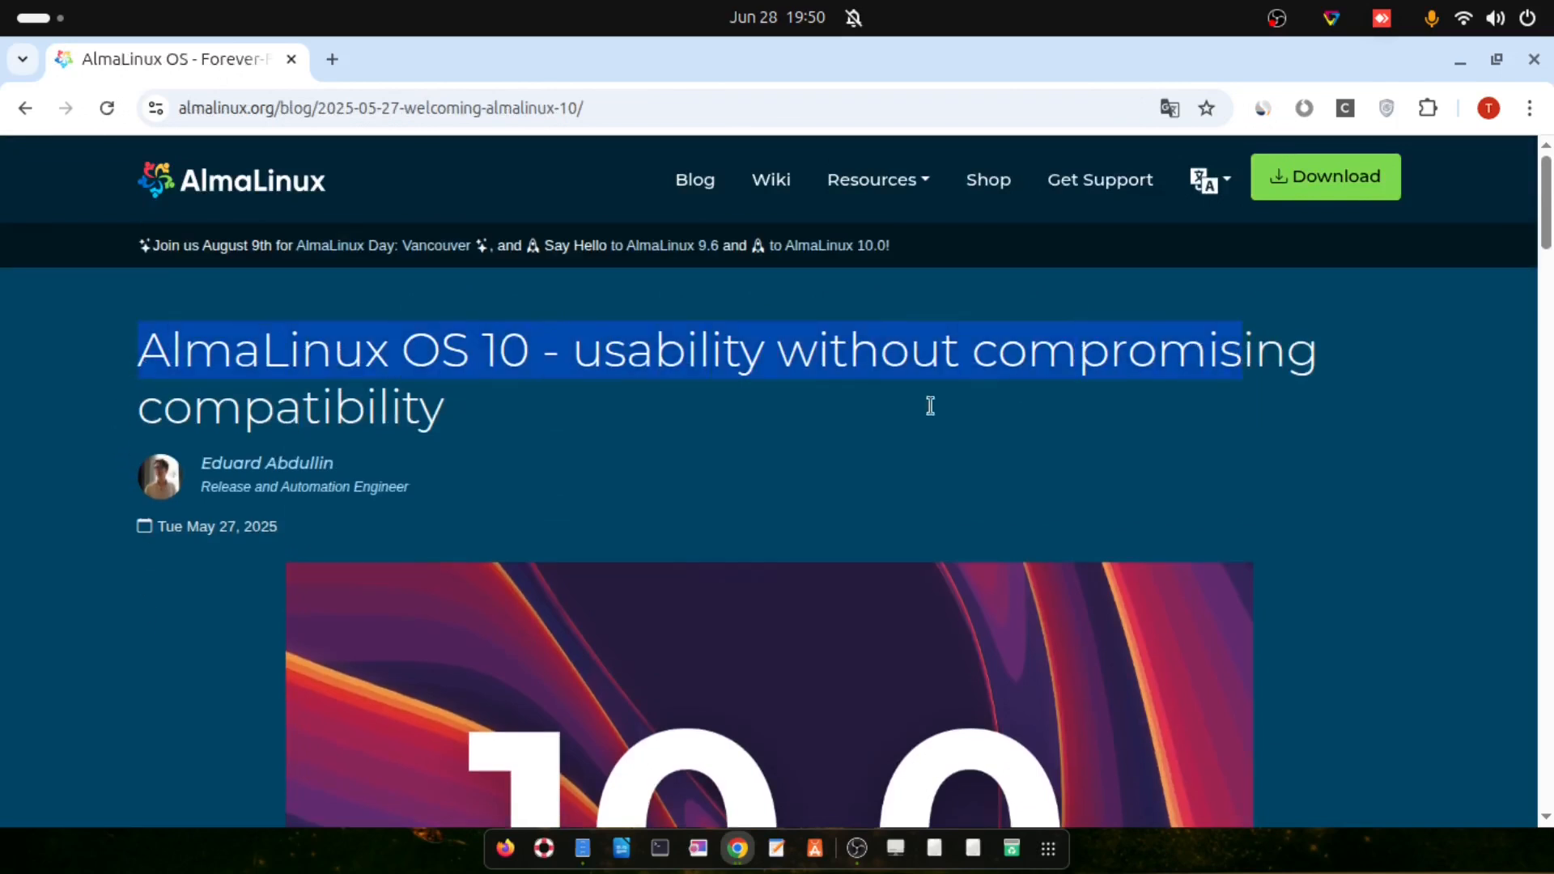
{"action": "scroll", "coordinate": [574, 471], "scroll_direction": "down", "scroll_amount": 7}
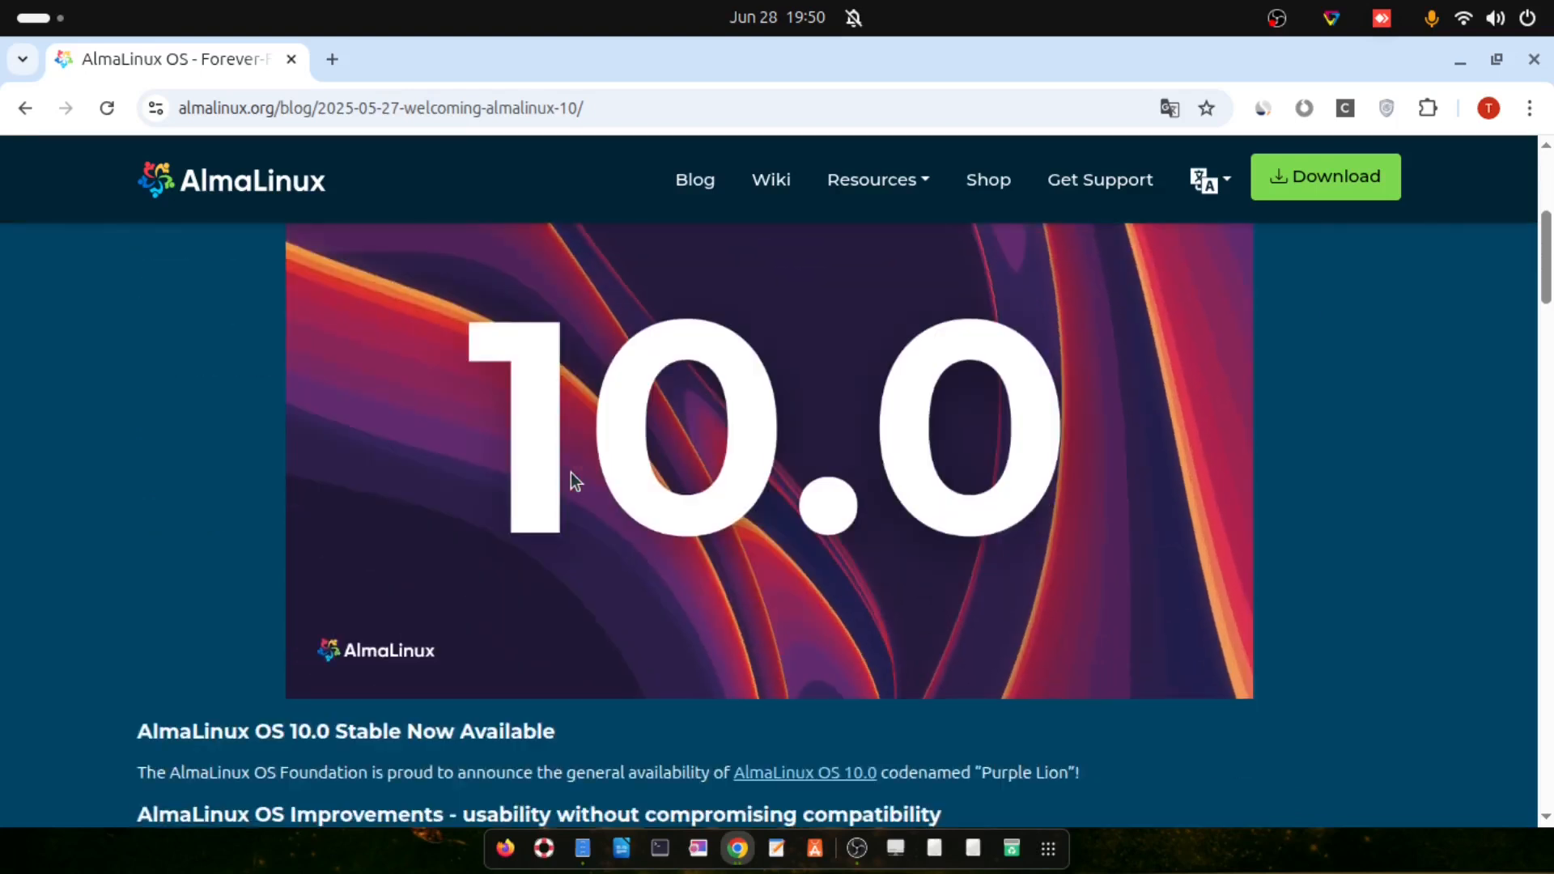
{"action": "scroll", "coordinate": [560, 470], "scroll_direction": "down", "scroll_amount": 2}
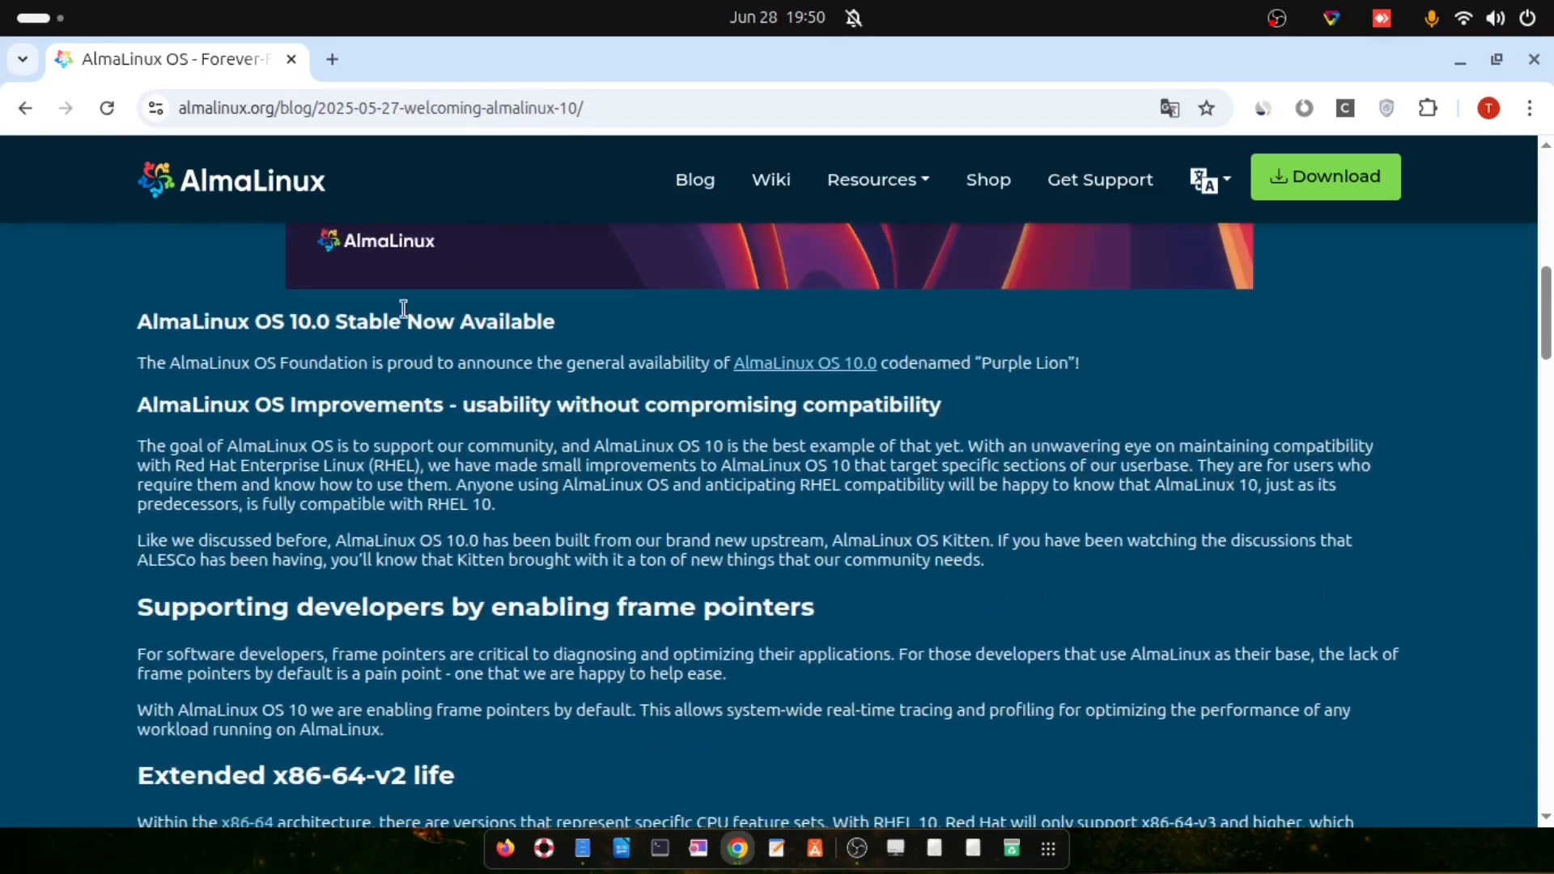
{"action": "left_click_drag", "start_coordinate": [258, 363], "coordinate": [693, 366]}
Highlight the Extended x86-64-v2 life section, then scroll down to the ISOs list
{"action": "scroll", "coordinate": [305, 434], "scroll_direction": "down", "scroll_amount": 3}
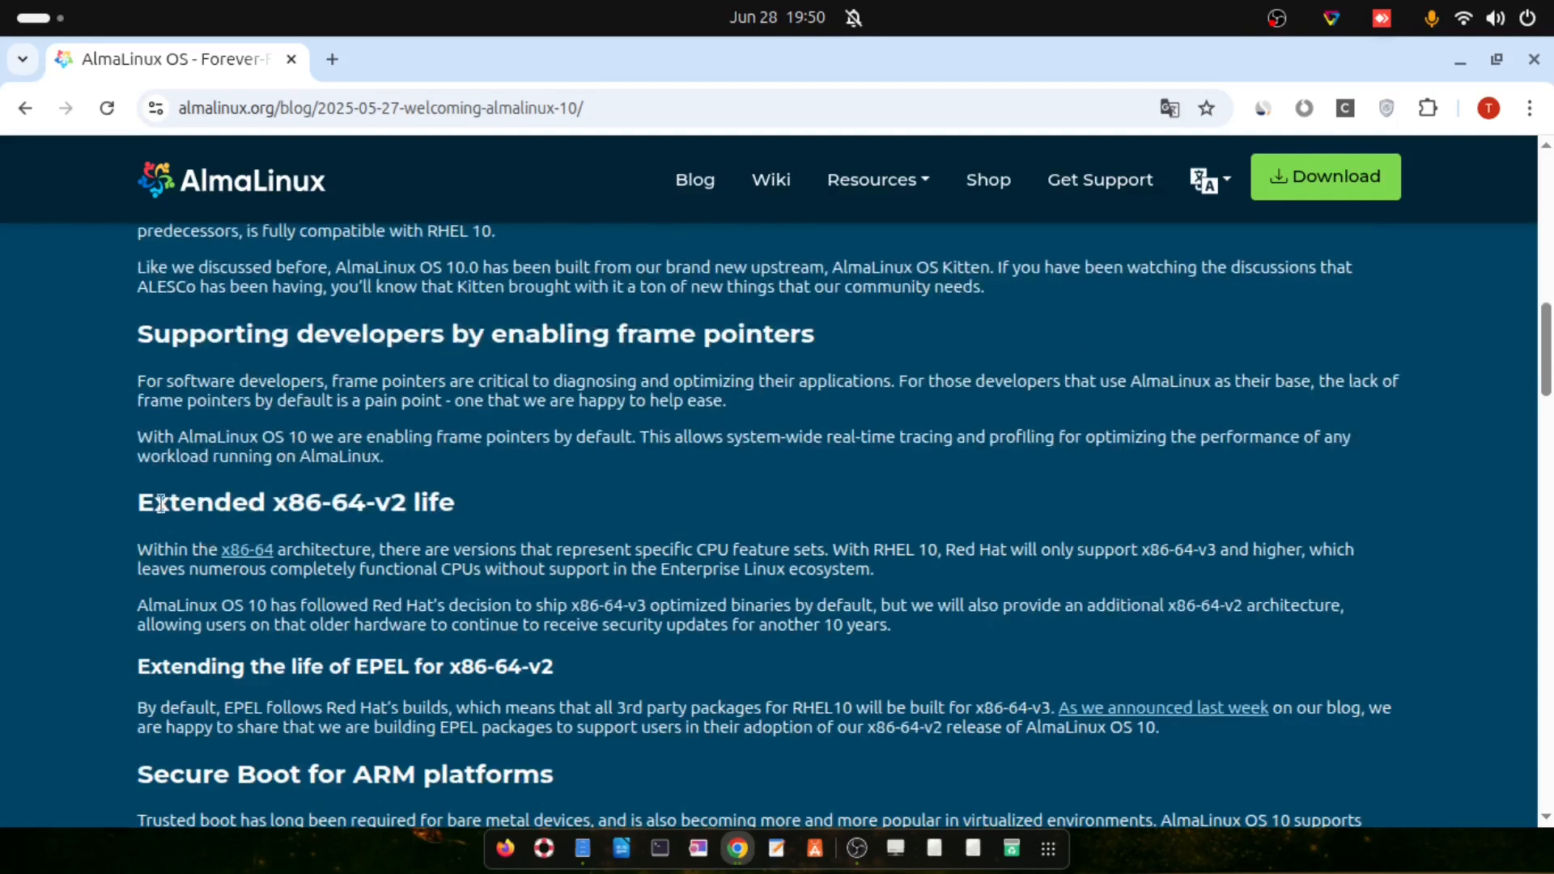
{"action": "left_click_drag", "start_coordinate": [139, 503], "coordinate": [466, 505]}
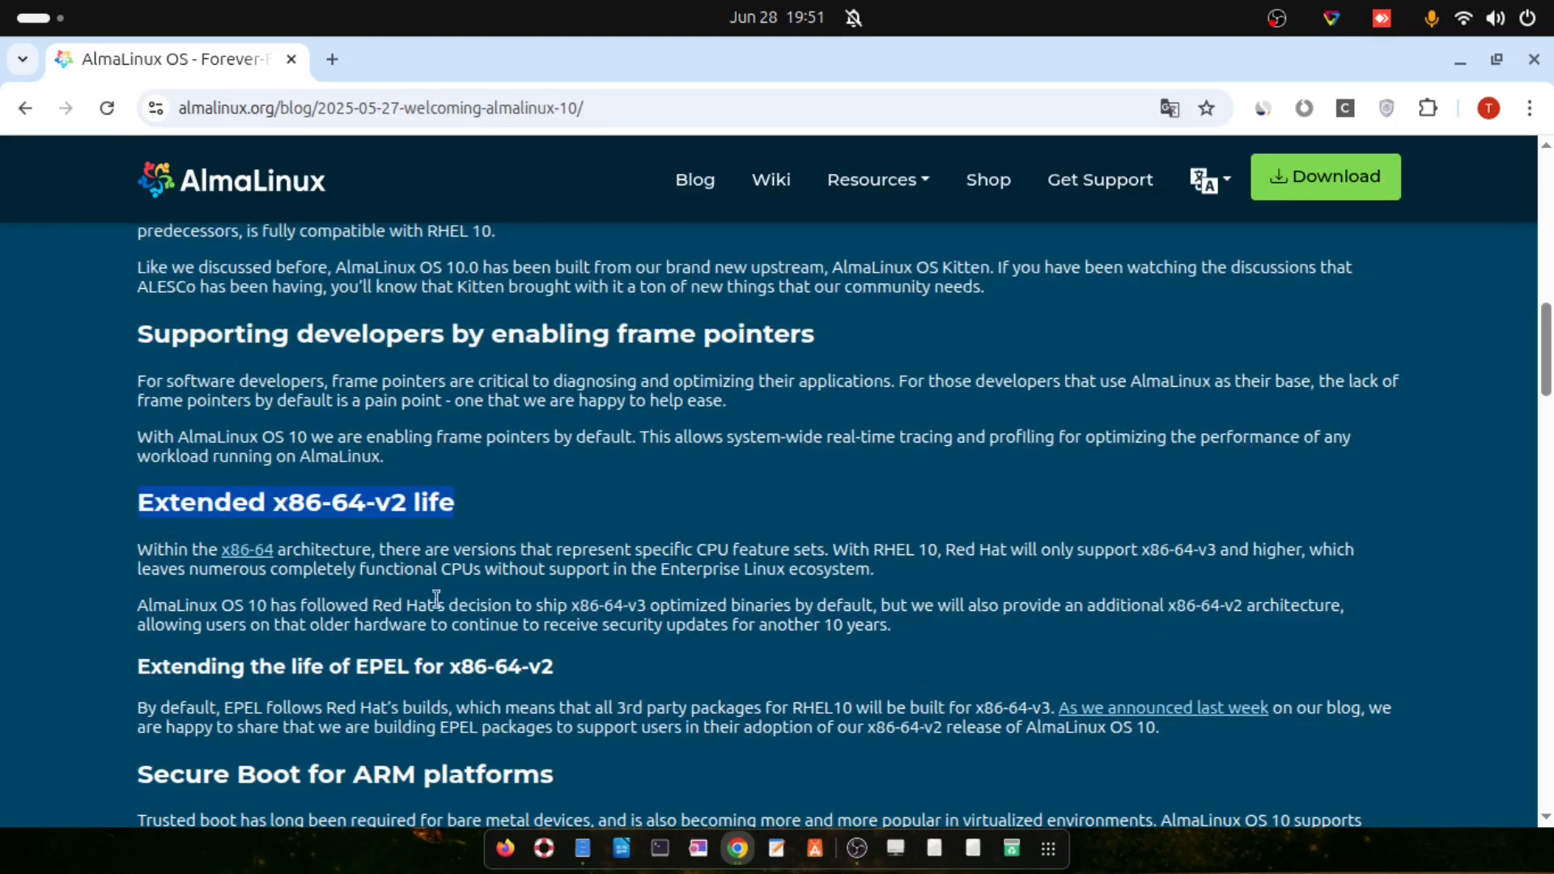
{"action": "left_click_drag", "start_coordinate": [948, 555], "coordinate": [1221, 566]}
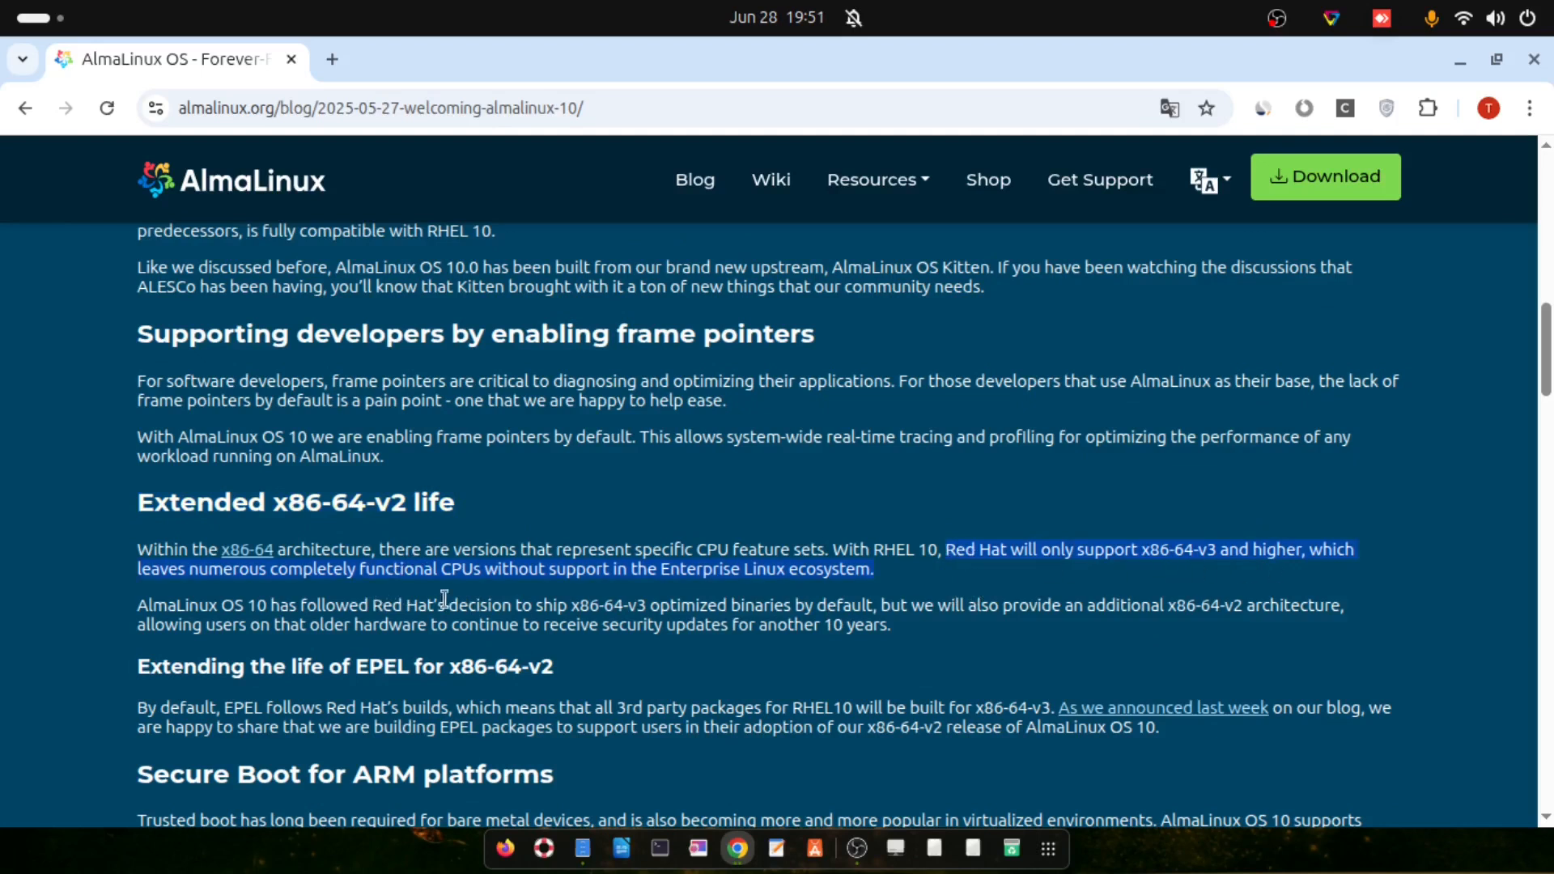
{"action": "left_click", "coordinate": [205, 616]}
{"action": "scroll", "coordinate": [204, 616], "scroll_direction": "down", "scroll_amount": 2}
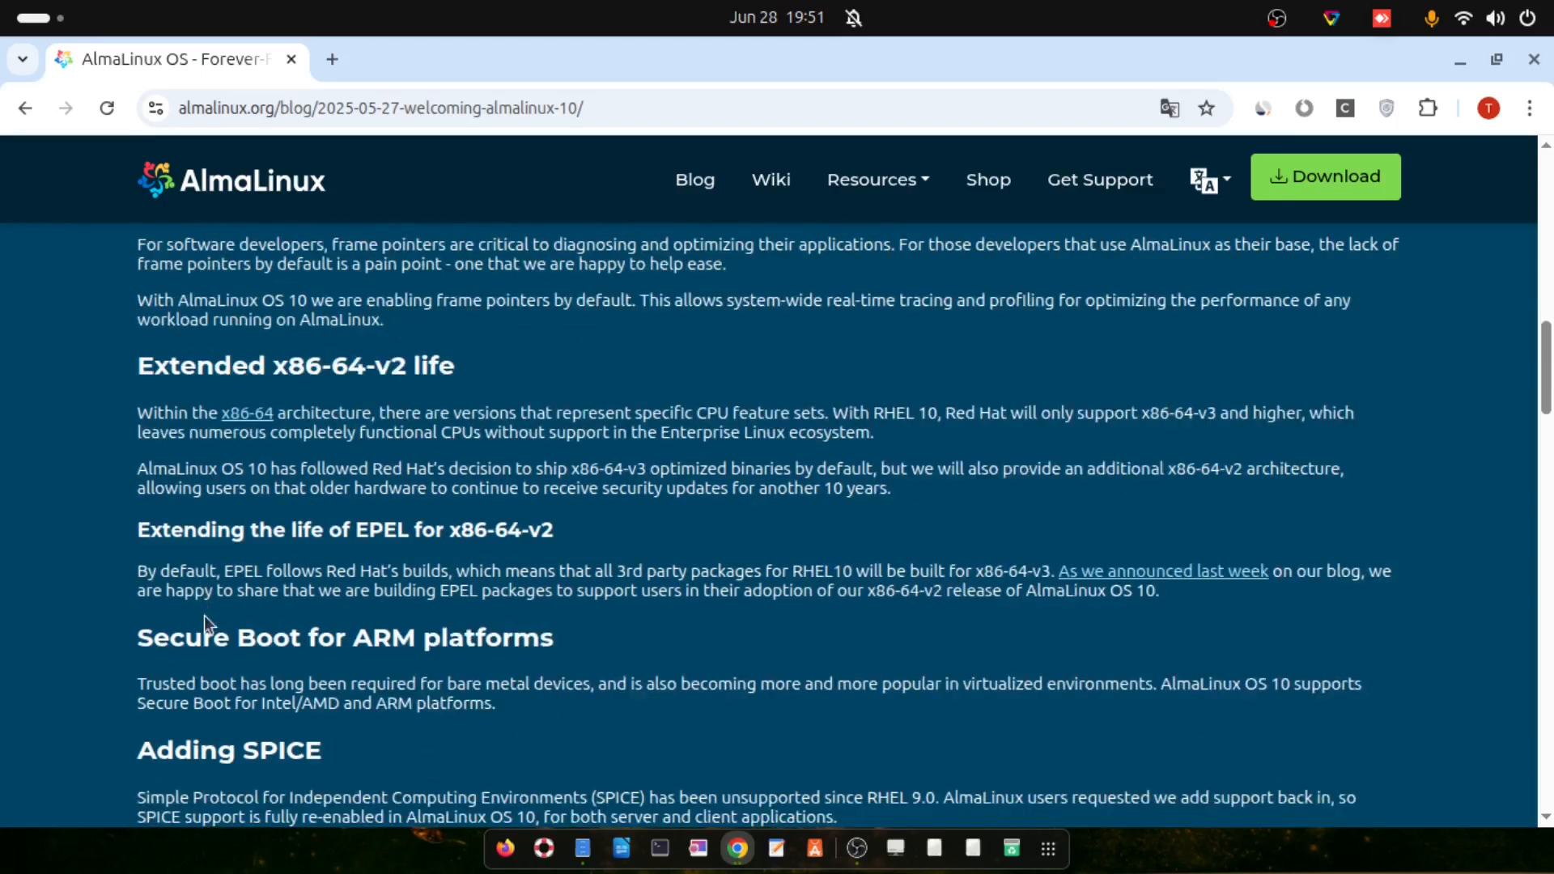
{"action": "scroll", "coordinate": [204, 615], "scroll_direction": "down", "scroll_amount": 12}
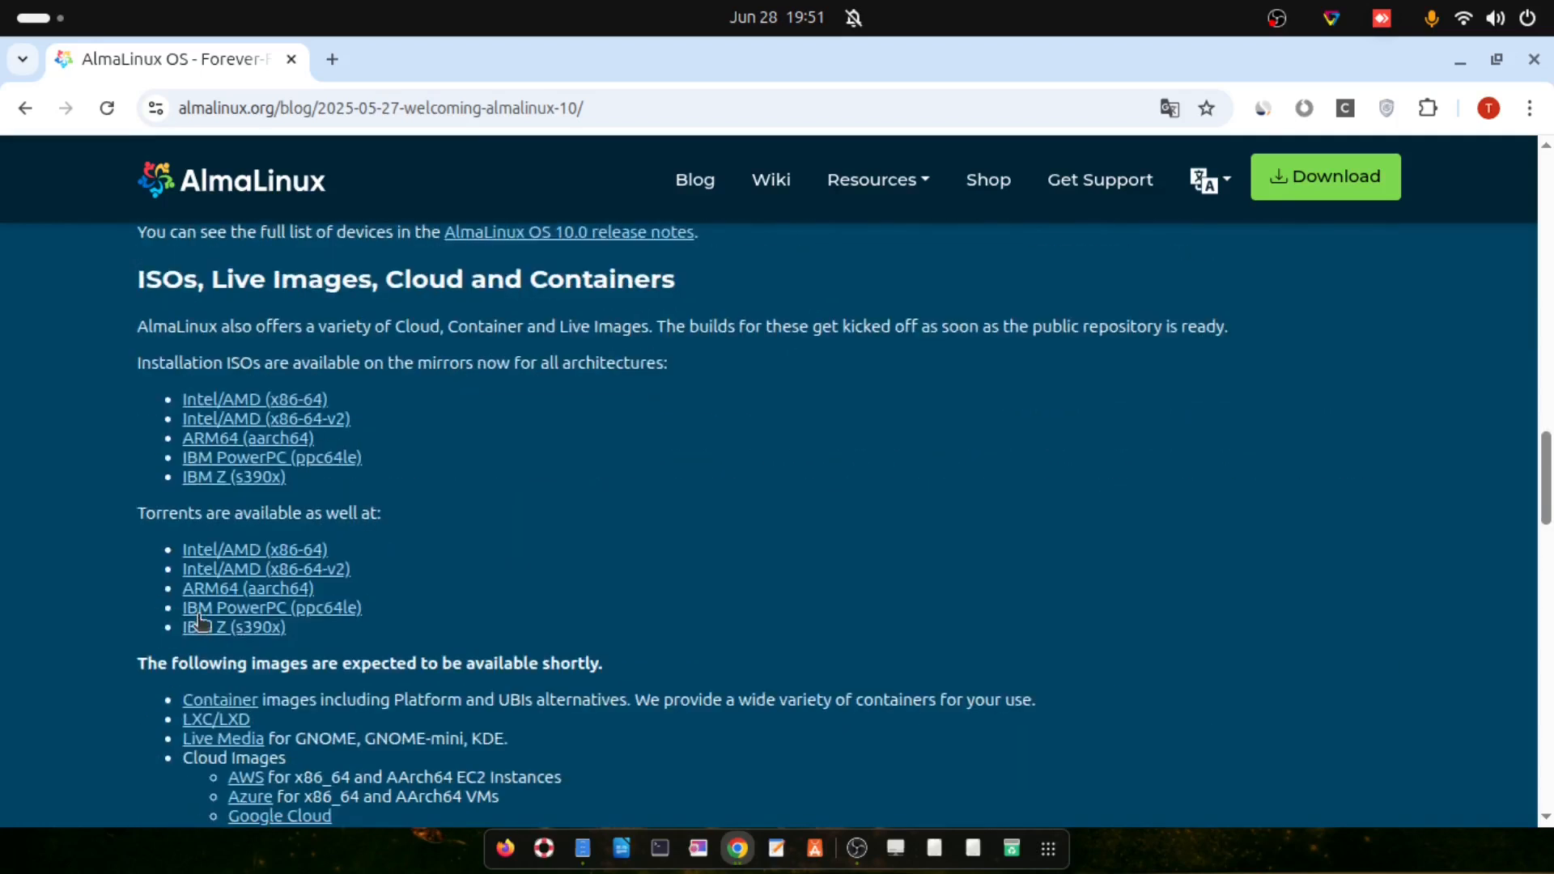
Open the x86-64-v2 ISO mirror link in a background tab and return to the AlmaLinux home page
{"action": "right_click", "coordinate": [220, 421]}
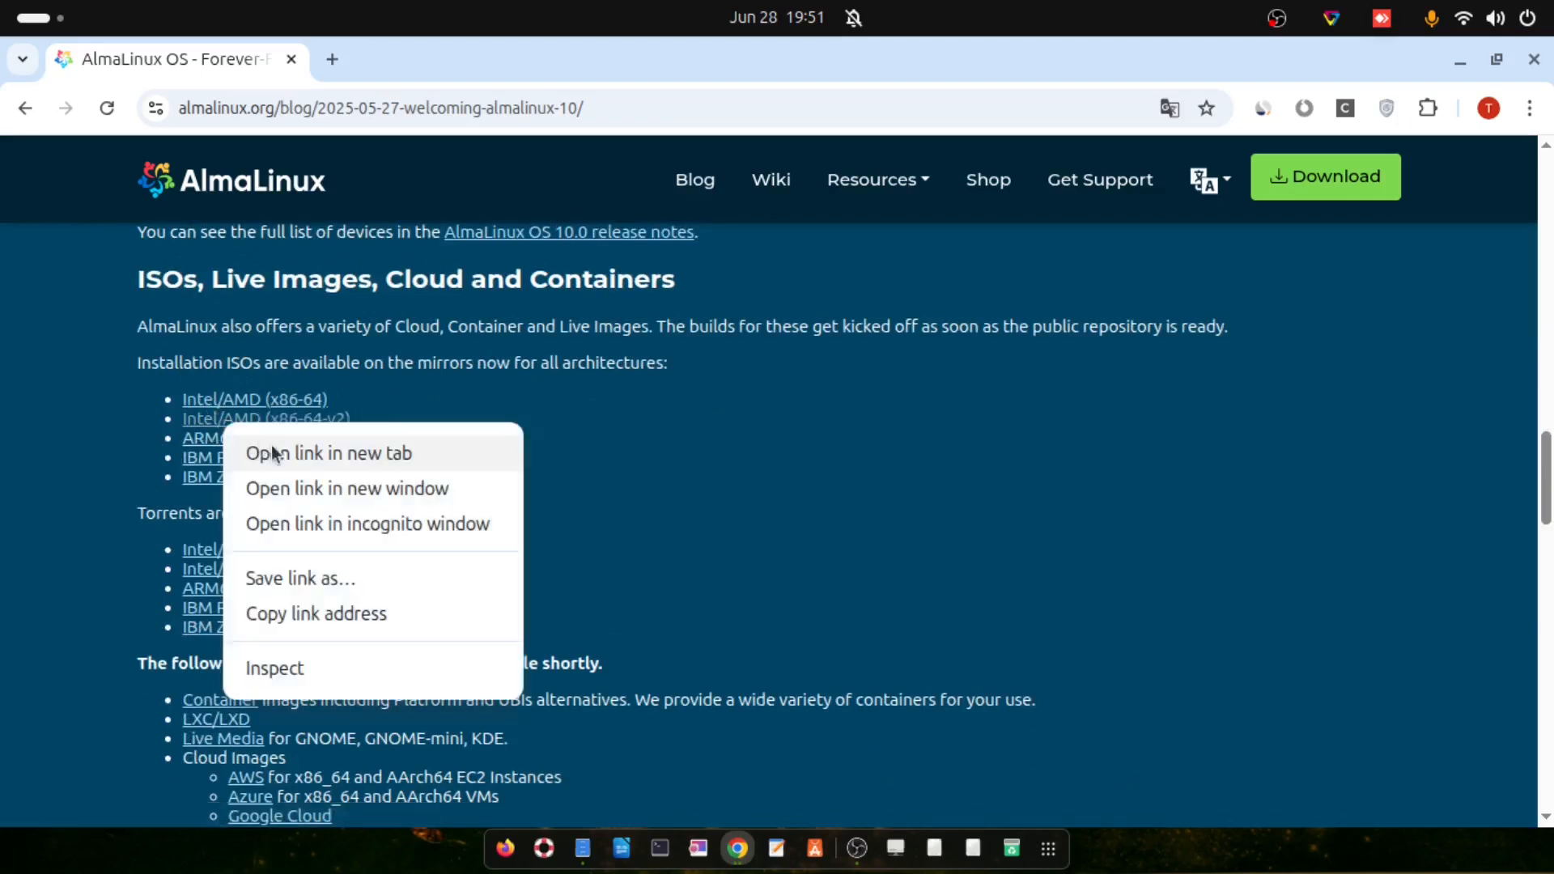
{"action": "left_click", "coordinate": [275, 453]}
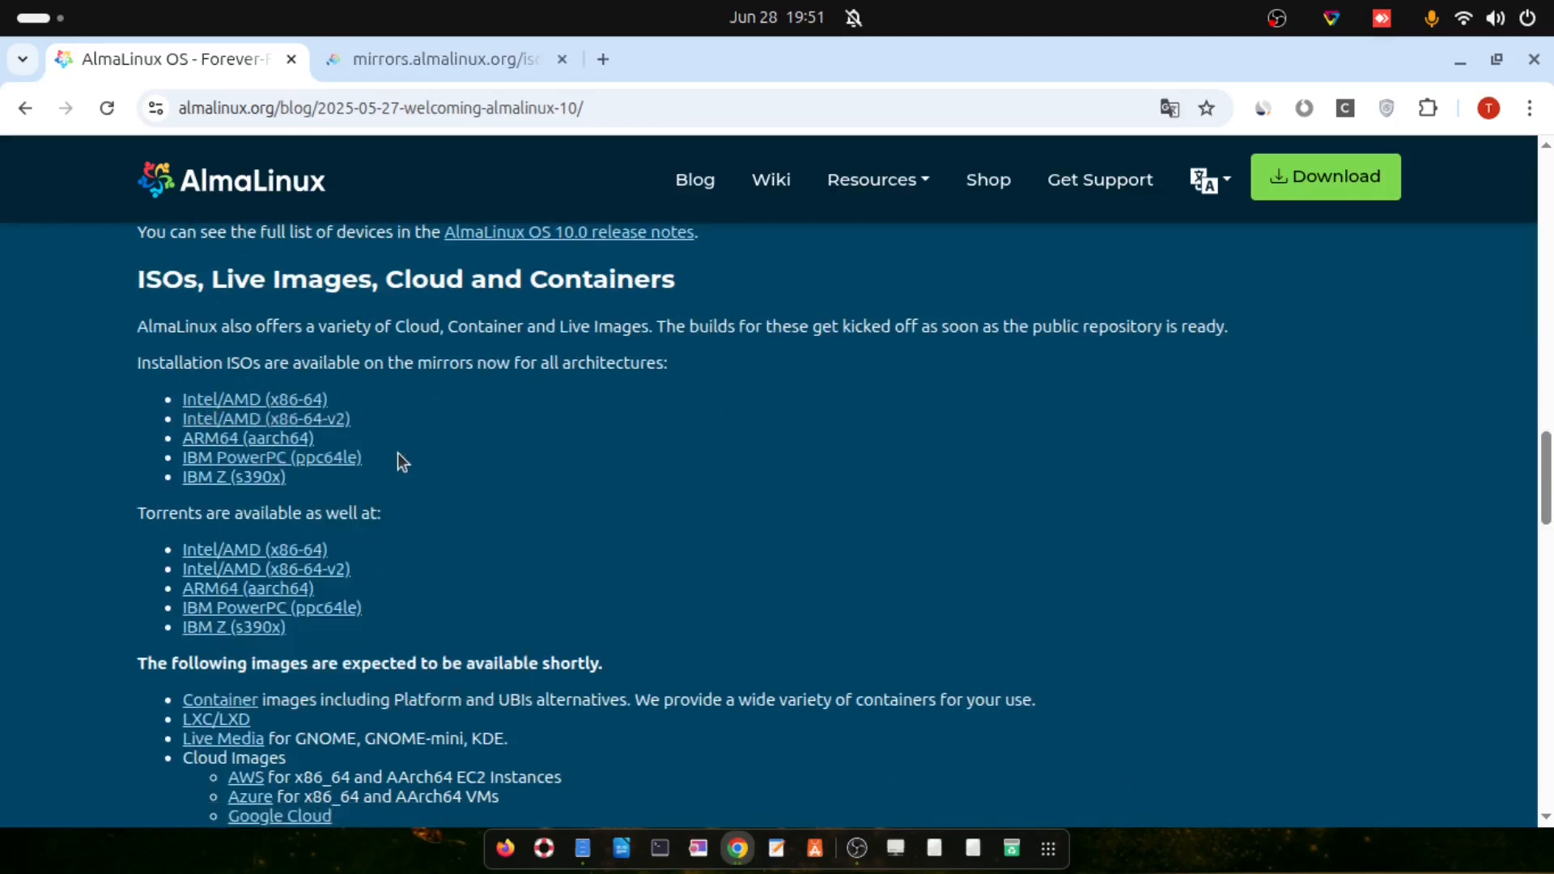
{"action": "left_click", "coordinate": [274, 186]}
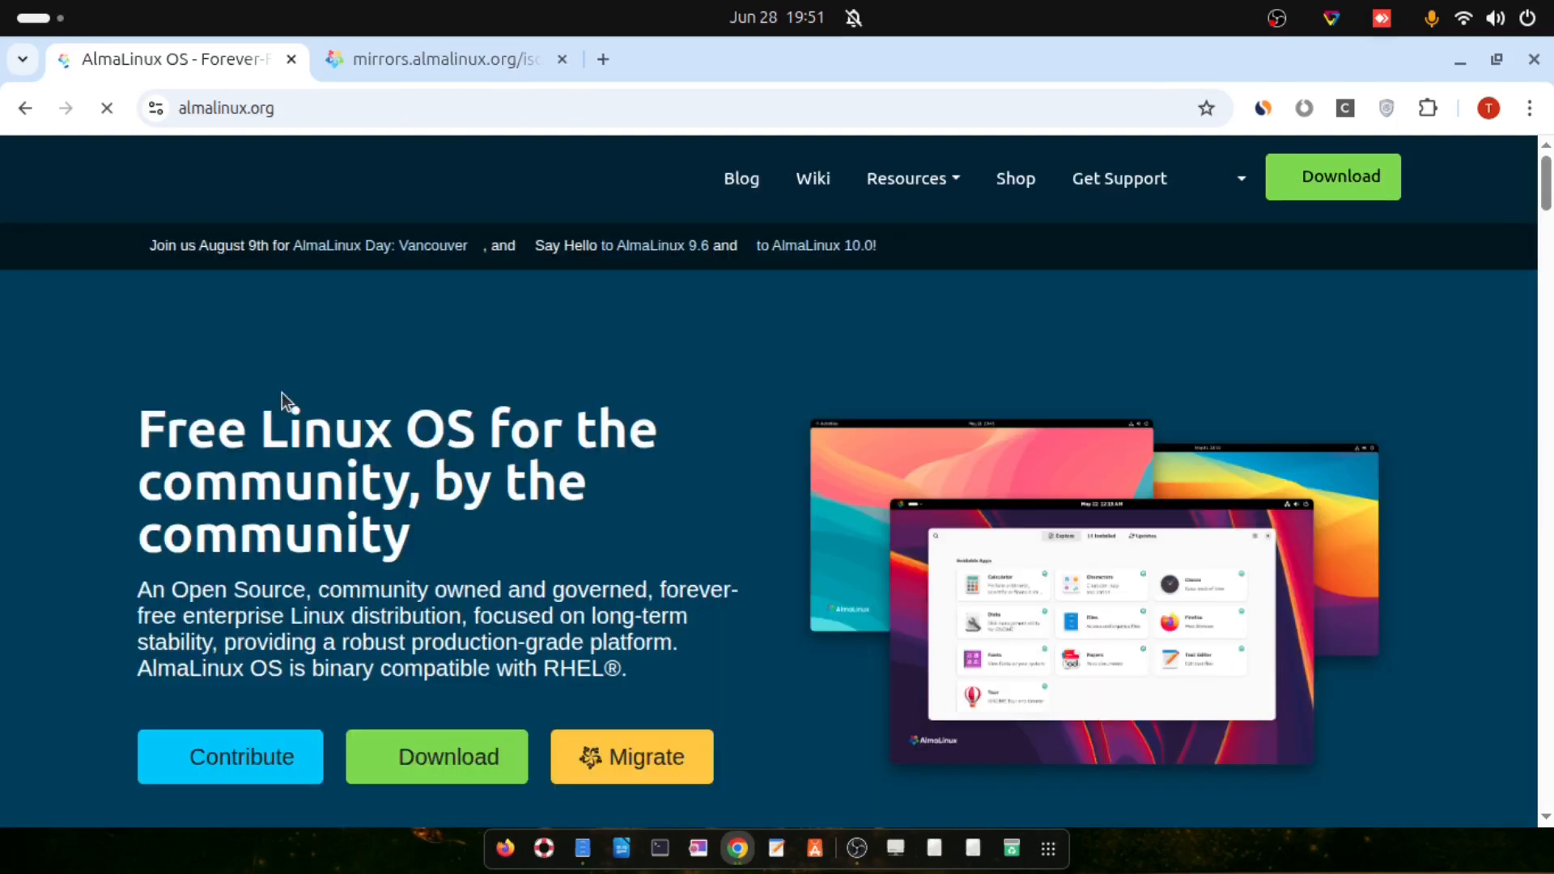
Scroll the AlmaLinux home page and open the Download page
{"action": "scroll", "coordinate": [228, 480], "scroll_direction": "down", "scroll_amount": 1}
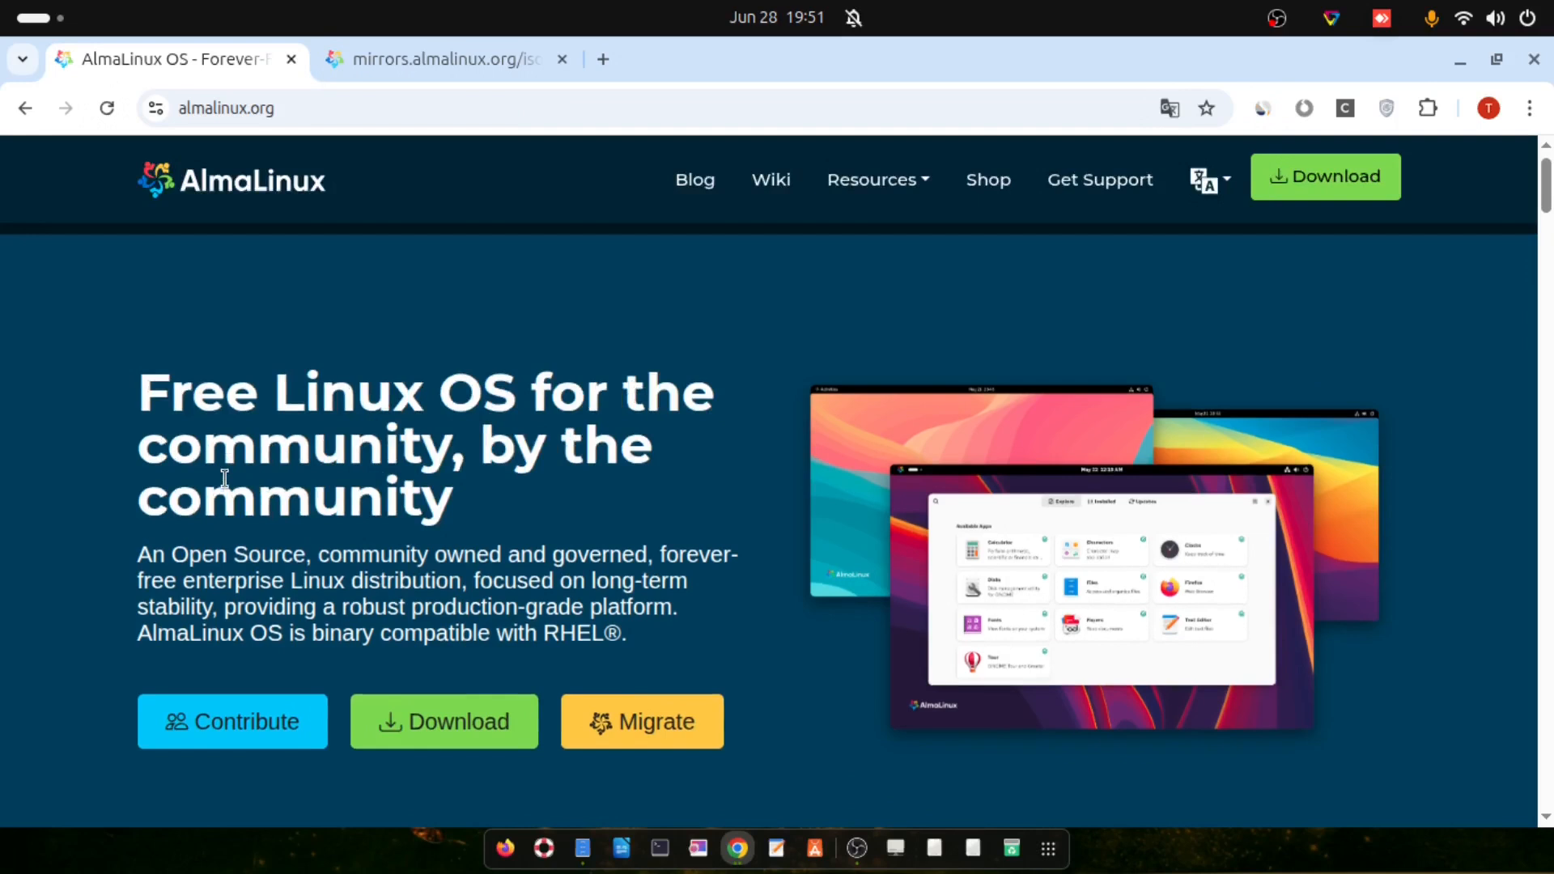
{"action": "scroll", "coordinate": [224, 479], "scroll_direction": "down", "scroll_amount": 10}
{"action": "scroll", "coordinate": [221, 478], "scroll_direction": "down", "scroll_amount": 4}
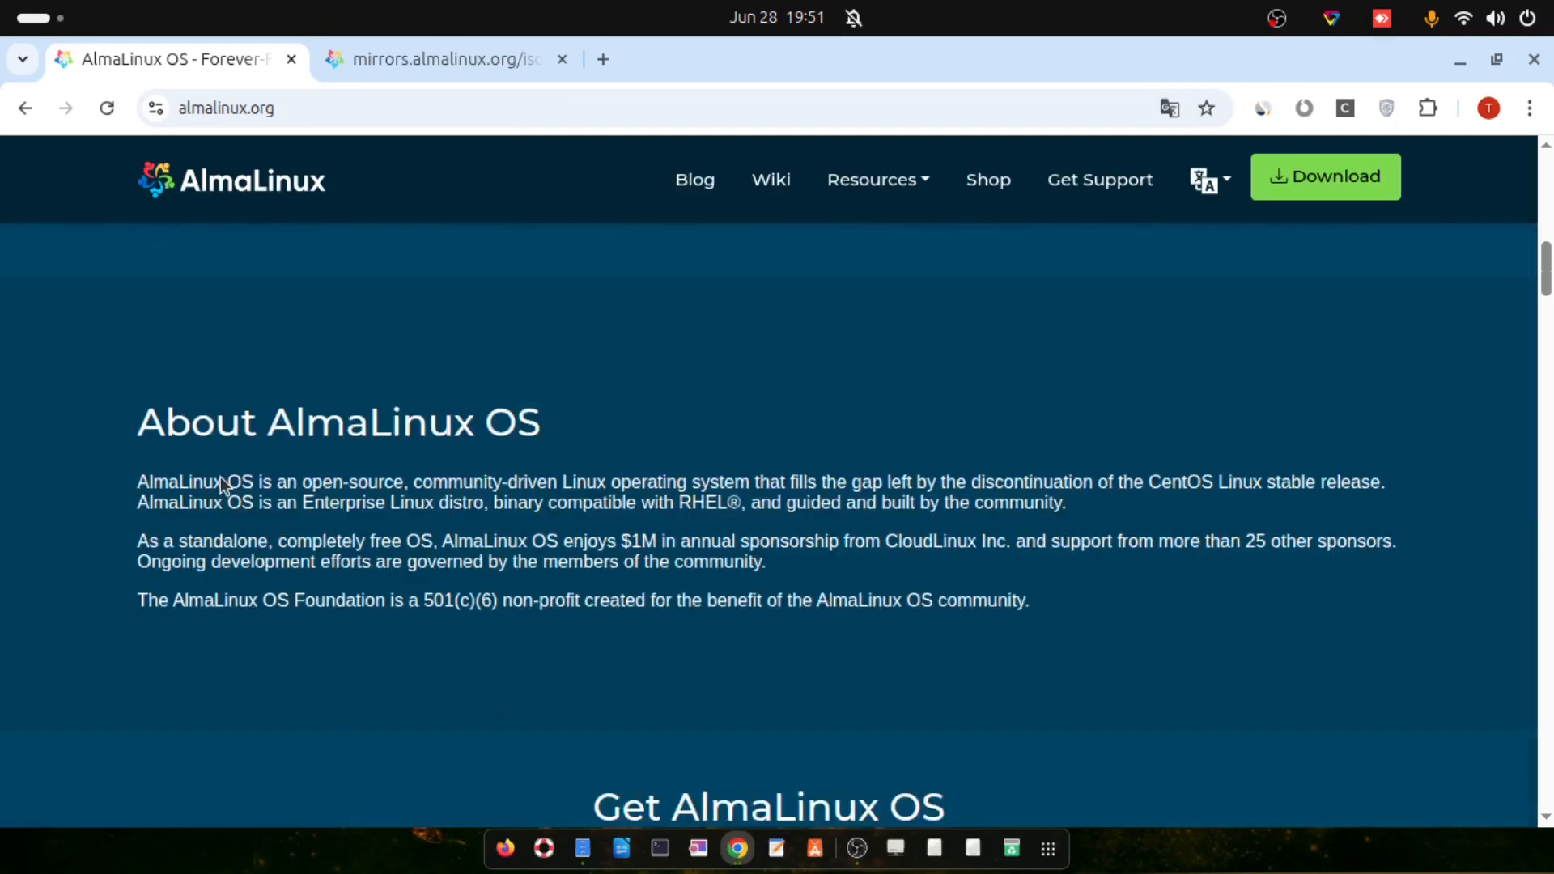
{"action": "scroll", "coordinate": [223, 483], "scroll_direction": "down", "scroll_amount": 5}
{"action": "scroll", "coordinate": [224, 485], "scroll_direction": "up", "scroll_amount": 5}
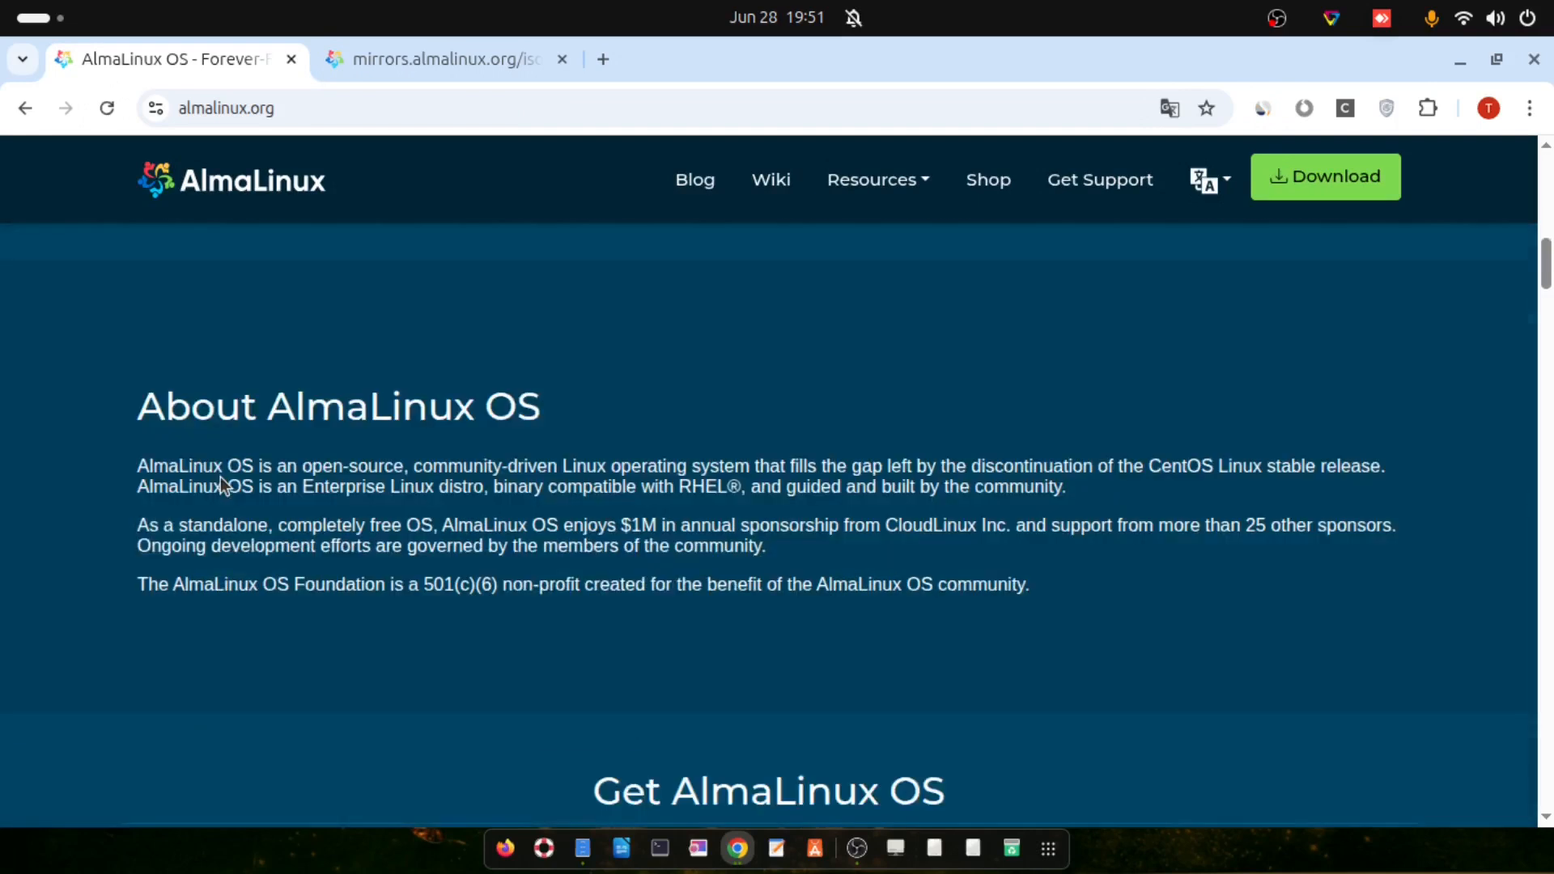
{"action": "scroll", "coordinate": [221, 483], "scroll_direction": "up", "scroll_amount": 5}
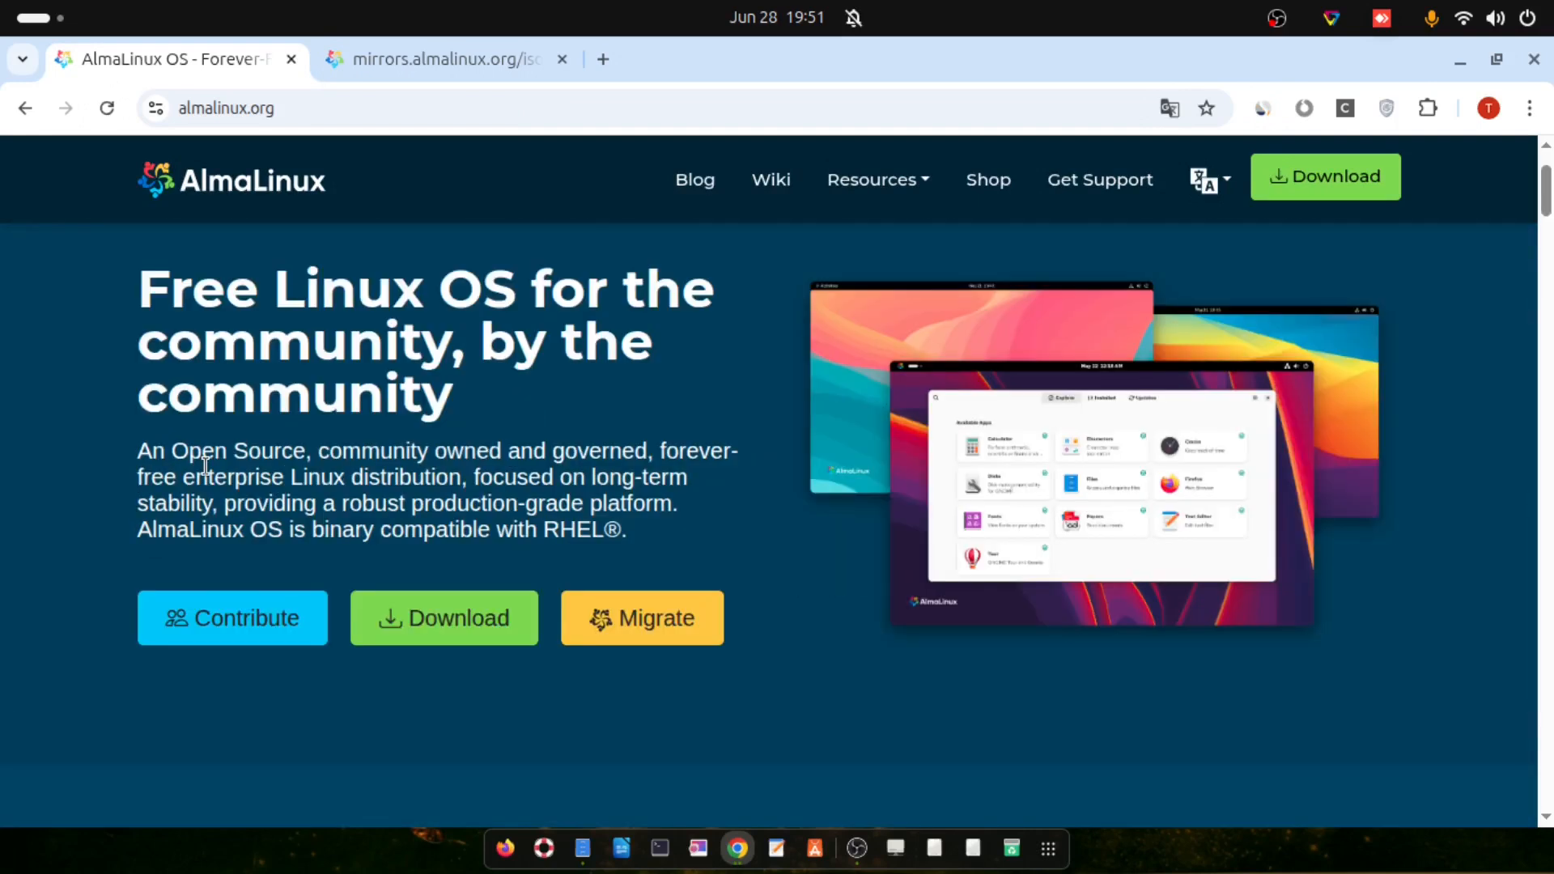
{"action": "left_click", "coordinate": [482, 625]}
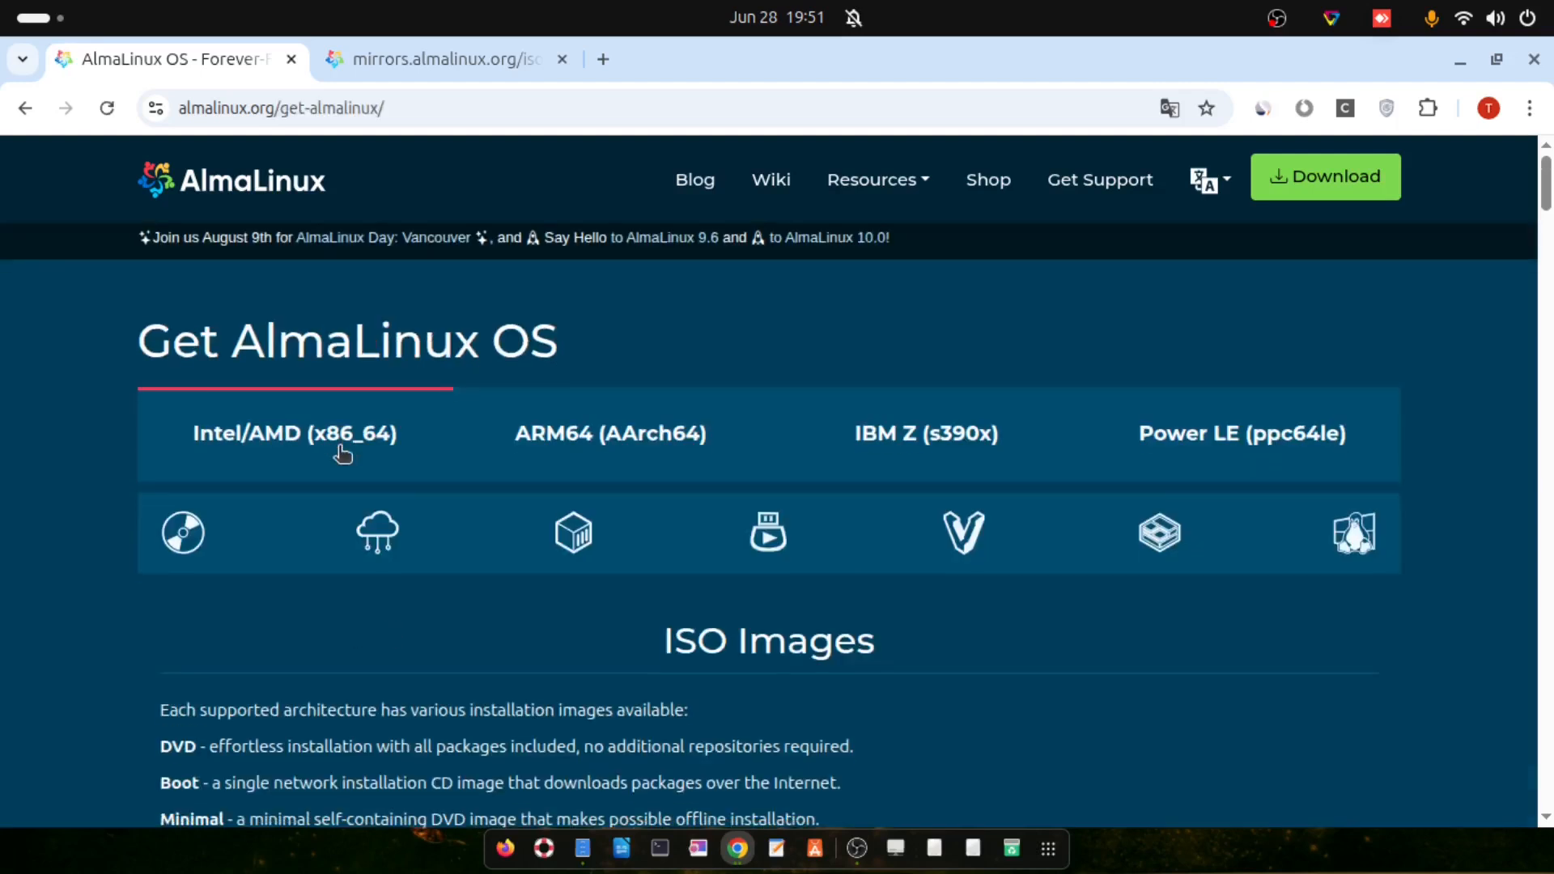
Start the AlmaLinux 10.0 DVD ISO download and check its 6.8 GB progress
{"action": "scroll", "coordinate": [343, 454], "scroll_direction": "down", "scroll_amount": 2}
{"action": "scroll", "coordinate": [337, 450], "scroll_direction": "down", "scroll_amount": 3}
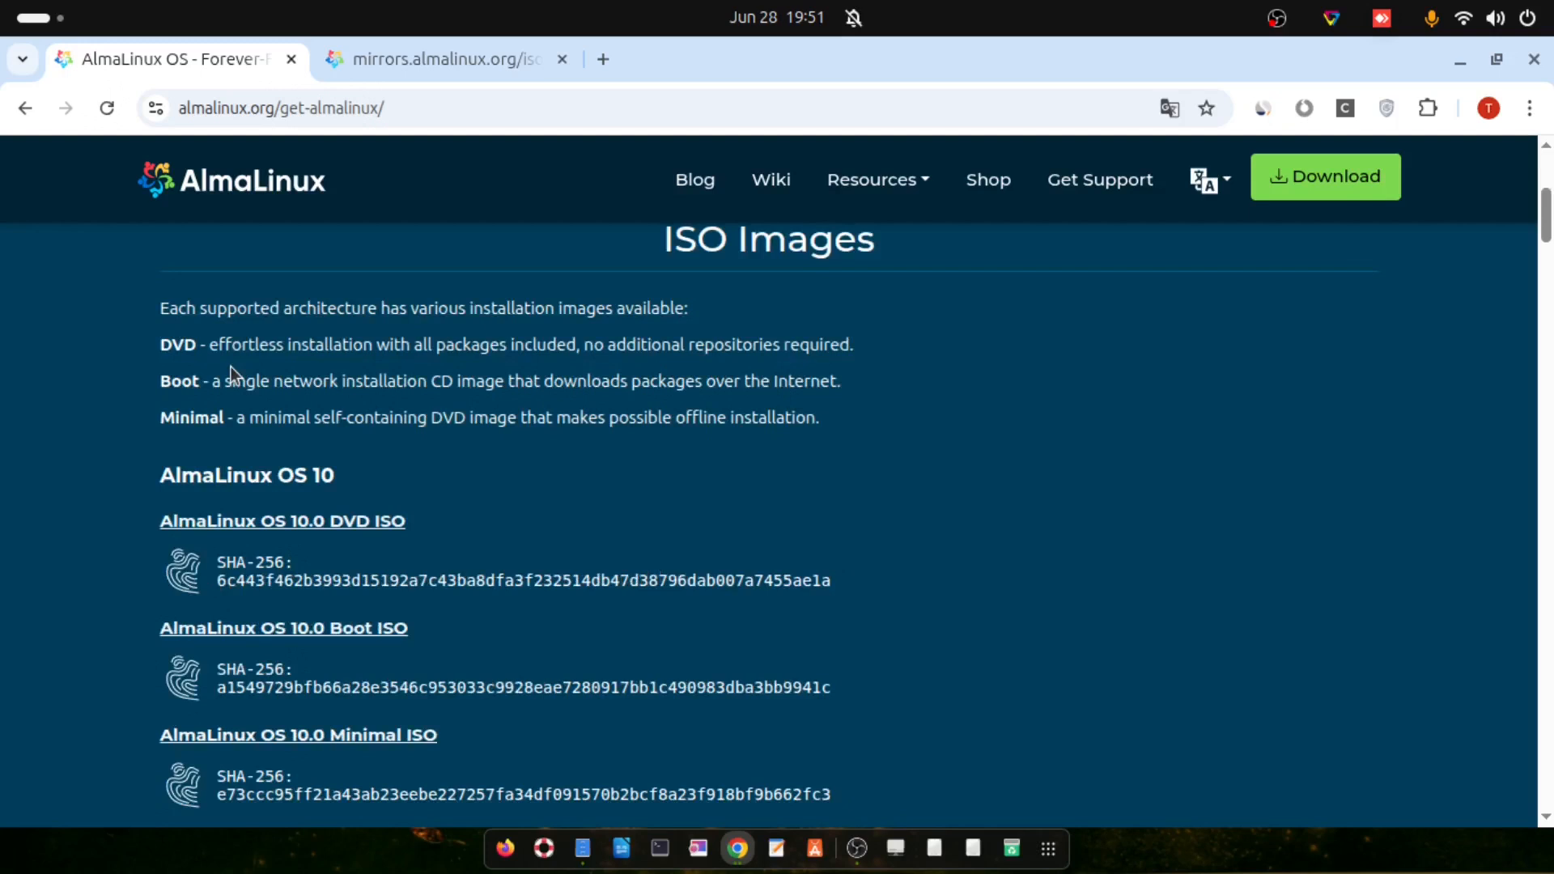
{"action": "left_click_drag", "start_coordinate": [160, 418], "coordinate": [194, 421]}
{"action": "scroll", "coordinate": [324, 490], "scroll_direction": "down", "scroll_amount": 2}
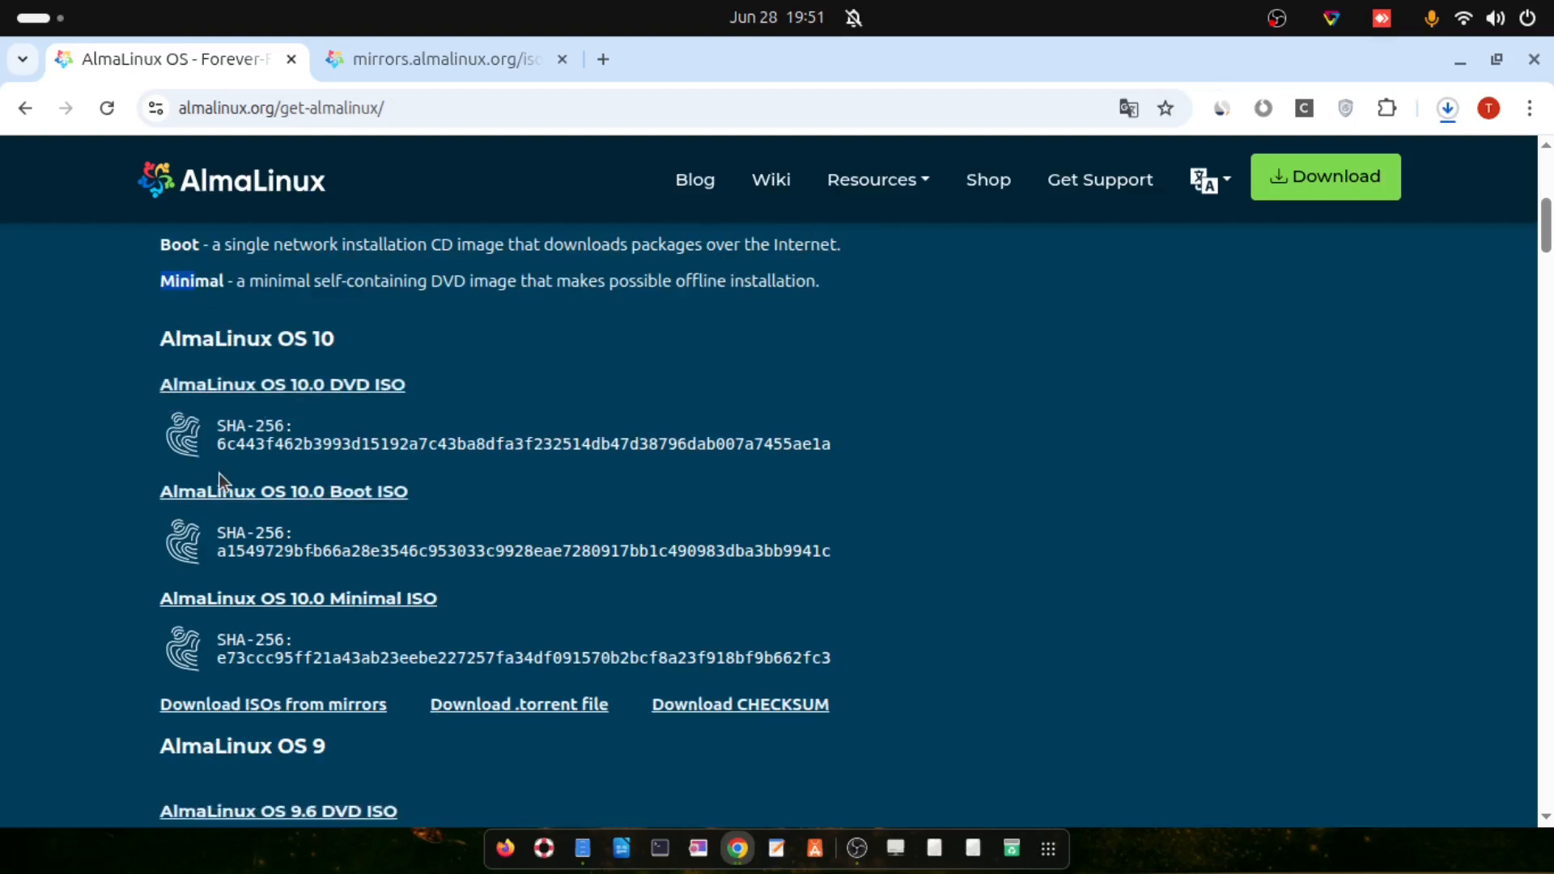
{"action": "left_click", "coordinate": [1450, 114]}
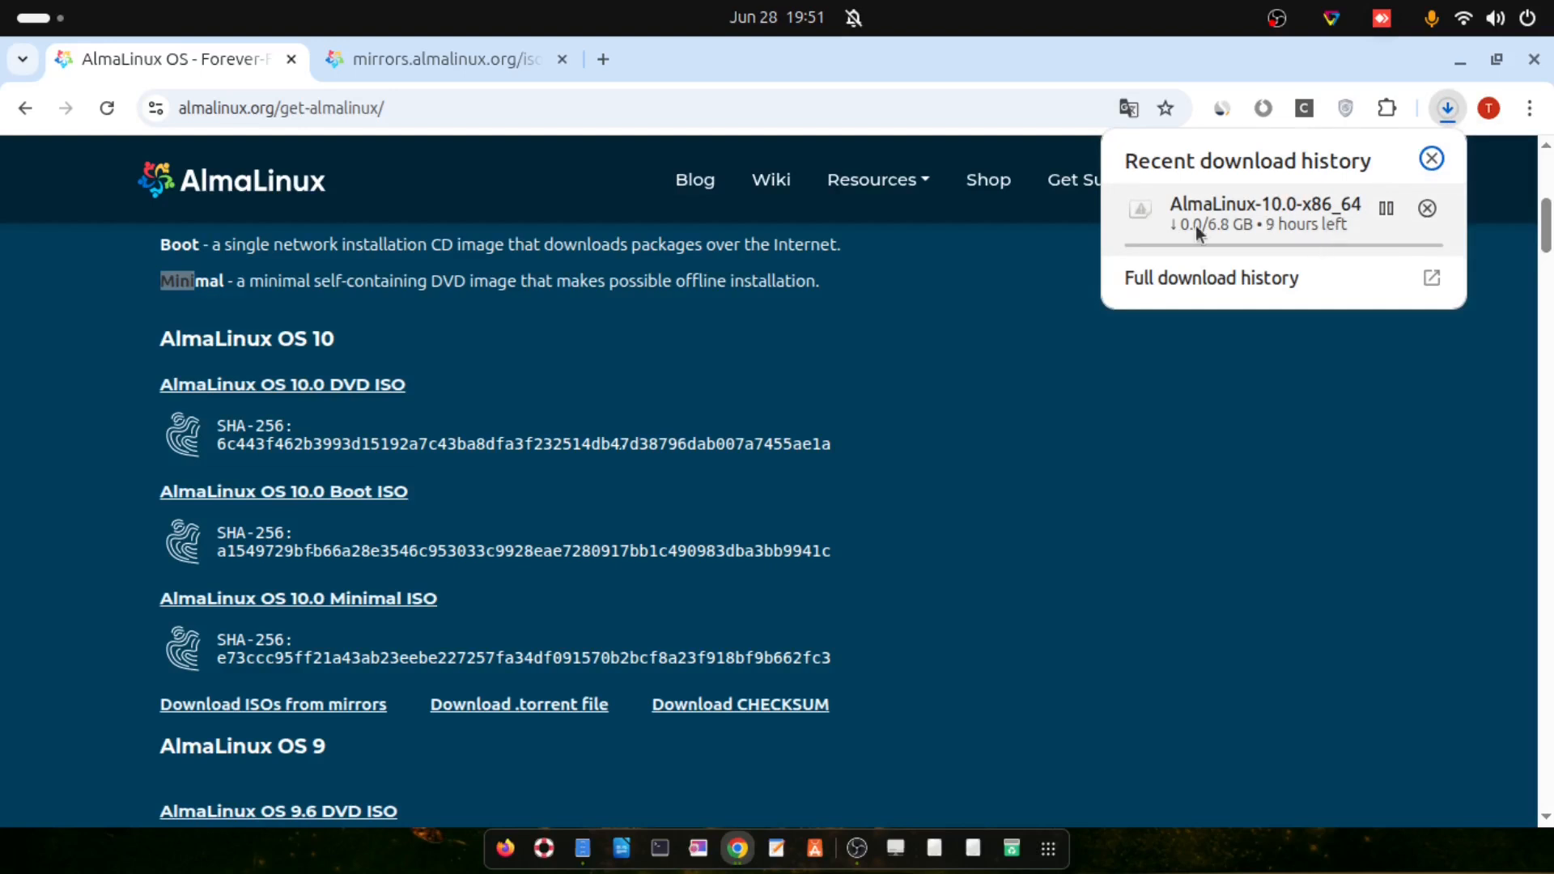
Open the mirror.bharatdatacenter.com x86_64_v2 ISO listing from the mirrors tab, then bring up VirtualBox
{"action": "left_click", "coordinate": [921, 530]}
{"action": "scroll", "coordinate": [922, 530], "scroll_direction": "up", "scroll_amount": 3}
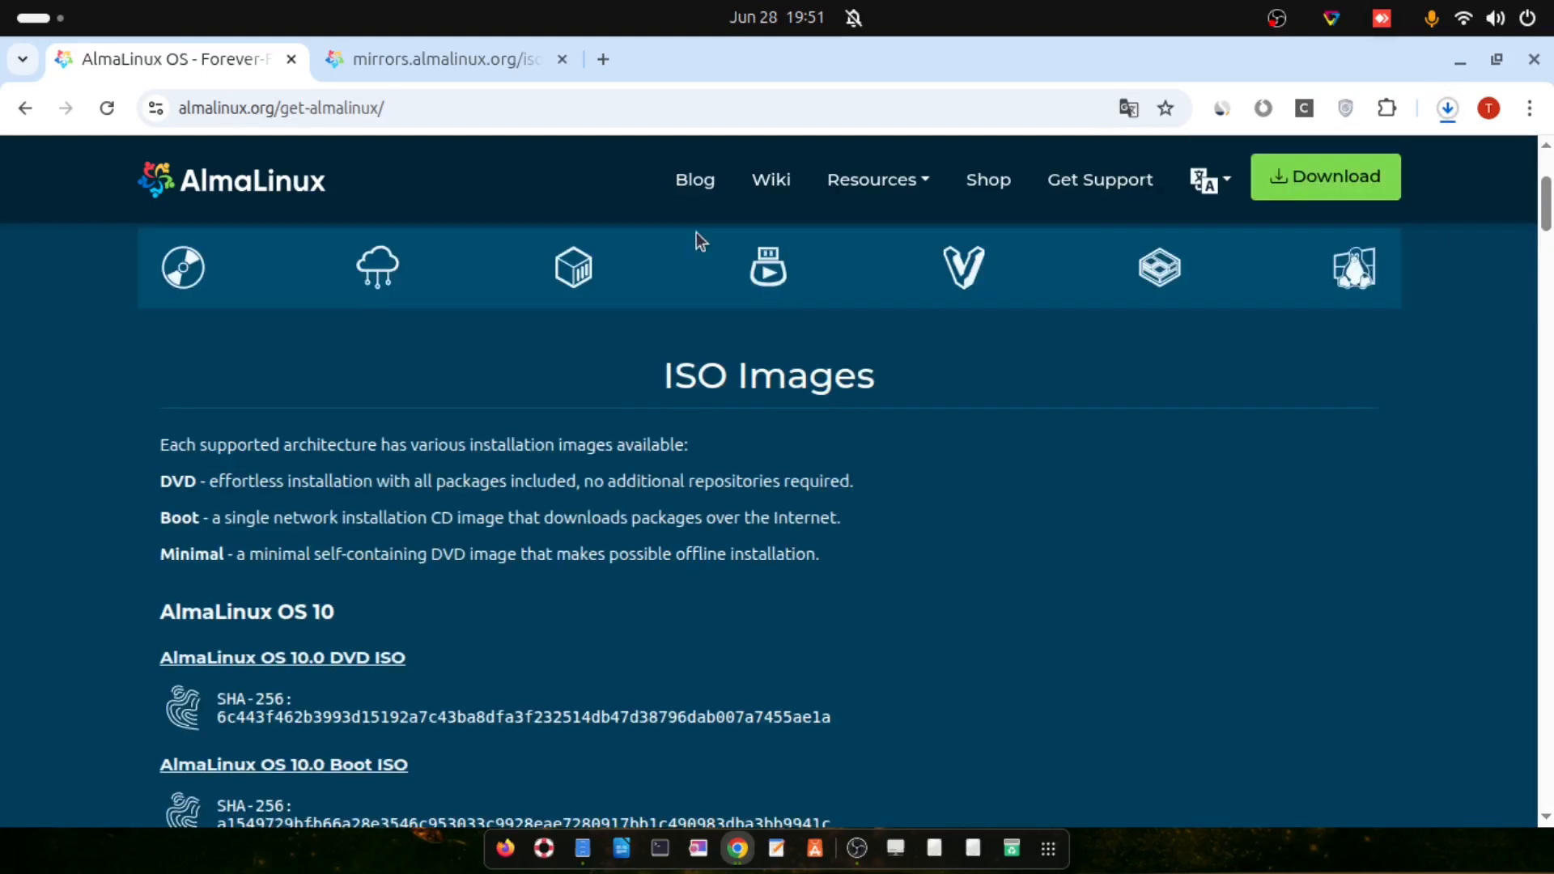
{"action": "left_click", "coordinate": [472, 79]}
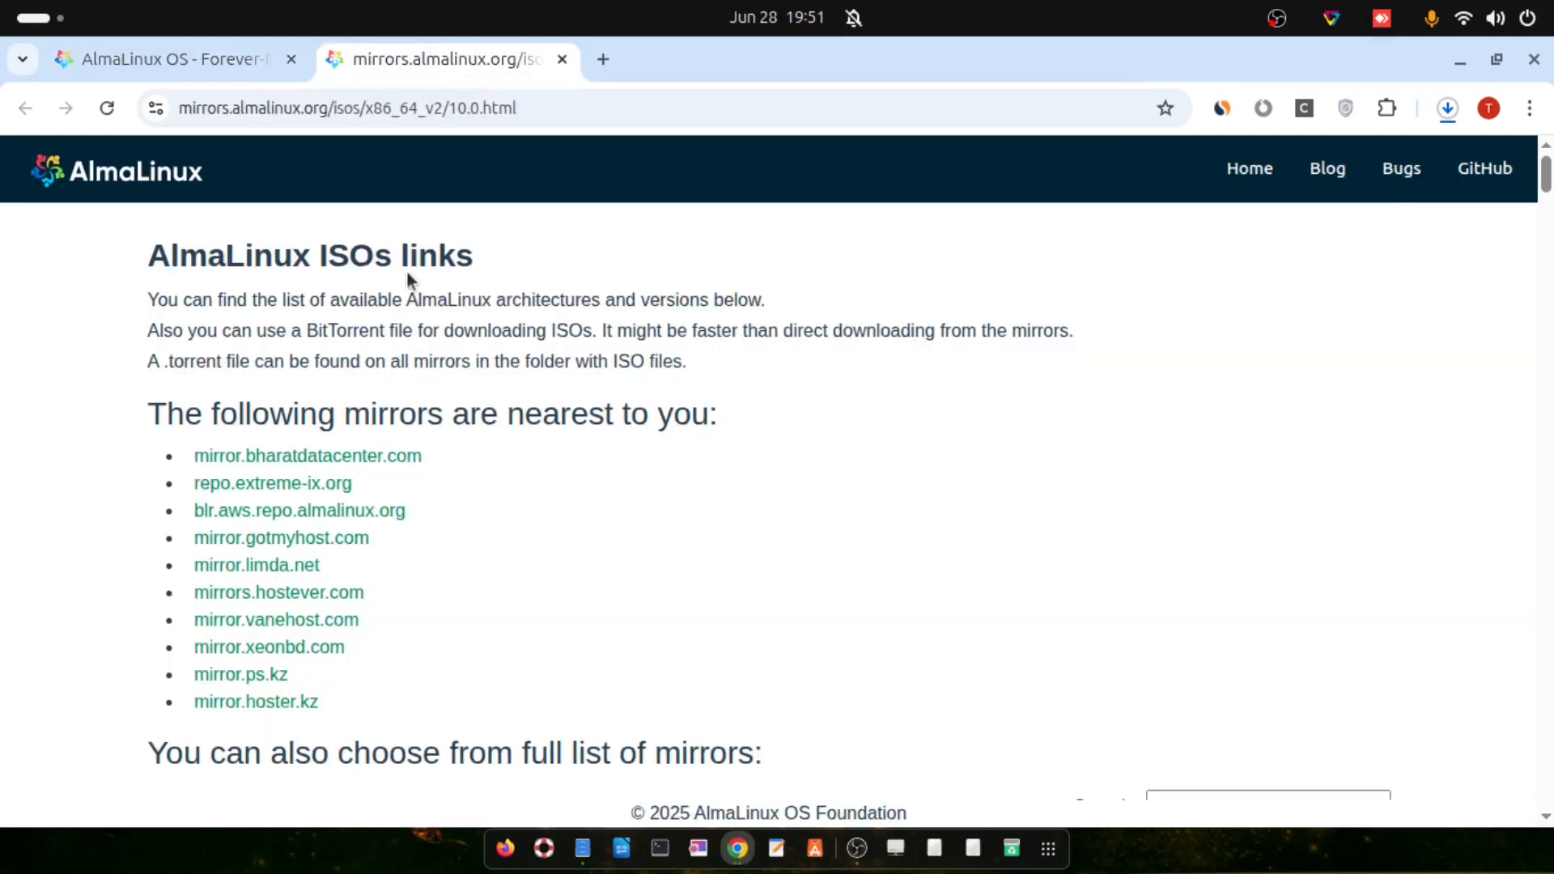
{"action": "left_click", "coordinate": [370, 464]}
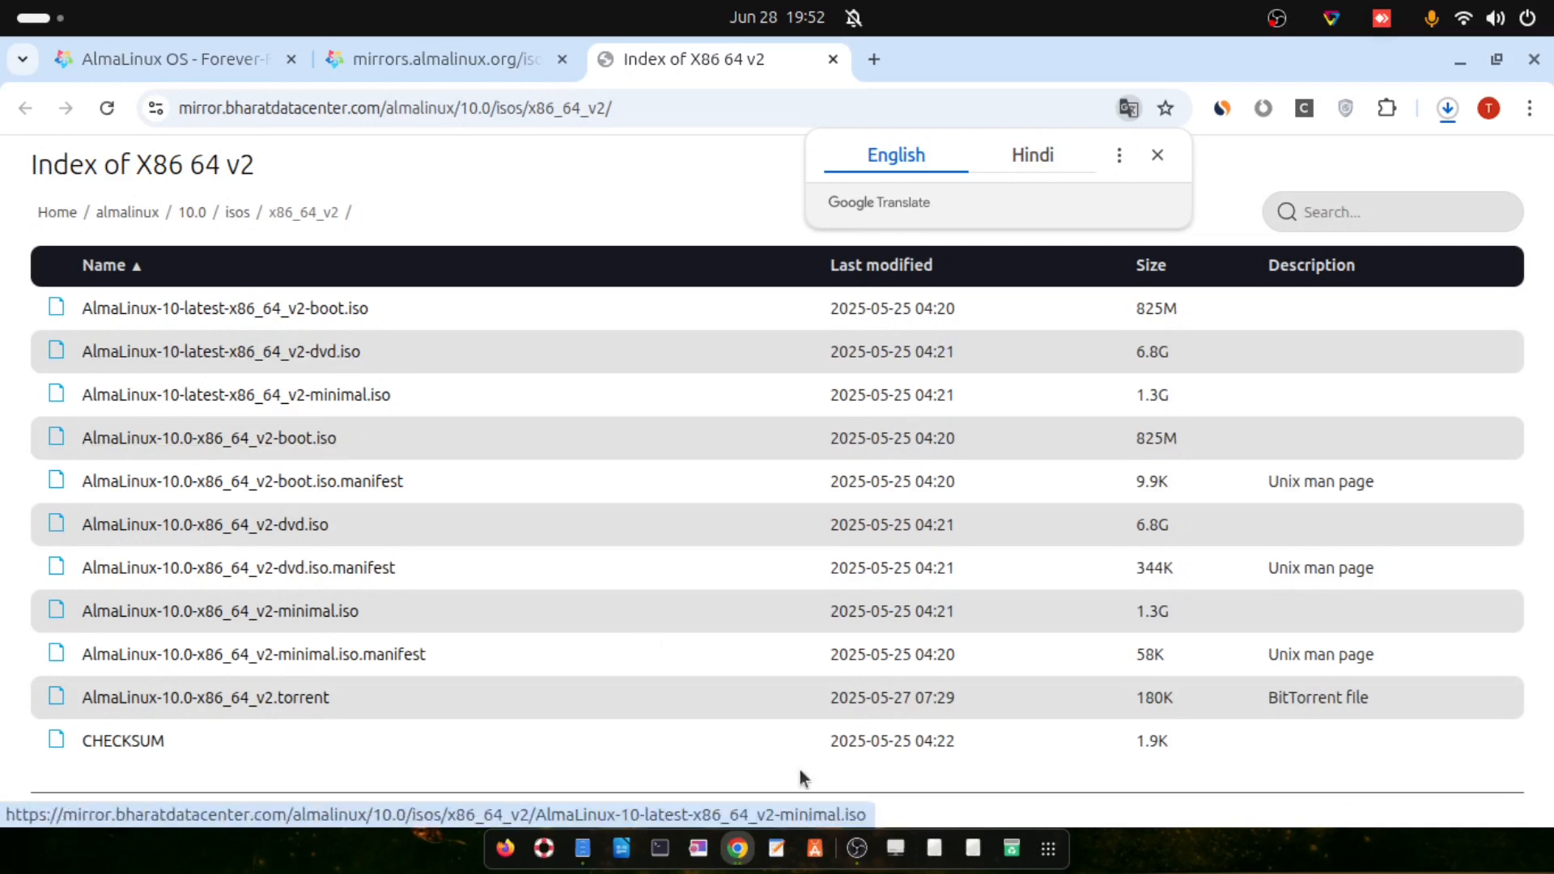
{"action": "left_click", "coordinate": [857, 848]}
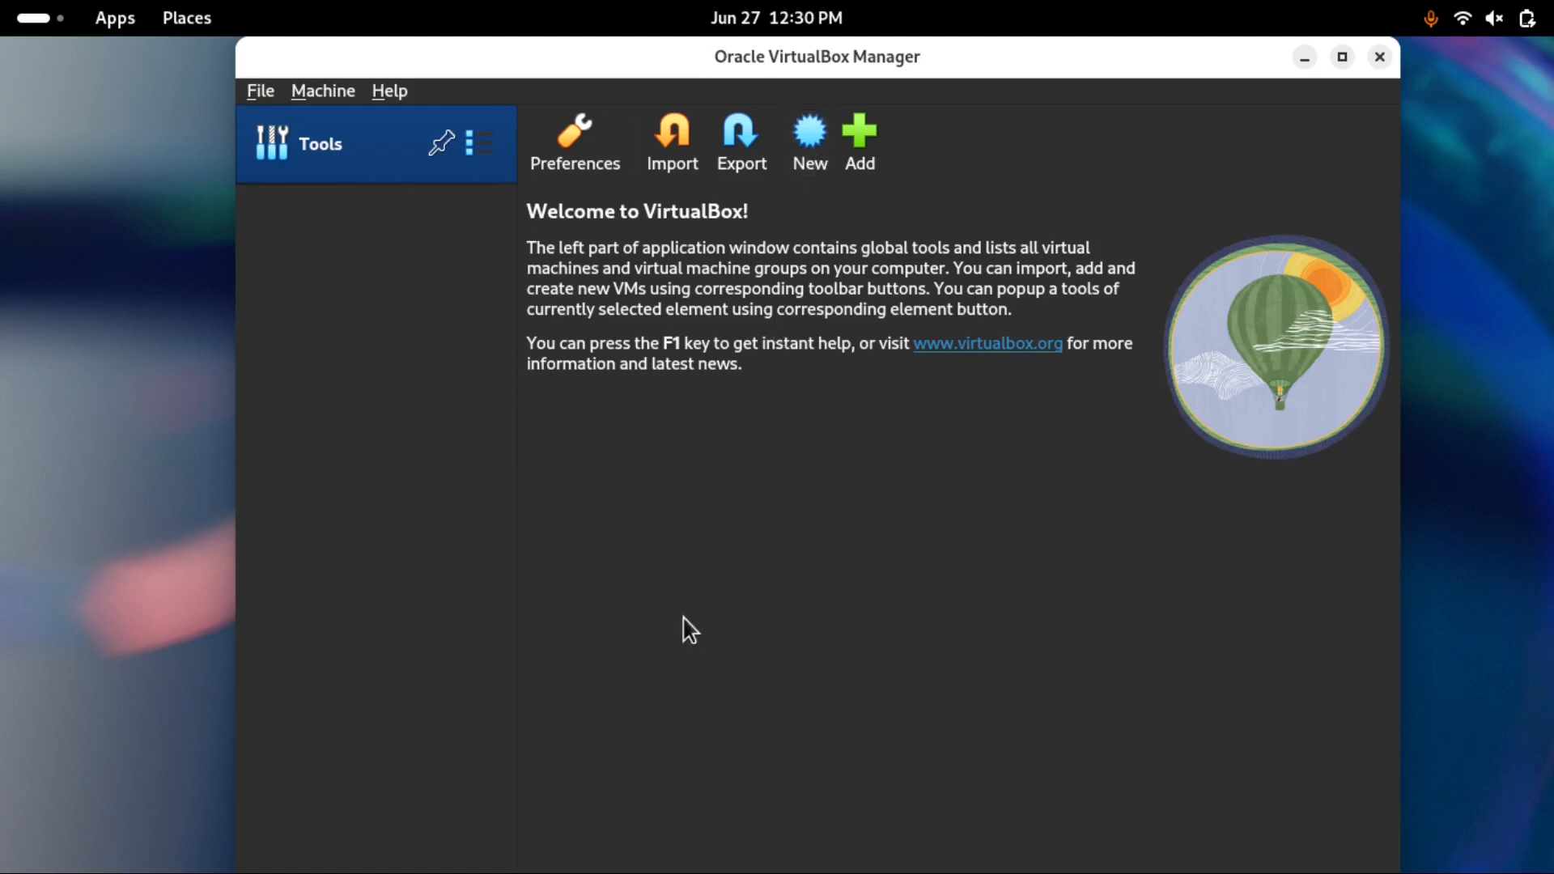
Start a new virtual machine named AlmaLinux_10_Server
{"action": "left_click", "coordinate": [812, 142]}
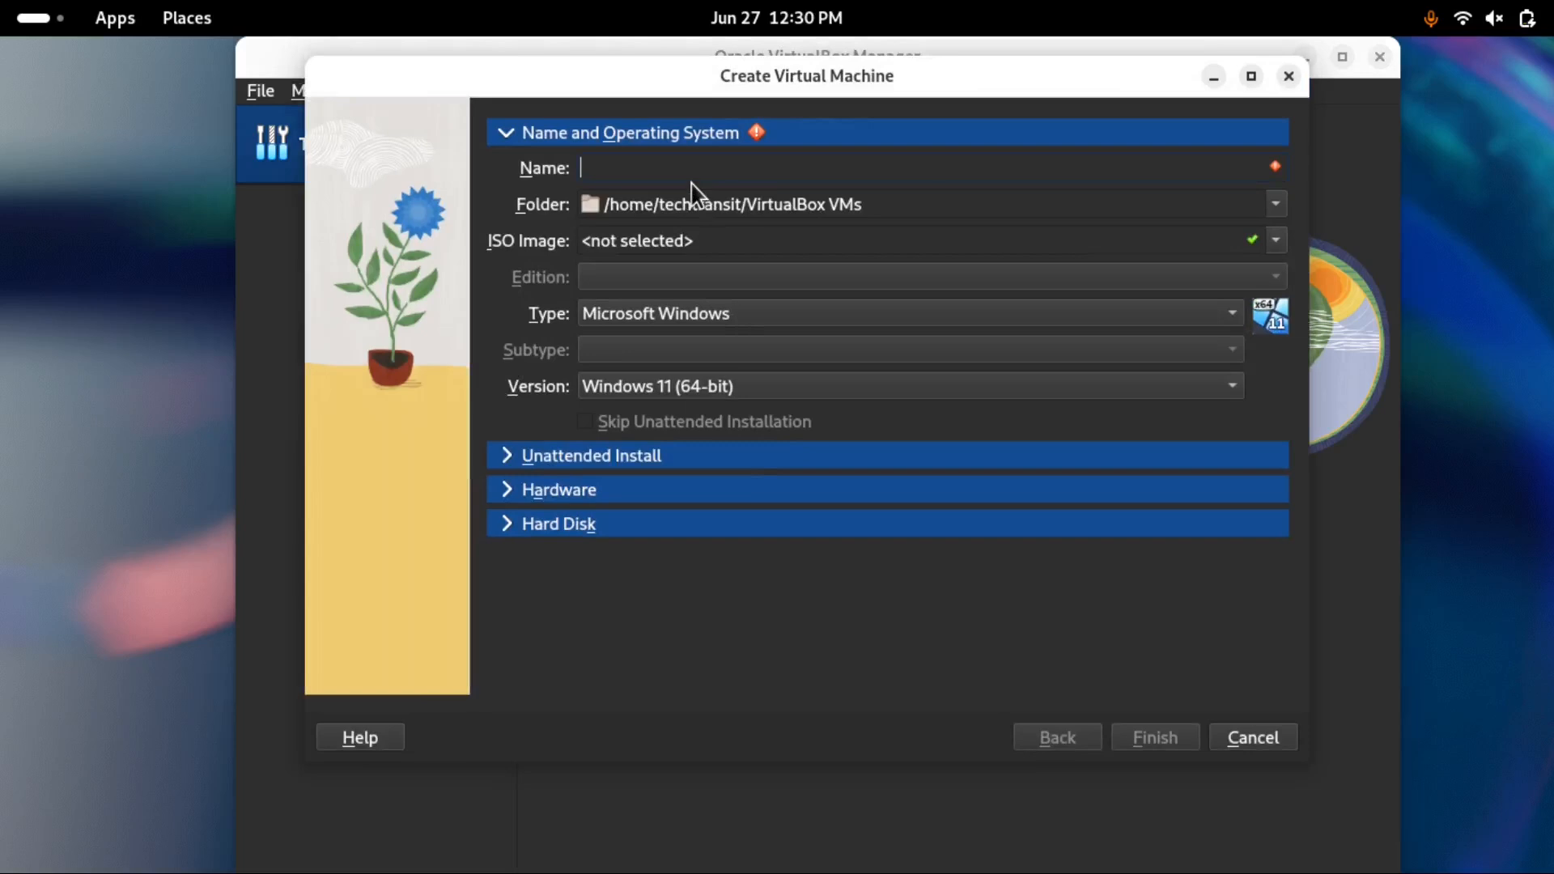
{"action": "left_click", "coordinate": [649, 170]}
{"action": "type", "text": "Alma"}
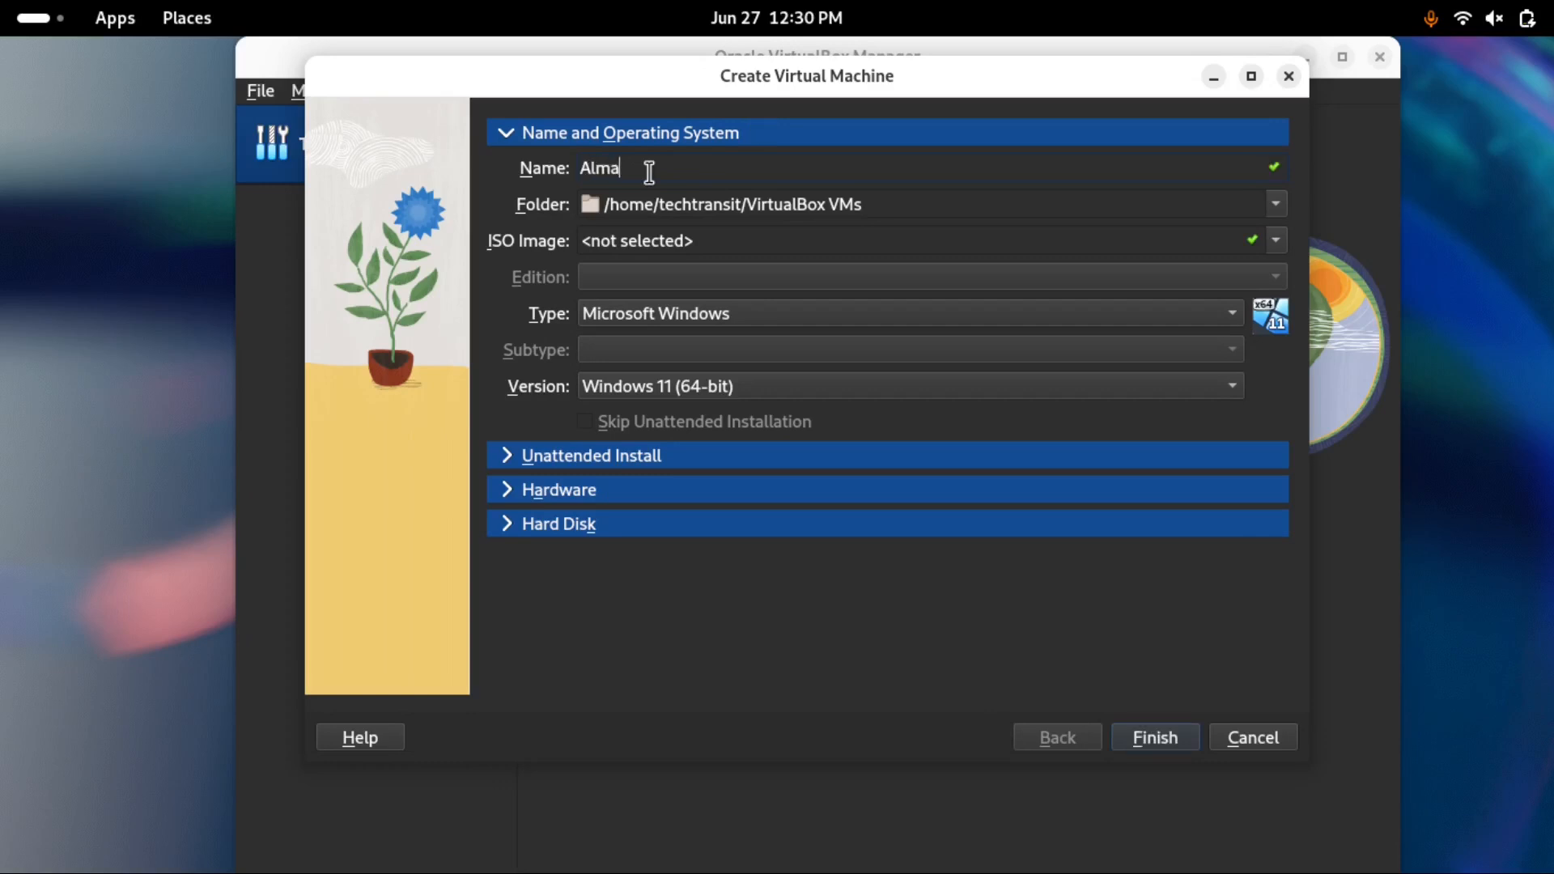
{"action": "type", "text": "Linux"}
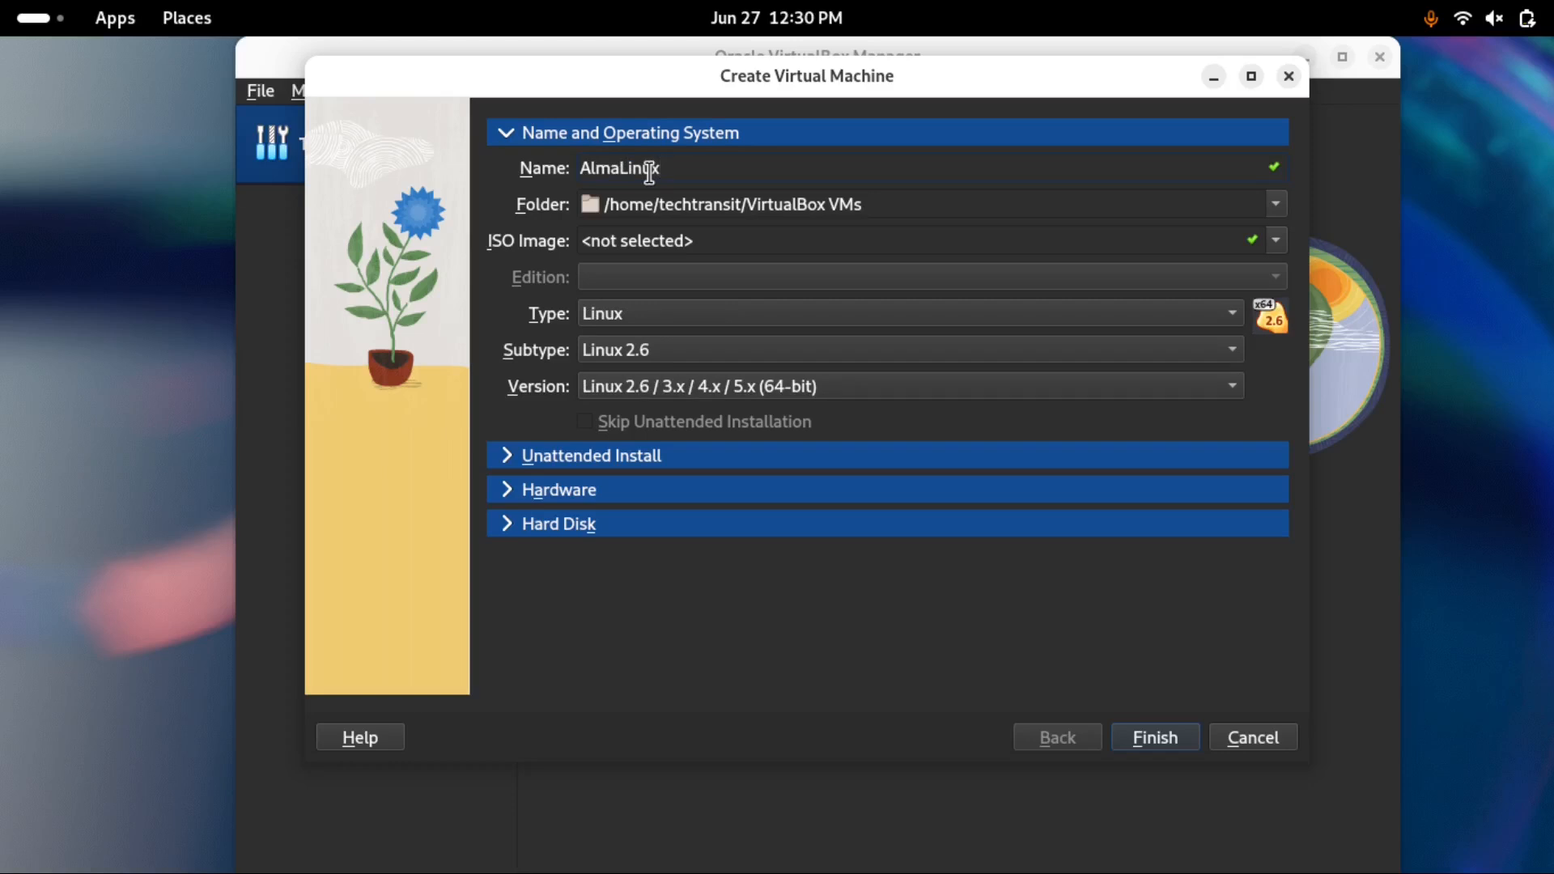
{"action": "type", "text": "_10_Server"}
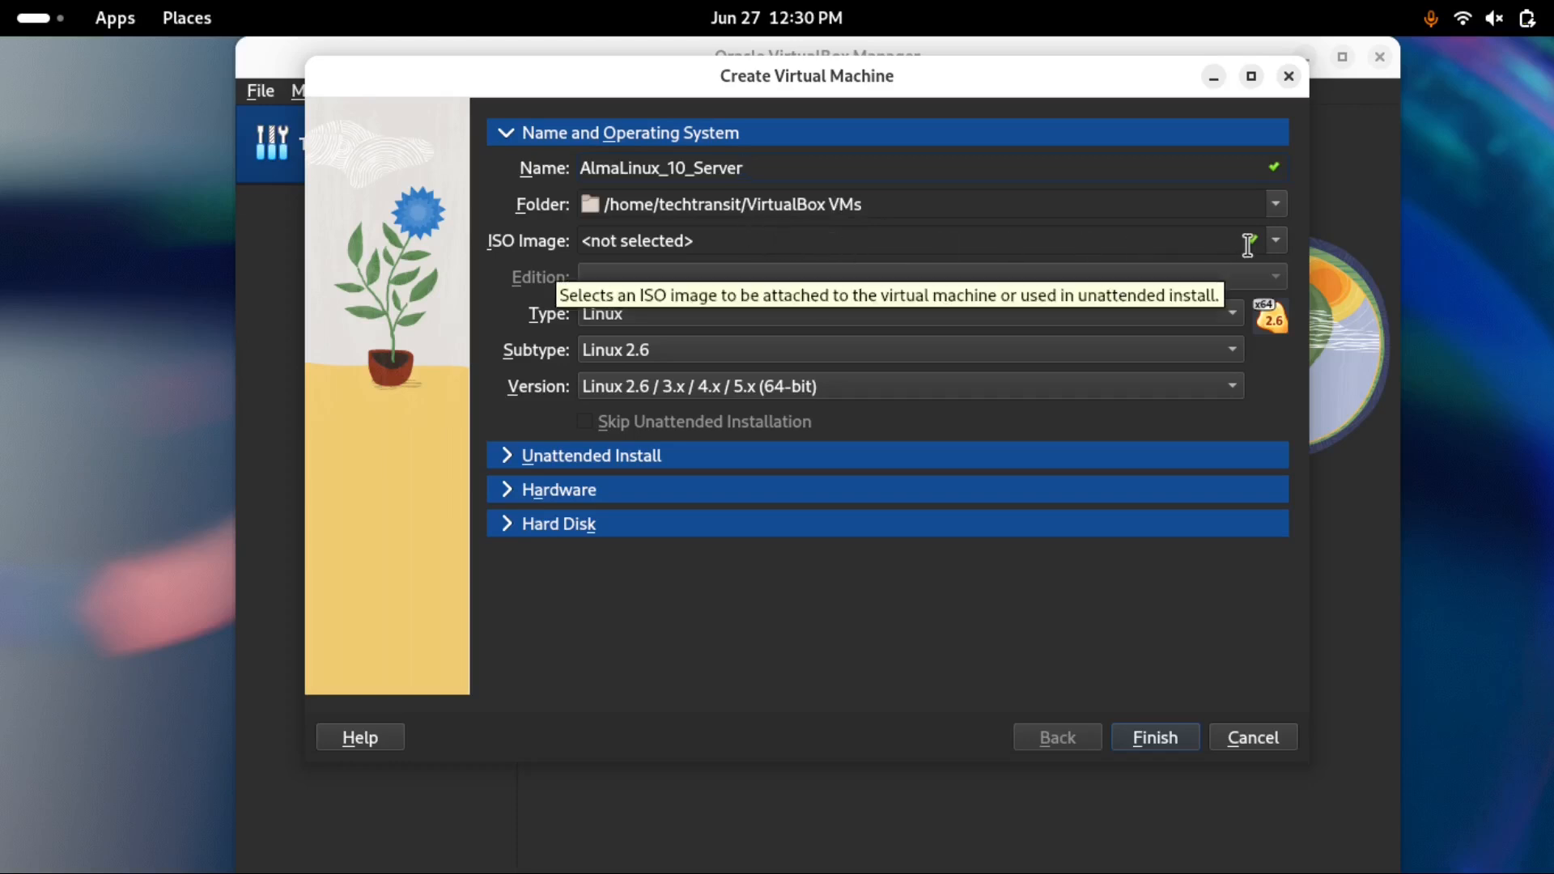
Attach the AlmaLinux 10.0 DVD ISO, set subtype Other Linux, and skip unattended installation
{"action": "left_click", "coordinate": [1277, 240]}
{"action": "left_click", "coordinate": [1279, 252]}
{"action": "left_click", "coordinate": [1276, 244]}
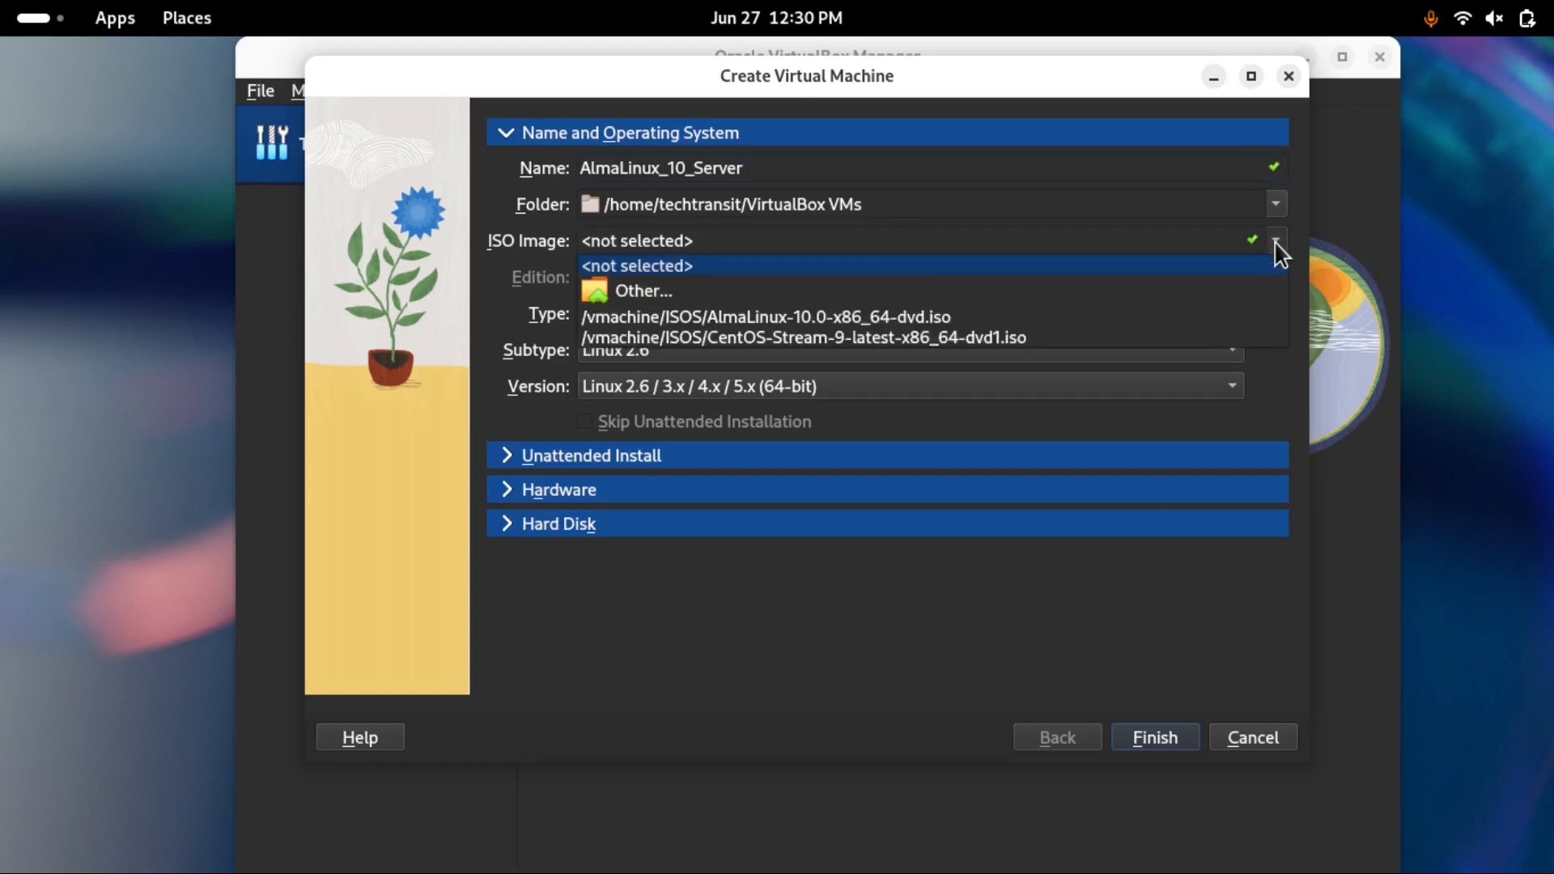
{"action": "left_click", "coordinate": [907, 317]}
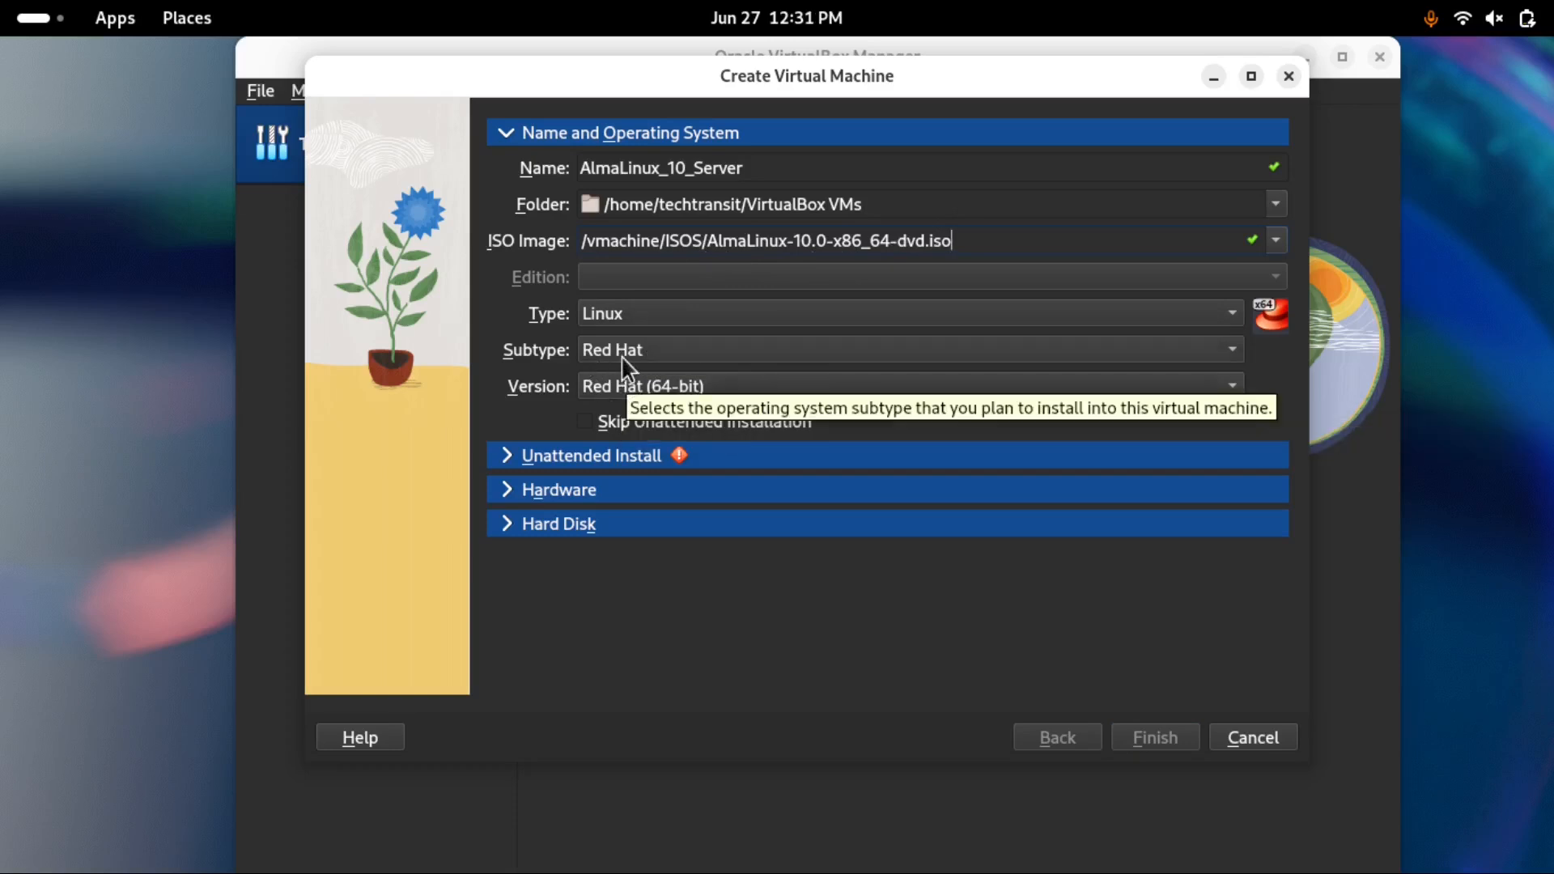
{"action": "left_click", "coordinate": [652, 354]}
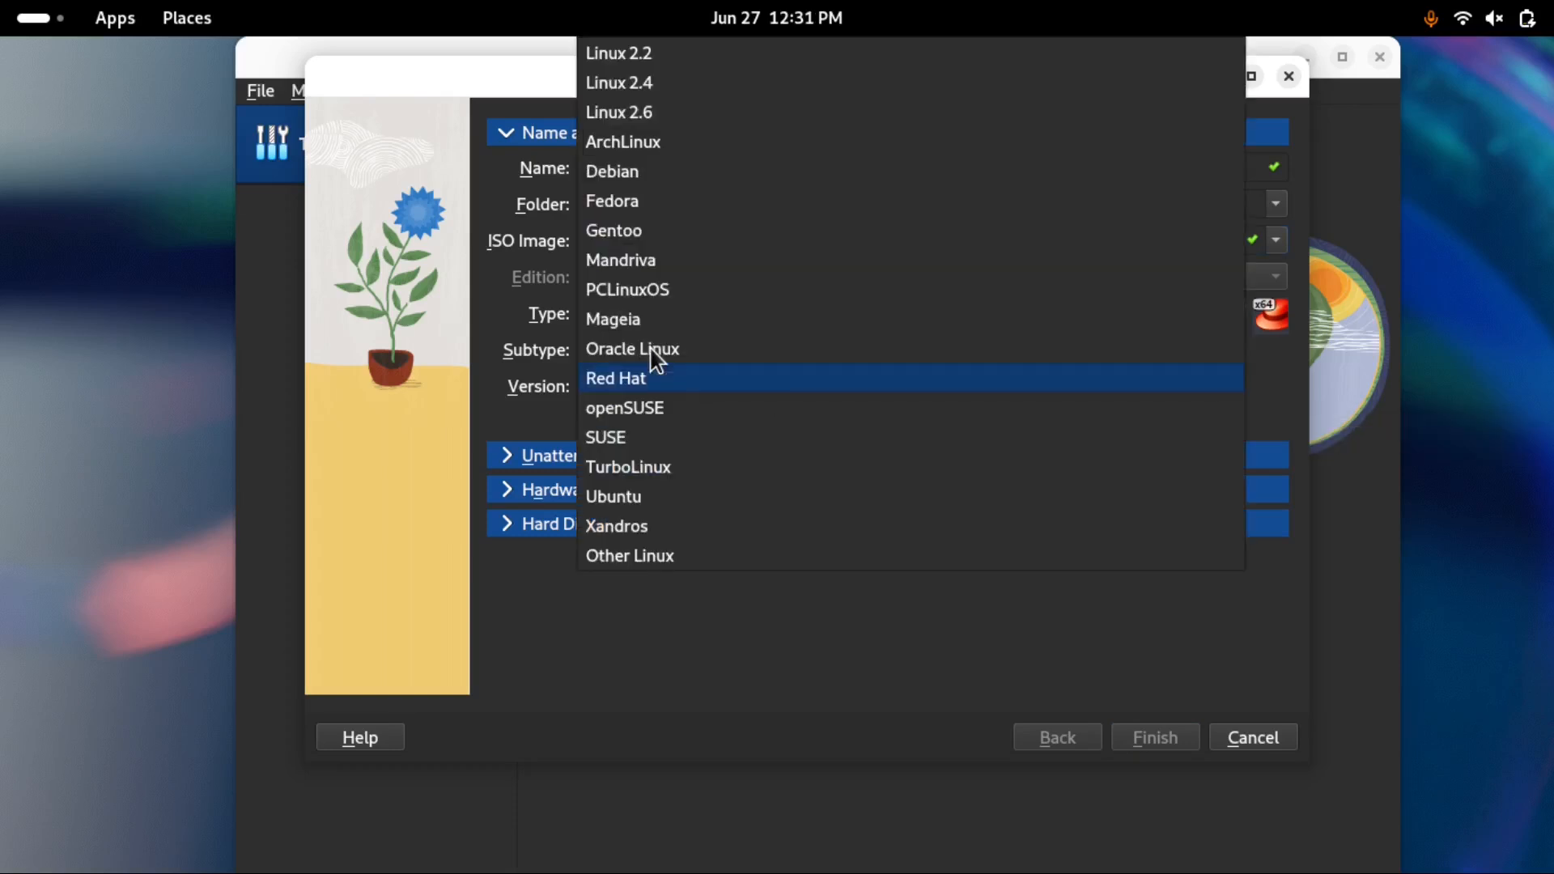
{"action": "left_click", "coordinate": [641, 553]}
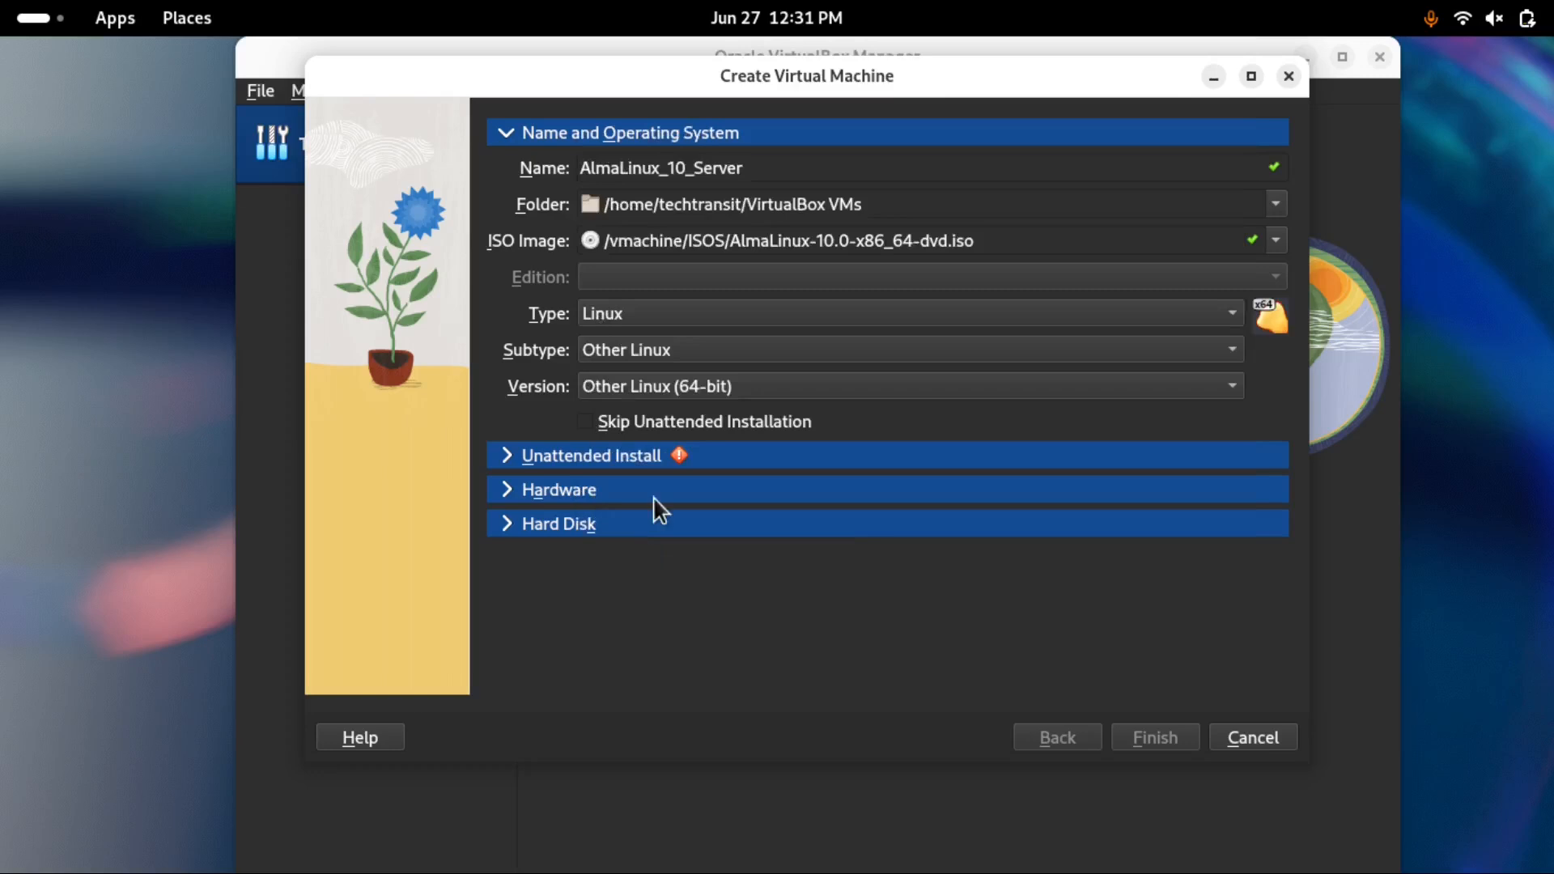
{"action": "left_click", "coordinate": [585, 422]}
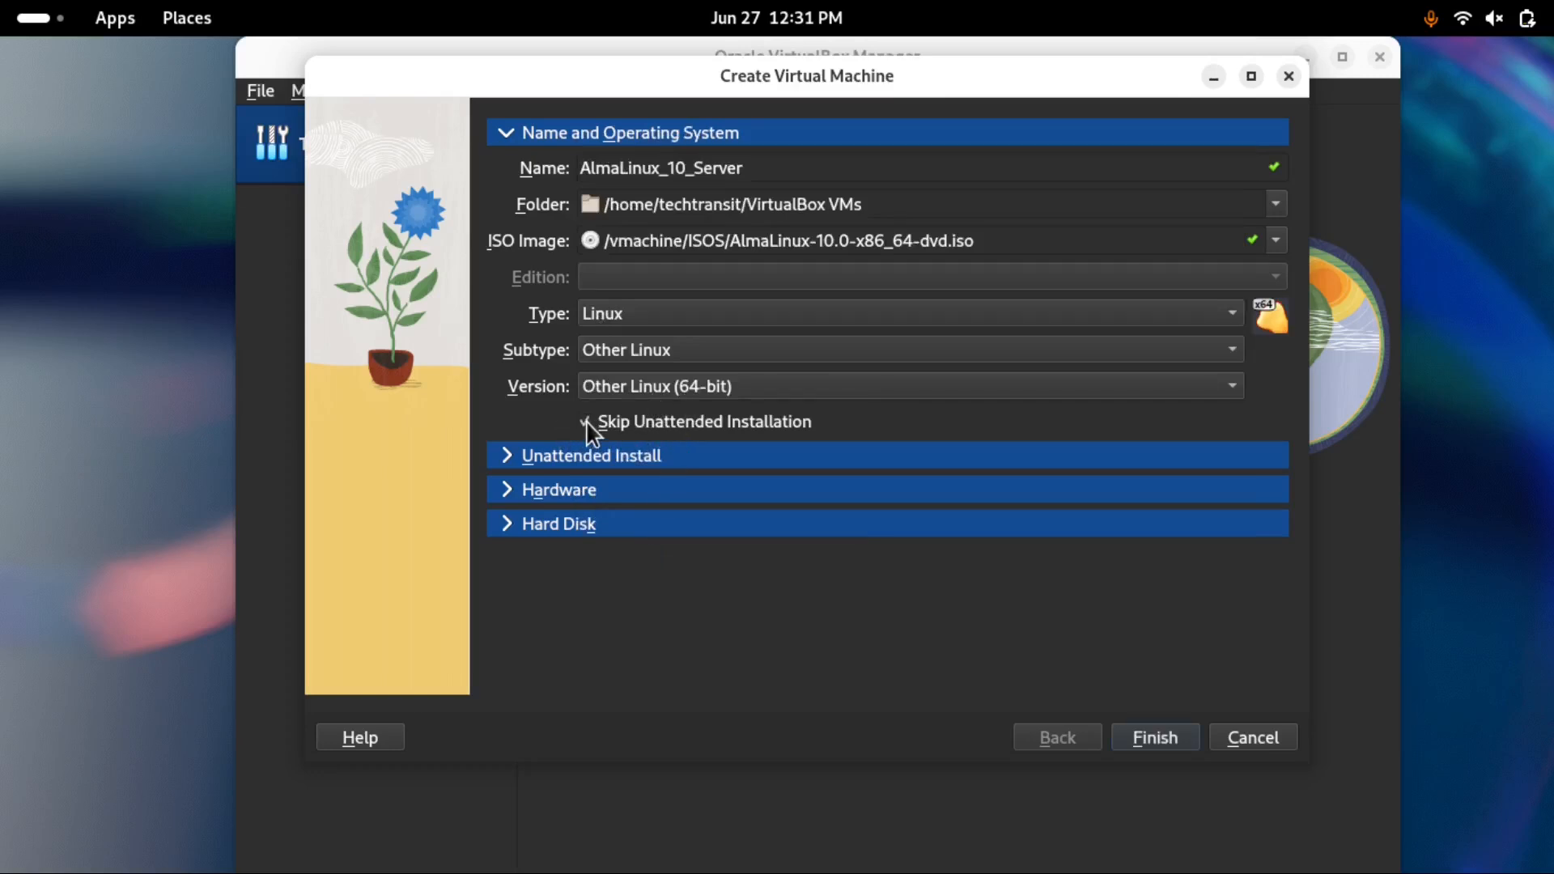
Give the VM 2048 MB base memory, keep the 20.15 GB VDI disk, and finish
{"action": "left_click", "coordinate": [512, 491]}
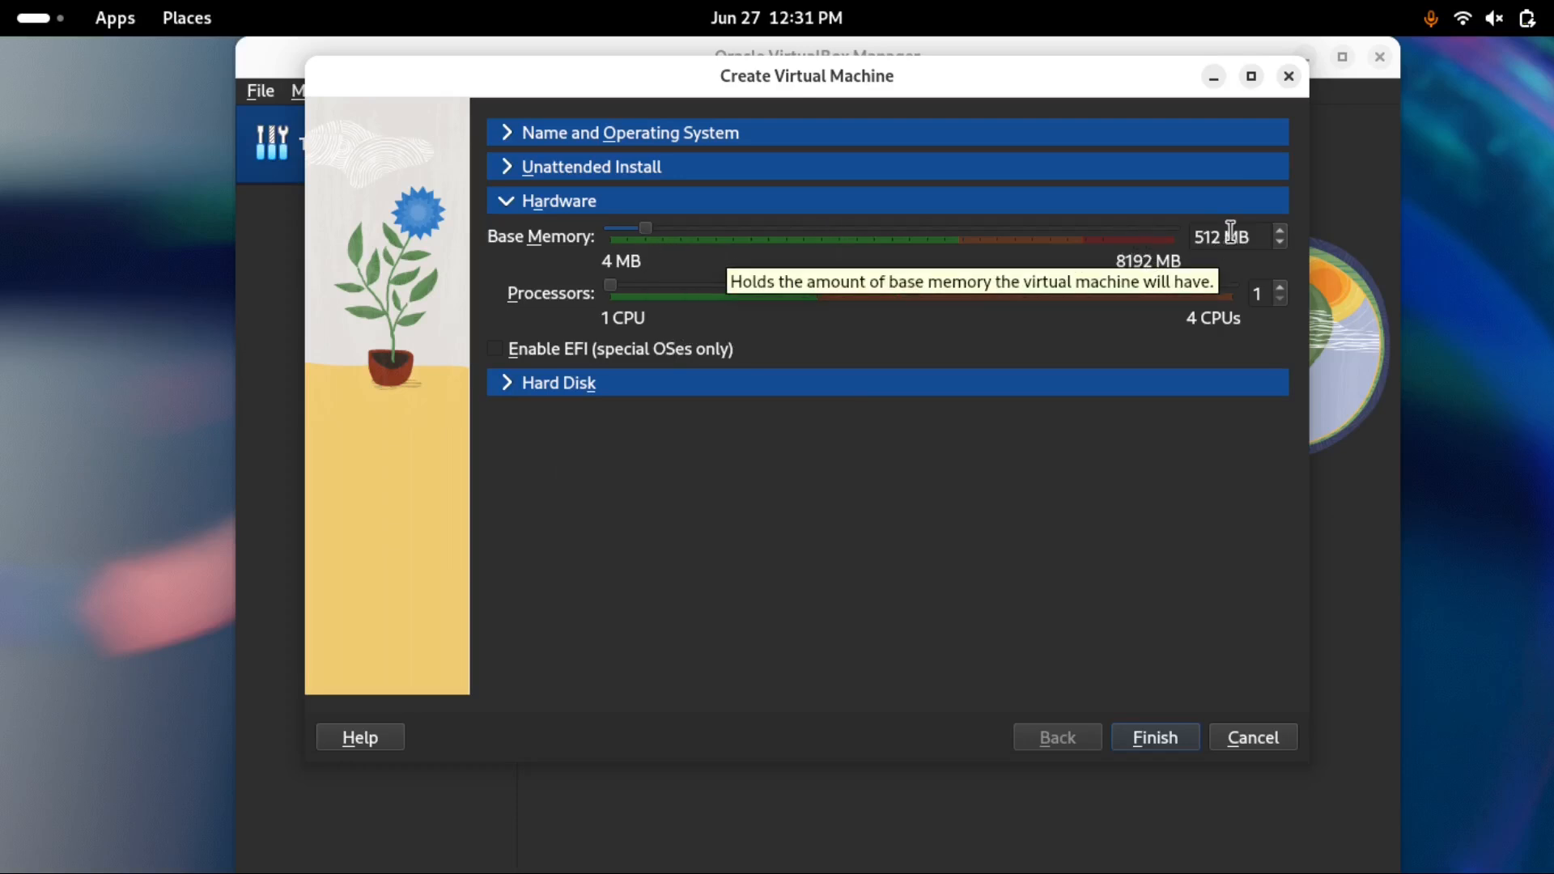
{"action": "left_click_drag", "start_coordinate": [644, 234], "coordinate": [751, 244]}
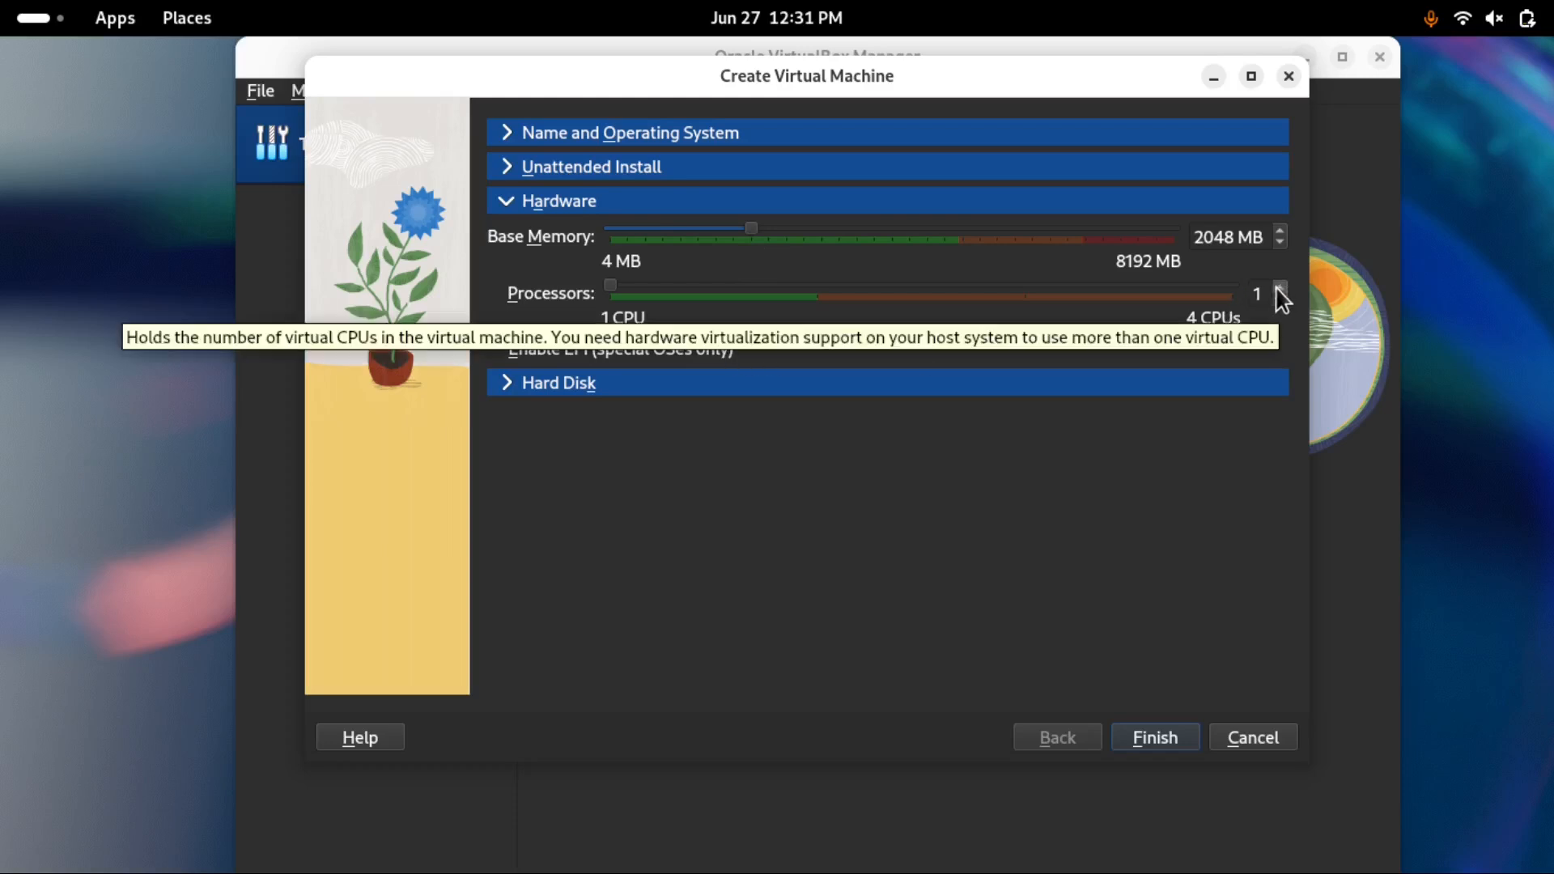
{"action": "left_click", "coordinate": [1016, 381]}
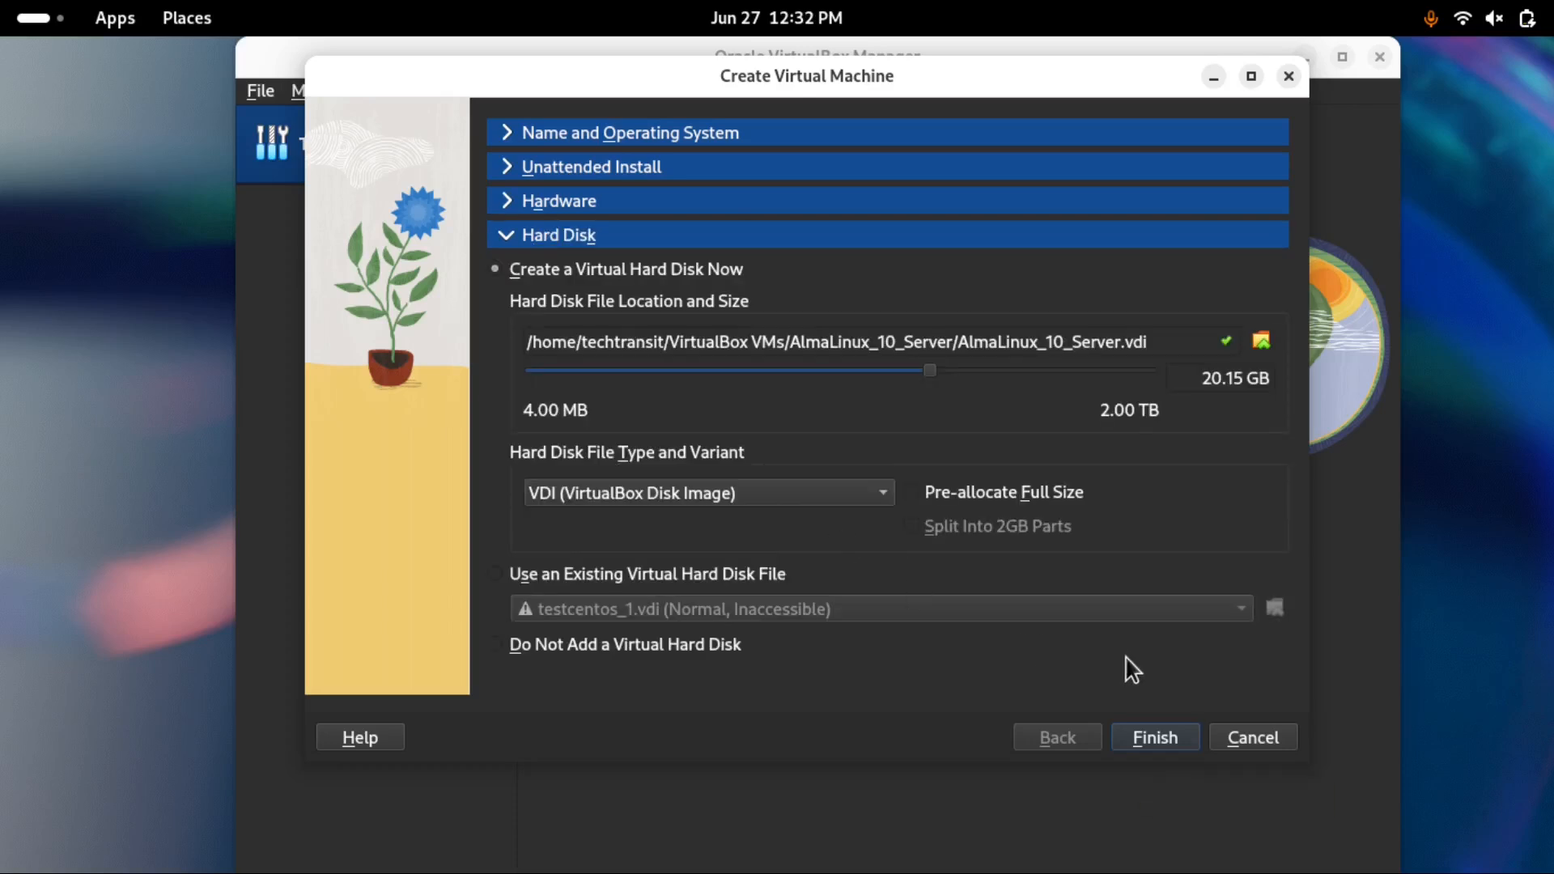
{"action": "left_click", "coordinate": [1163, 739]}
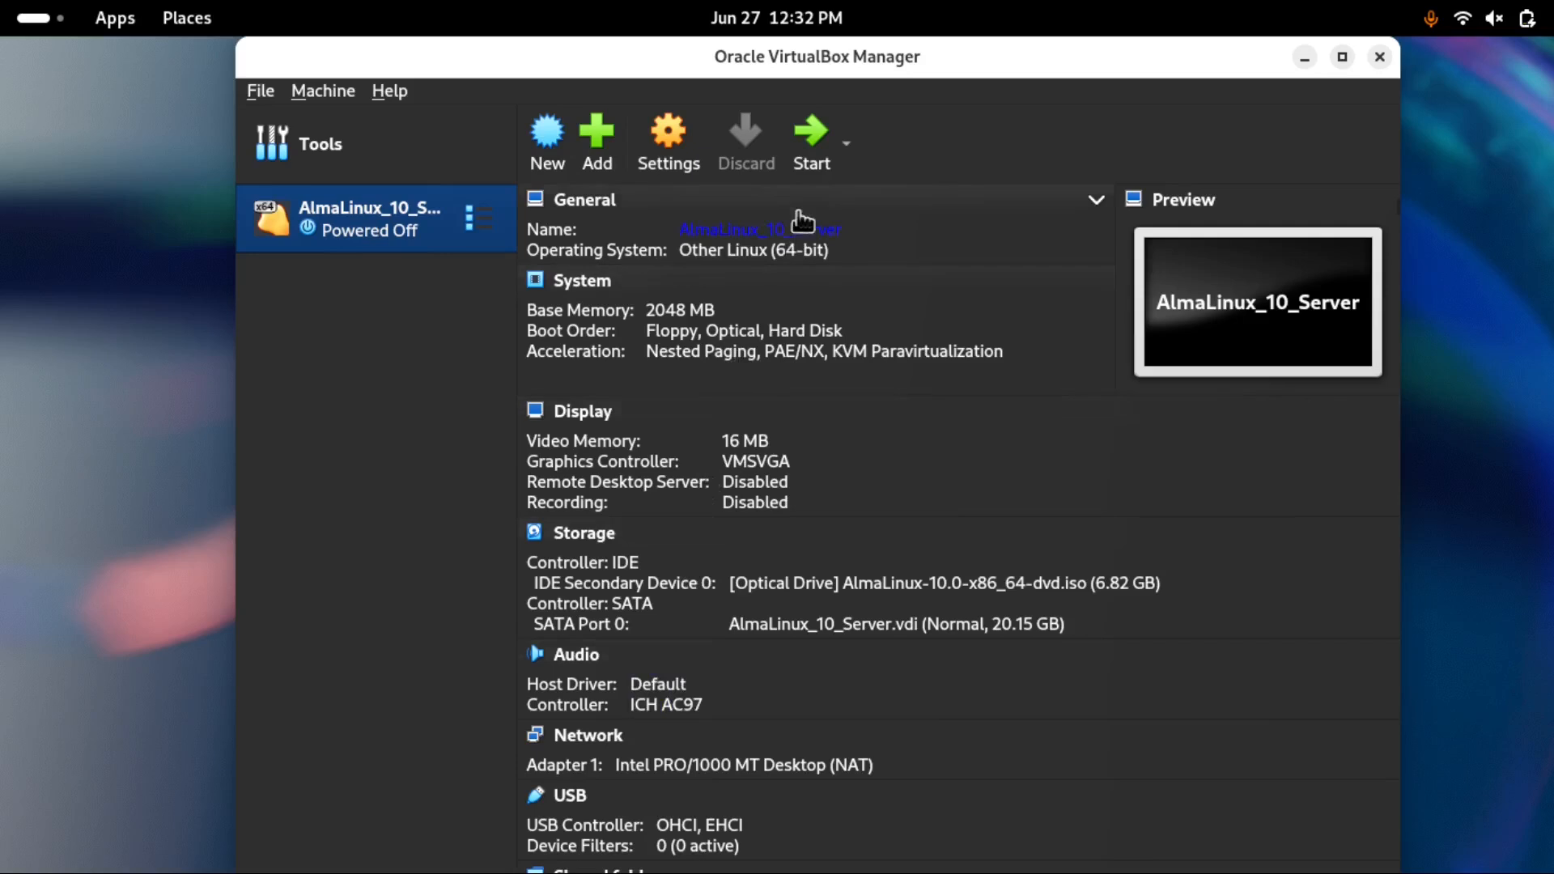
Start the AlmaLinux_10_Server VM, dismiss the auto-capture notice and maximize its window
{"action": "left_click", "coordinate": [808, 152]}
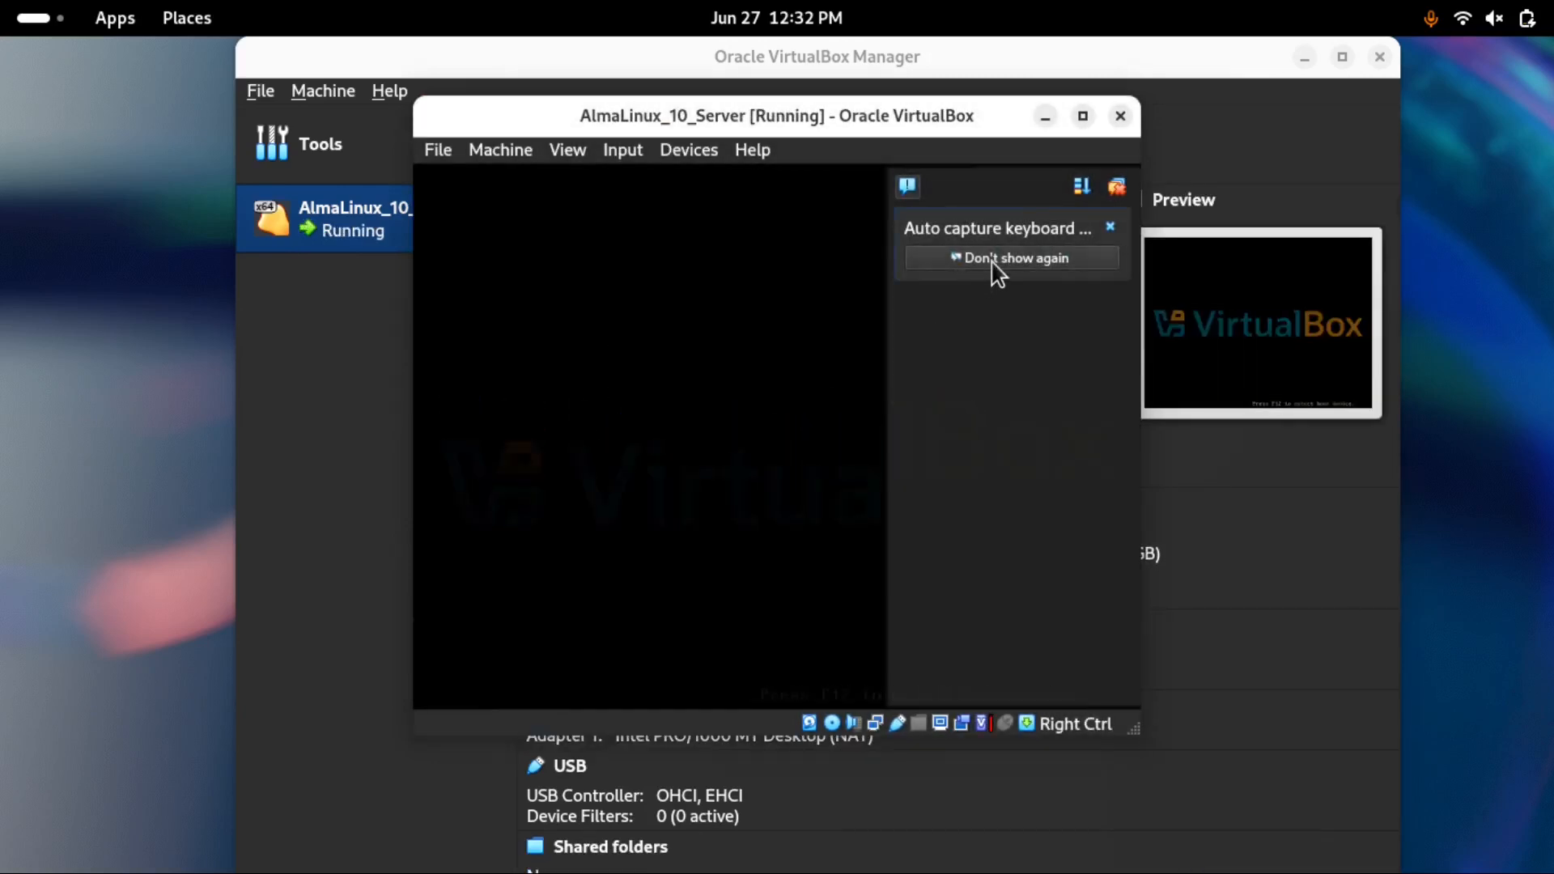
{"action": "left_click", "coordinate": [1040, 259]}
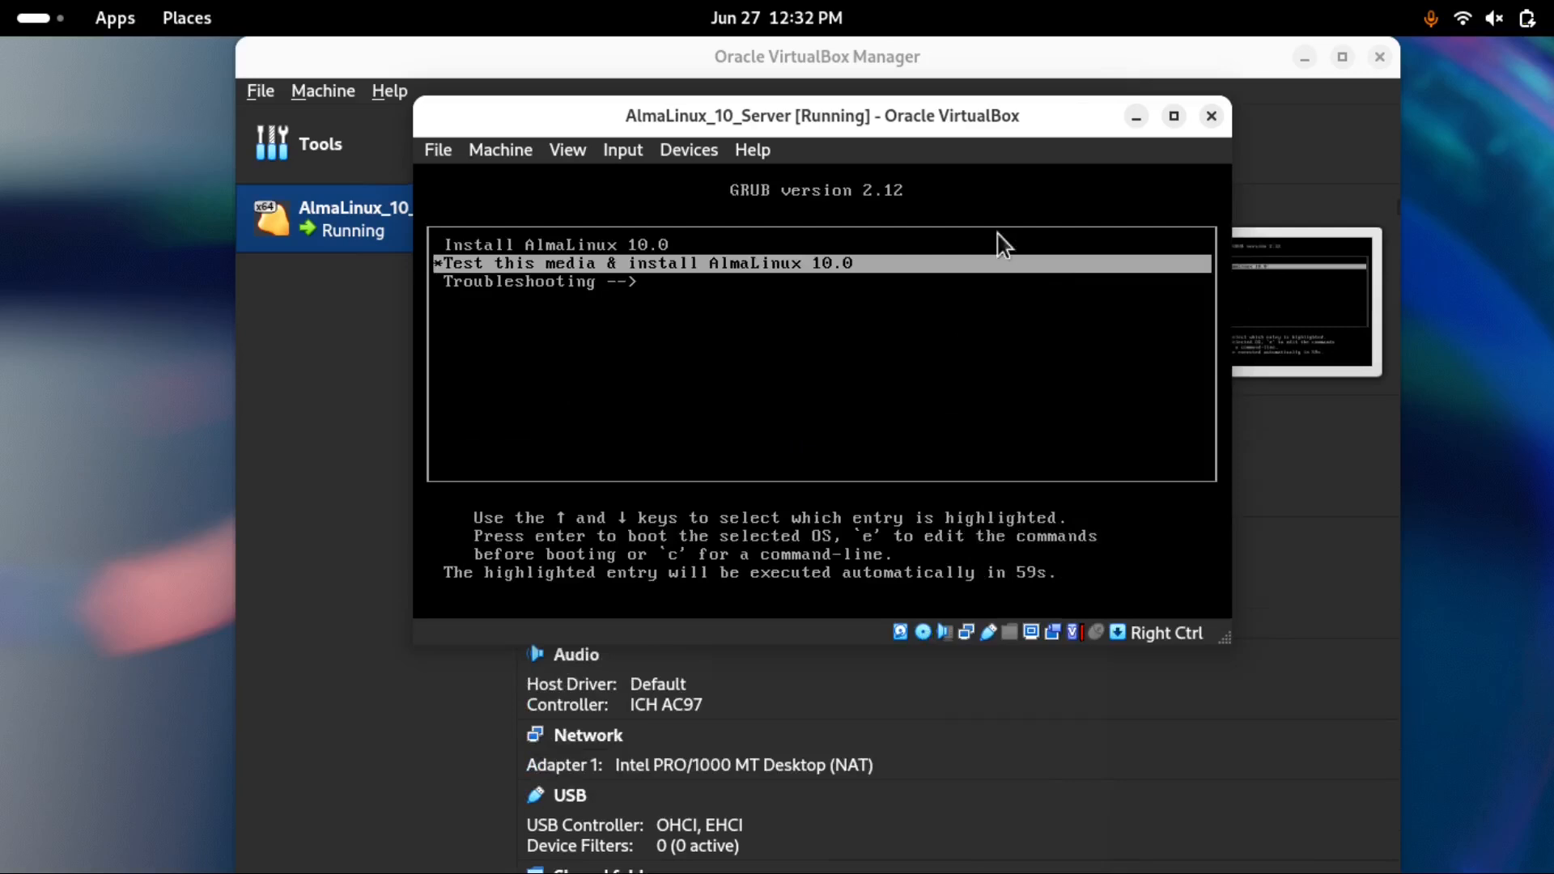
{"action": "left_click", "coordinate": [1174, 119]}
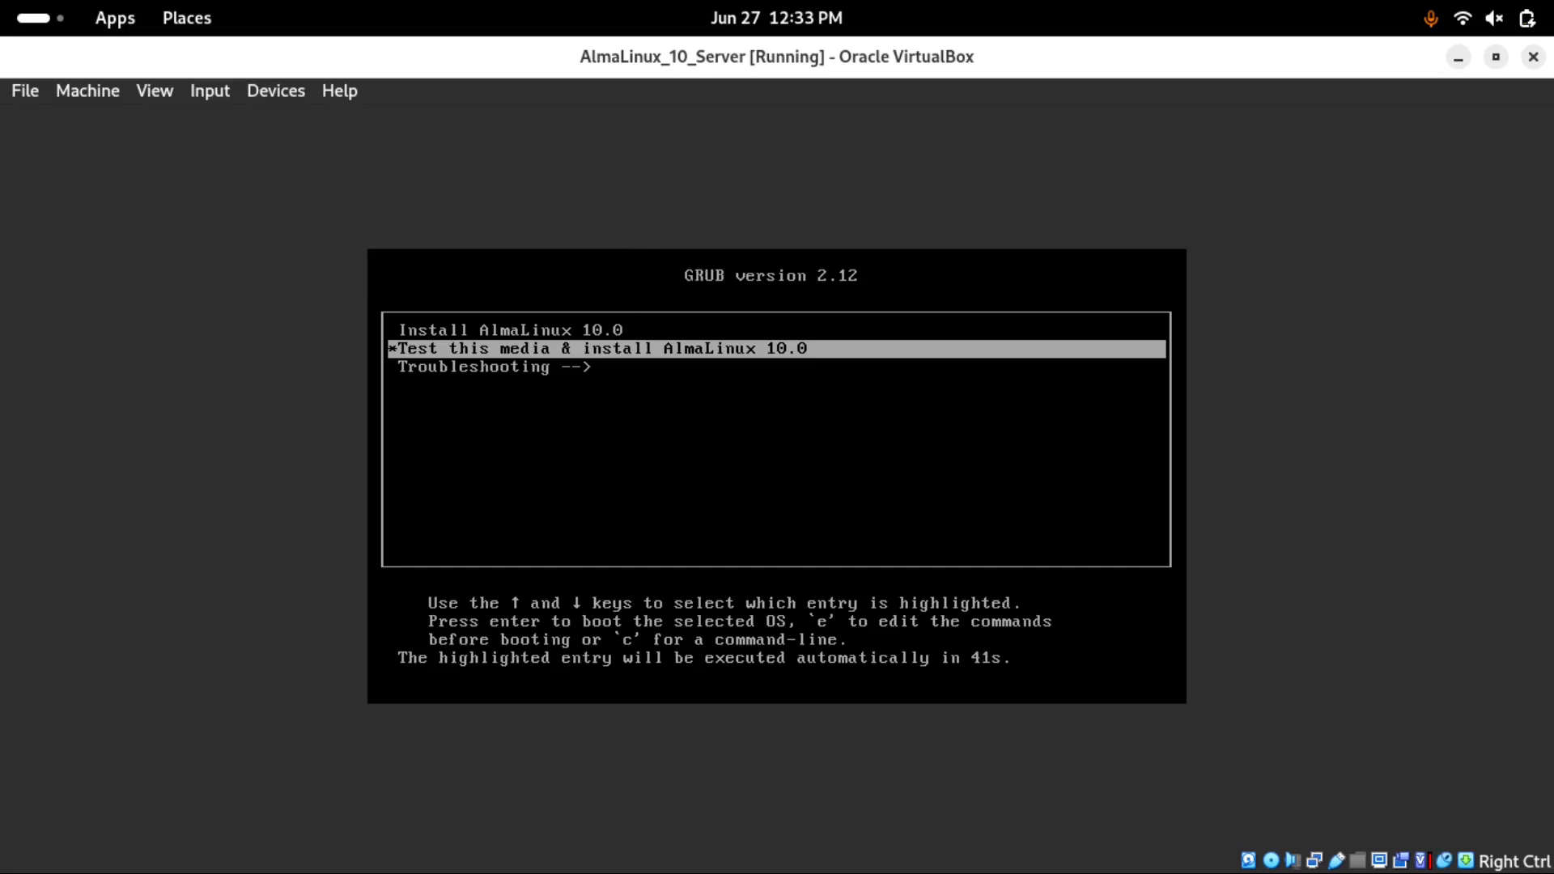
Boot the Install AlmaLinux 10.0 entry from the GRUB menu
{"action": "key", "text": "Up"}
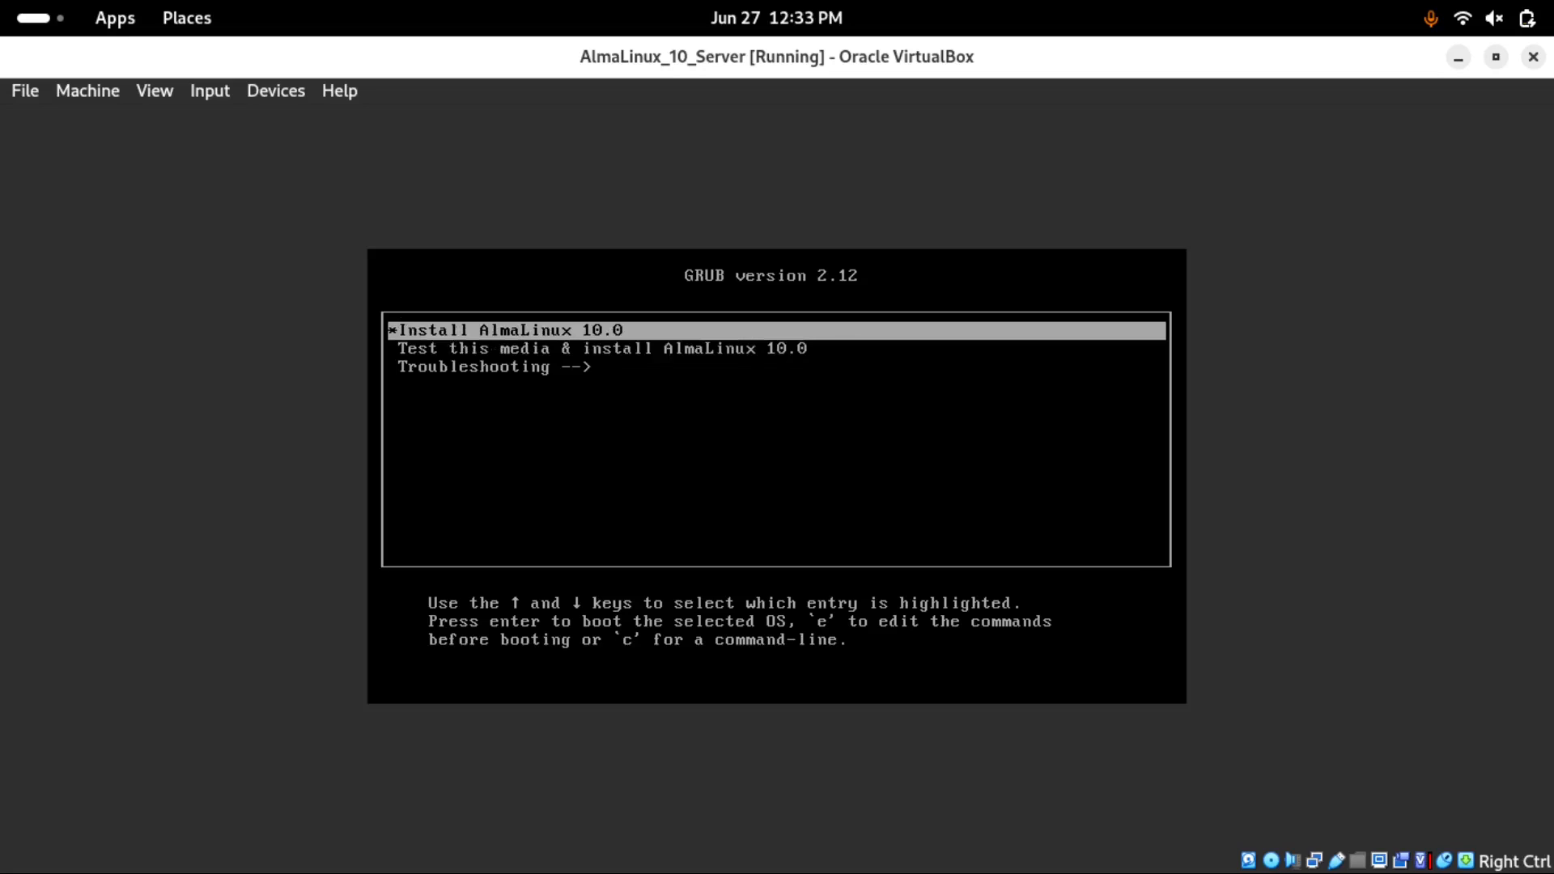
{"action": "key", "text": "Down"}
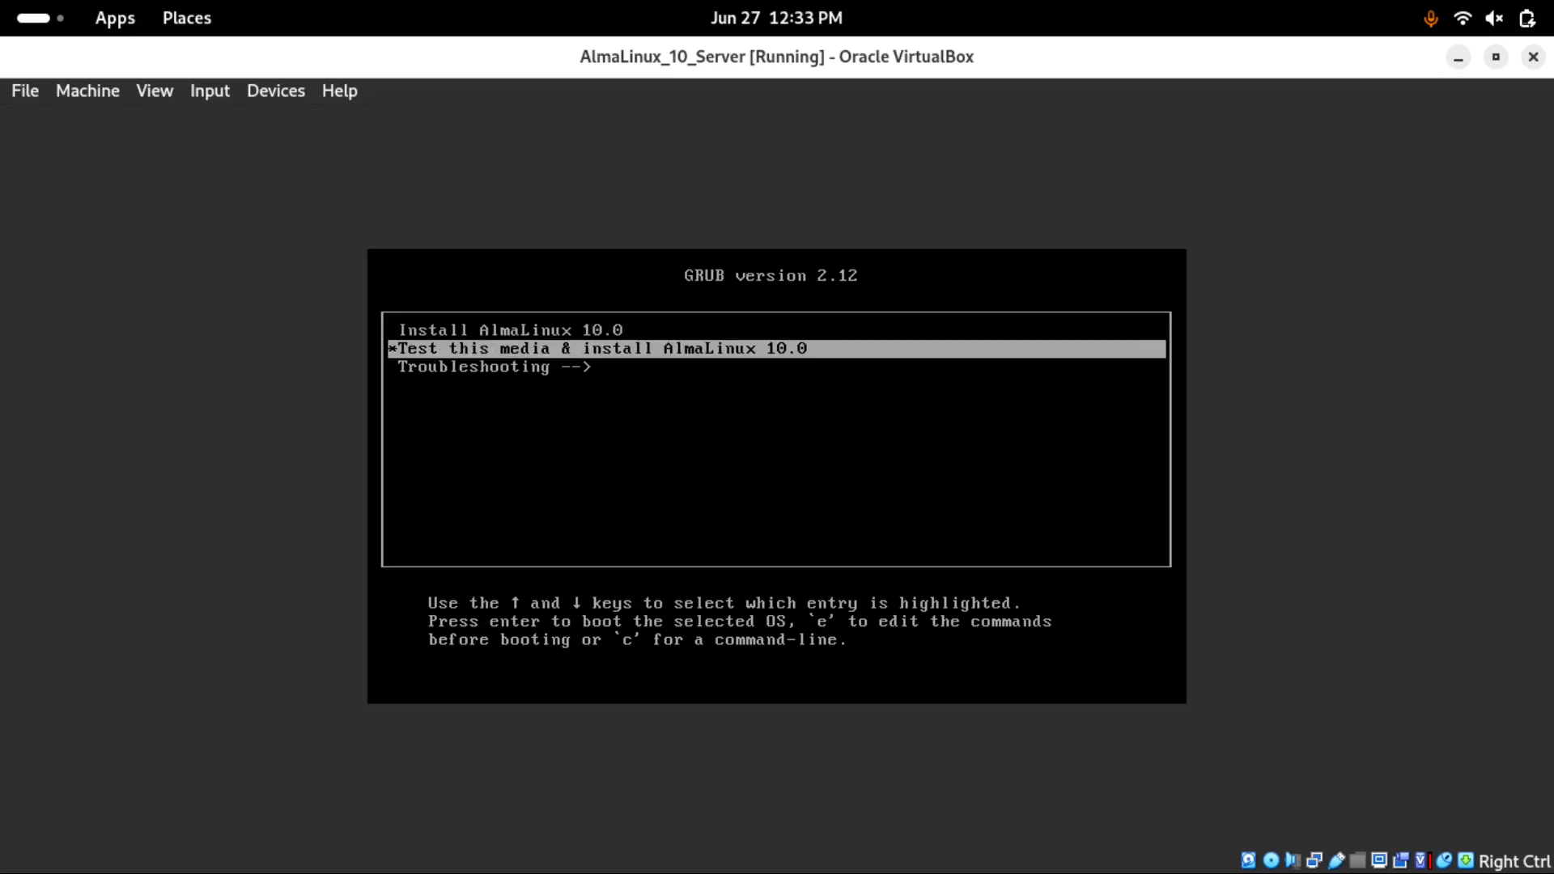
{"action": "key", "text": "Down"}
{"action": "key", "text": "Up"}
{"action": "key", "text": "Up"}
{"action": "key", "text": "Return"}
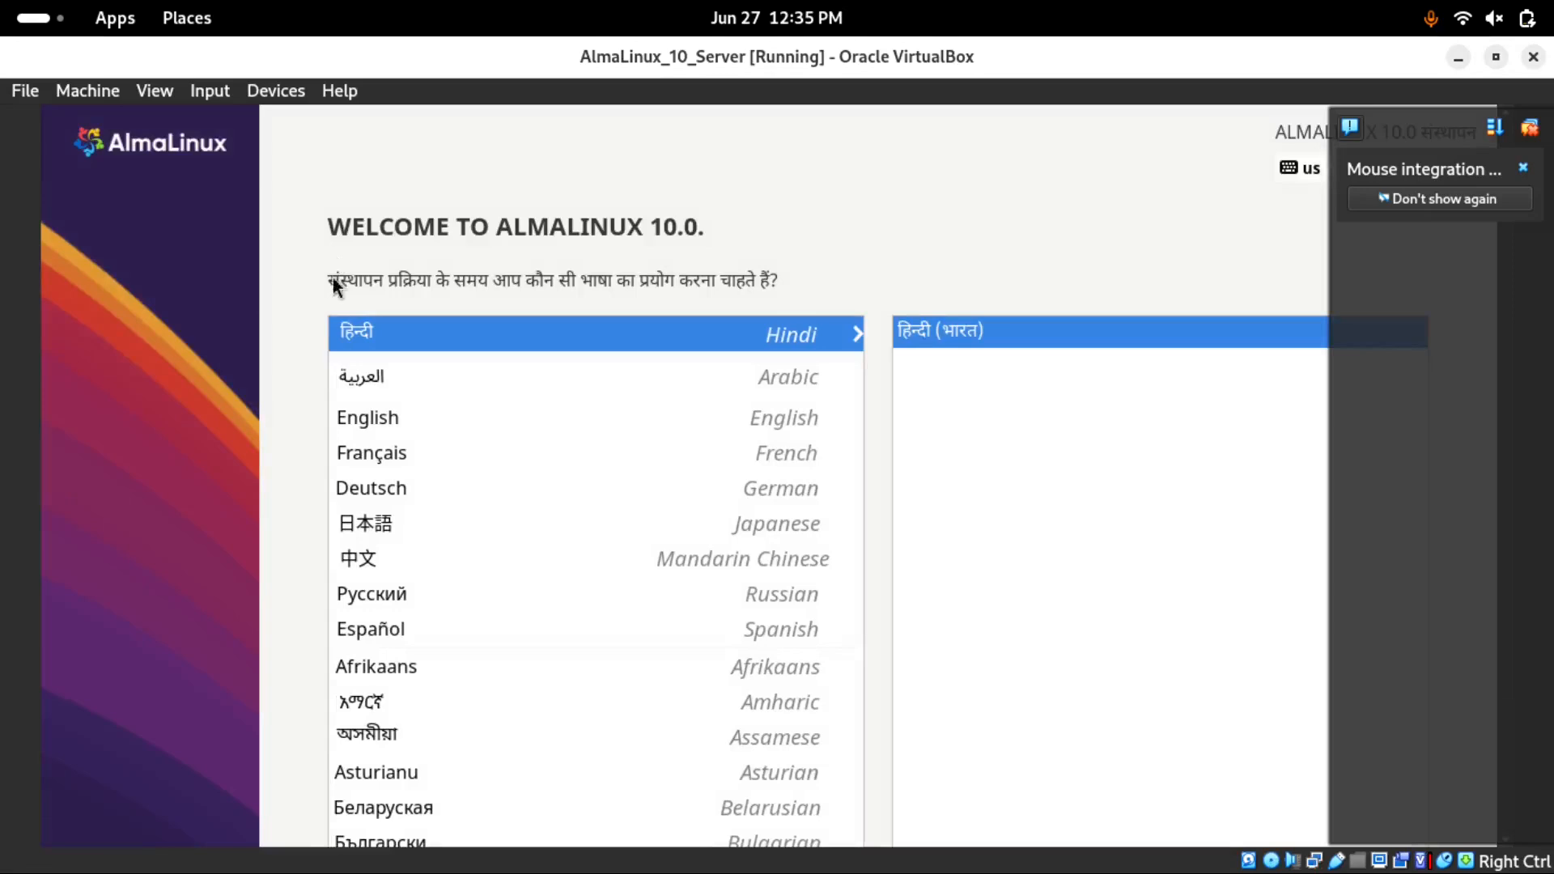
Set the installer language to English, choosing between the English (Denmark) and English (United States) locales
{"action": "left_click", "coordinate": [361, 421]}
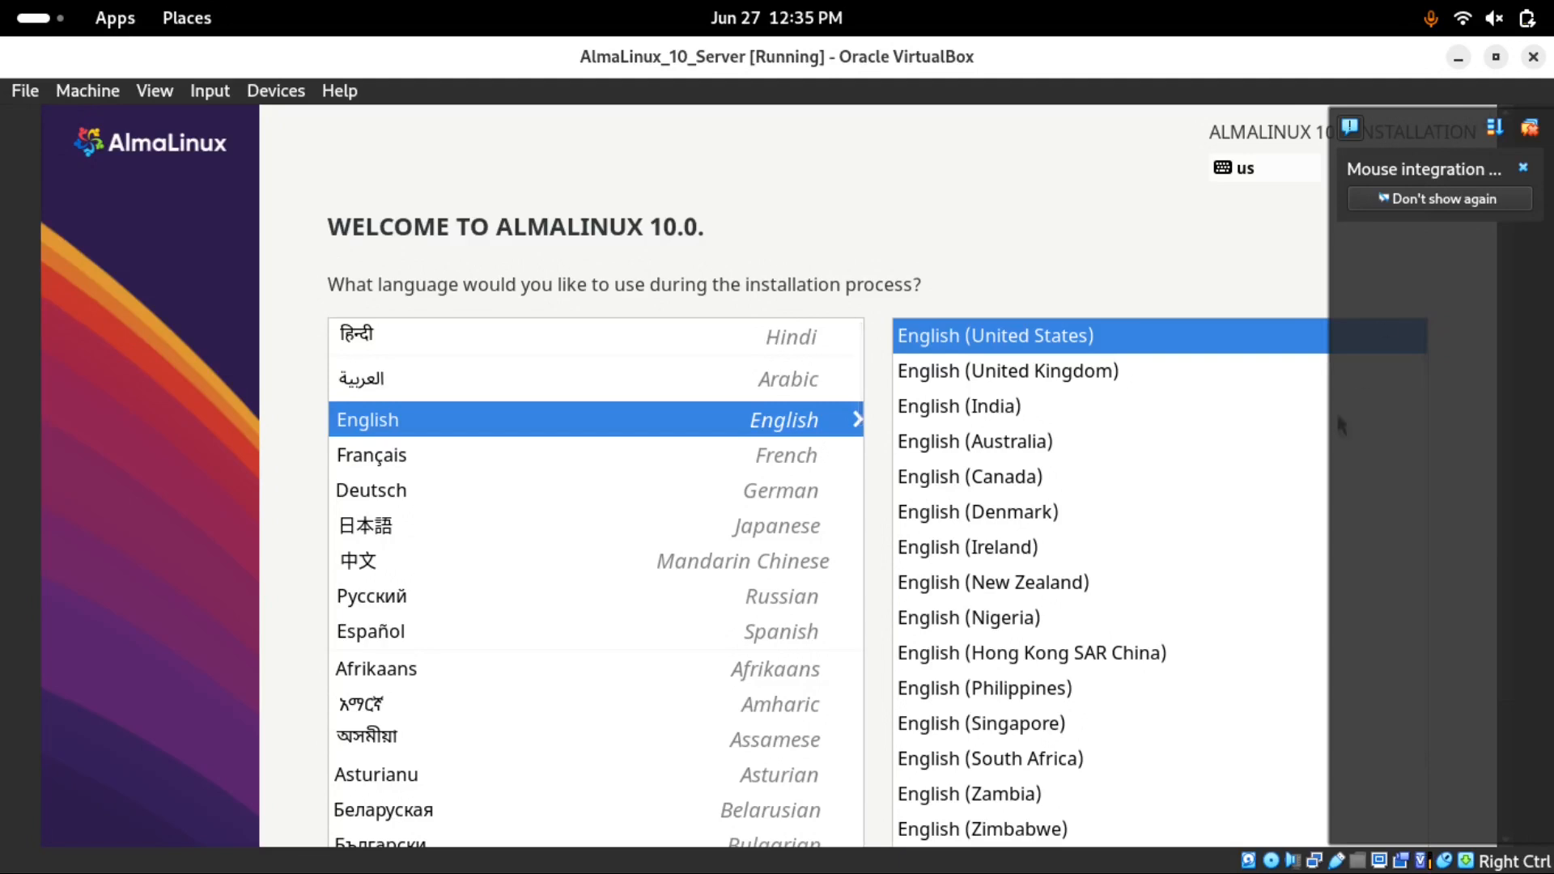
{"action": "left_click", "coordinate": [1371, 526]}
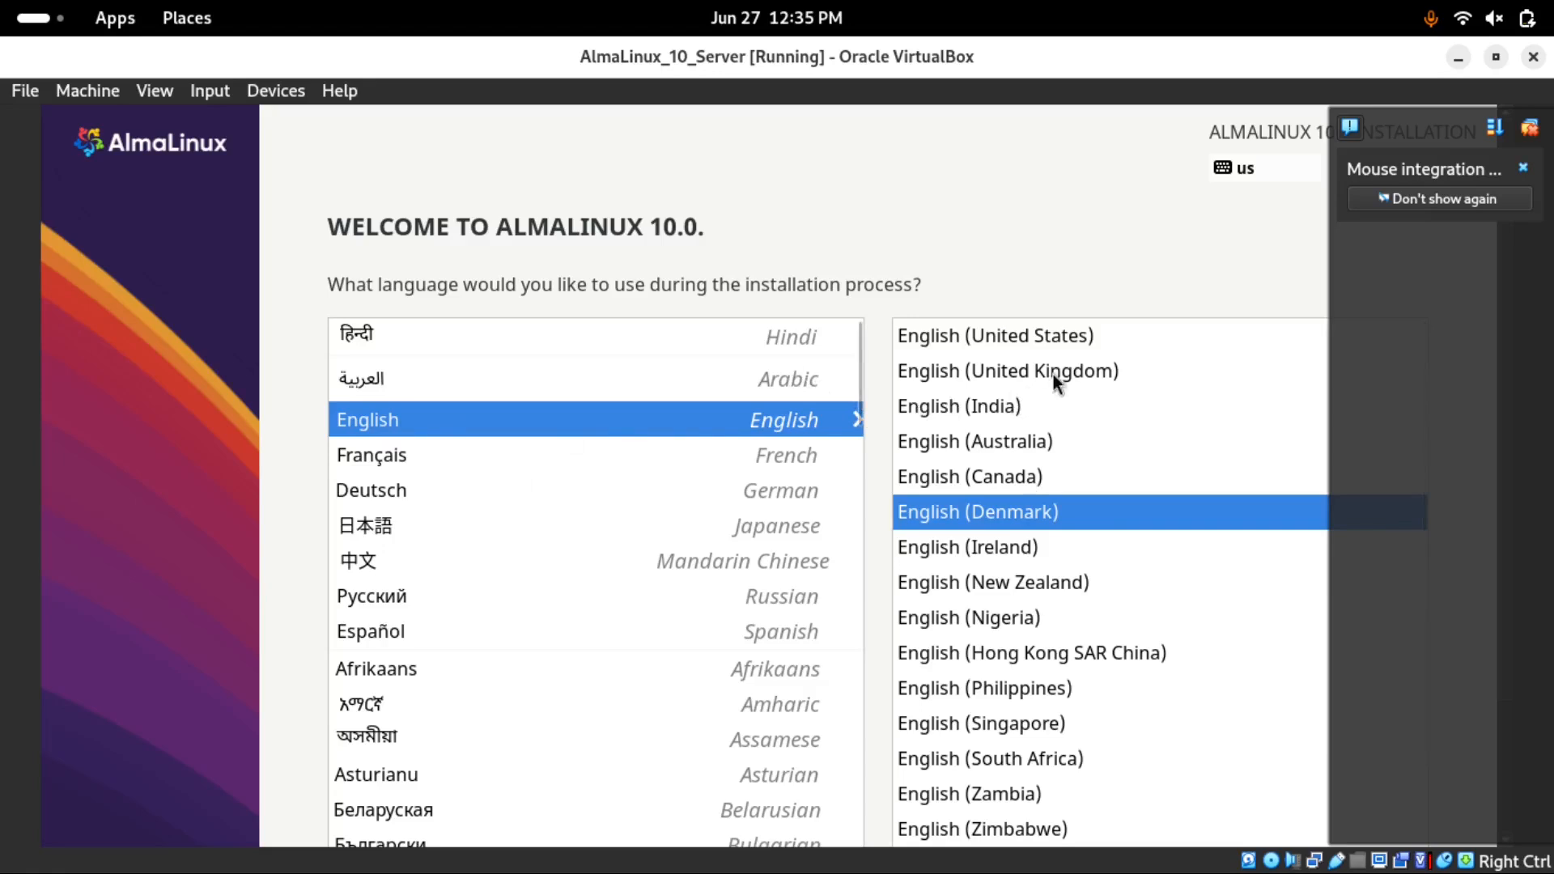
{"action": "left_click", "coordinate": [1046, 340]}
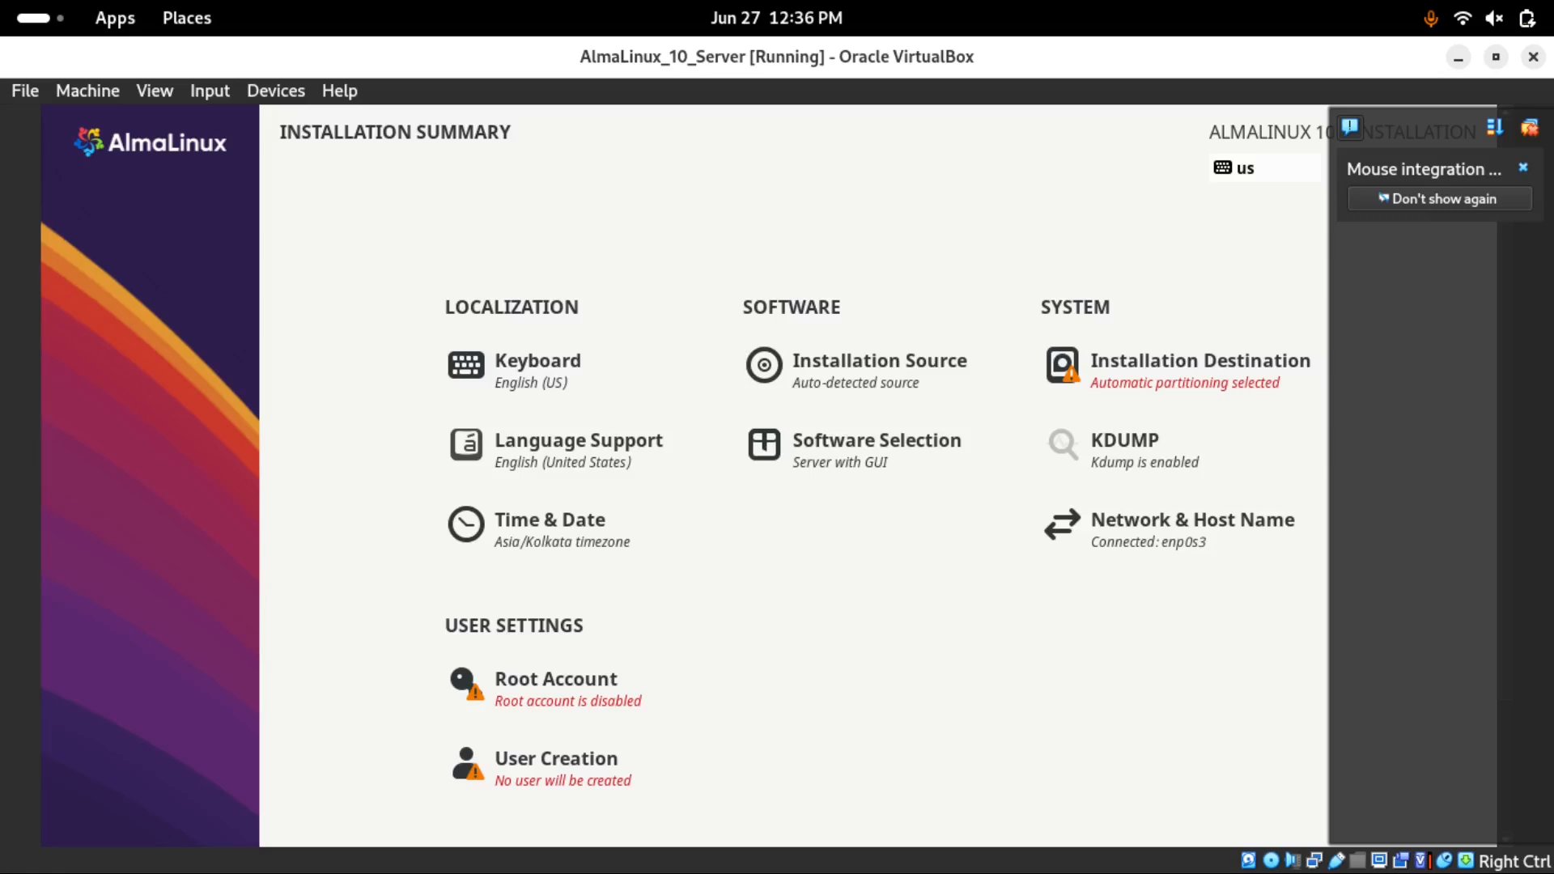
Dismiss the mouse-integration notification and browse the base environments in Software Selection
{"action": "left_click", "coordinate": [1498, 197]}
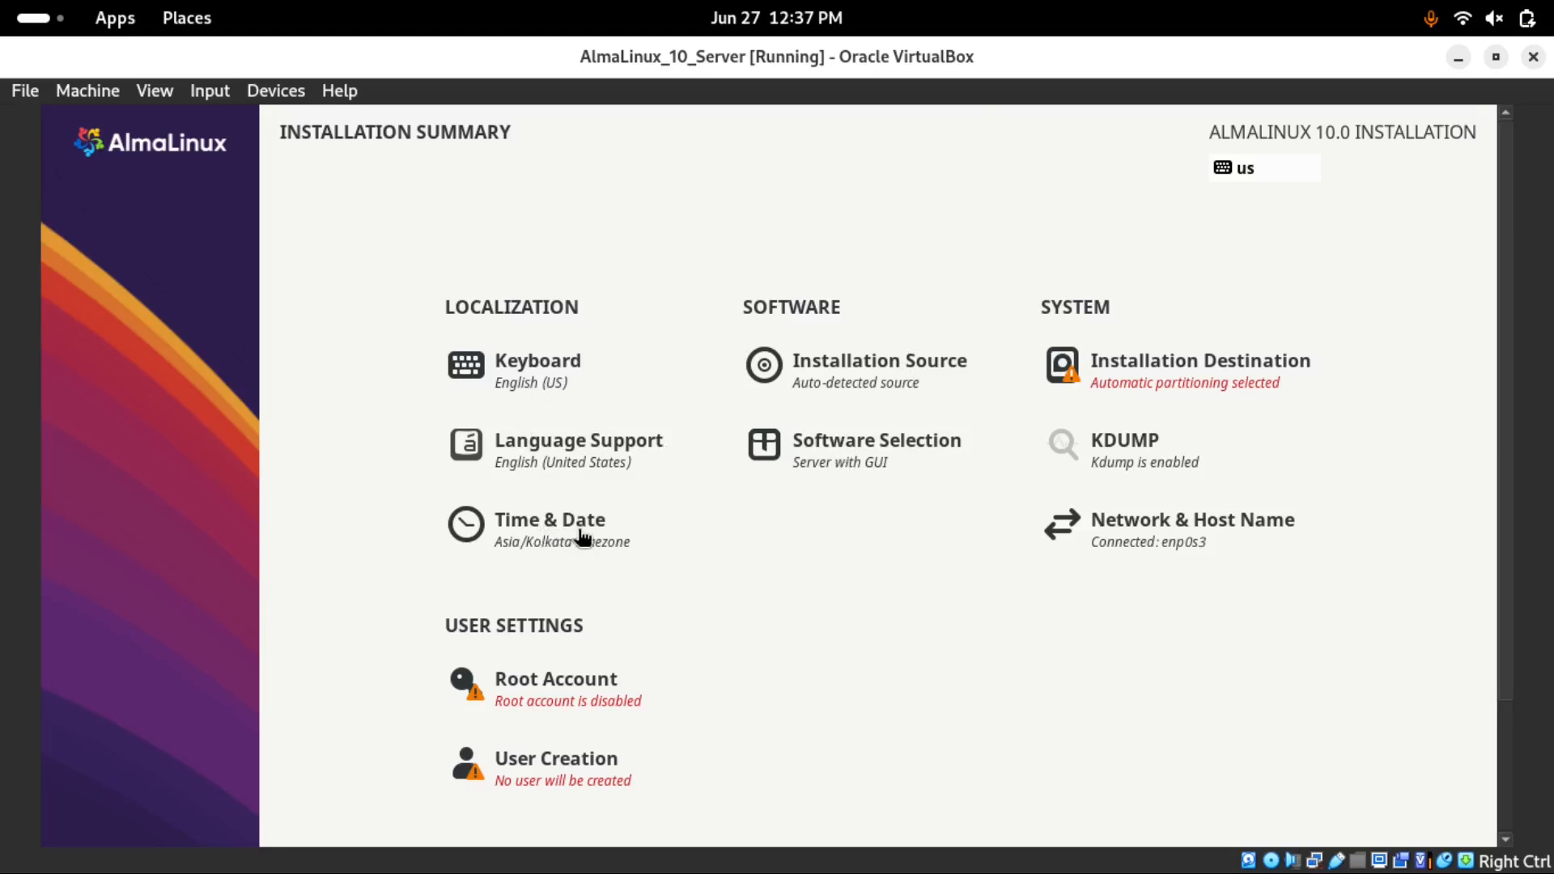
{"action": "left_click", "coordinate": [794, 461]}
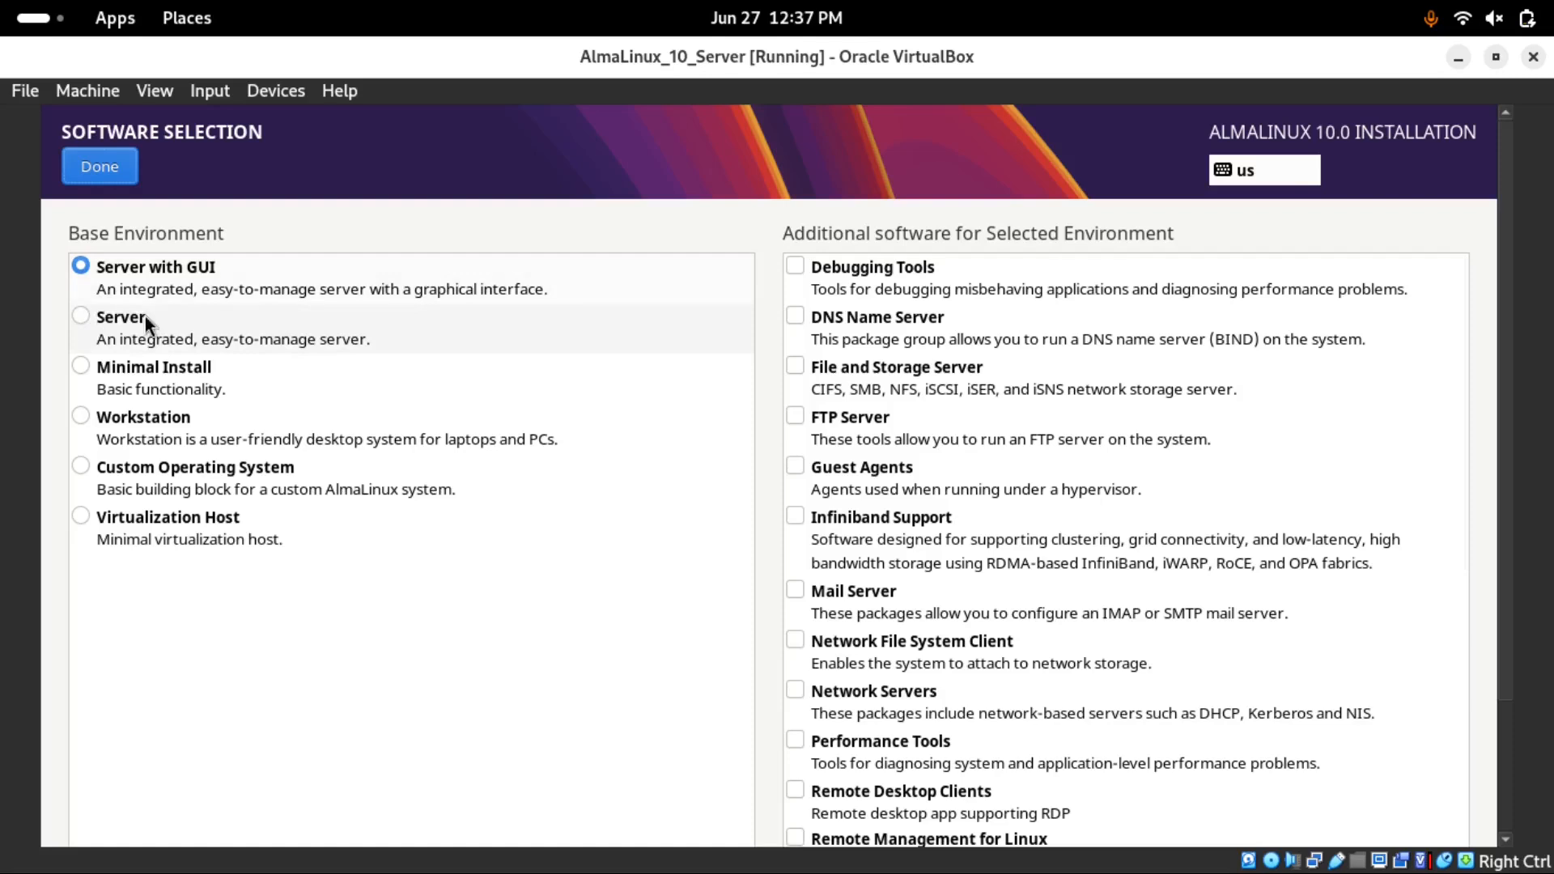
{"action": "left_click", "coordinate": [80, 320]}
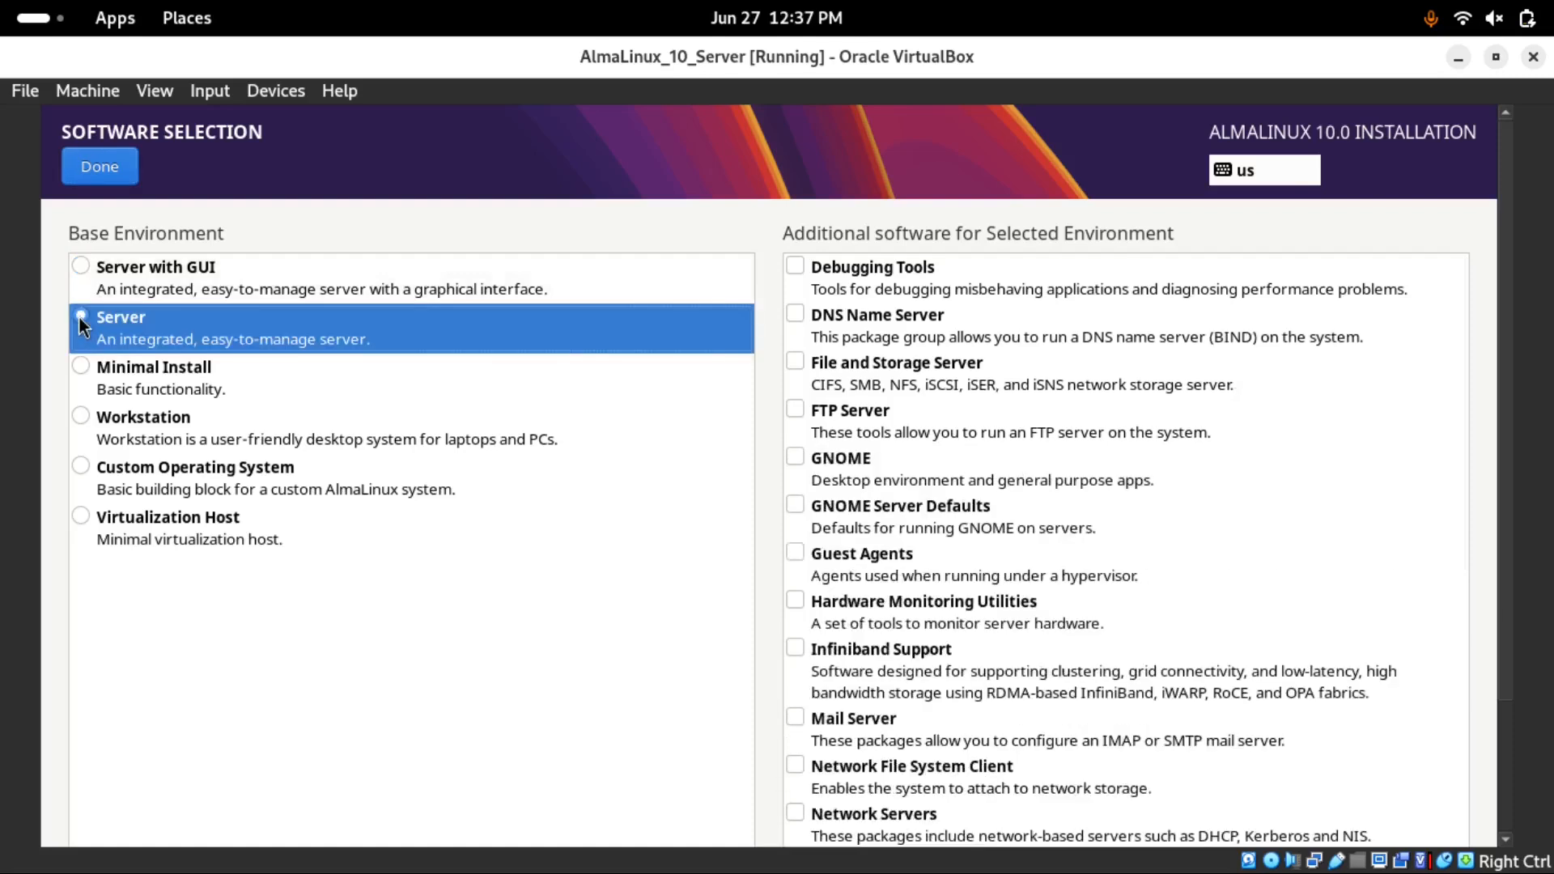
{"action": "left_click", "coordinate": [86, 366]}
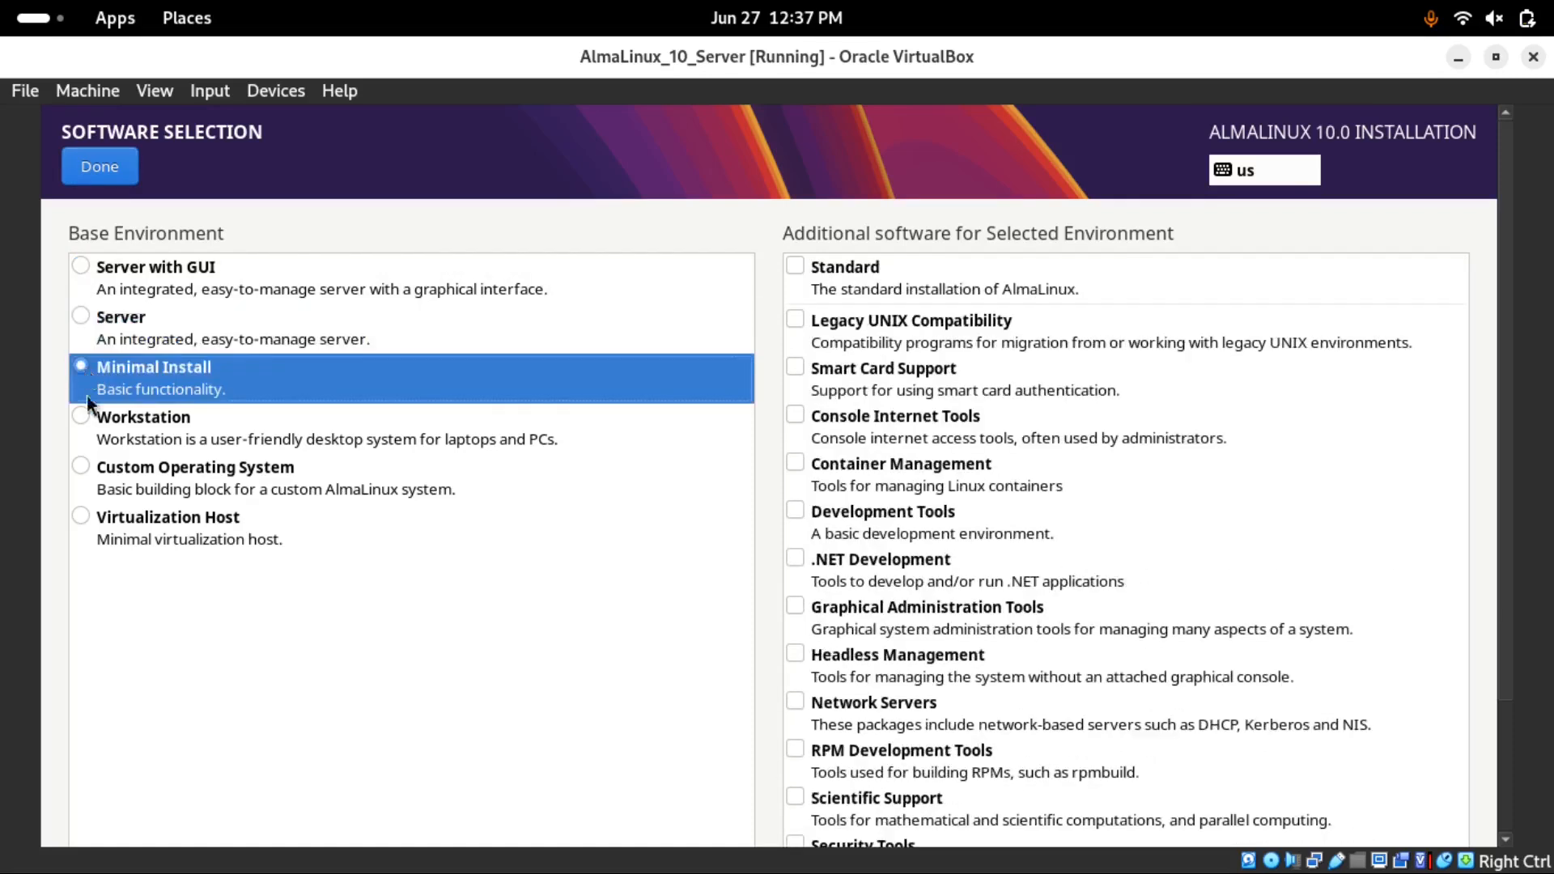
{"action": "left_click", "coordinate": [85, 414]}
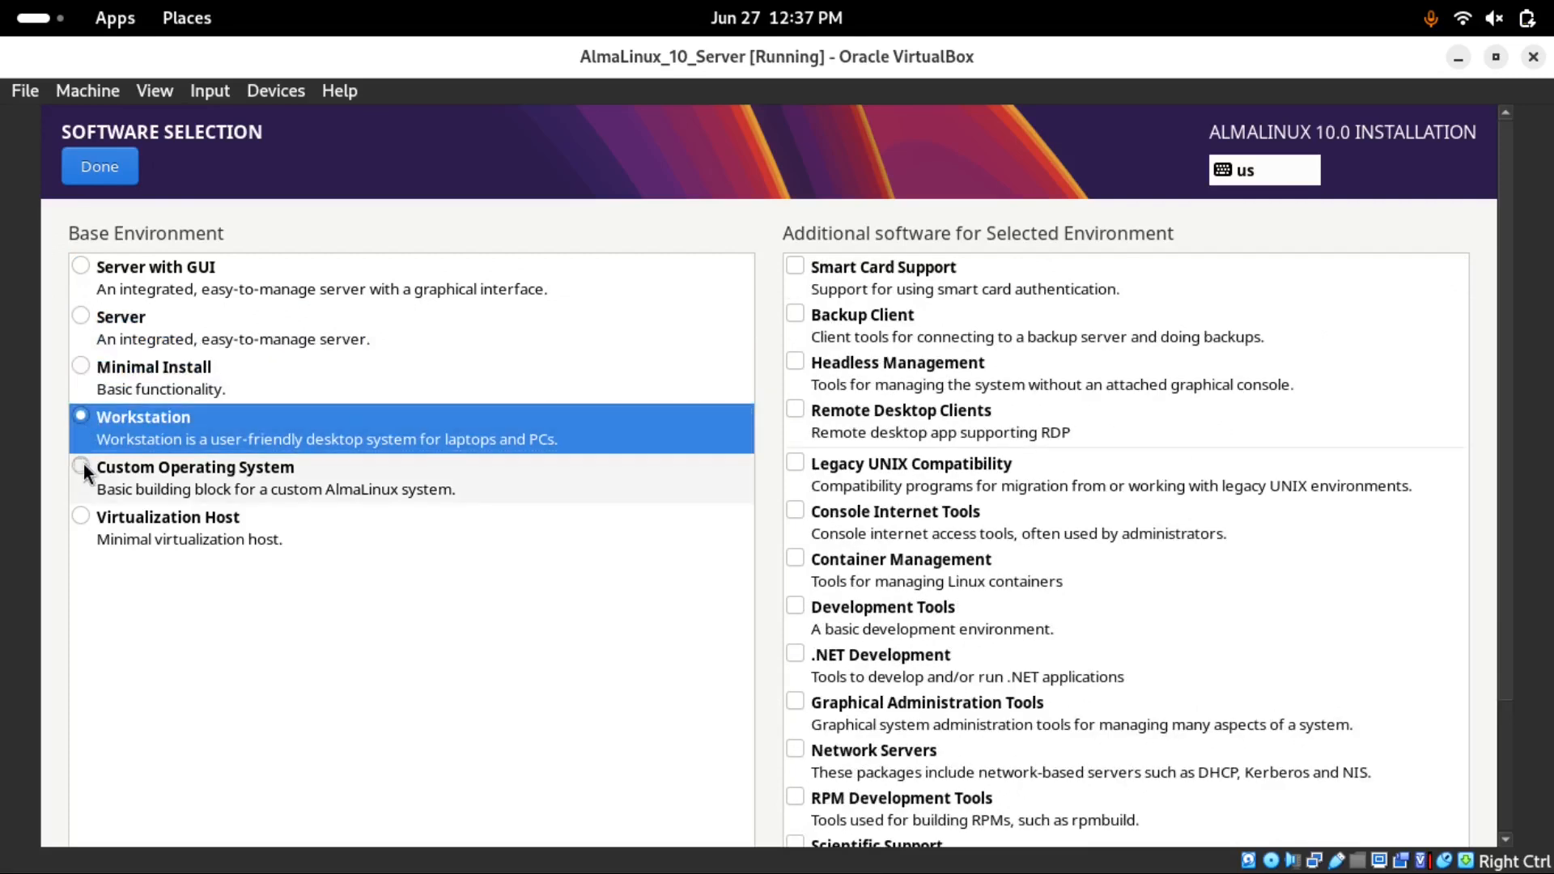
{"action": "left_click", "coordinate": [84, 467]}
{"action": "left_click", "coordinate": [82, 523]}
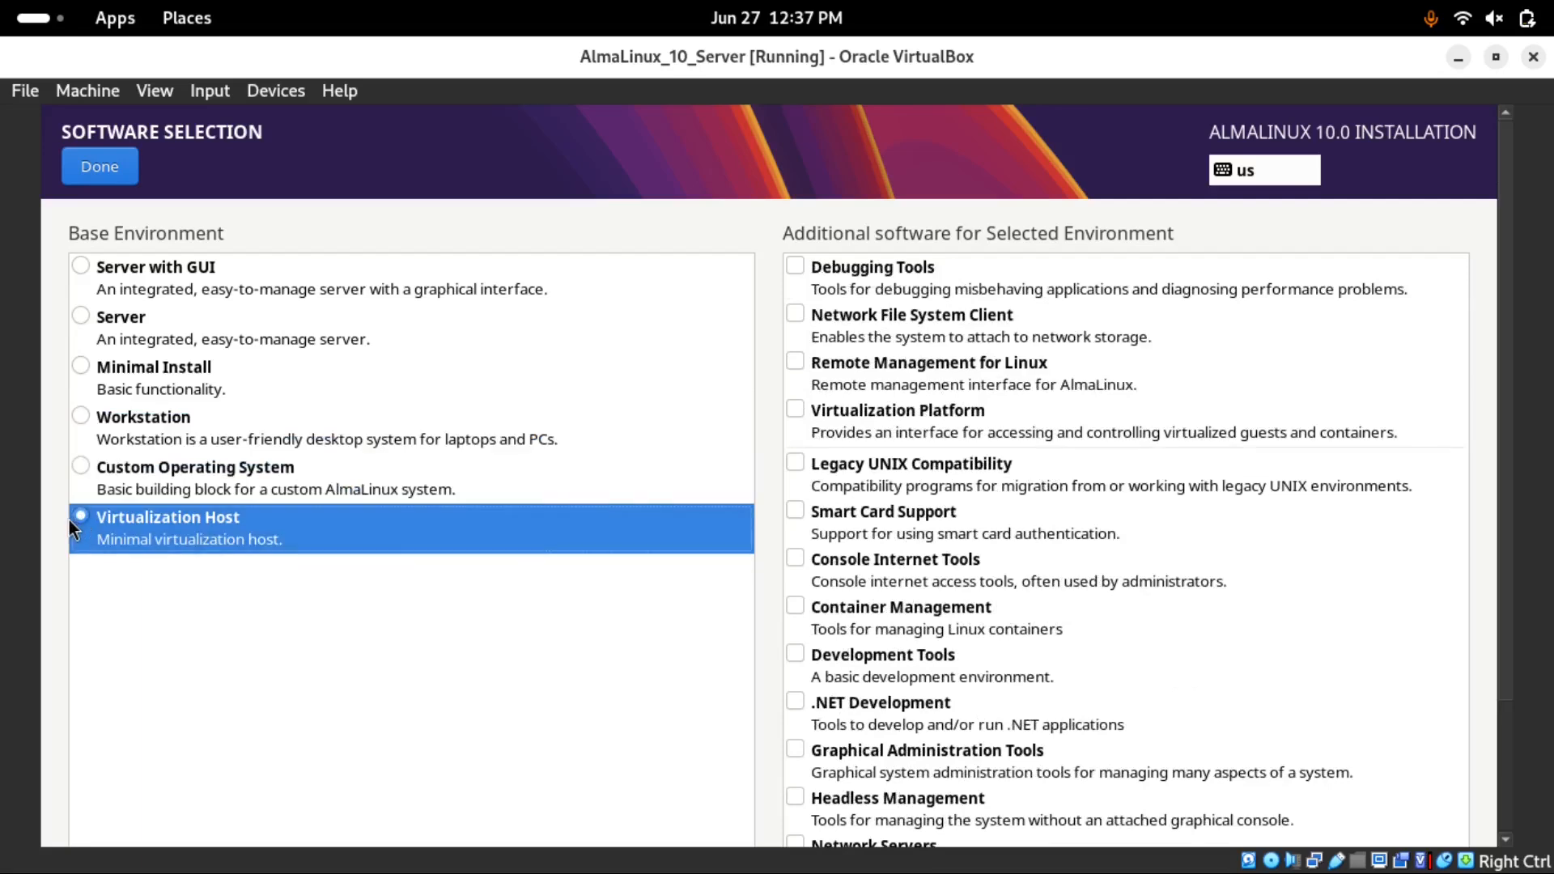
Select Minimal Install as the base environment and return to the installation summary
{"action": "left_click", "coordinate": [79, 366]}
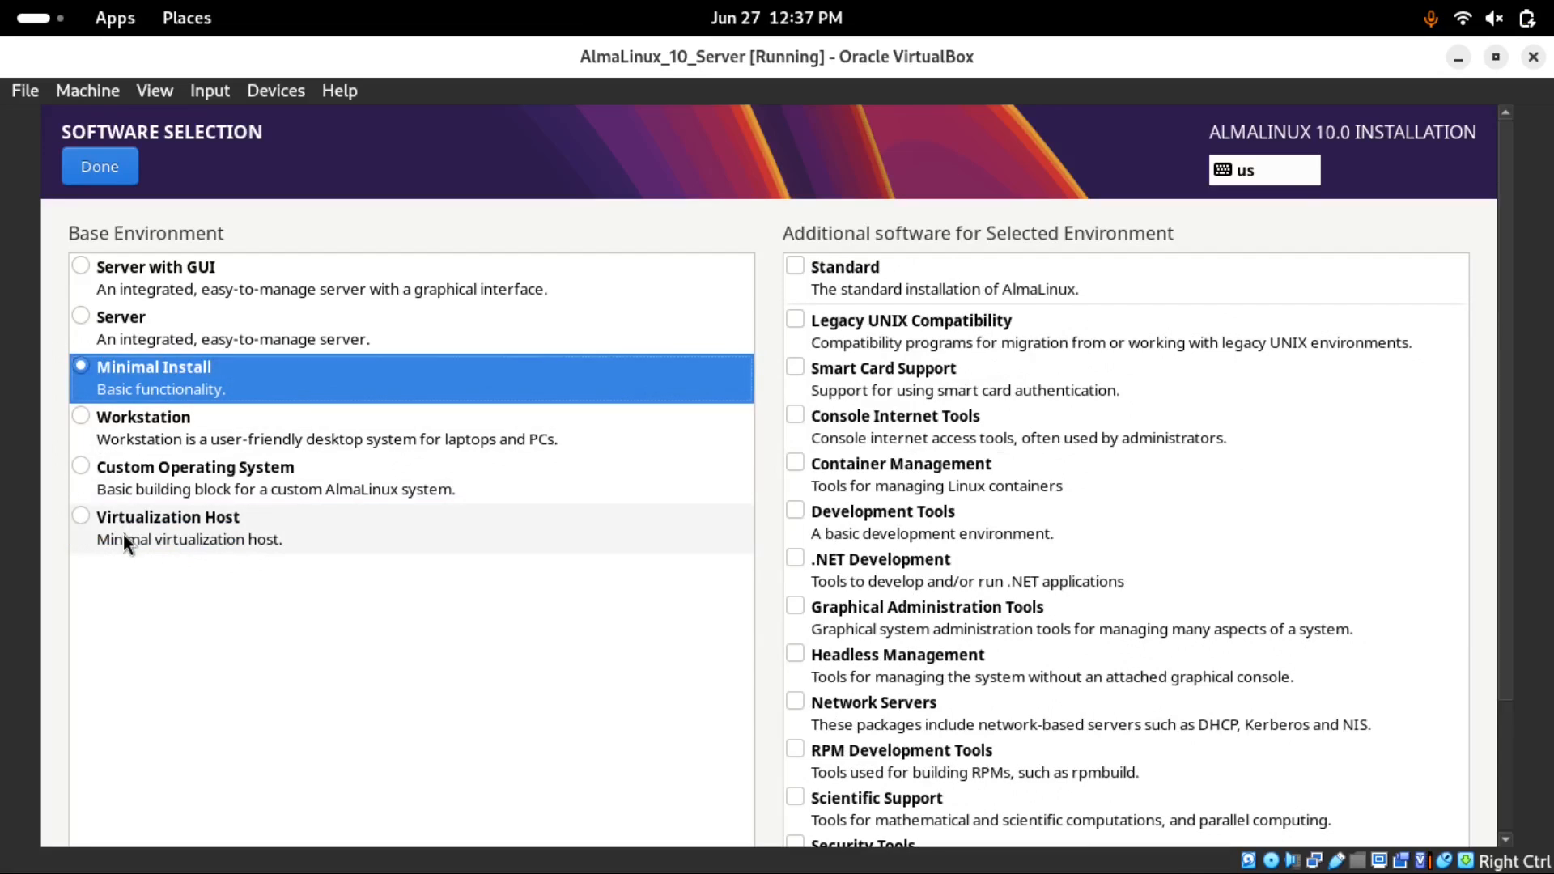
{"action": "left_click", "coordinate": [89, 317]}
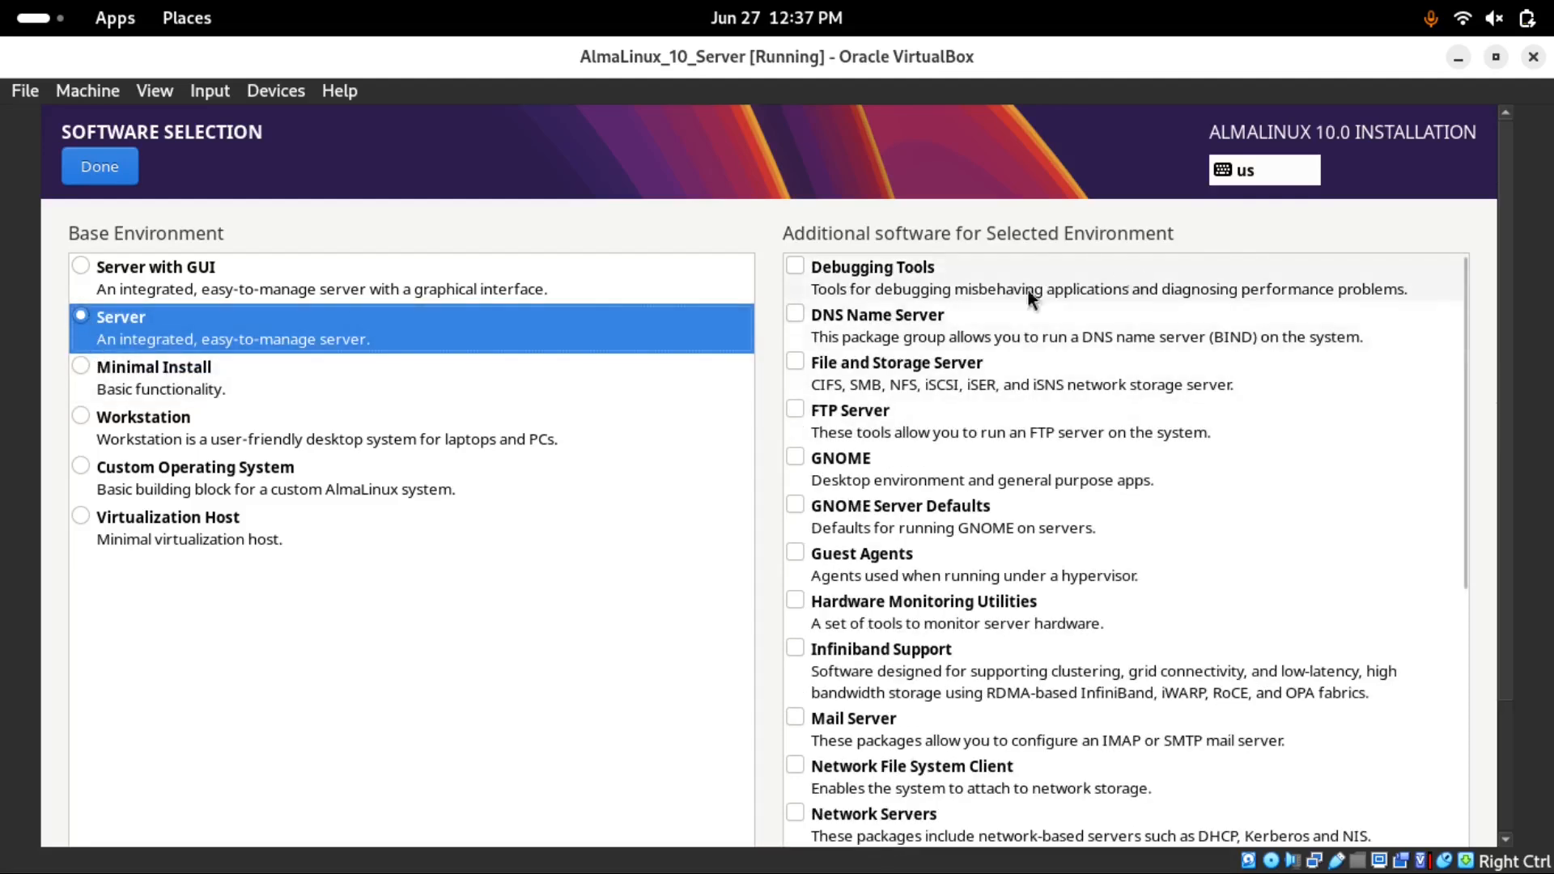
{"action": "scroll", "coordinate": [830, 609], "scroll_direction": "down", "scroll_amount": 15}
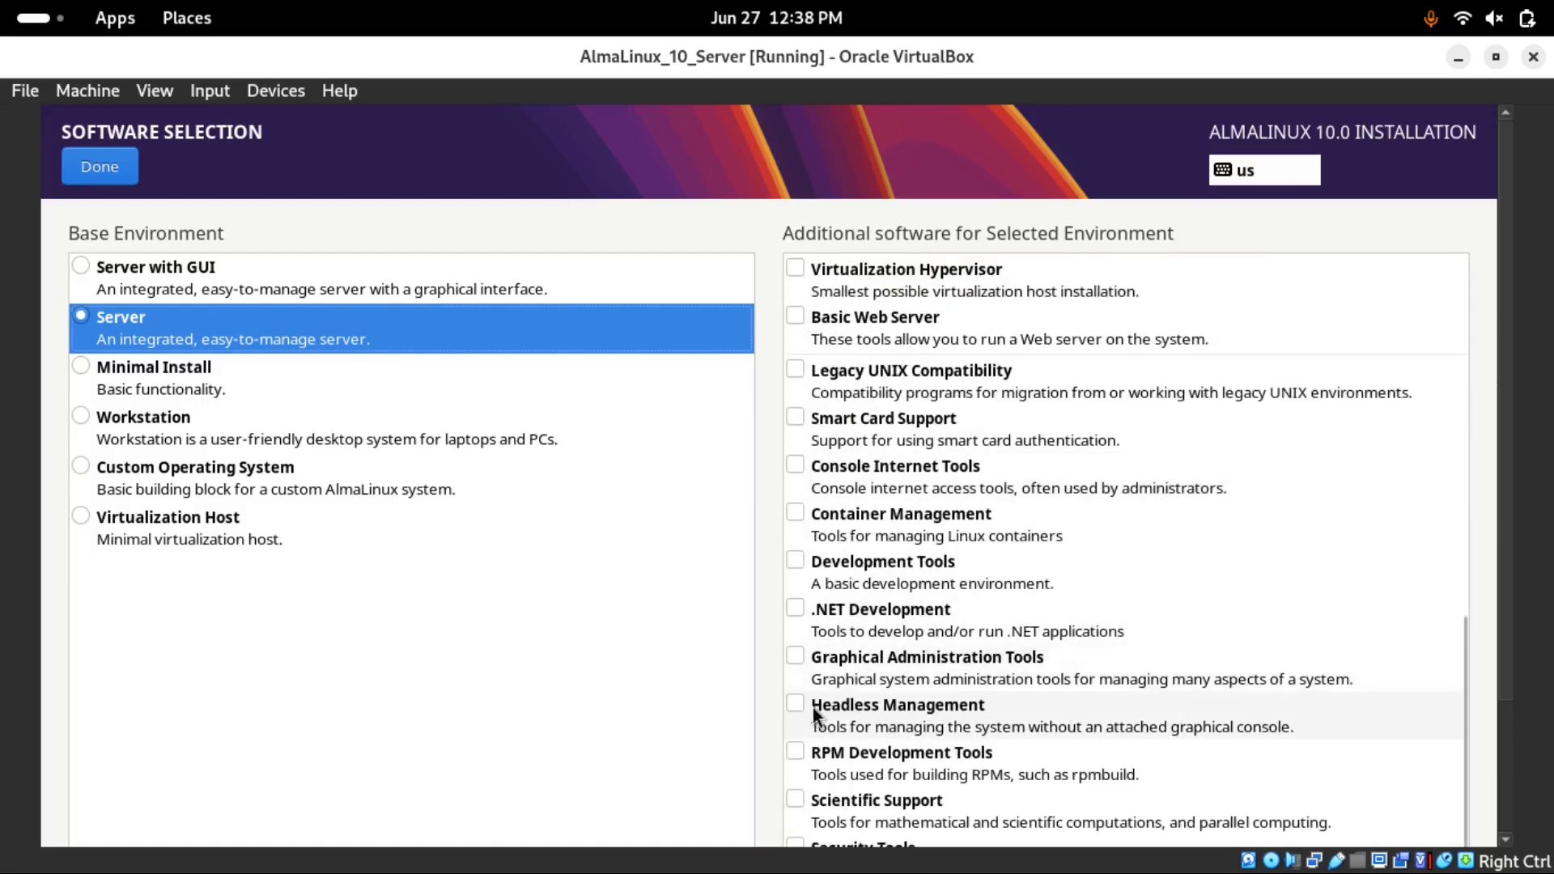
{"action": "left_click", "coordinate": [82, 370]}
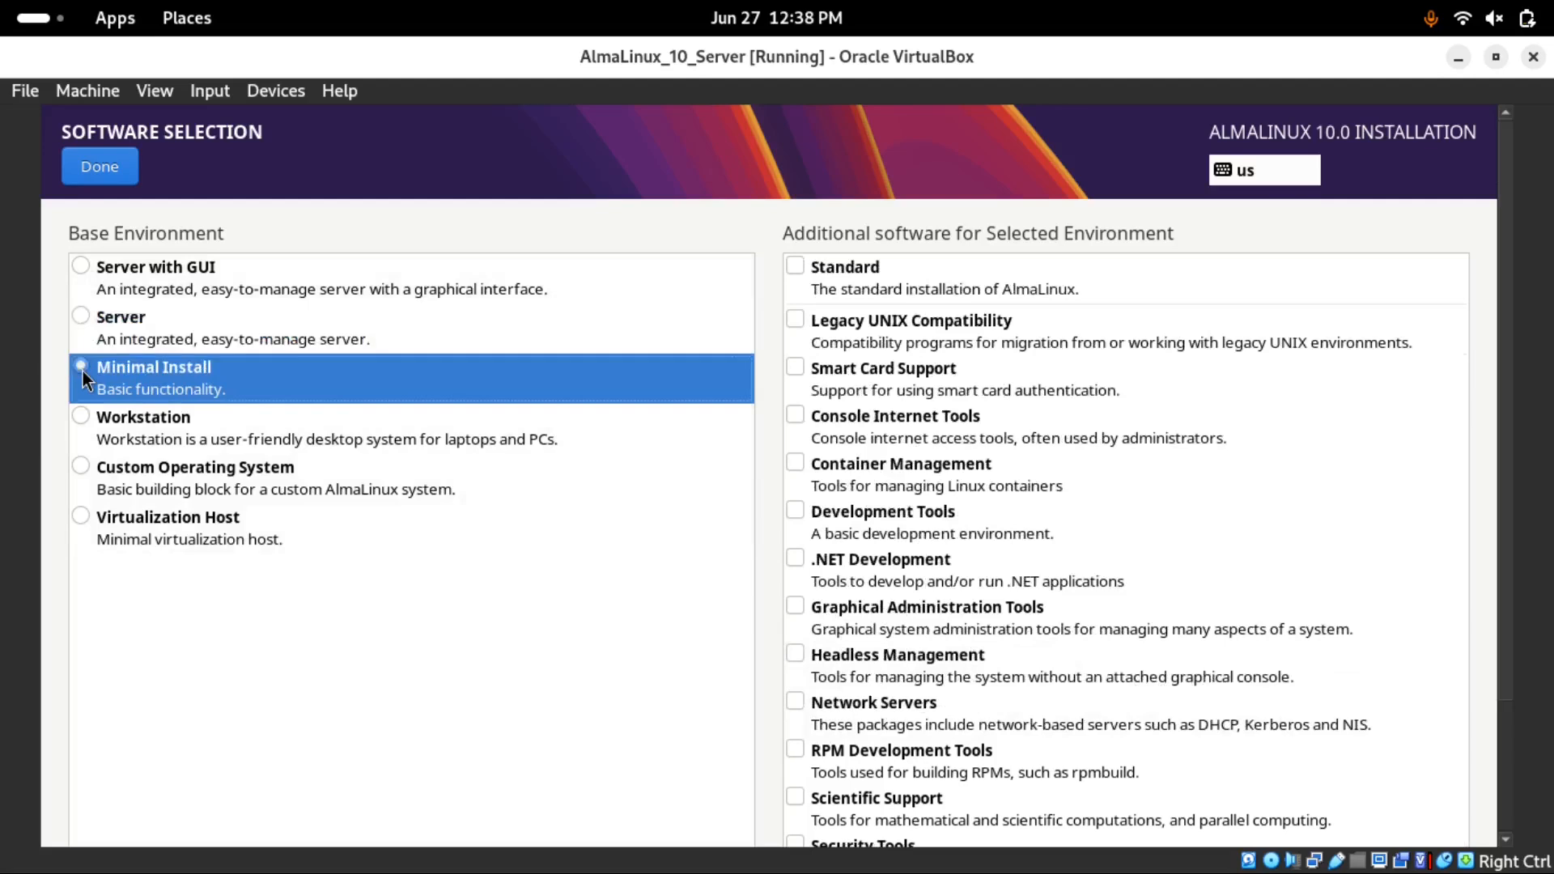
{"action": "left_click", "coordinate": [109, 181]}
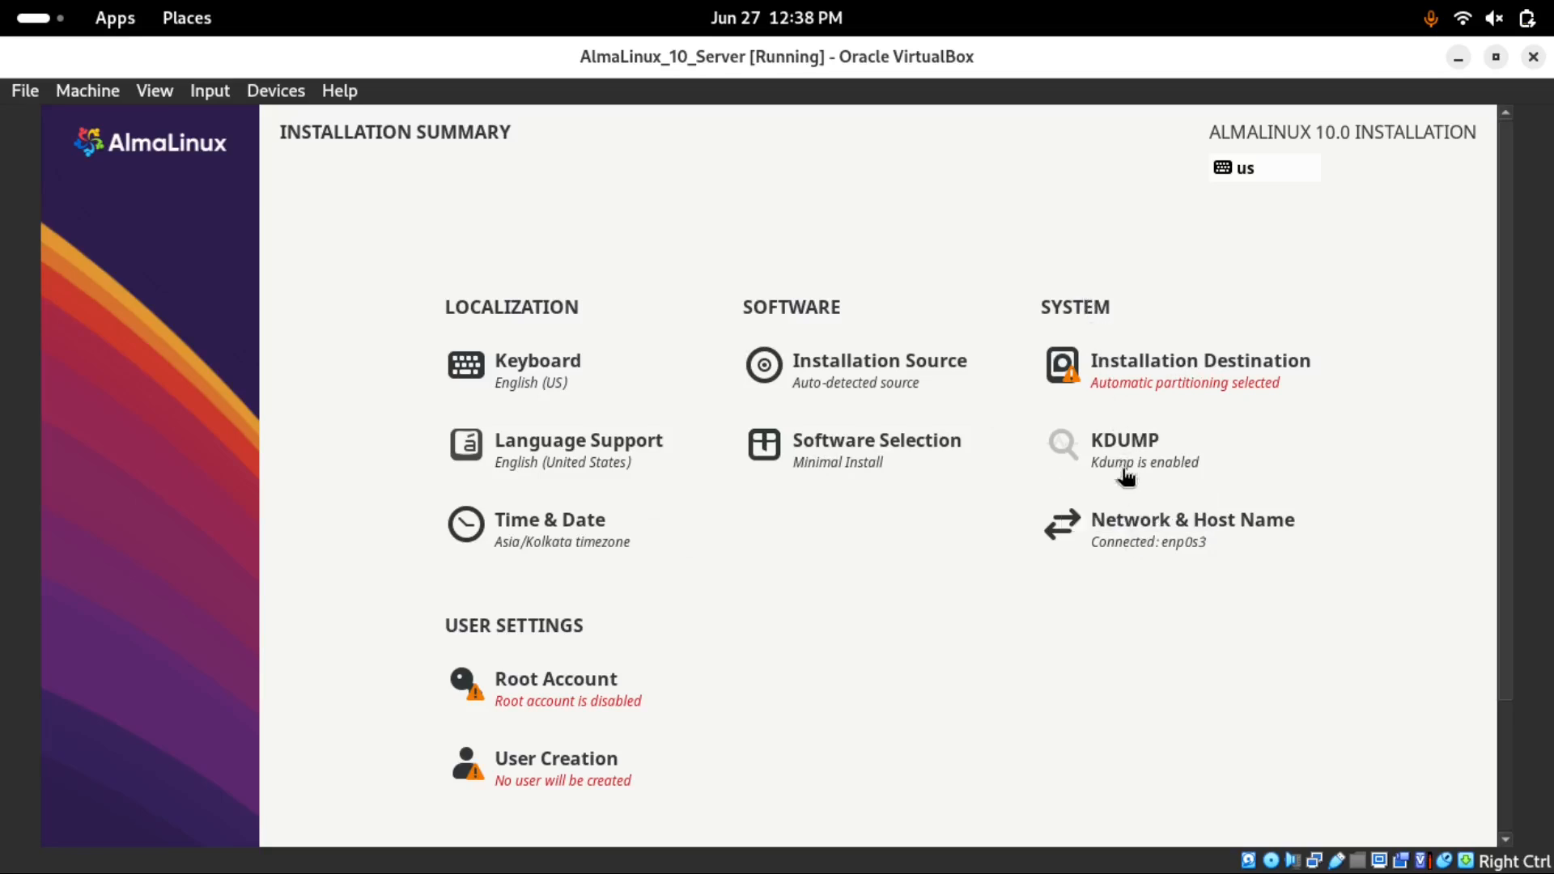
Uncheck Enable kdump in the KDUMP settings and go back to the summary
{"action": "left_click", "coordinate": [1127, 441]}
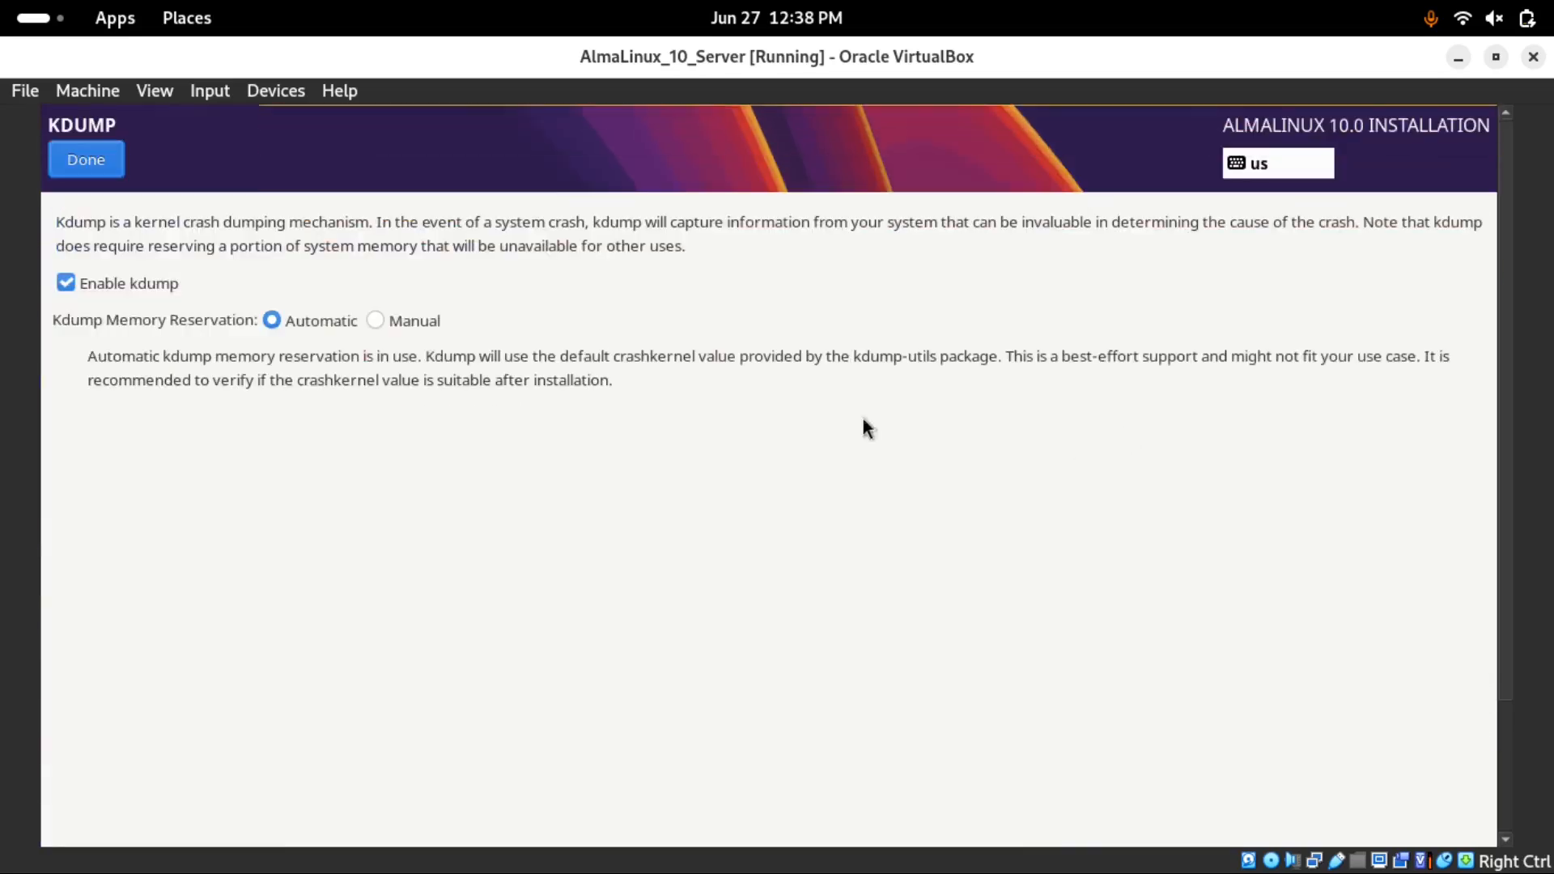
{"action": "left_click", "coordinate": [65, 283]}
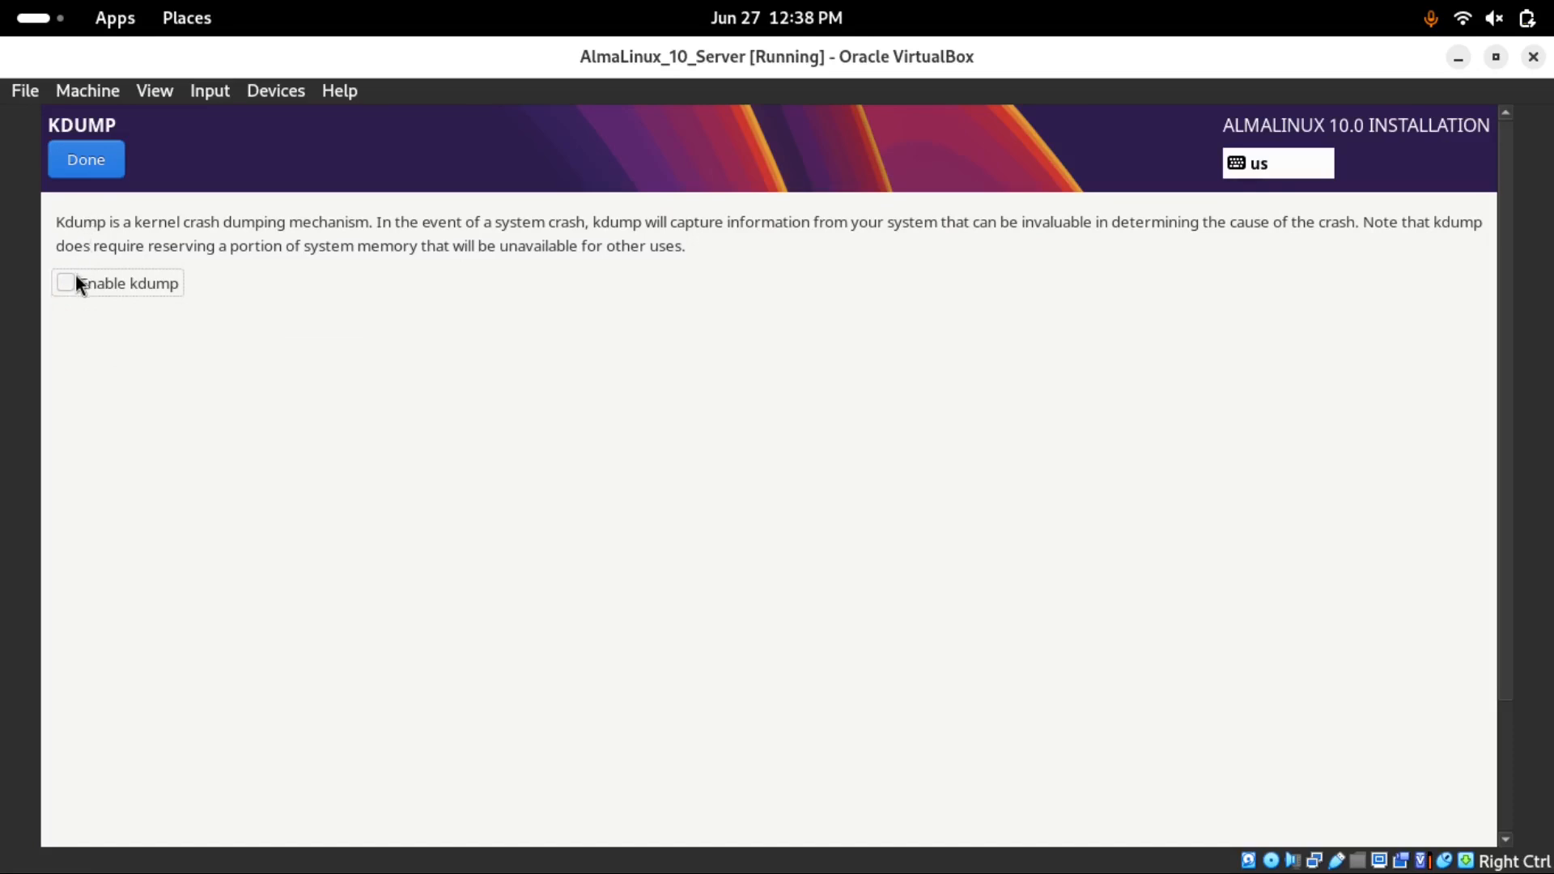
{"action": "left_click", "coordinate": [66, 283]}
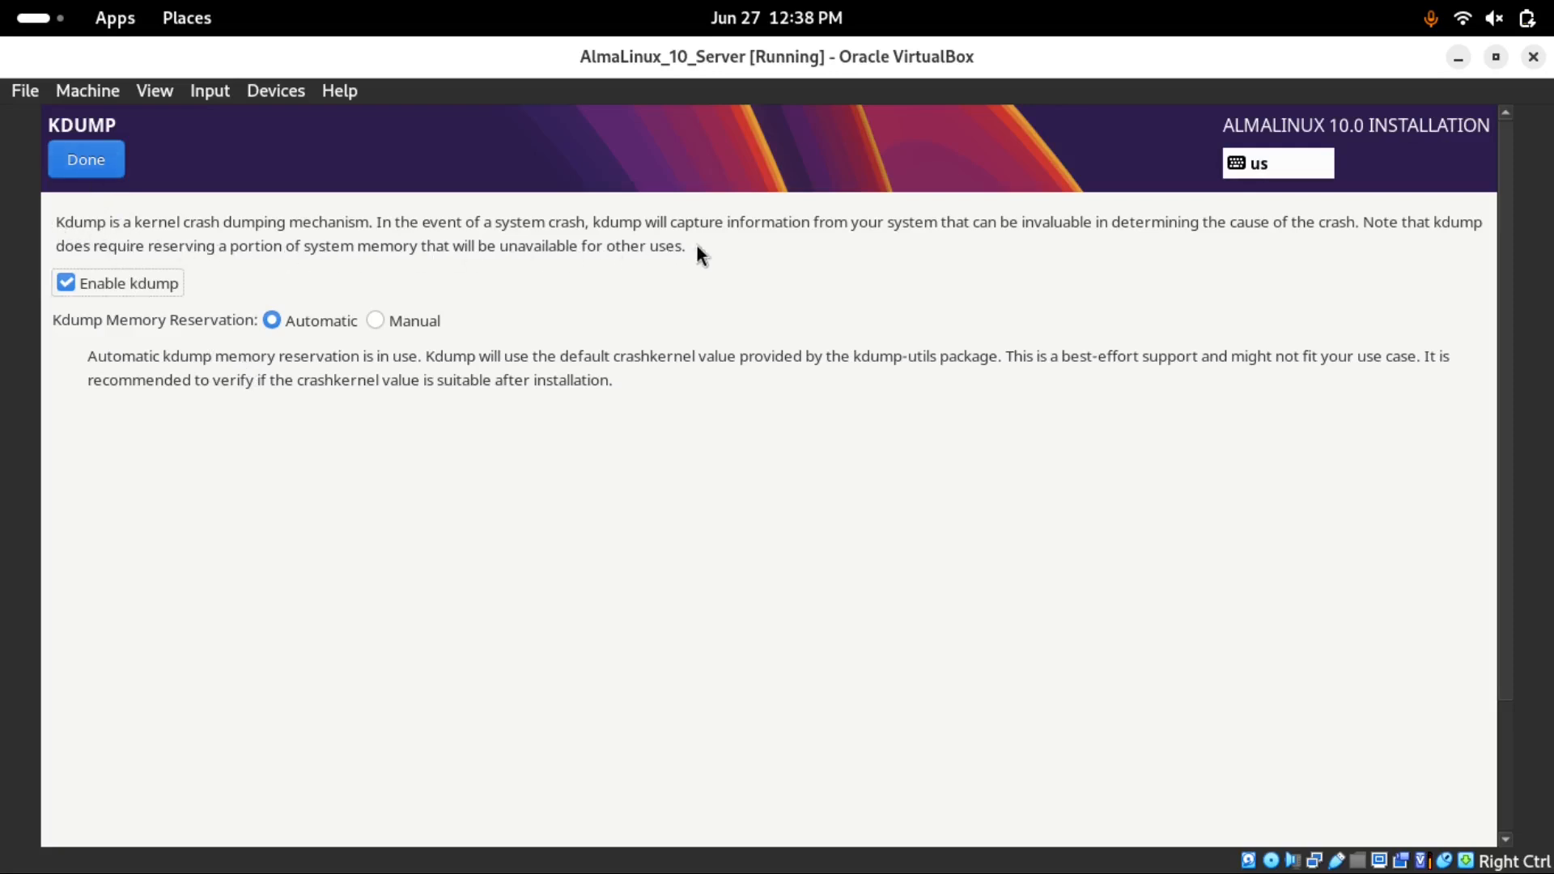
{"action": "left_click", "coordinate": [62, 283]}
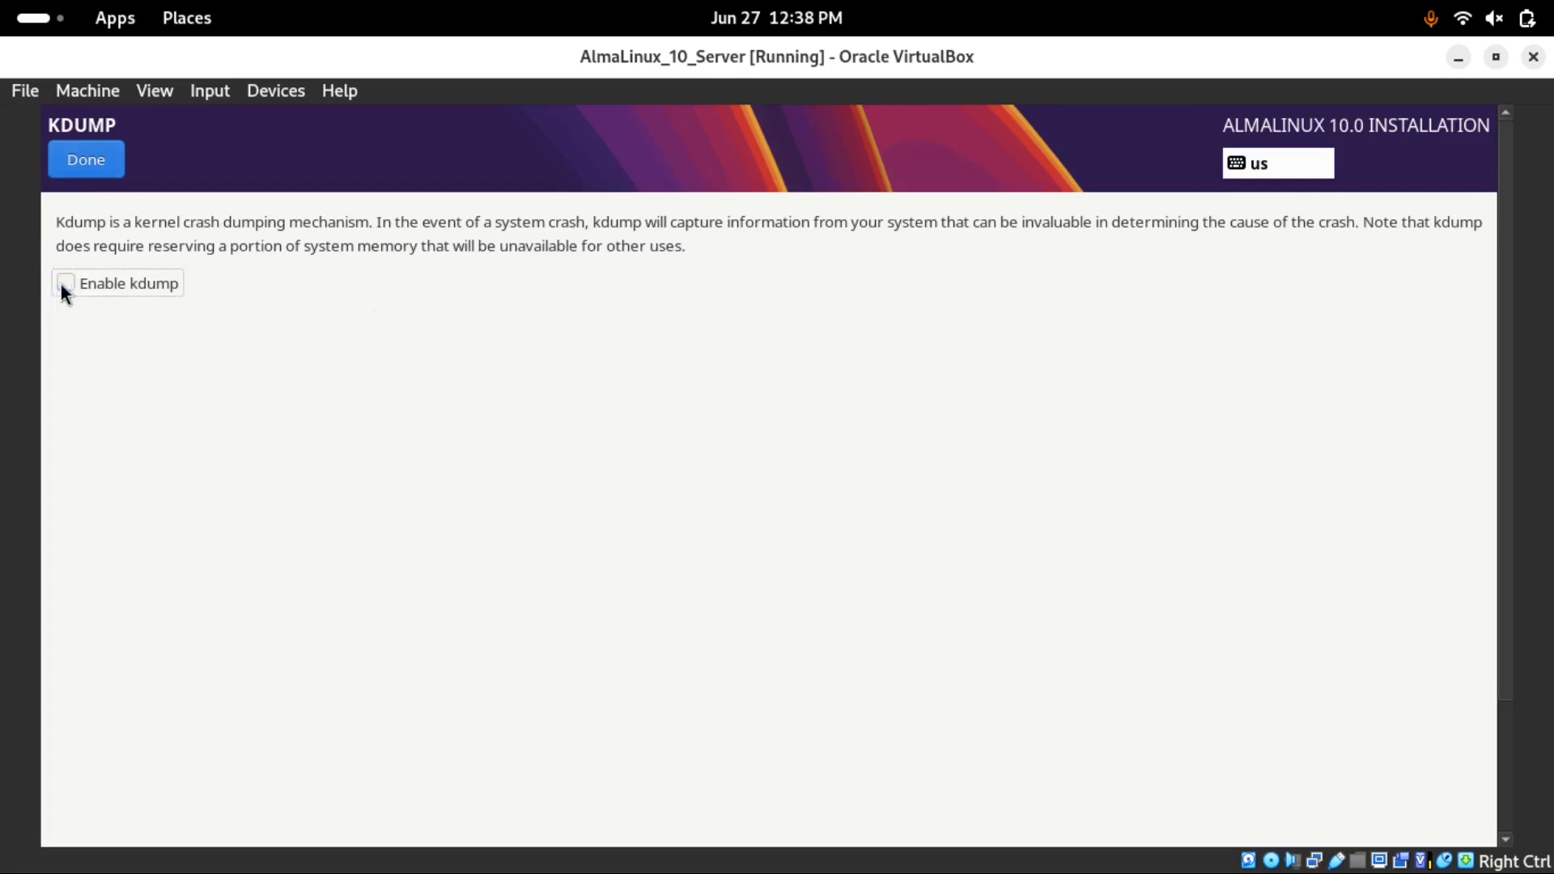
{"action": "left_click", "coordinate": [86, 160]}
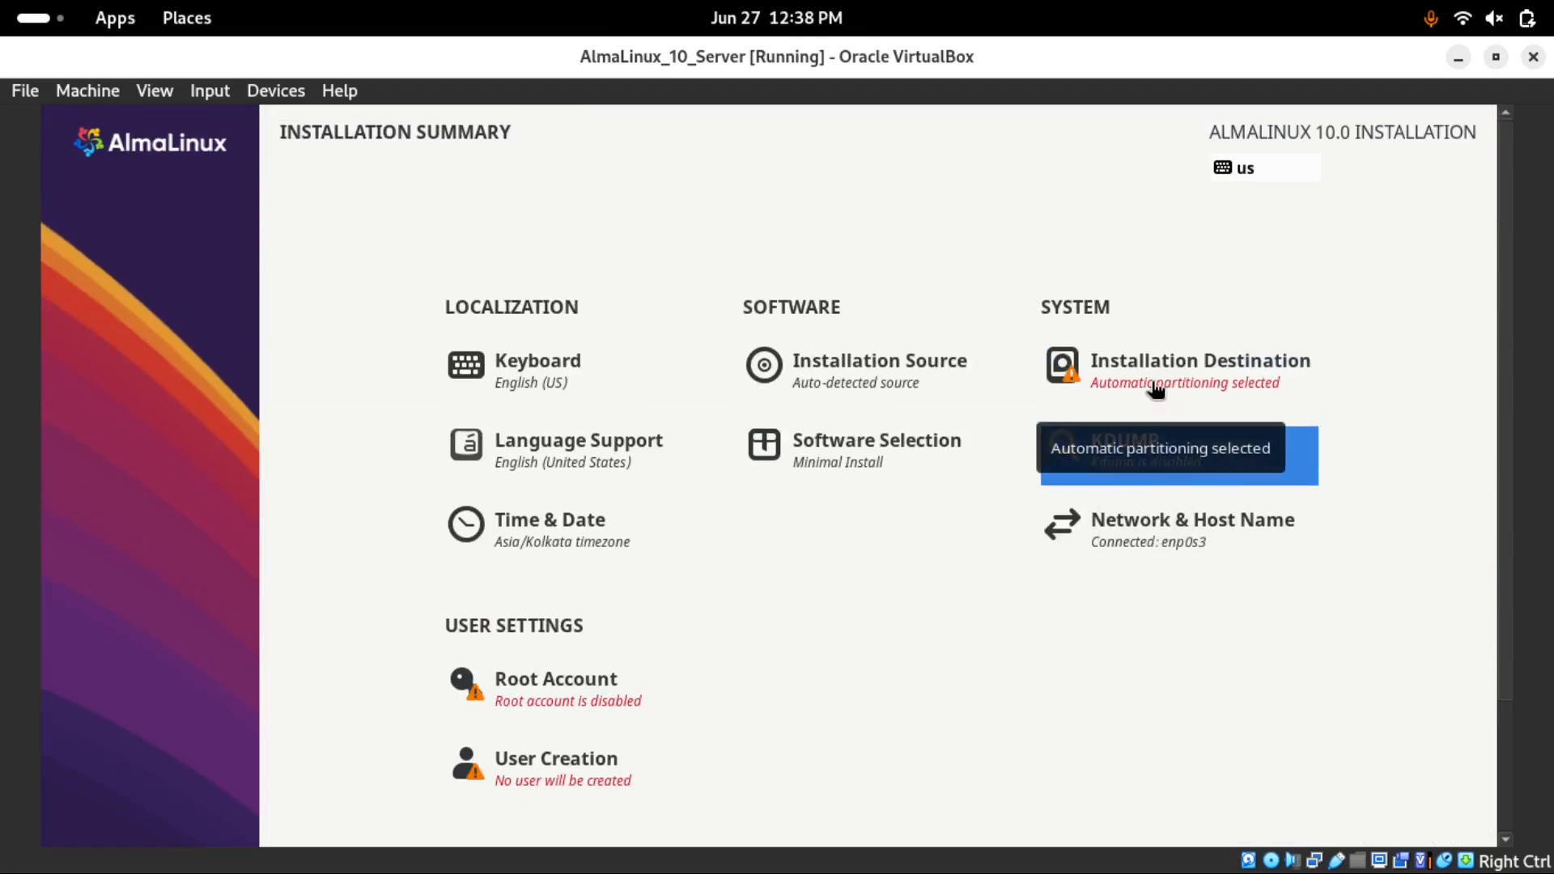
{"action": "left_click", "coordinate": [1147, 537]}
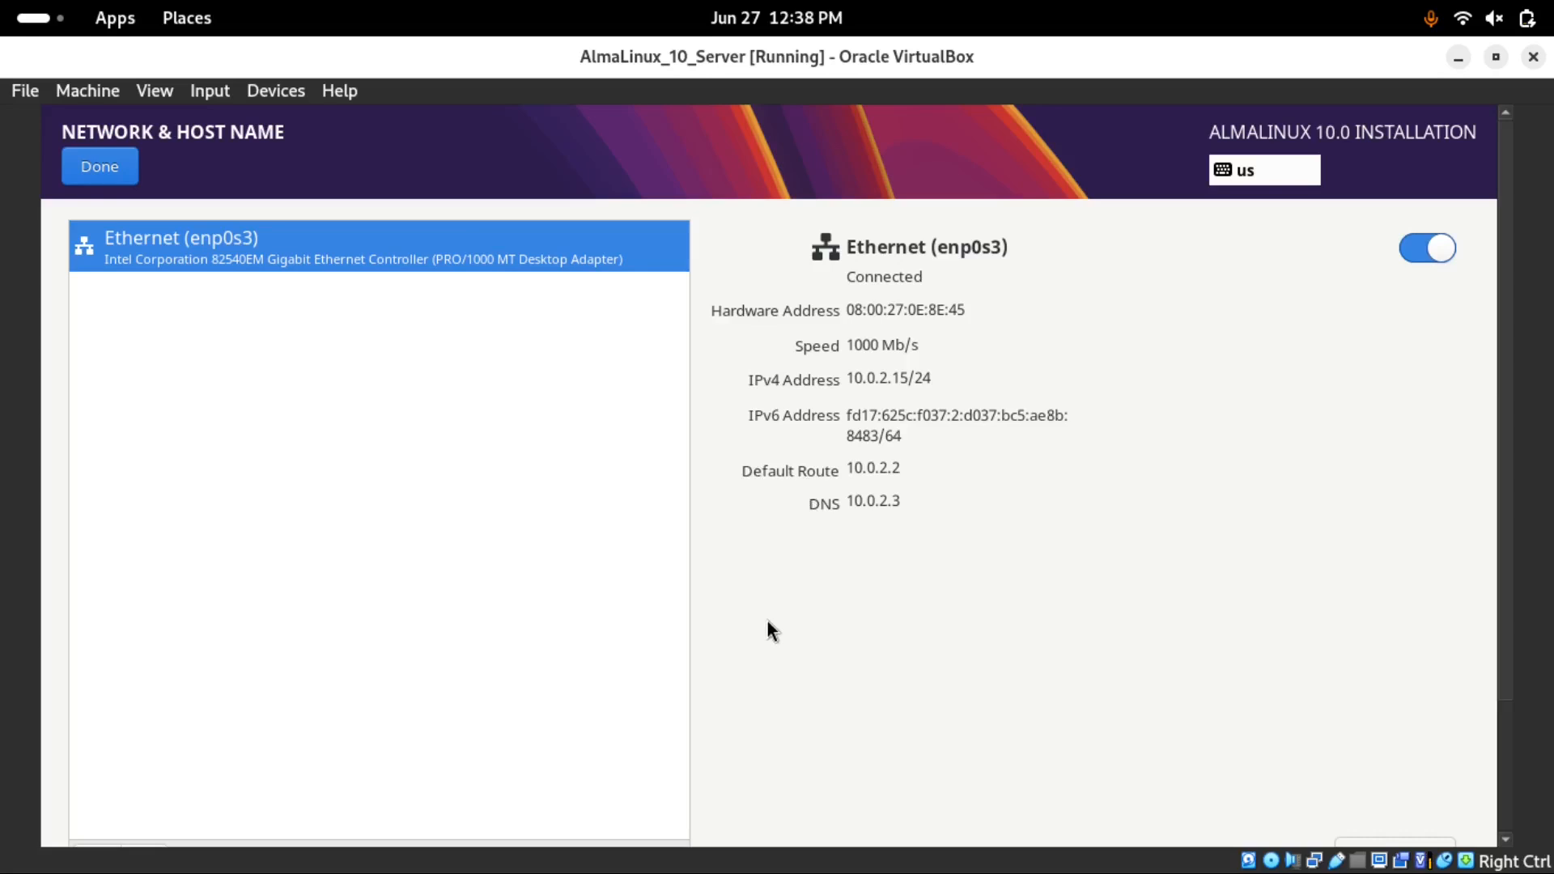
{"action": "left_click", "coordinate": [100, 167]}
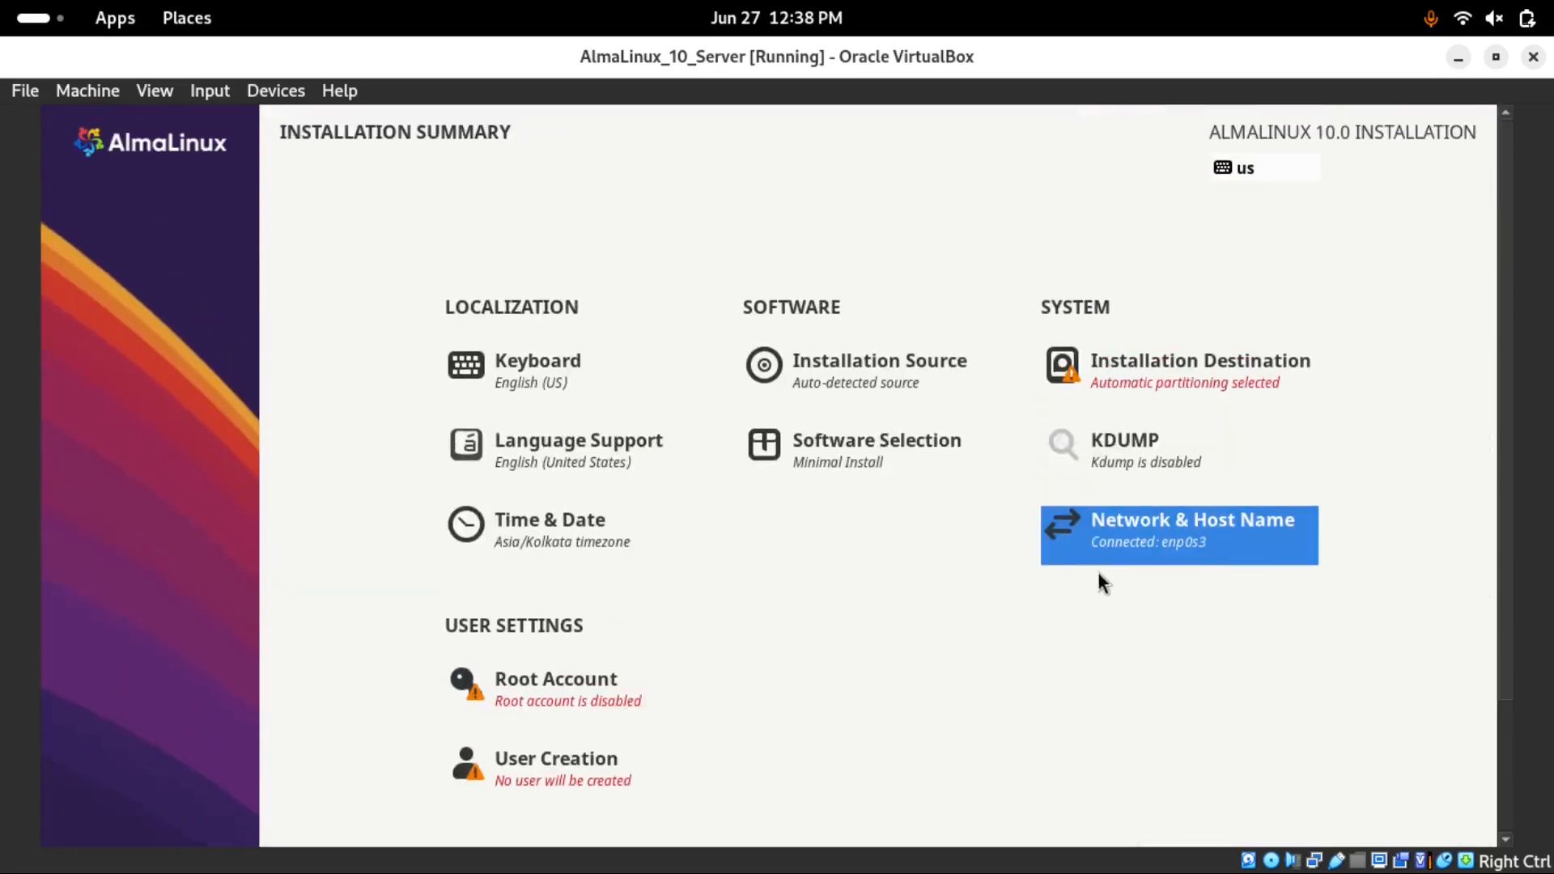
Select the 20.15 GiB ATA VBOX HARDDISK with Custom storage configuration and enter manual partitioning
{"action": "left_click", "coordinate": [1133, 392]}
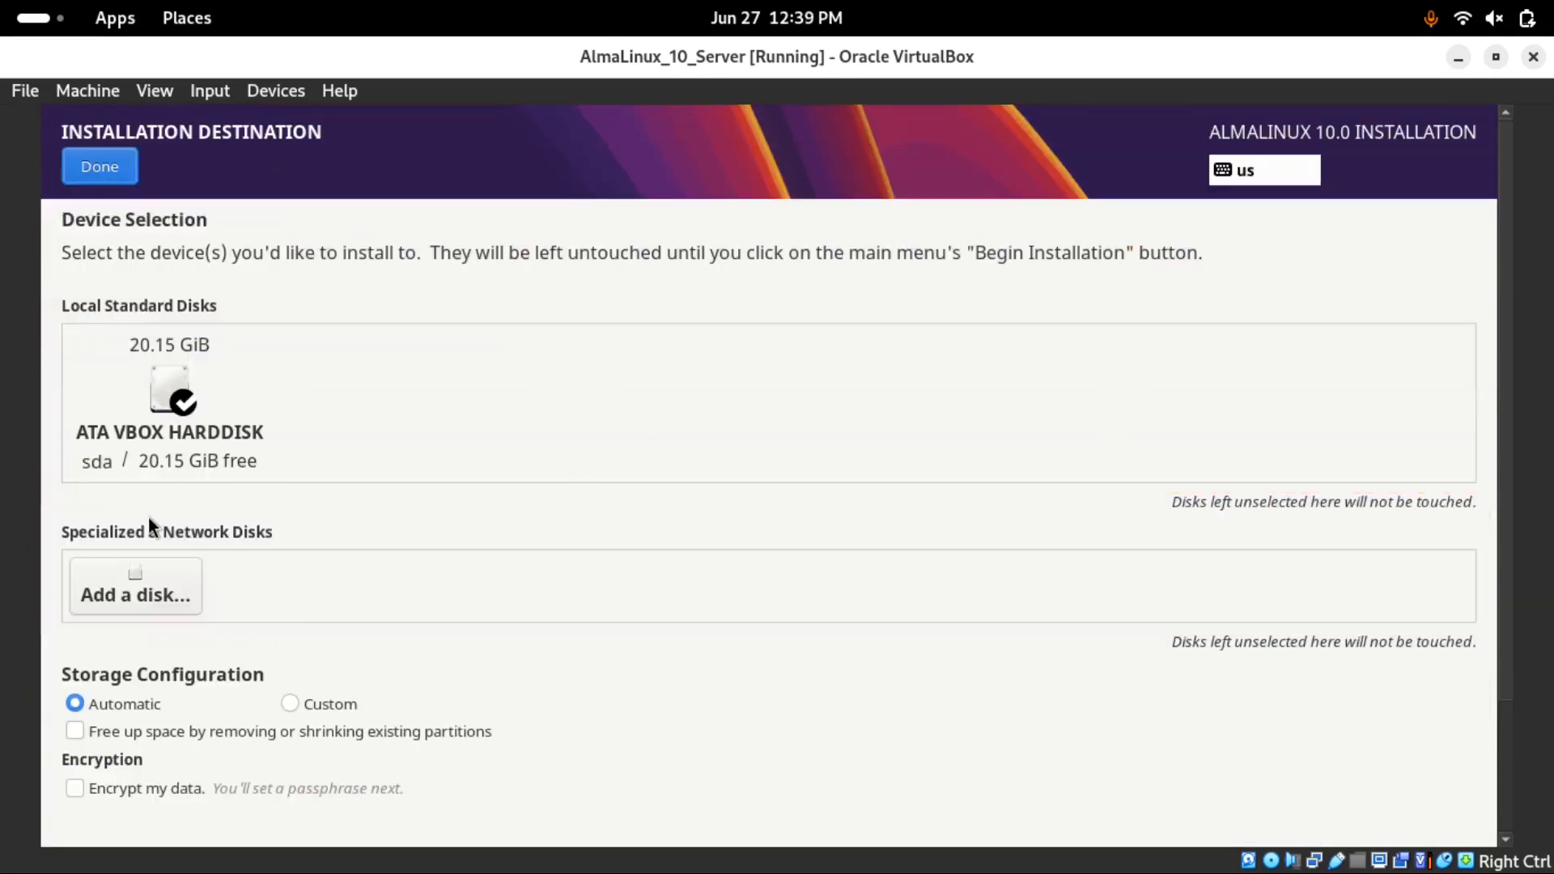
{"action": "left_click", "coordinate": [156, 463]}
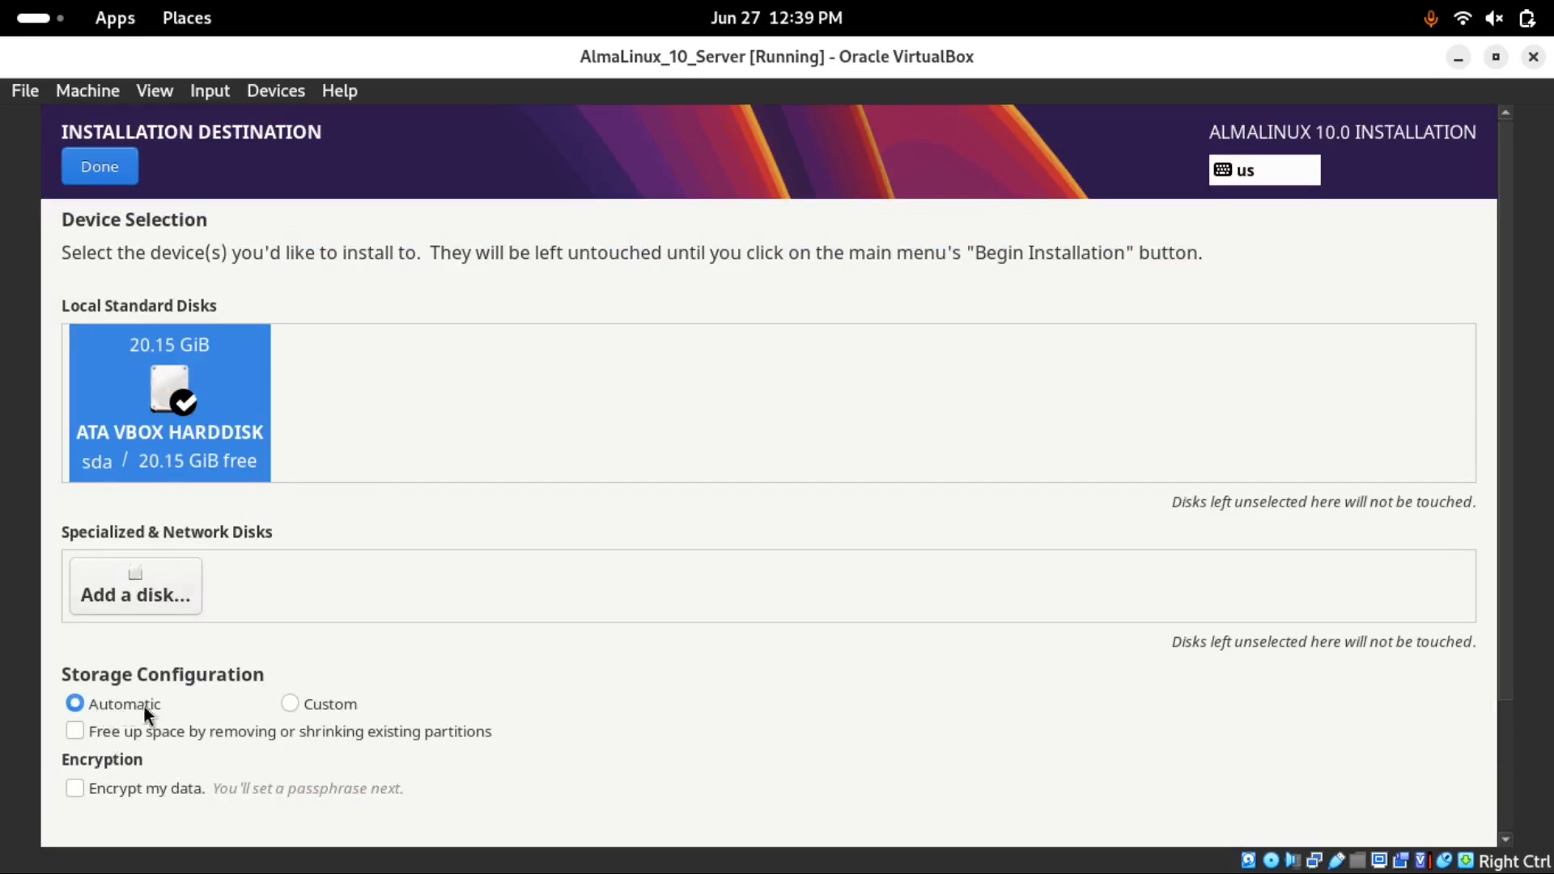
{"action": "left_click", "coordinate": [285, 703]}
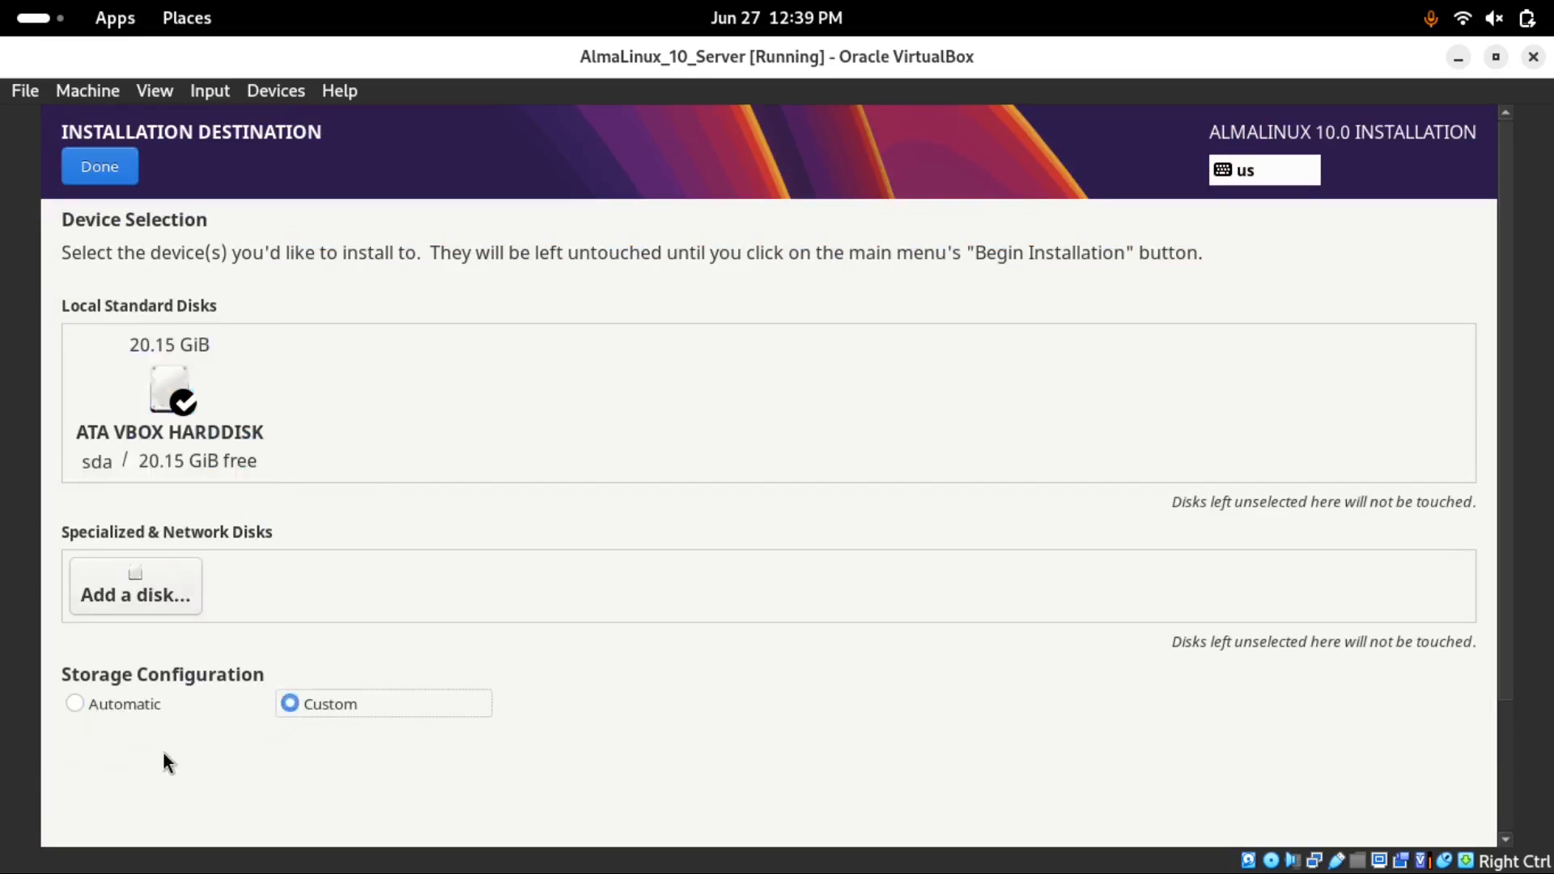
{"action": "left_click", "coordinate": [89, 173]}
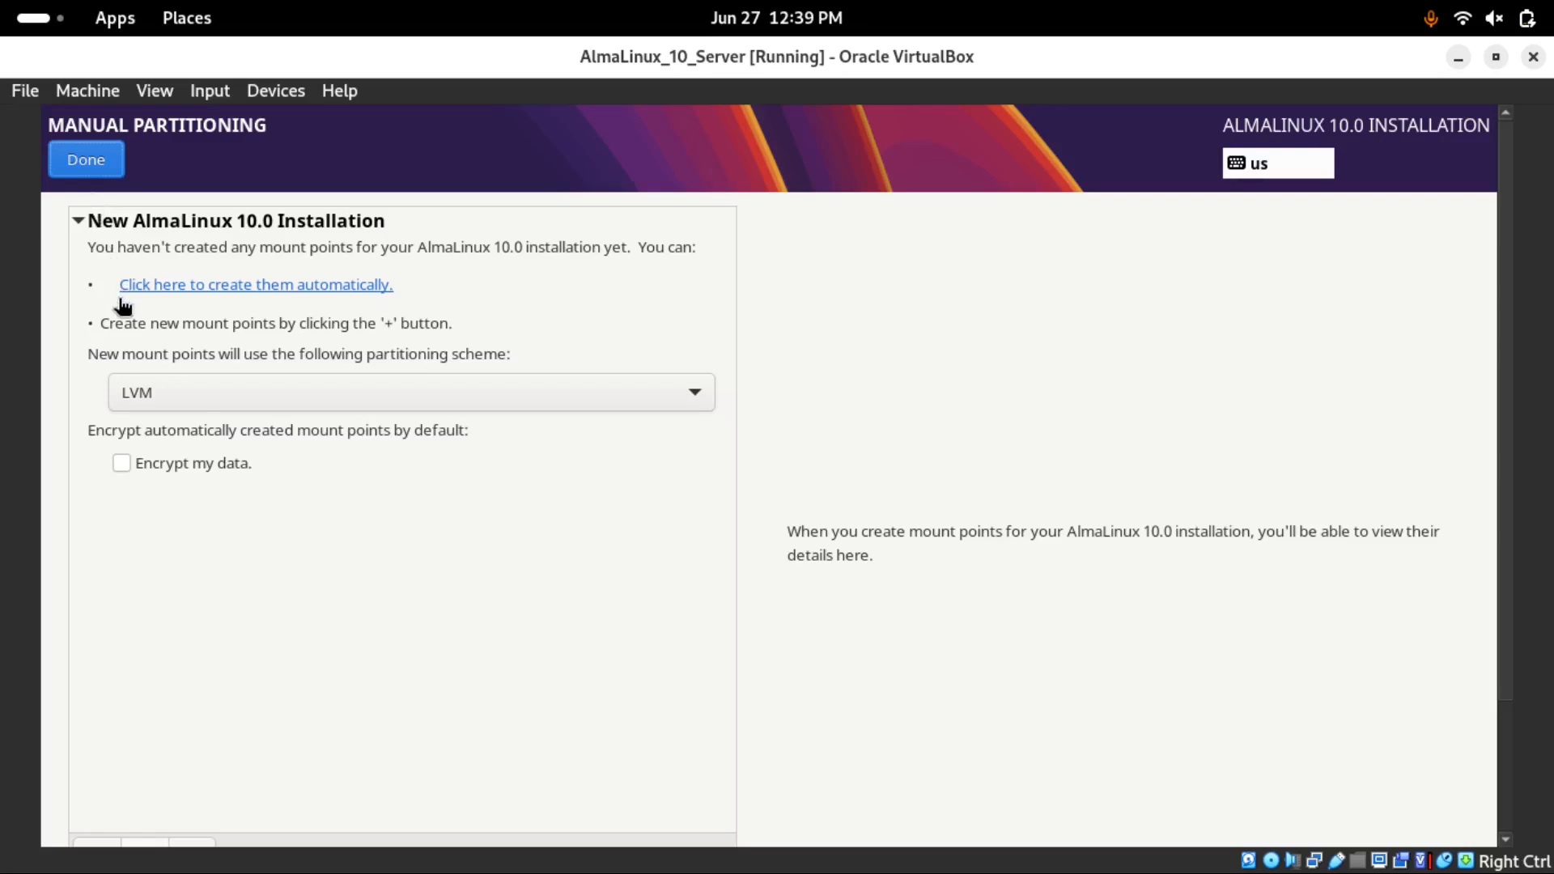
{"action": "left_click", "coordinate": [296, 287]}
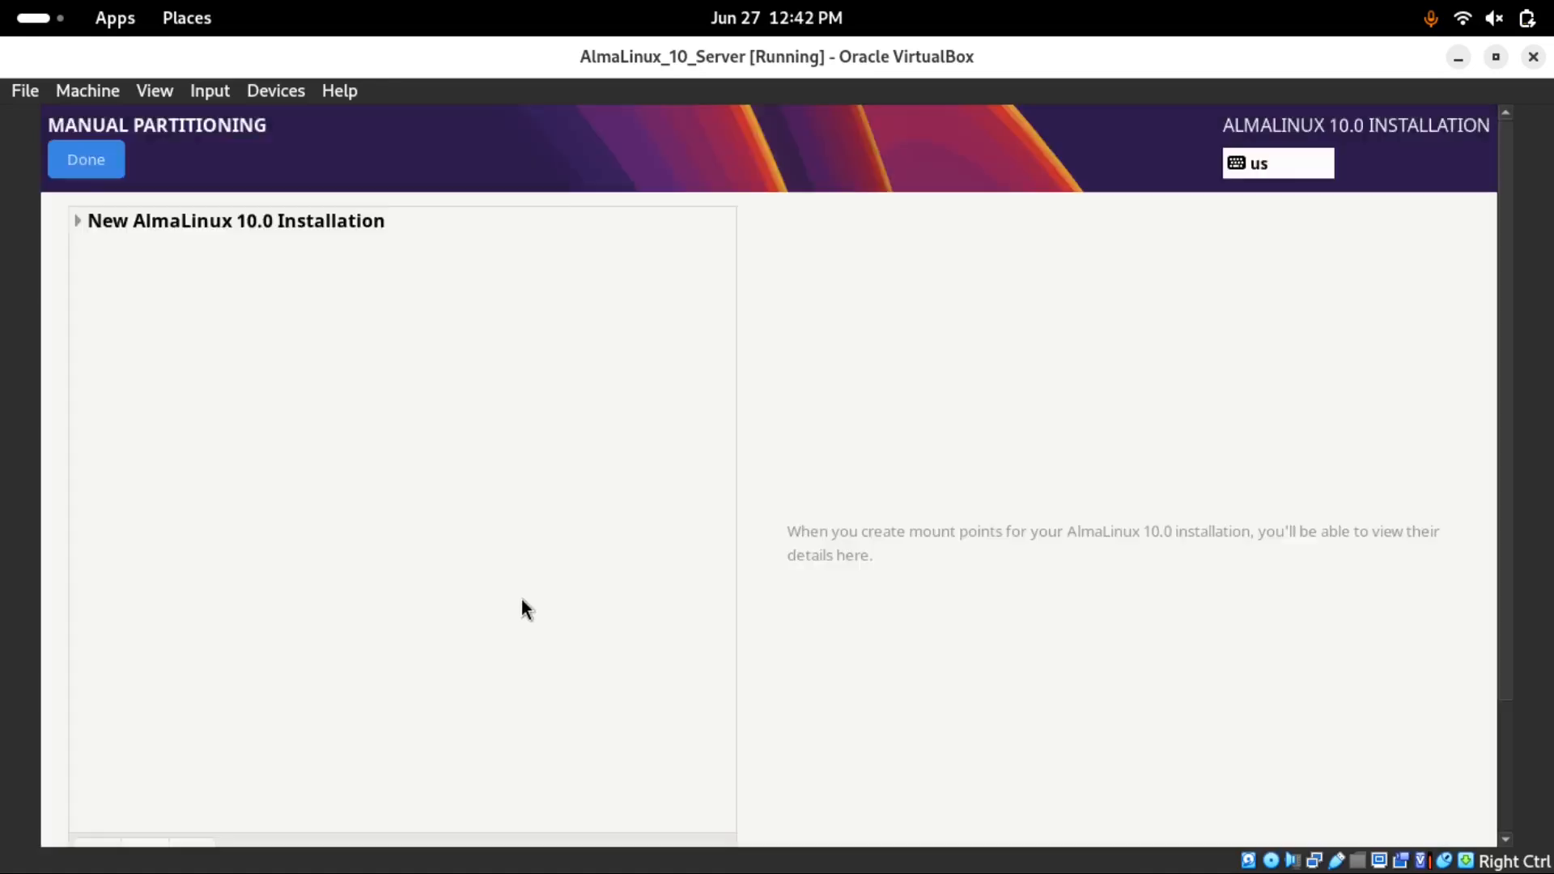
Reselect the 20.15 GiB disk and return to Manual Partitioning with the LVM scheme
{"action": "left_click", "coordinate": [1193, 354]}
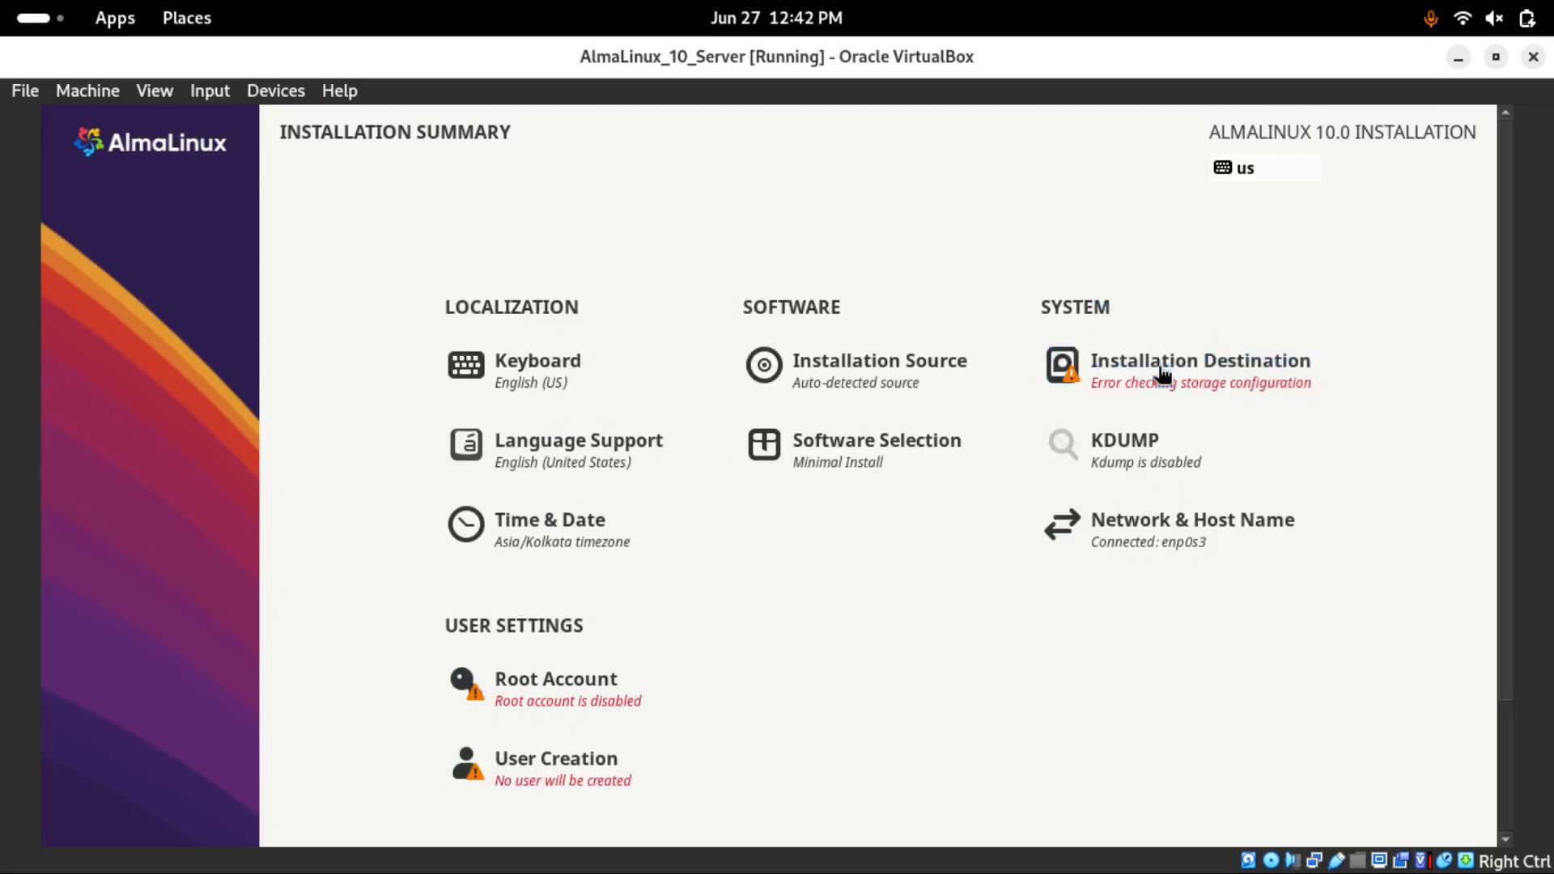
{"action": "left_click", "coordinate": [141, 435]}
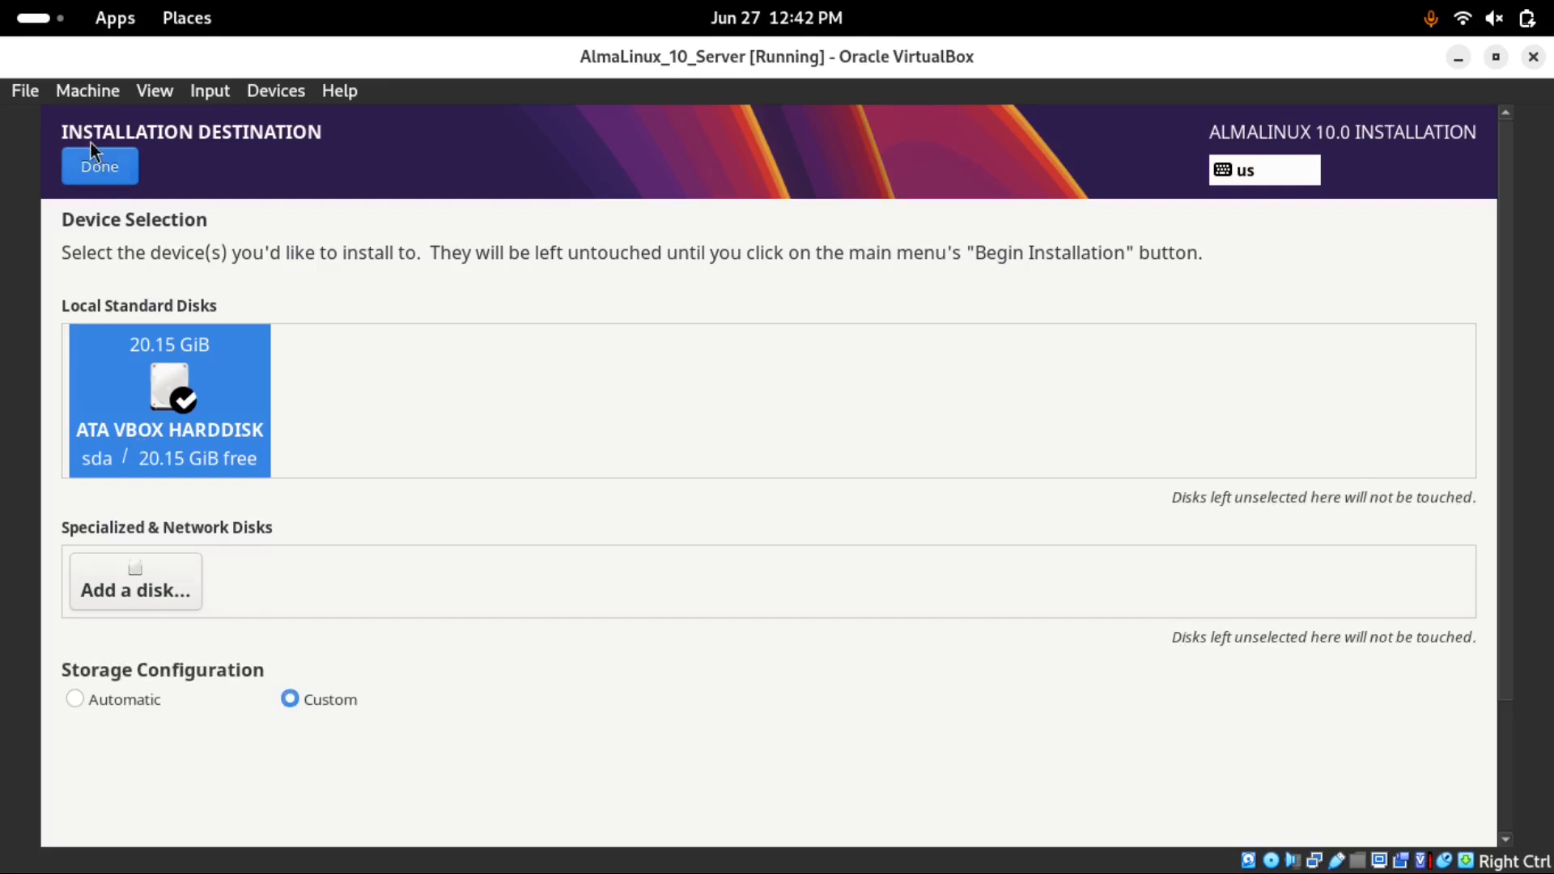
{"action": "left_click", "coordinate": [96, 167]}
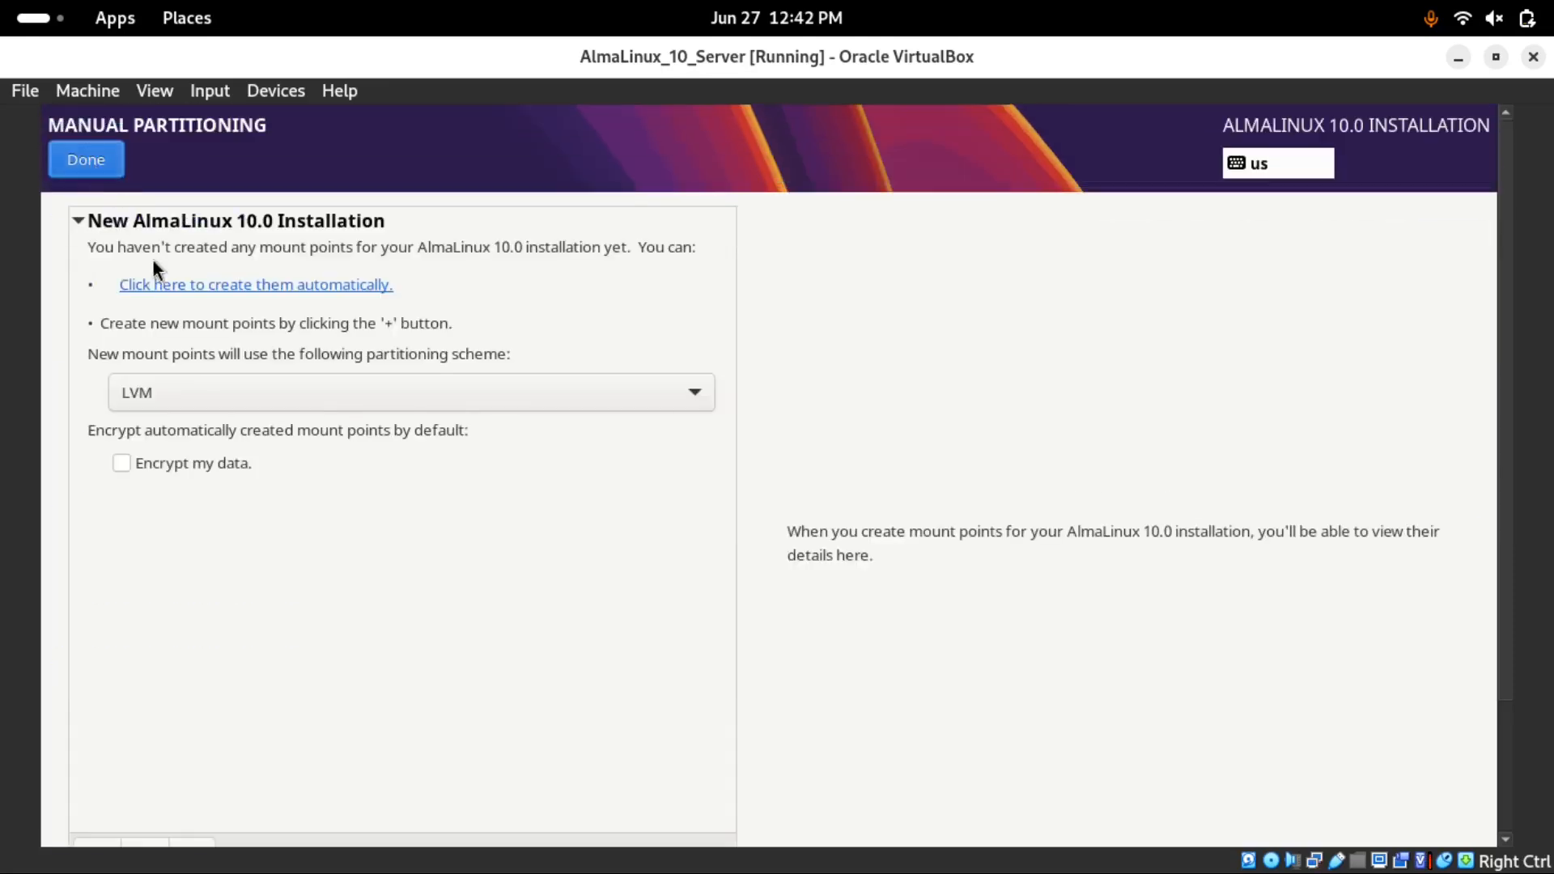
{"action": "left_click", "coordinate": [143, 288]}
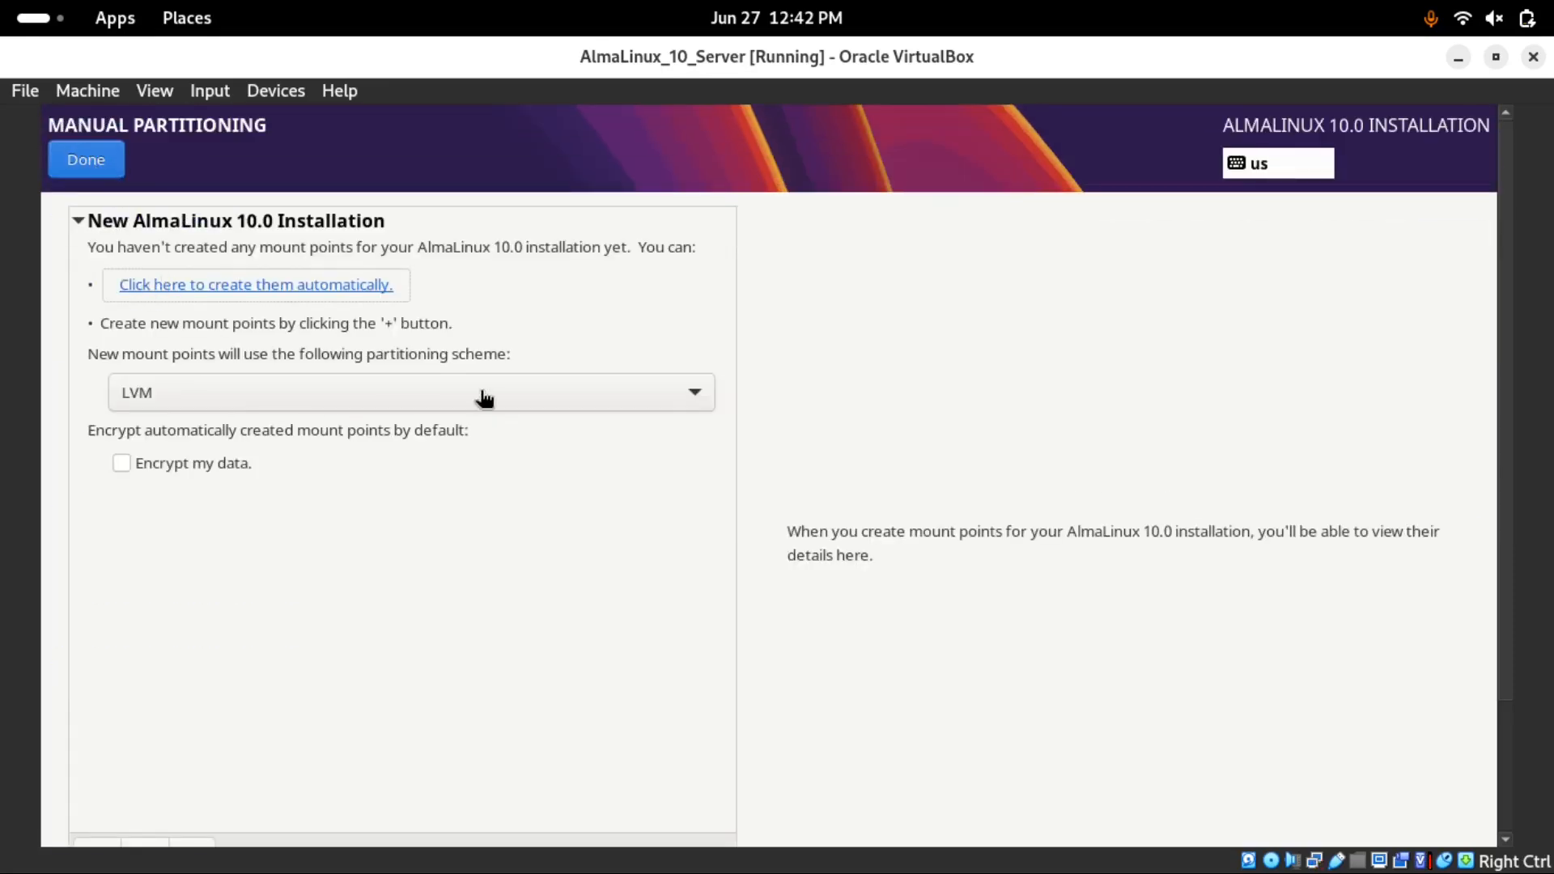
Auto-create the LVM mount points and shrink the / volume to 12 GiB
{"action": "left_click", "coordinate": [146, 284]}
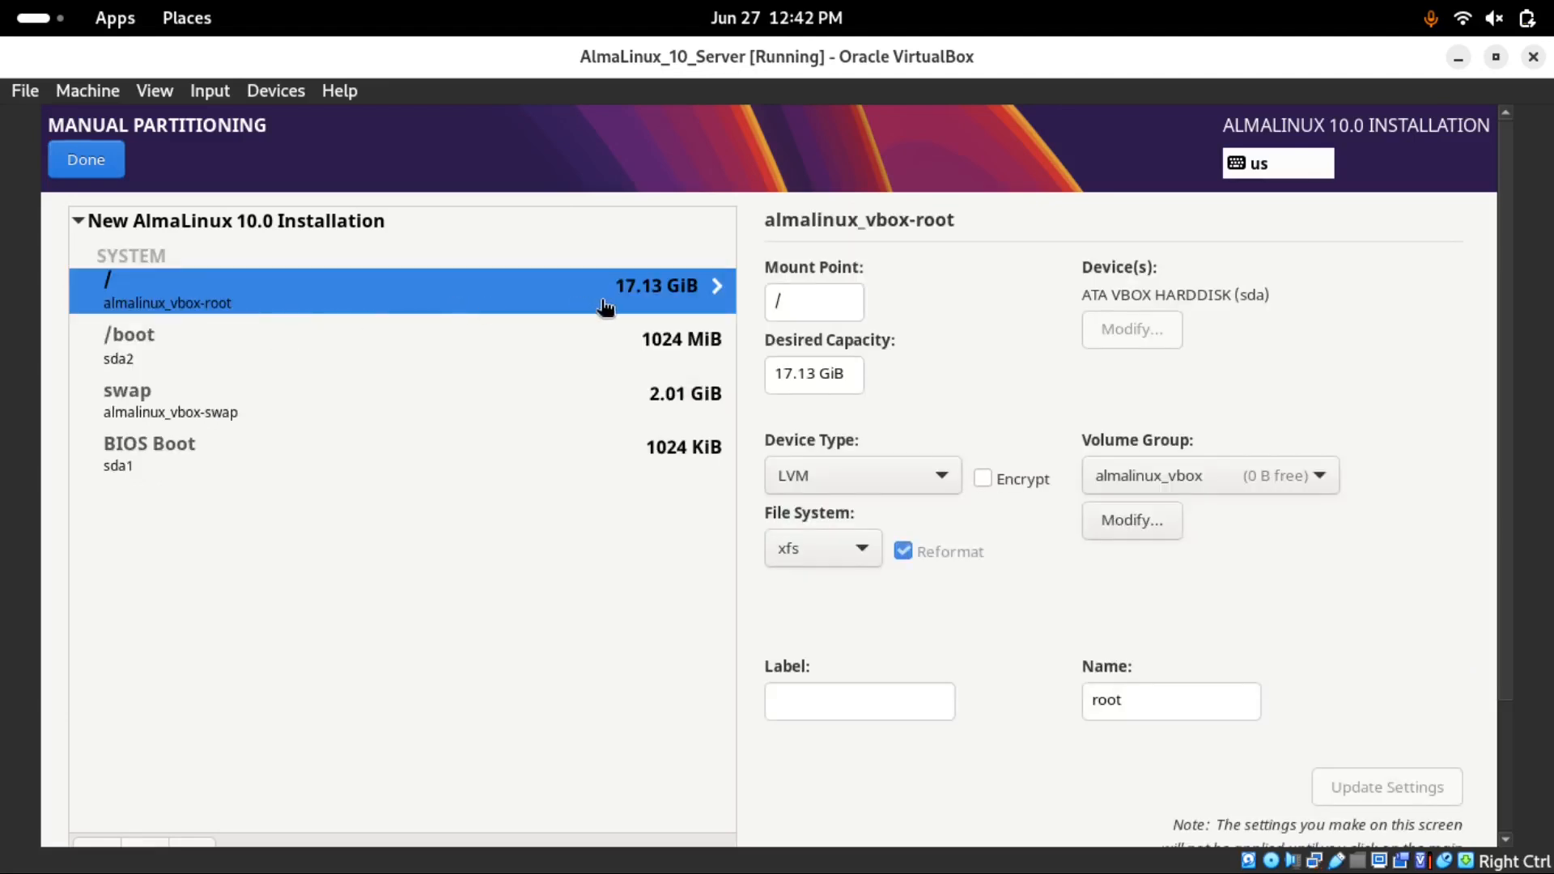
{"action": "left_click_drag", "start_coordinate": [793, 374], "coordinate": [761, 374]}
{"action": "type", "text": "12"}
{"action": "key", "text": "Right"}
{"action": "key", "text": "Right"}
{"action": "key", "text": "BackSpace"}
{"action": "key", "text": "BackSpace"}
{"action": "key", "text": "BackSpace"}
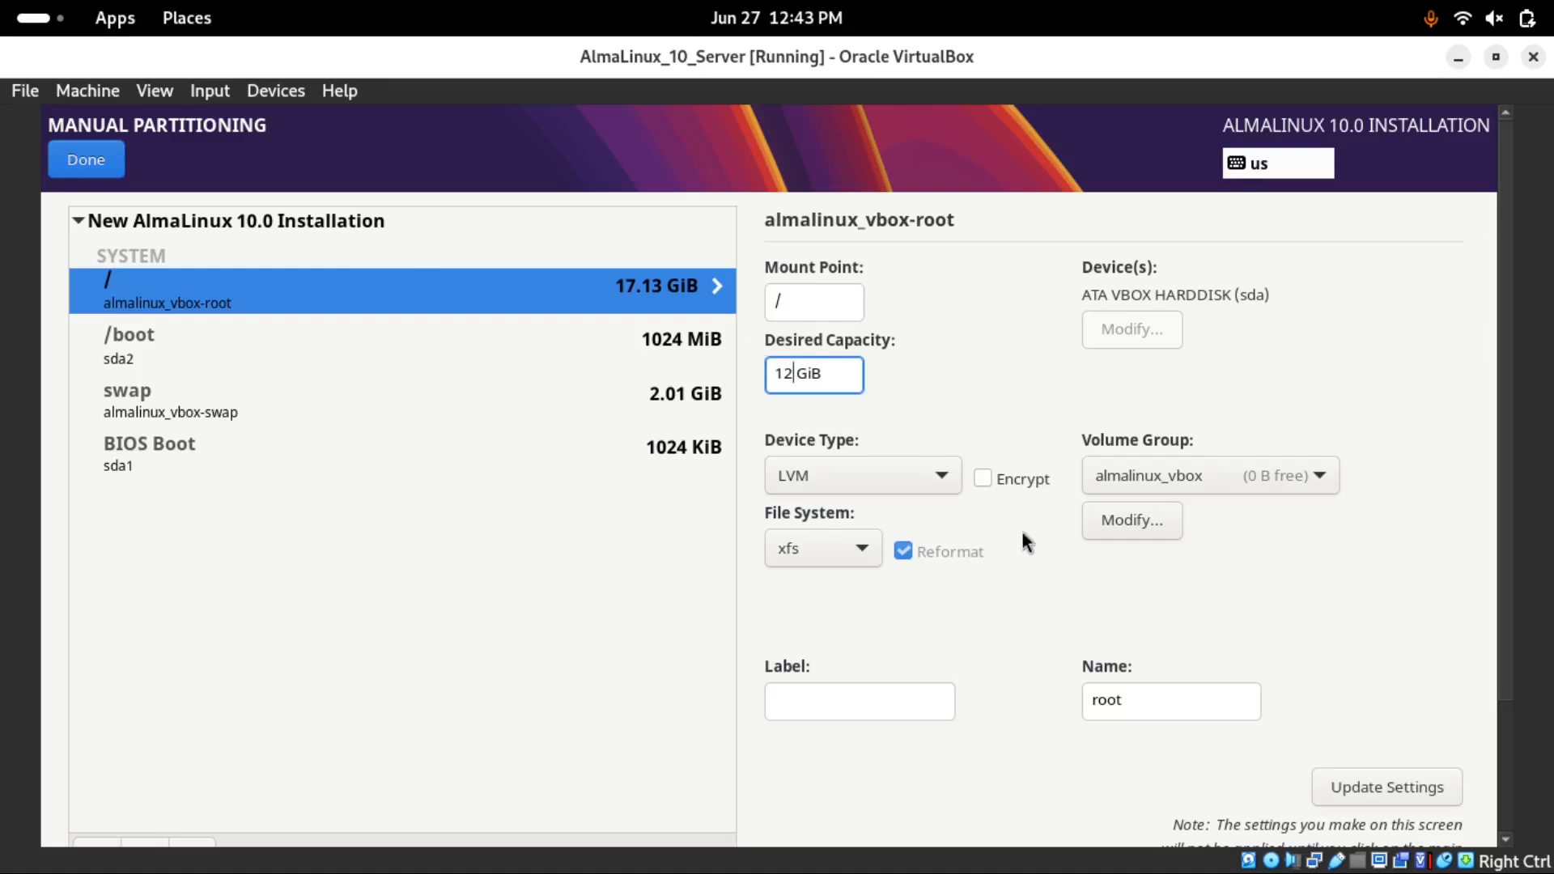
{"action": "left_click", "coordinate": [1360, 785]}
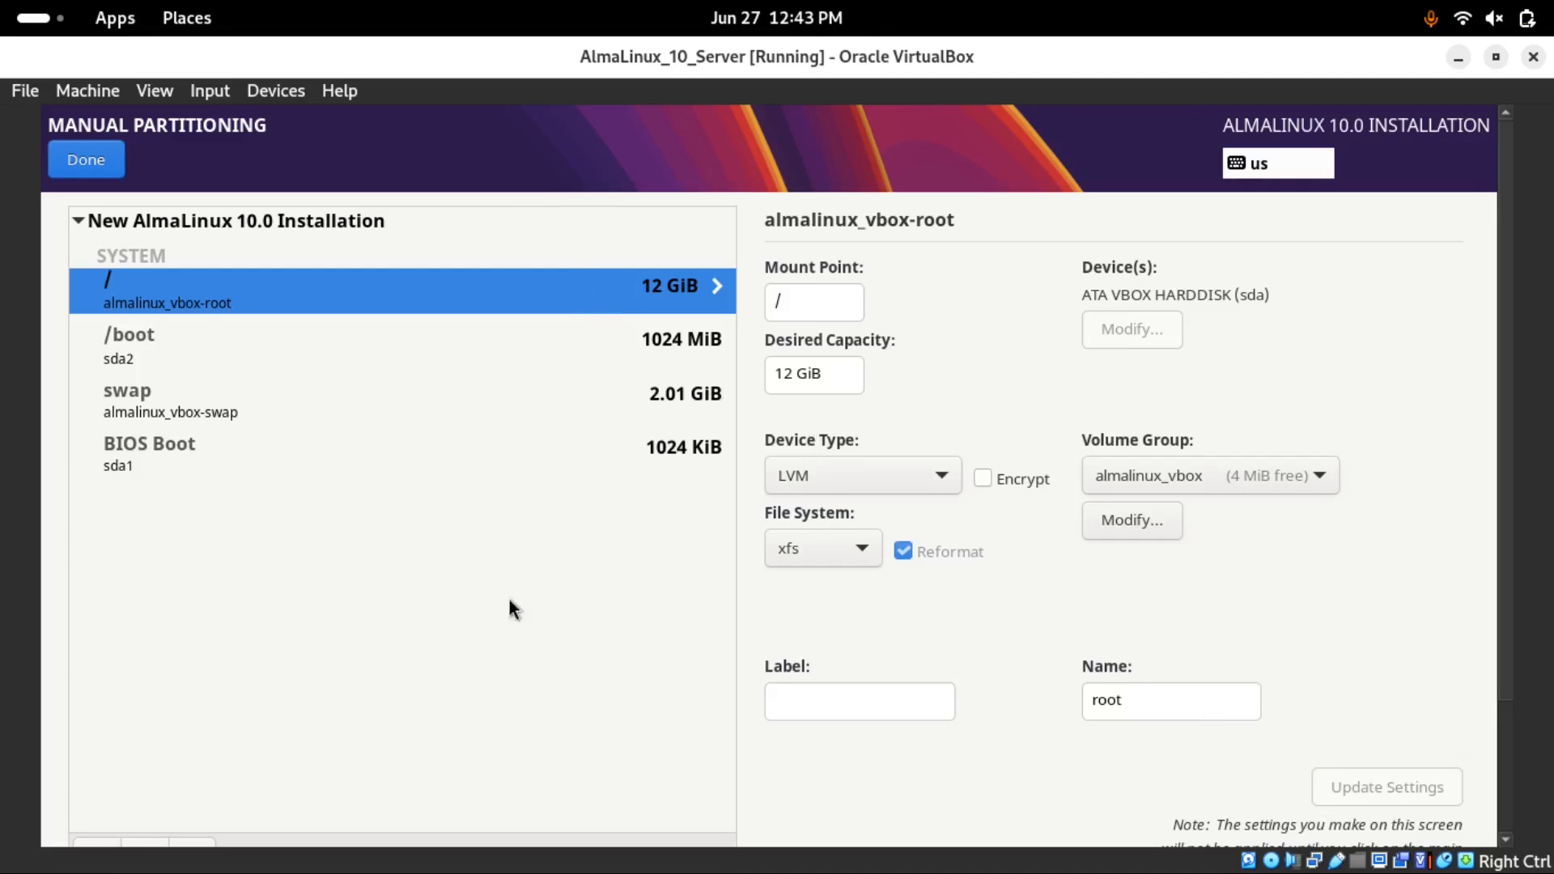
Expand the new installation's list and review the /boot, swap and BIOS Boot partitions
{"action": "left_click", "coordinate": [78, 221]}
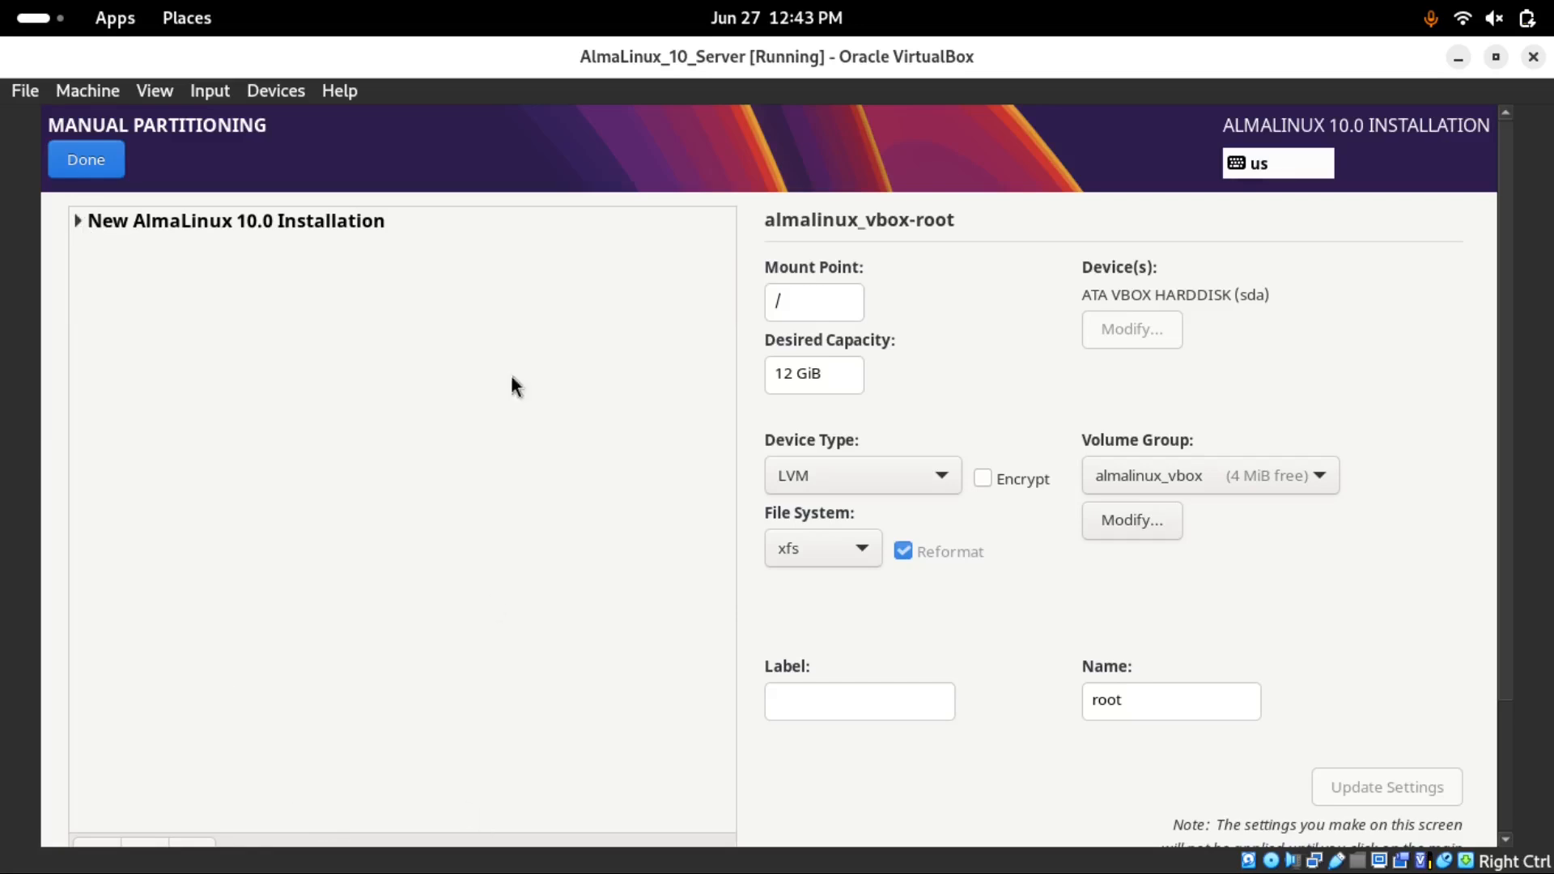
{"action": "left_click", "coordinate": [78, 221]}
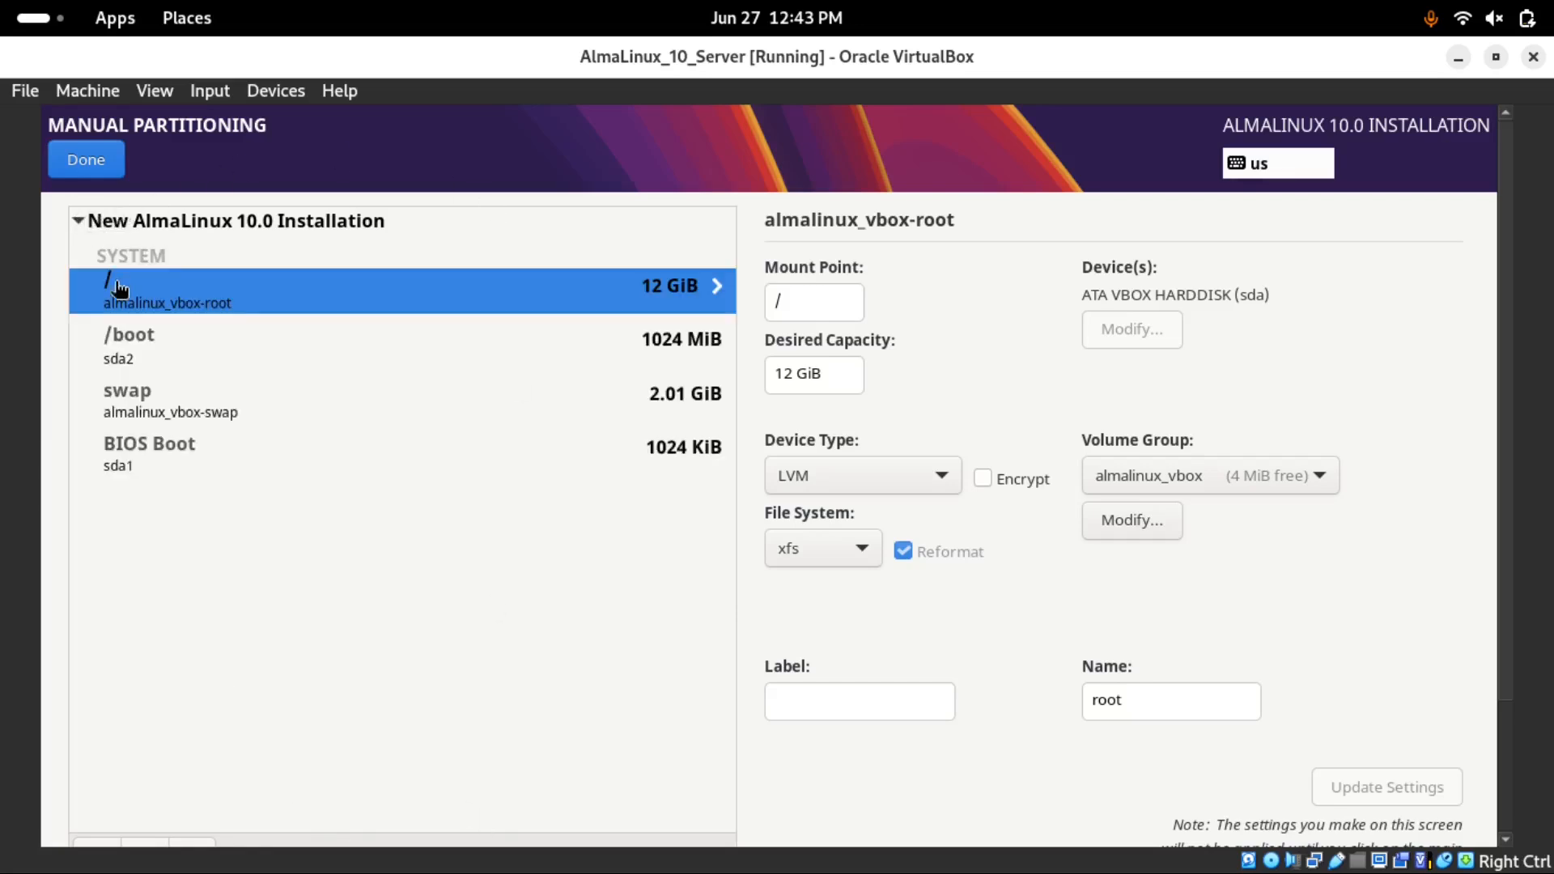
{"action": "left_click", "coordinate": [137, 350]}
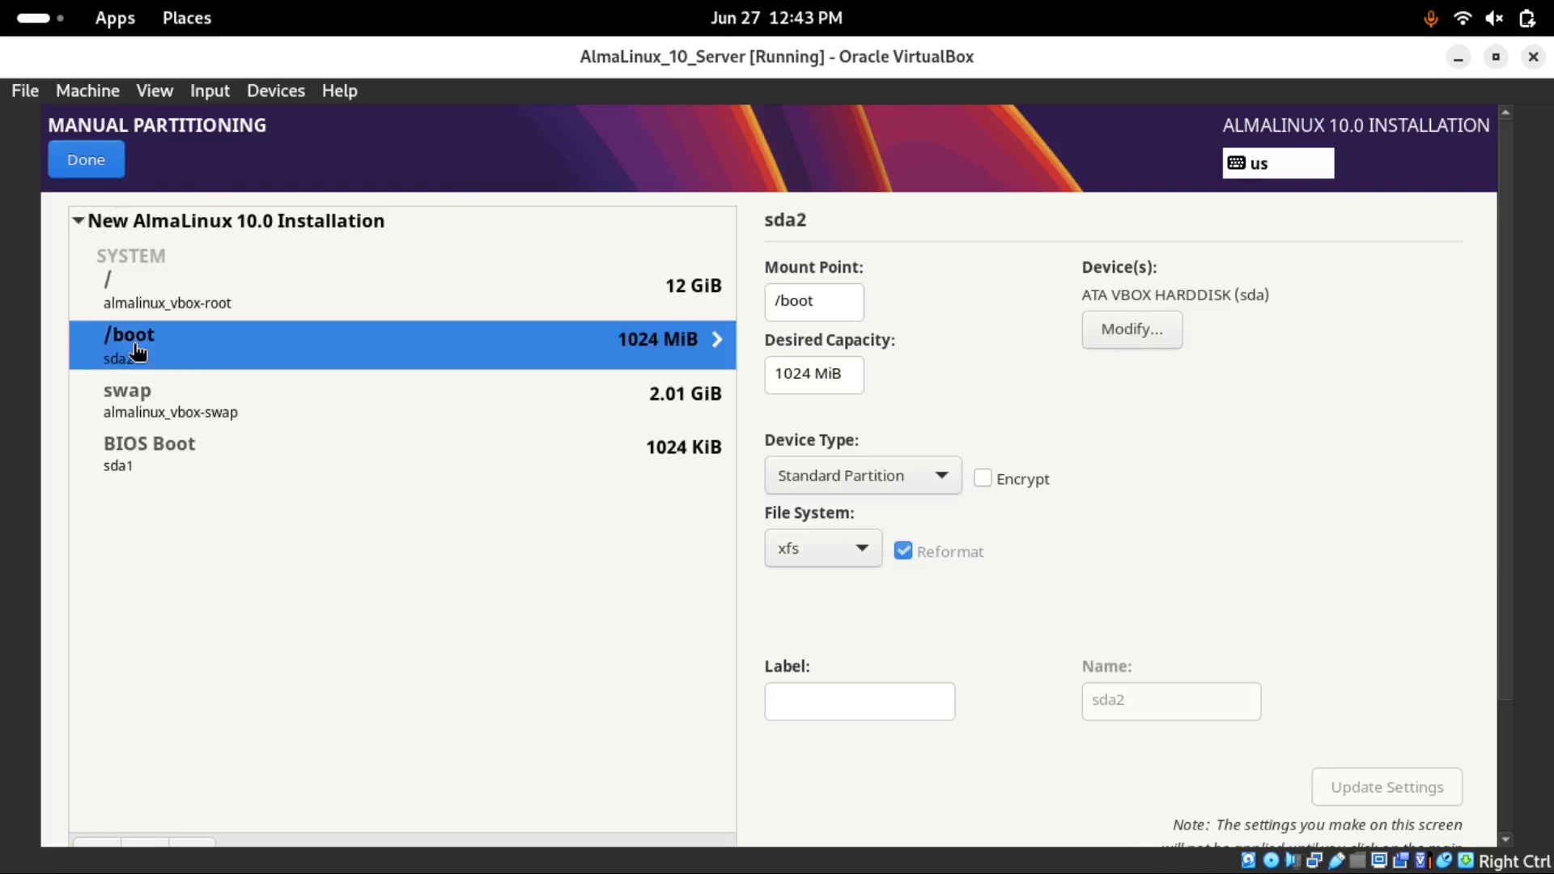
{"action": "left_click", "coordinate": [126, 405]}
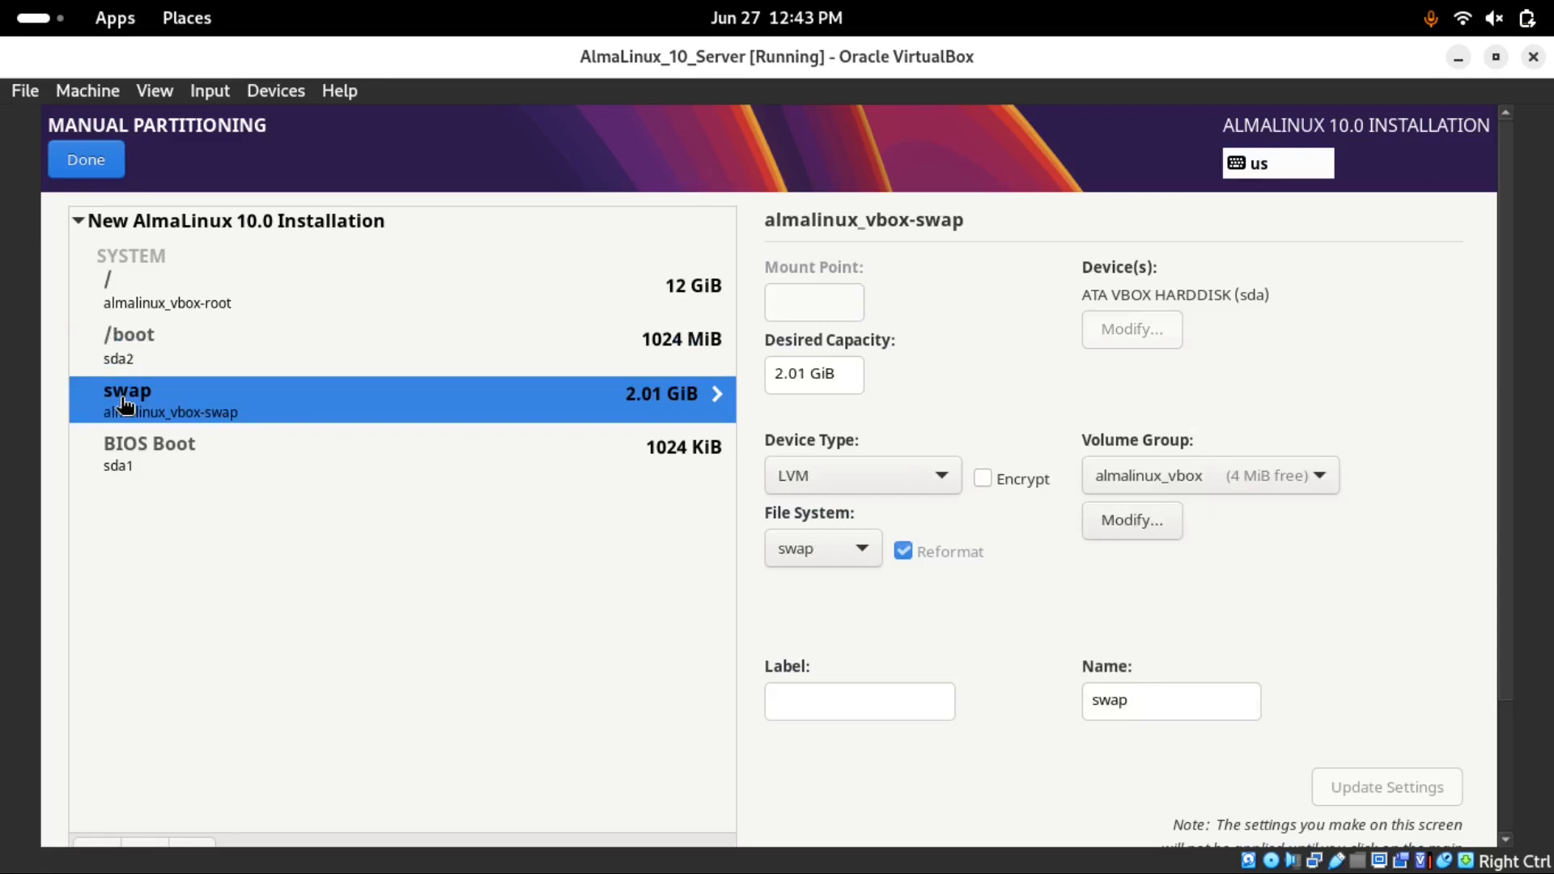
{"action": "left_click", "coordinate": [137, 463]}
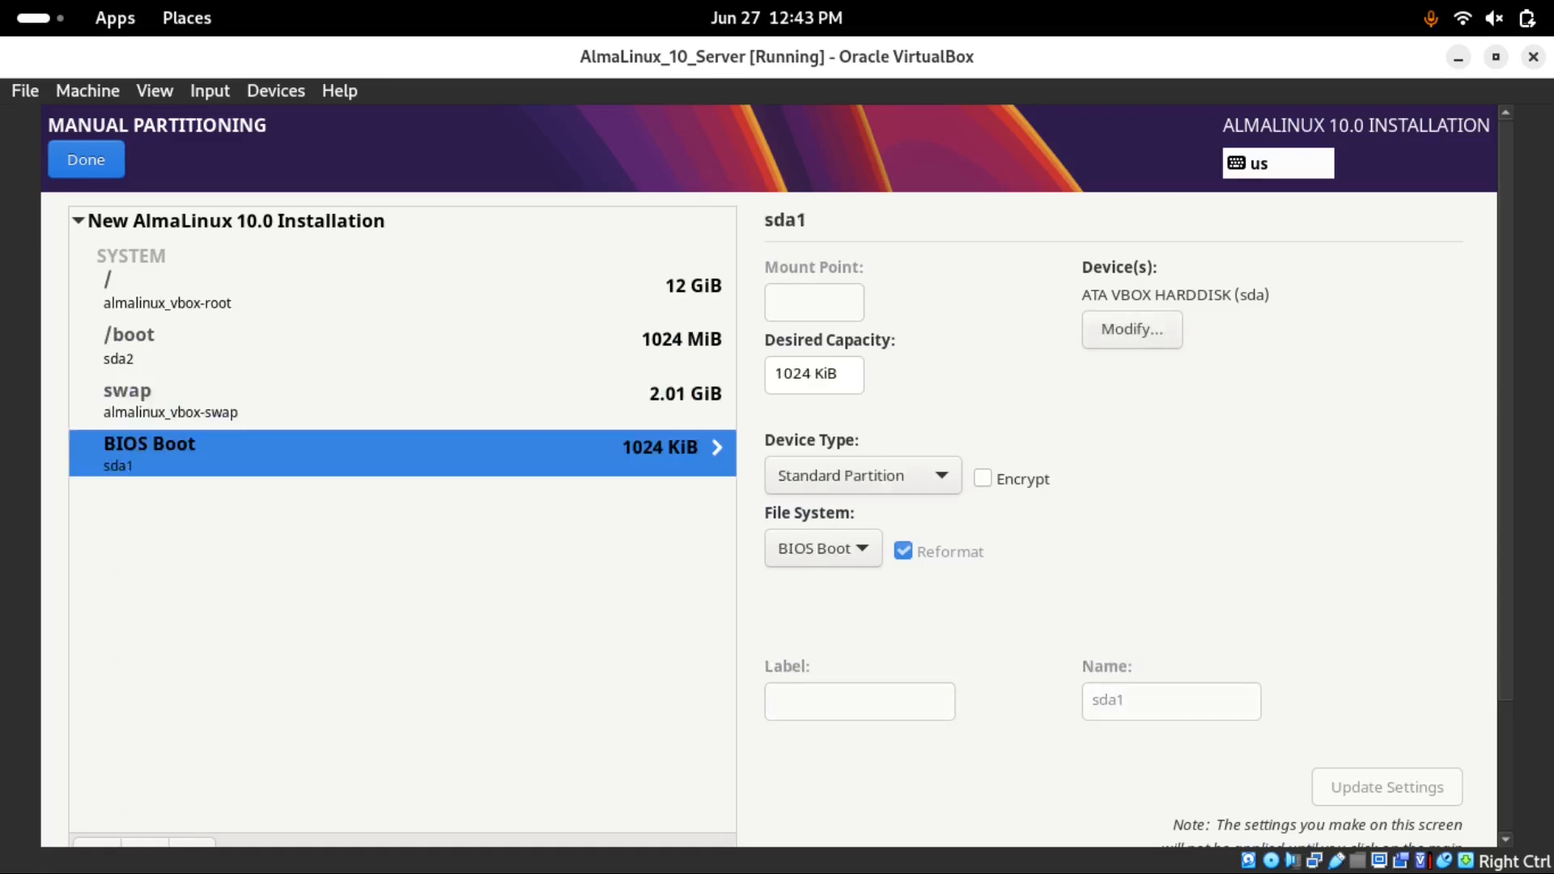
Add a /home mount point with a desired capacity of 2GB
{"action": "left_click", "coordinate": [97, 842]}
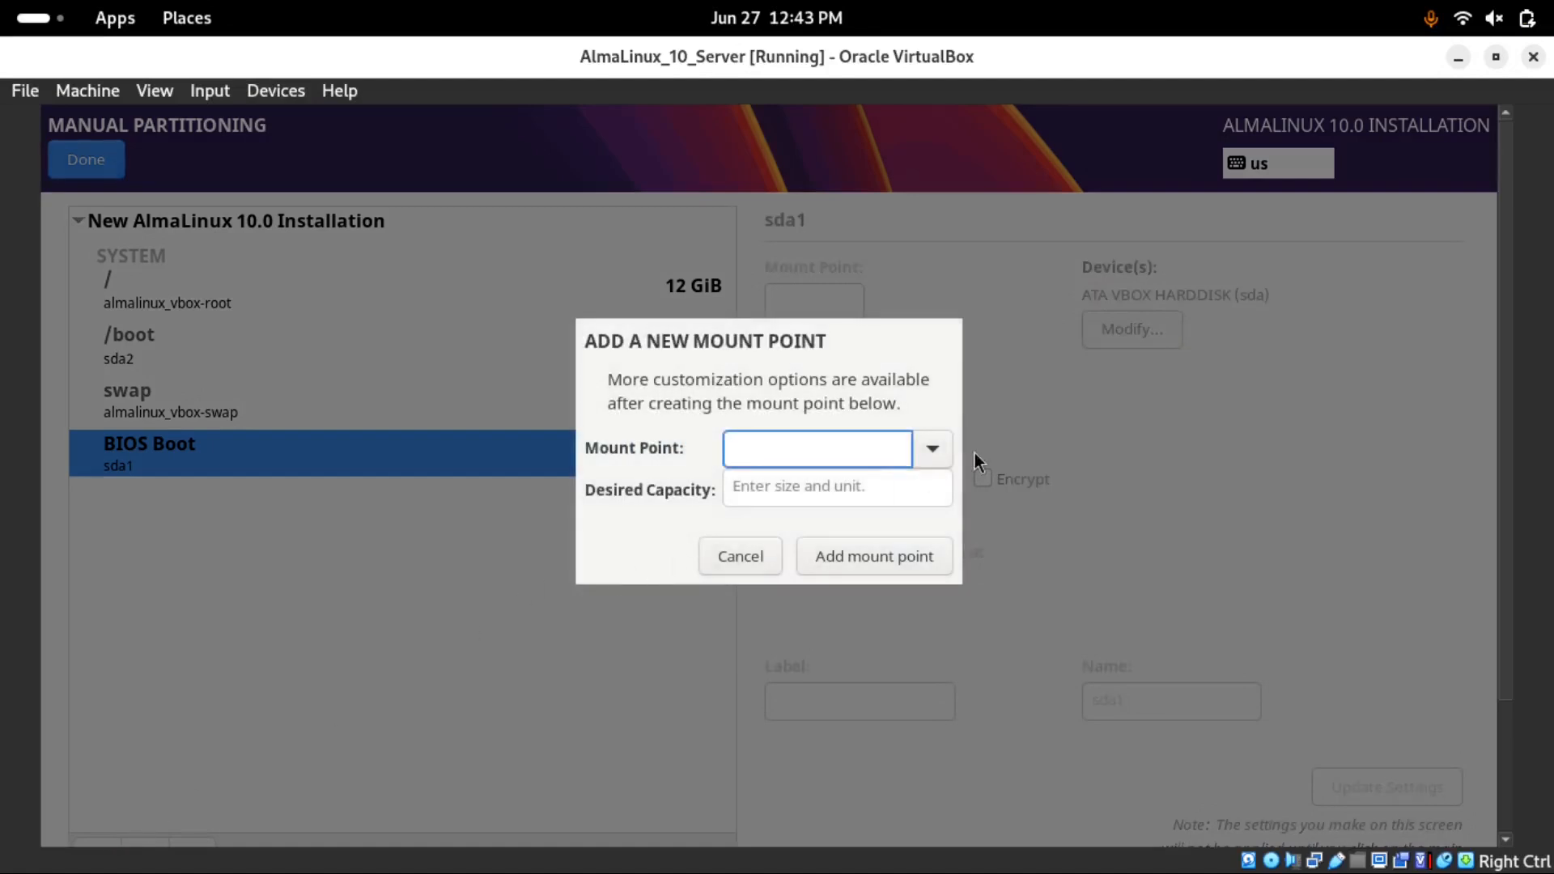
{"action": "left_click", "coordinate": [934, 450]}
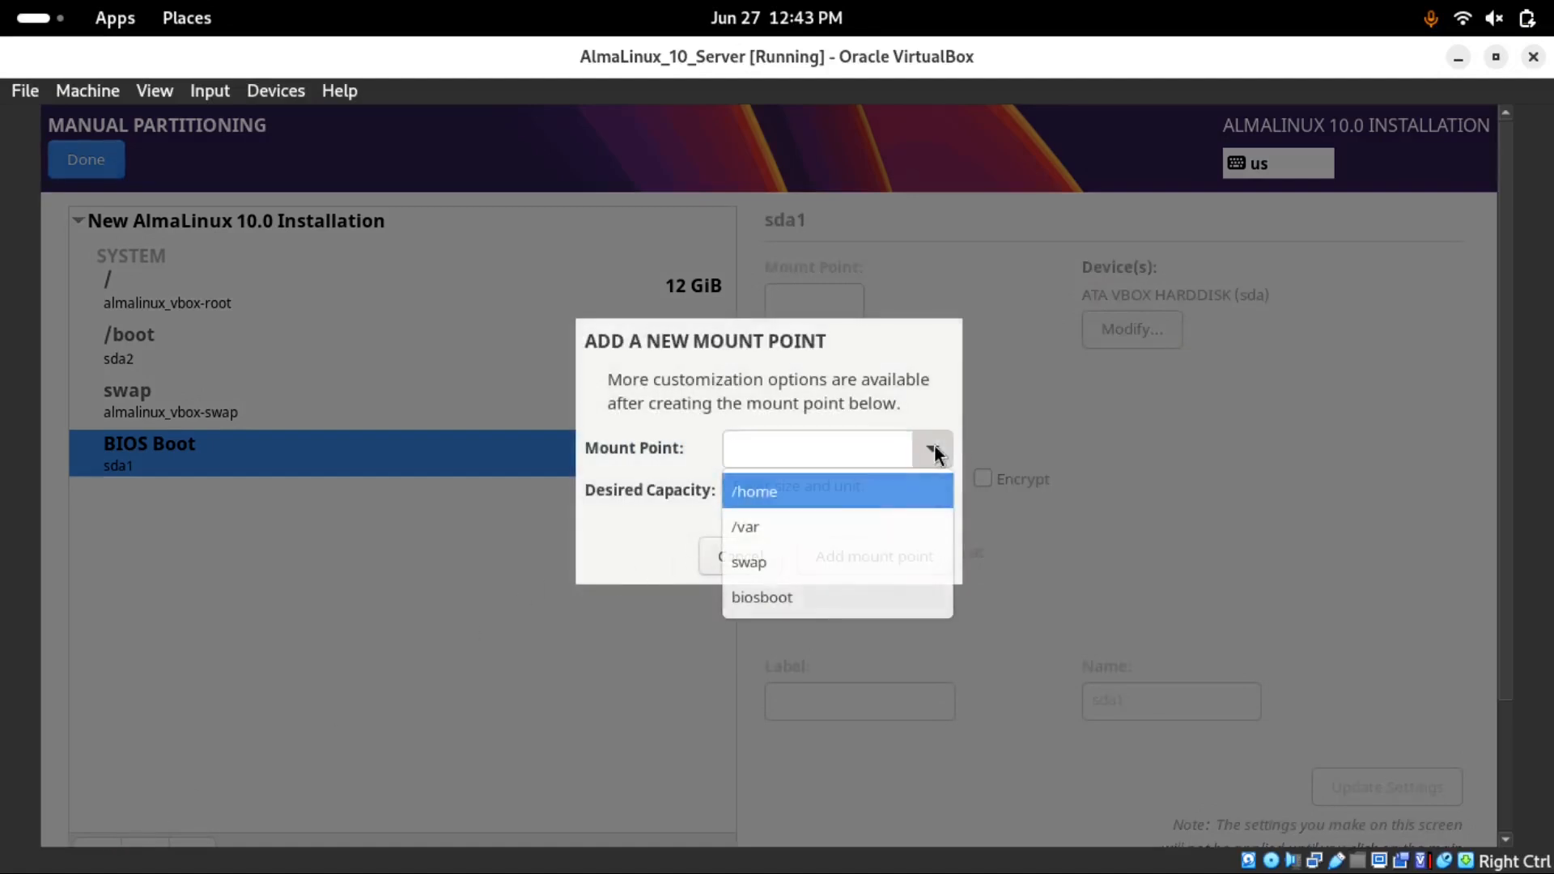
{"action": "left_click", "coordinate": [773, 498]}
{"action": "left_click", "coordinate": [769, 496]}
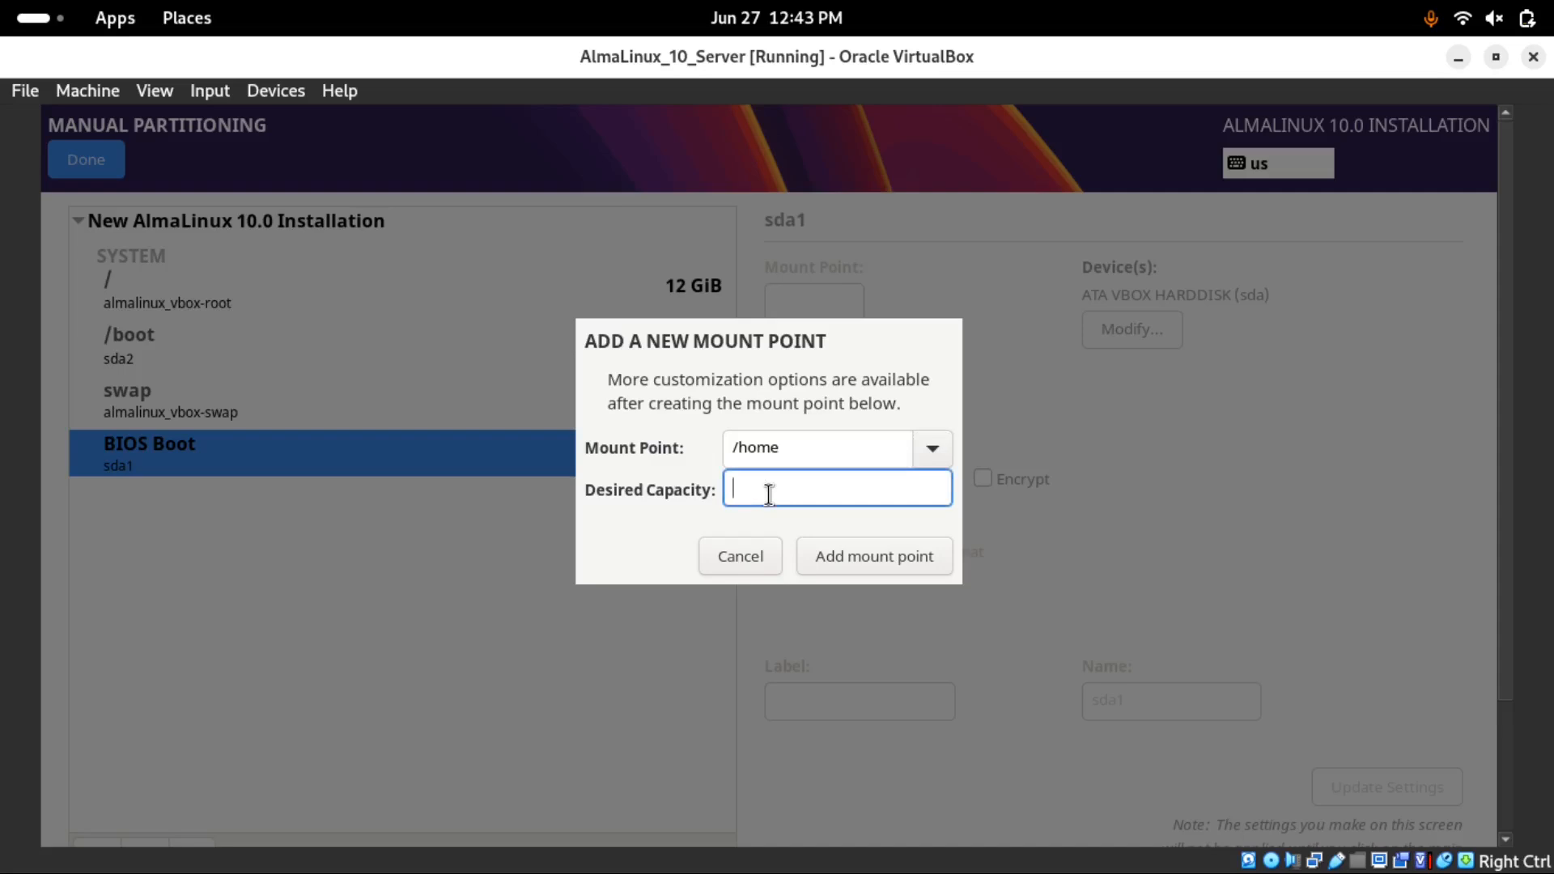
{"action": "type", "text": "2GB"}
{"action": "left_click", "coordinate": [905, 552]}
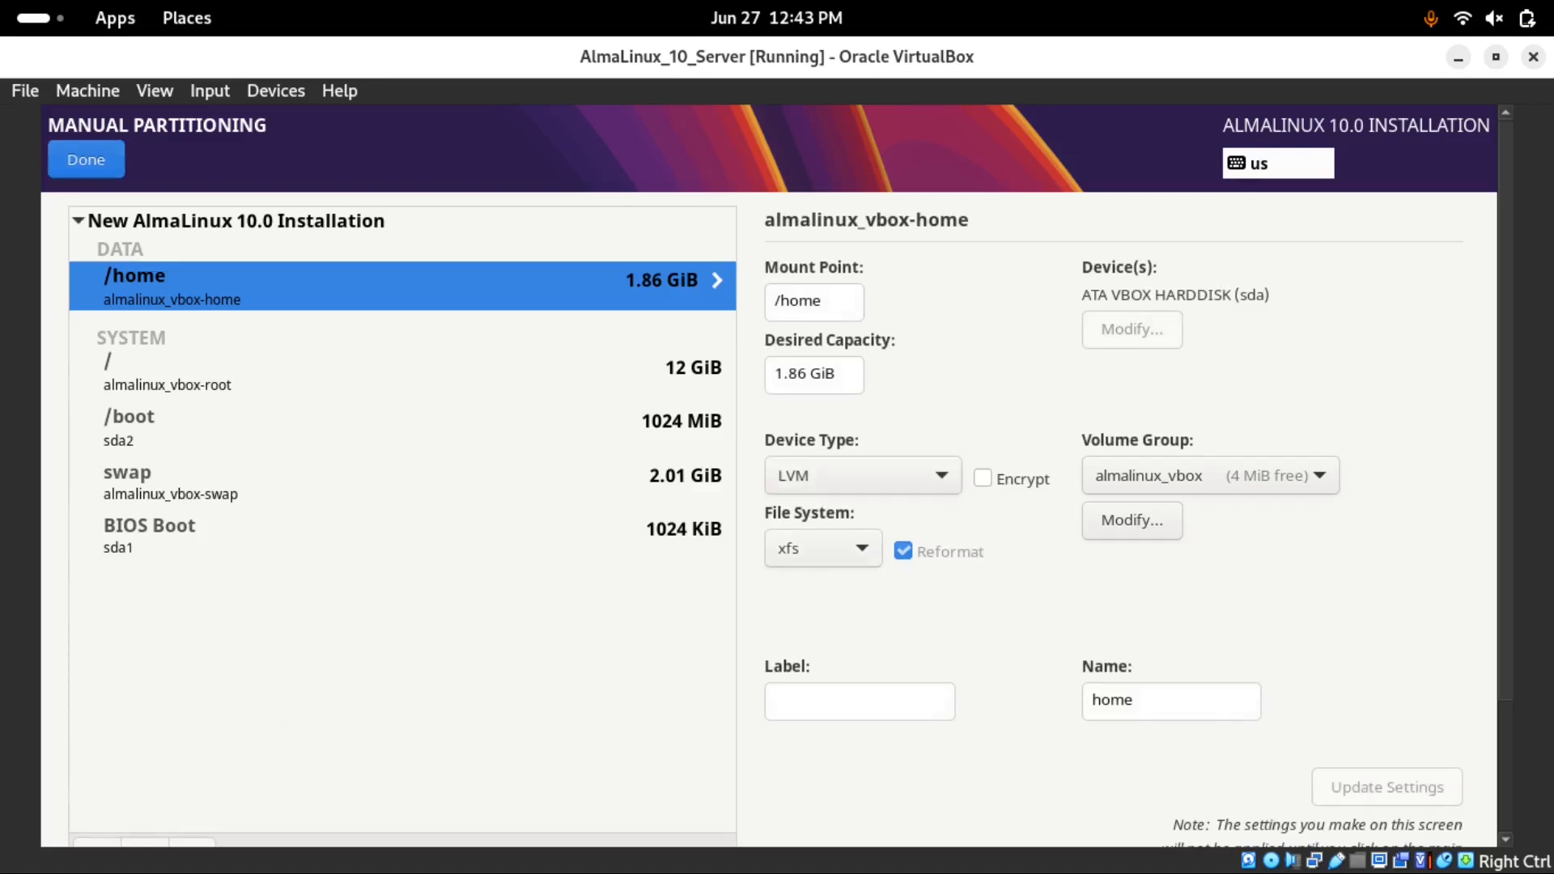
Add a /webdata mount point of 2GB, then finish and accept the partitioning changes
{"action": "left_click", "coordinate": [81, 842]}
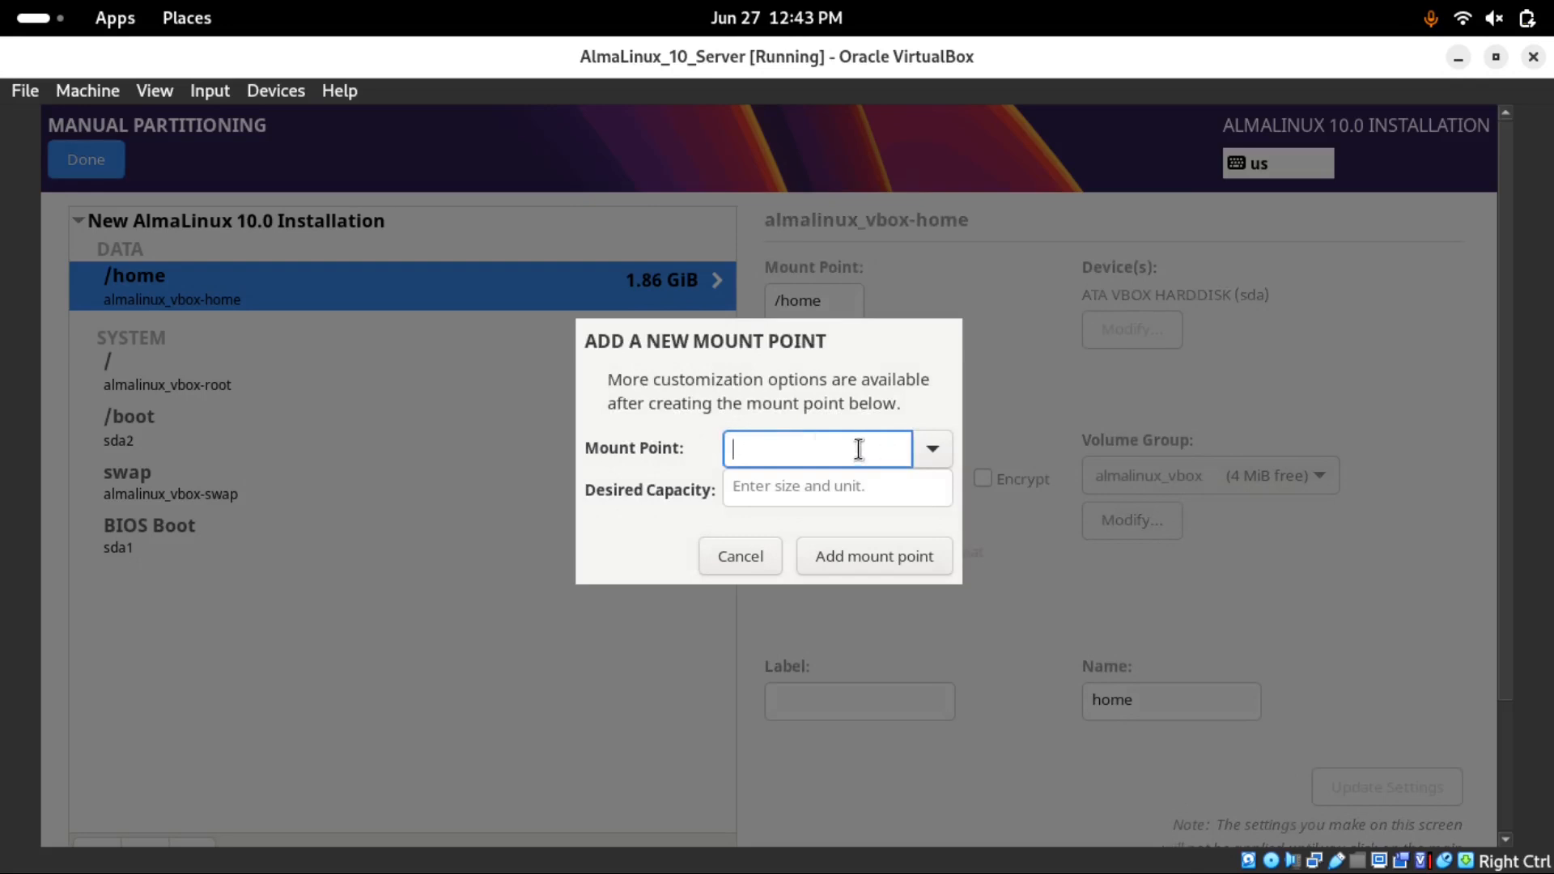
{"action": "type", "text": "/webdata"}
{"action": "left_click", "coordinate": [831, 493]}
{"action": "type", "text": "2GB"}
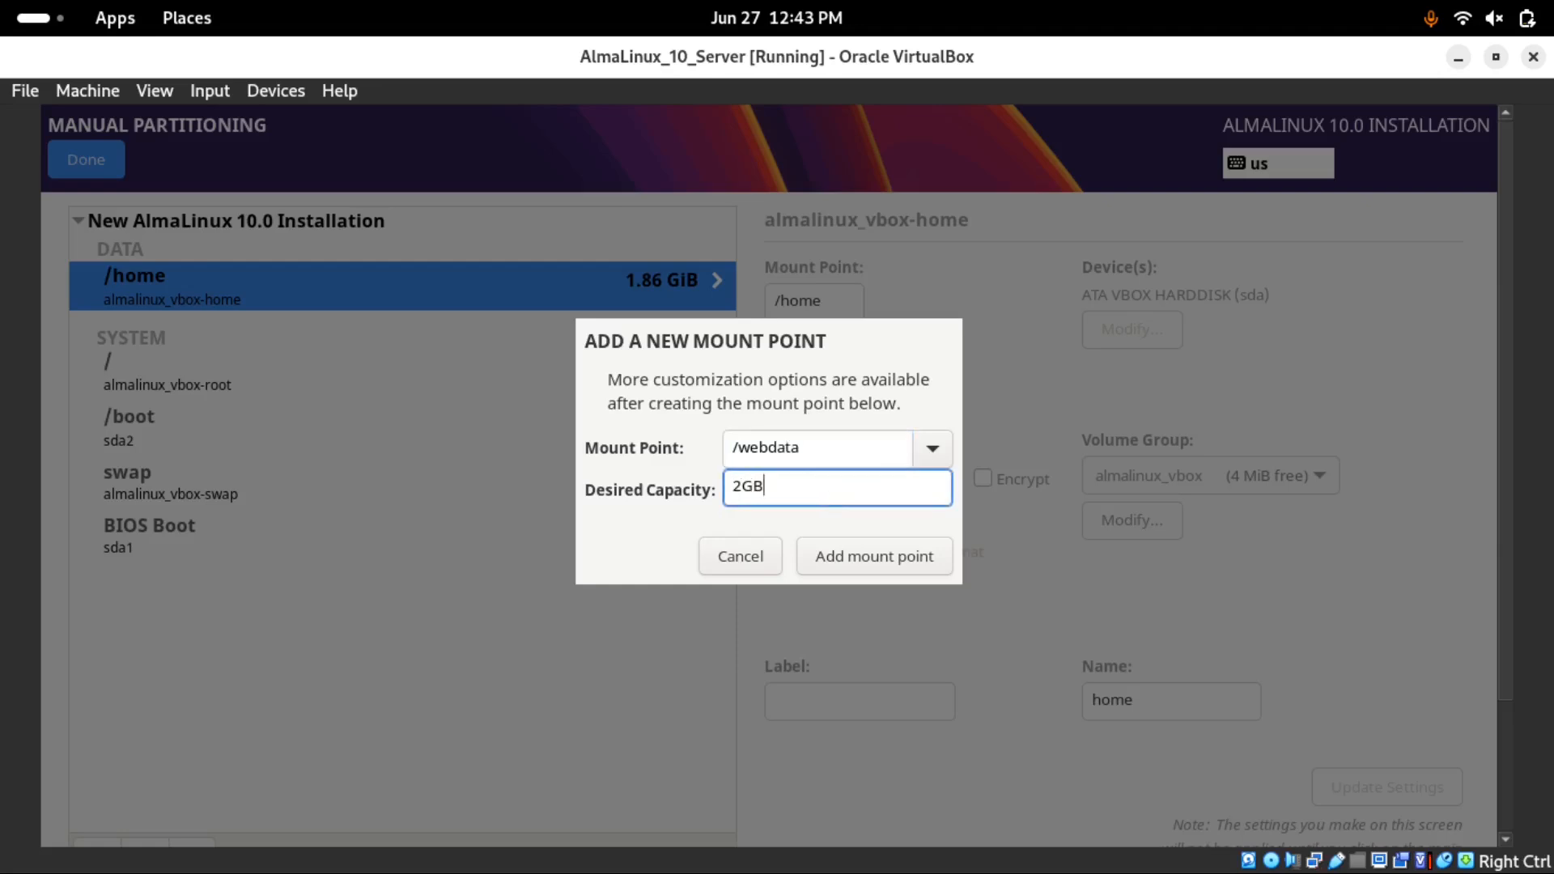
{"action": "left_click", "coordinate": [849, 556]}
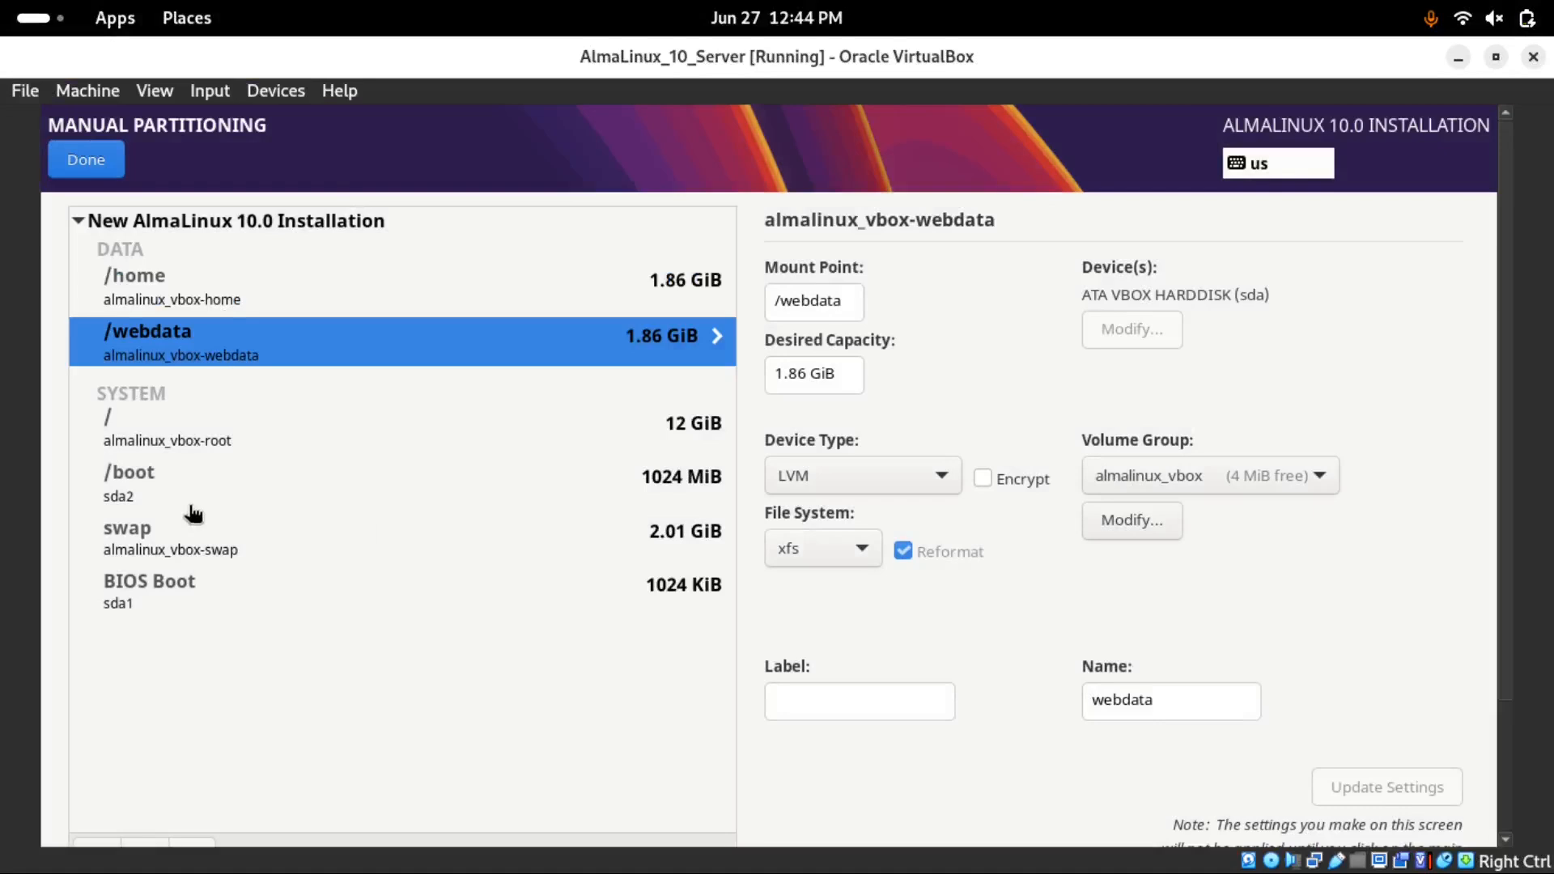
{"action": "left_click", "coordinate": [73, 167]}
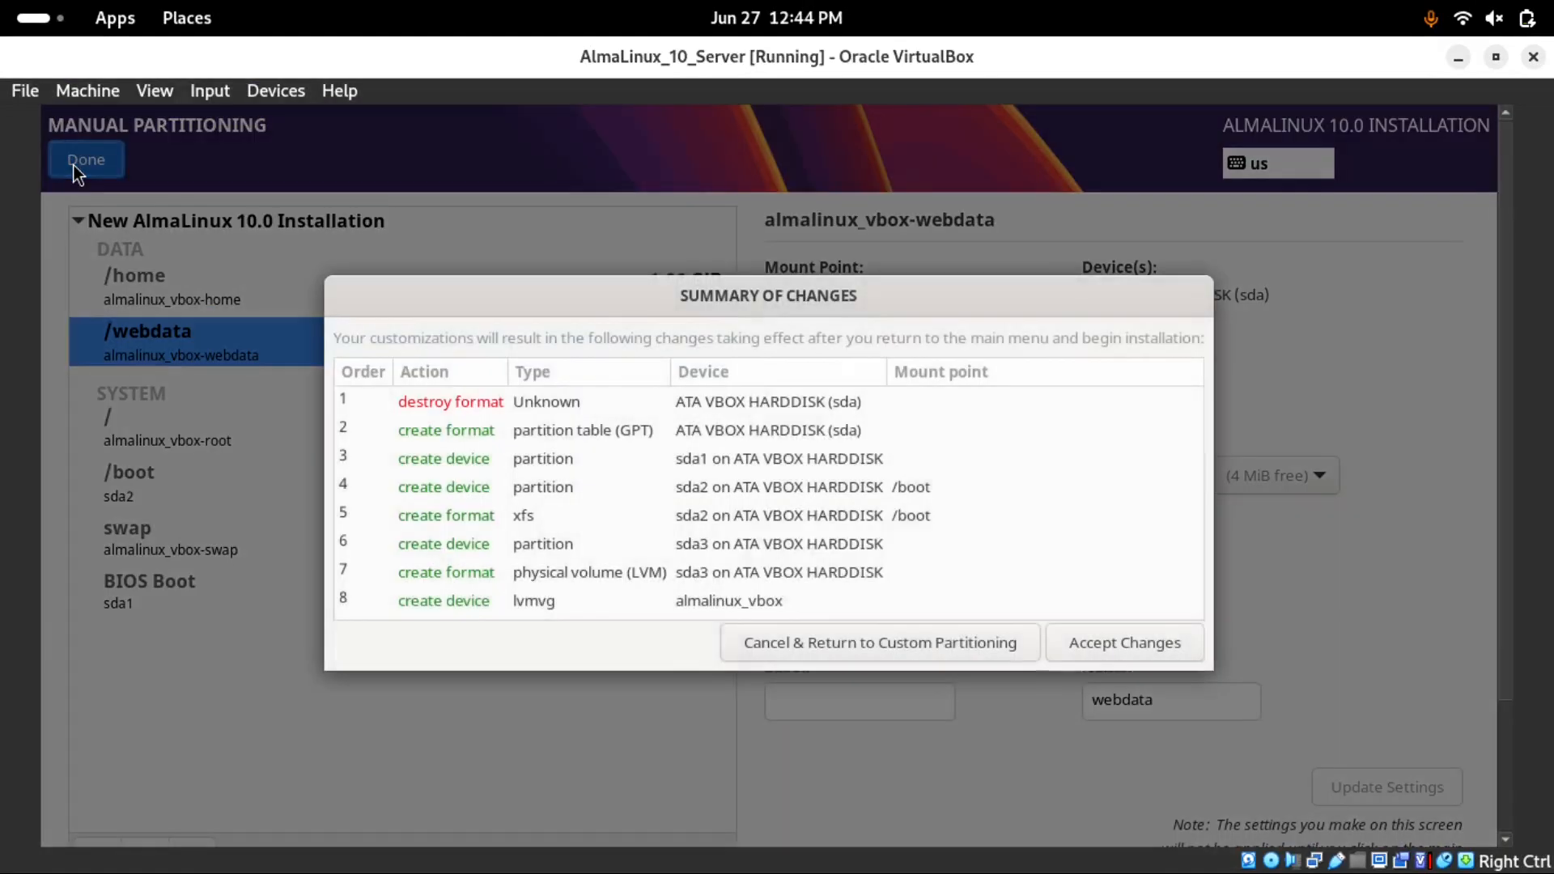
{"action": "left_click", "coordinate": [1075, 643]}
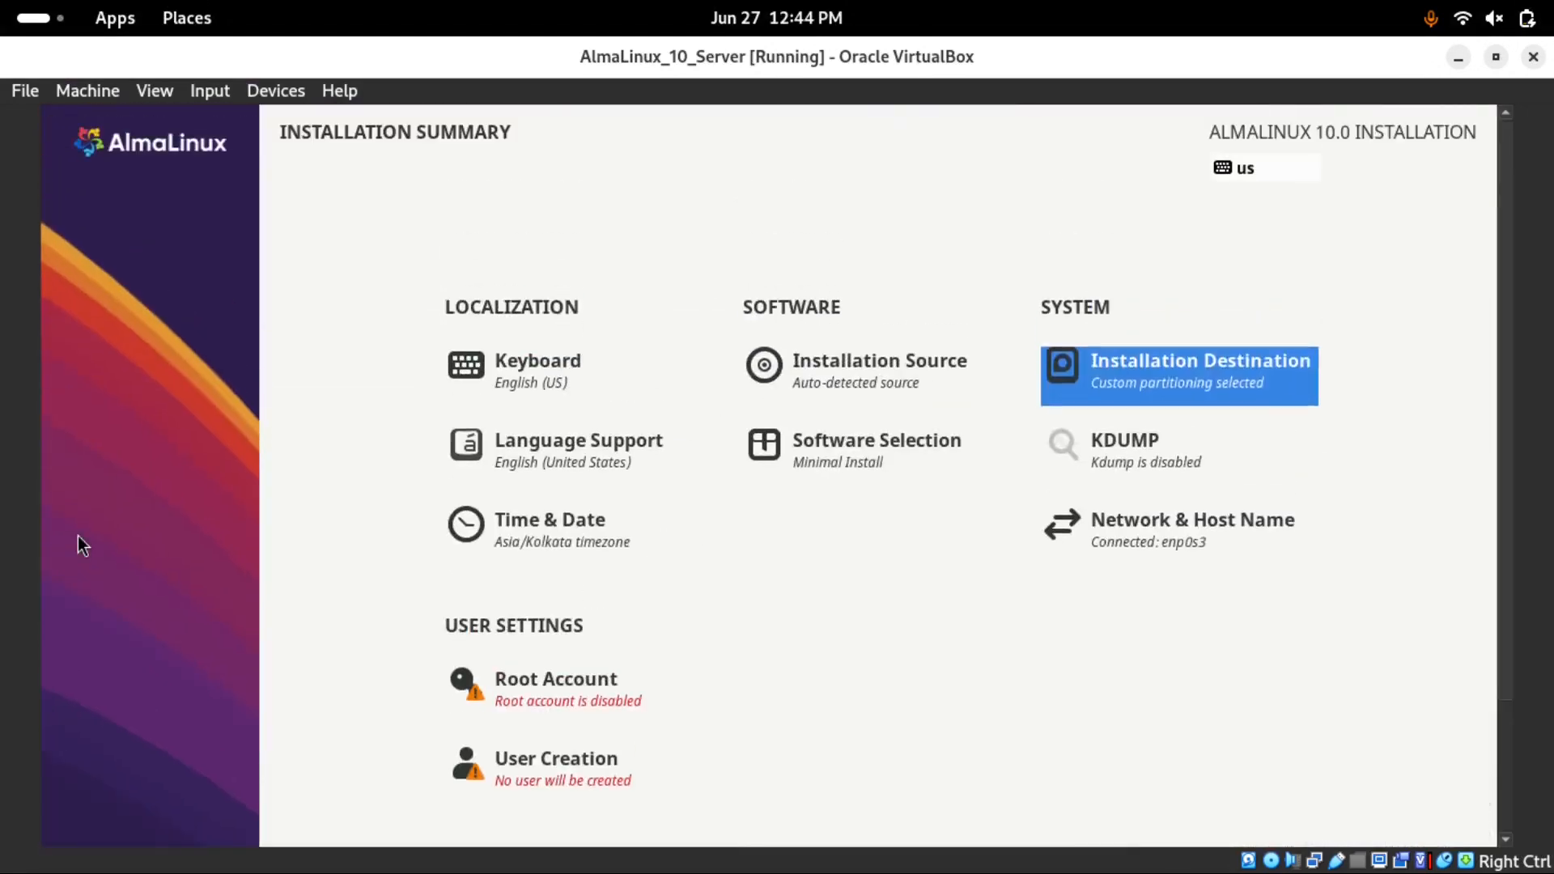
Toggle the root account option, leave it disabled, and return to the summary
{"action": "left_click", "coordinate": [518, 711]}
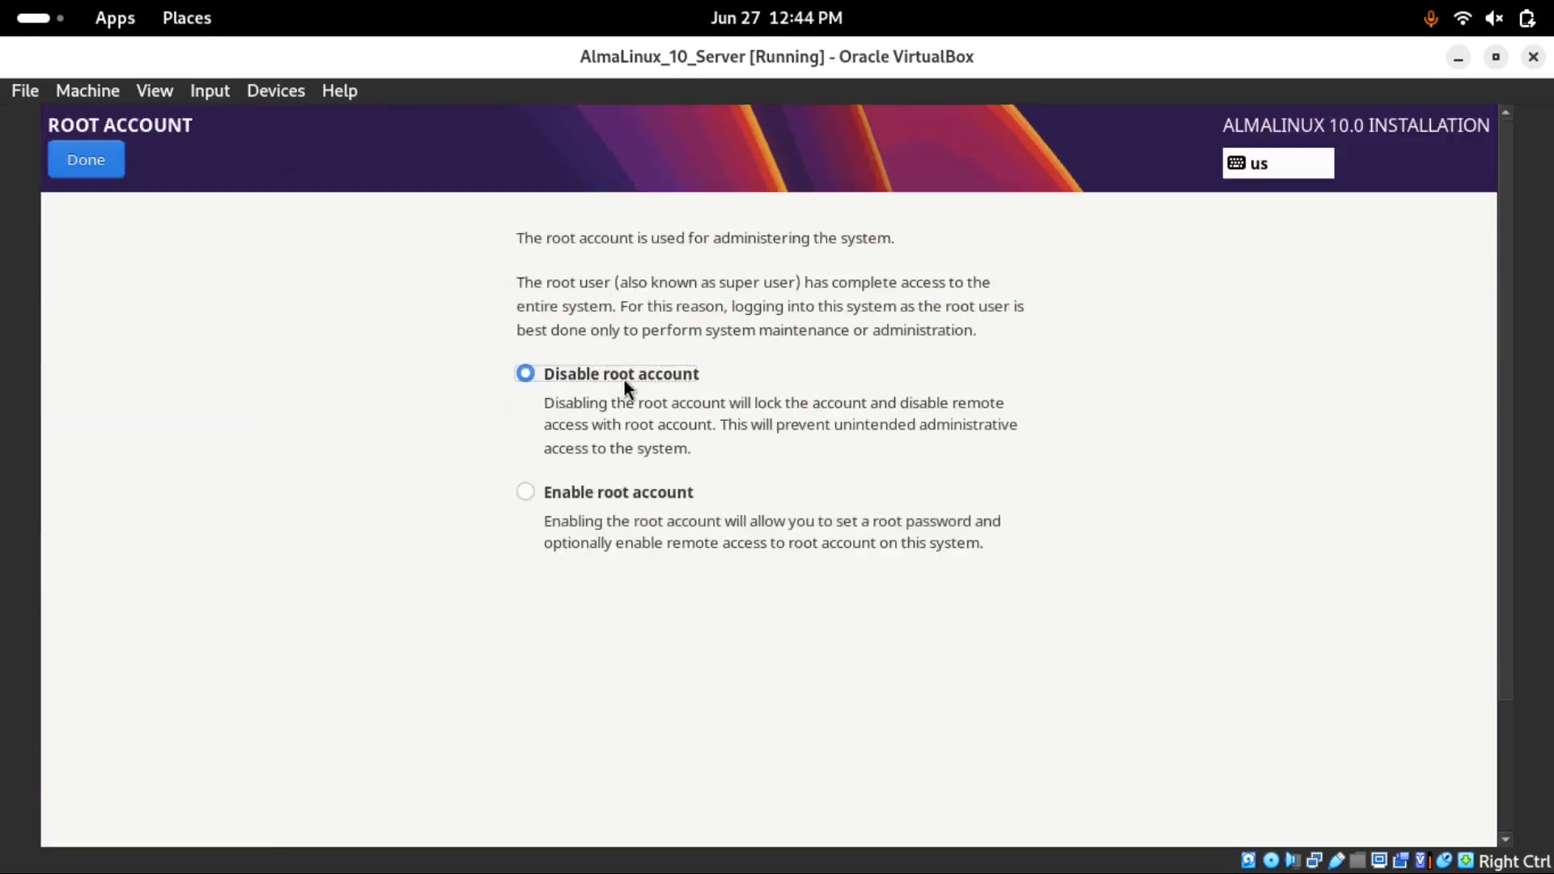
{"action": "left_click", "coordinate": [525, 493]}
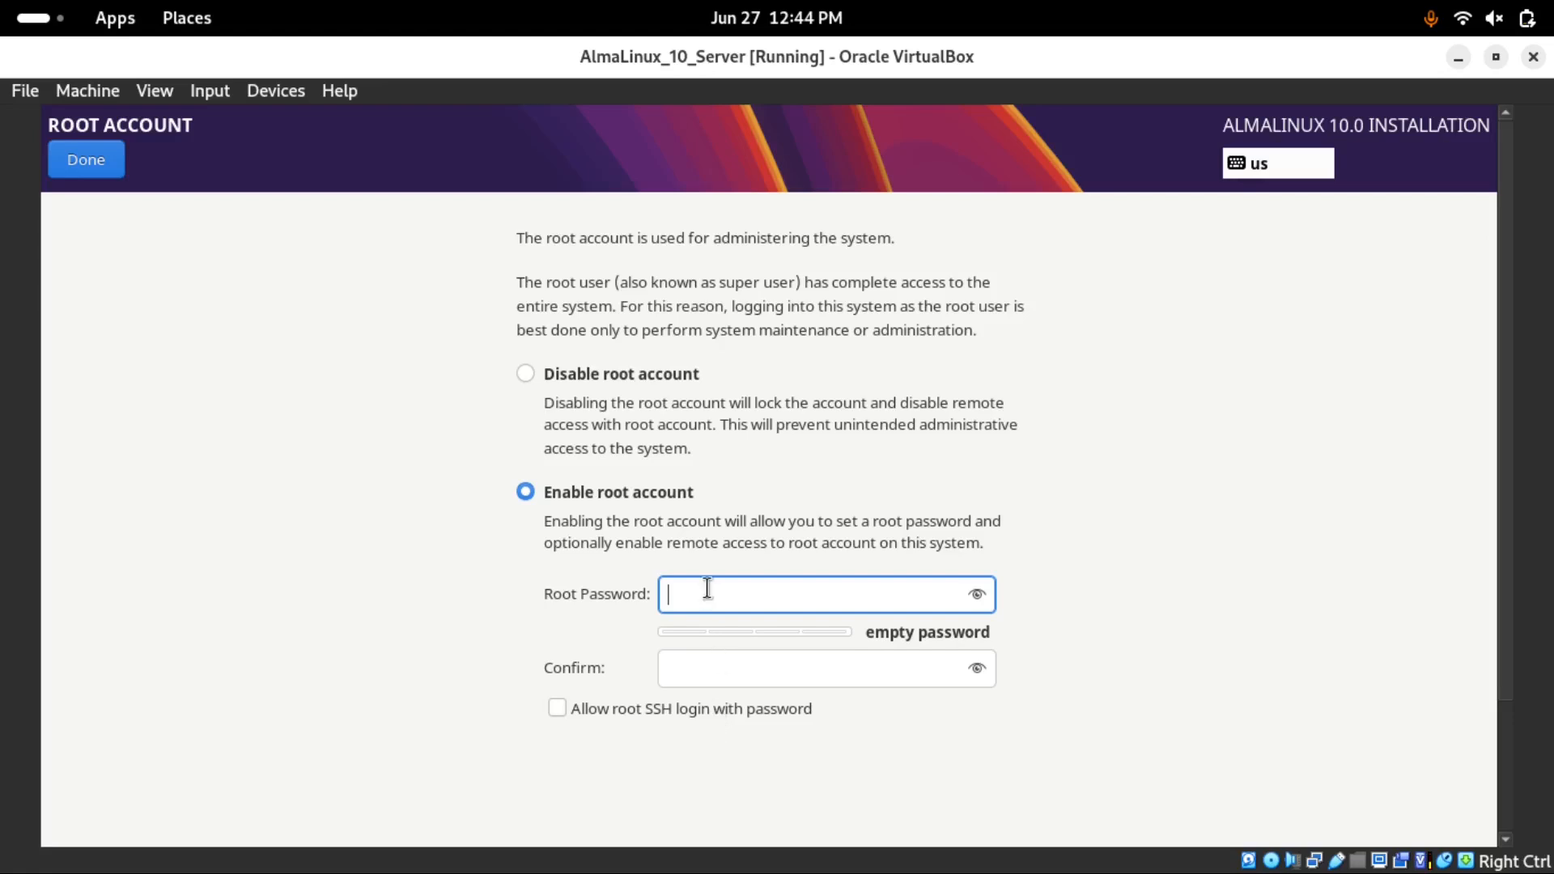
{"action": "left_click", "coordinate": [525, 374]}
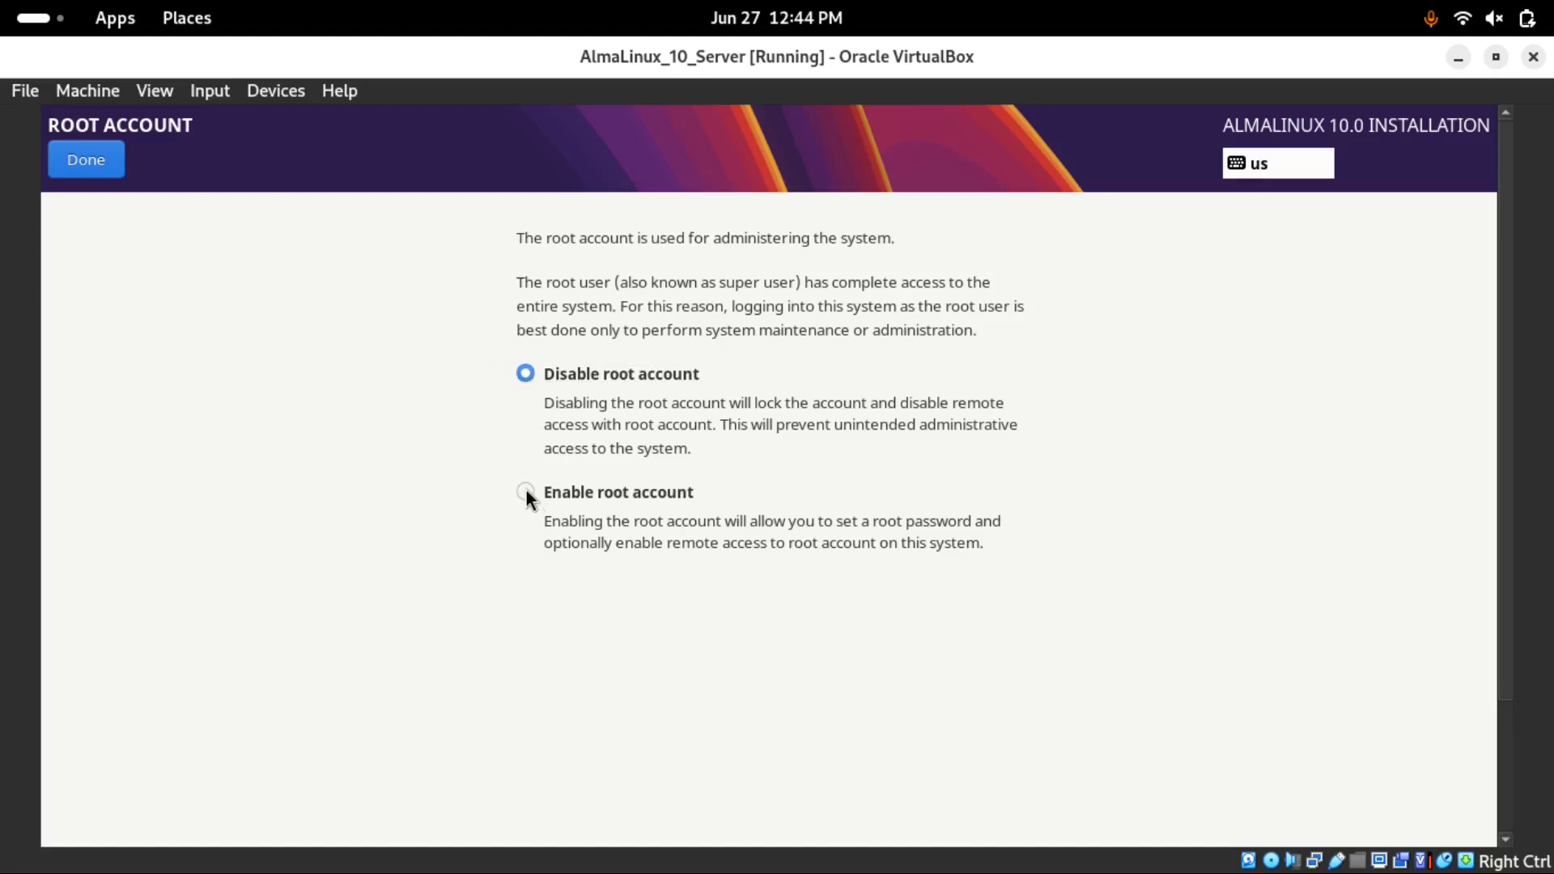
{"action": "left_click", "coordinate": [525, 491]}
{"action": "left_click", "coordinate": [525, 374]}
{"action": "left_click", "coordinate": [102, 157]}
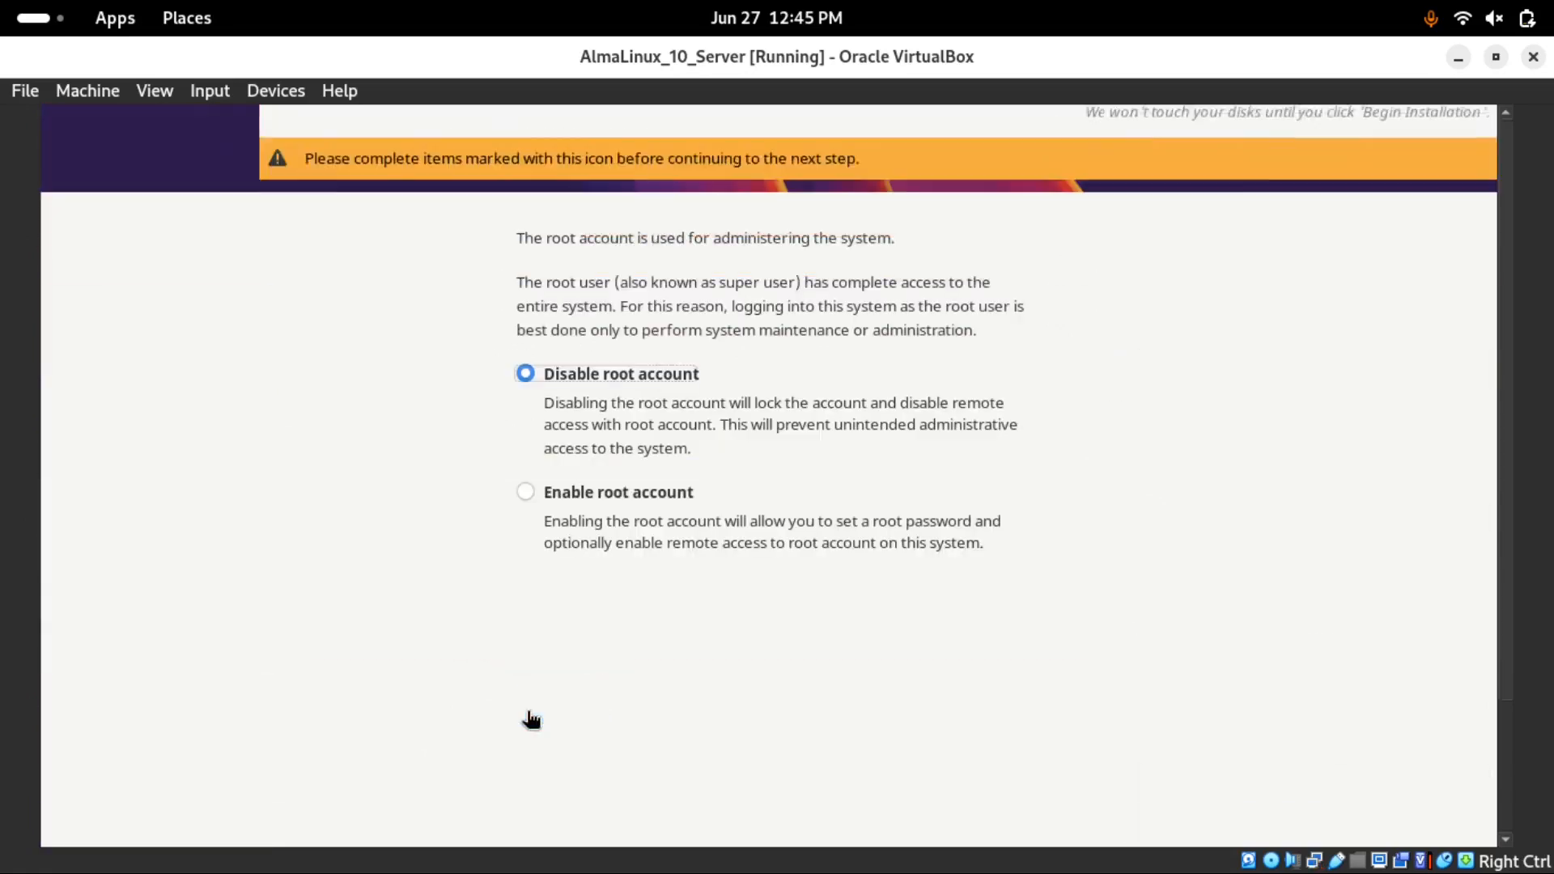
Enable the root account, enter and confirm the root password, and save it
{"action": "left_click", "coordinate": [531, 718]}
{"action": "left_click", "coordinate": [531, 493]}
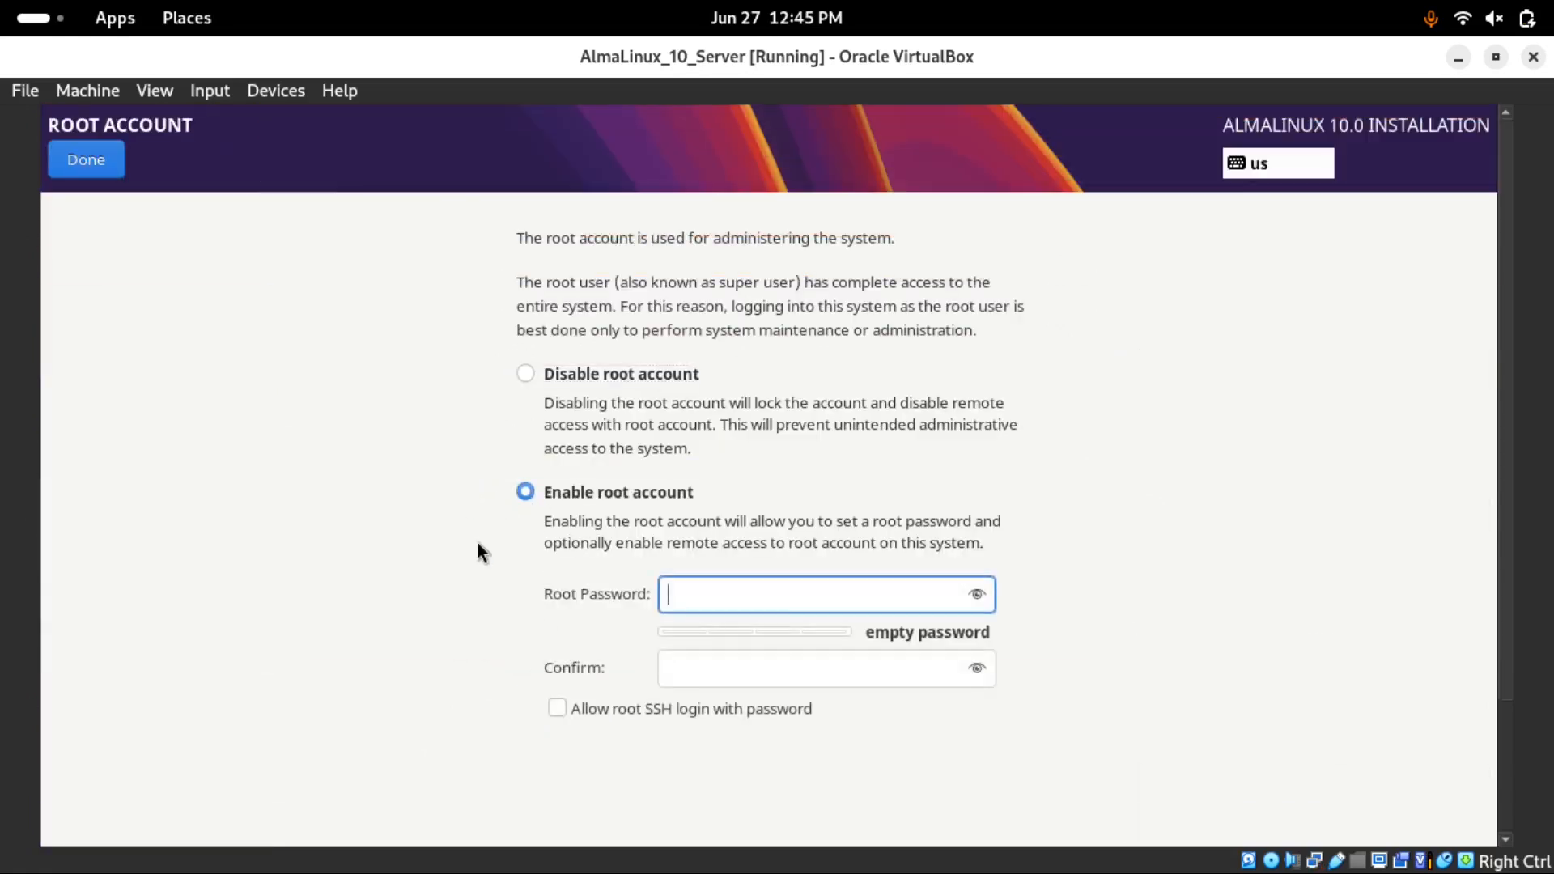
{"action": "type", "text": "*****"}
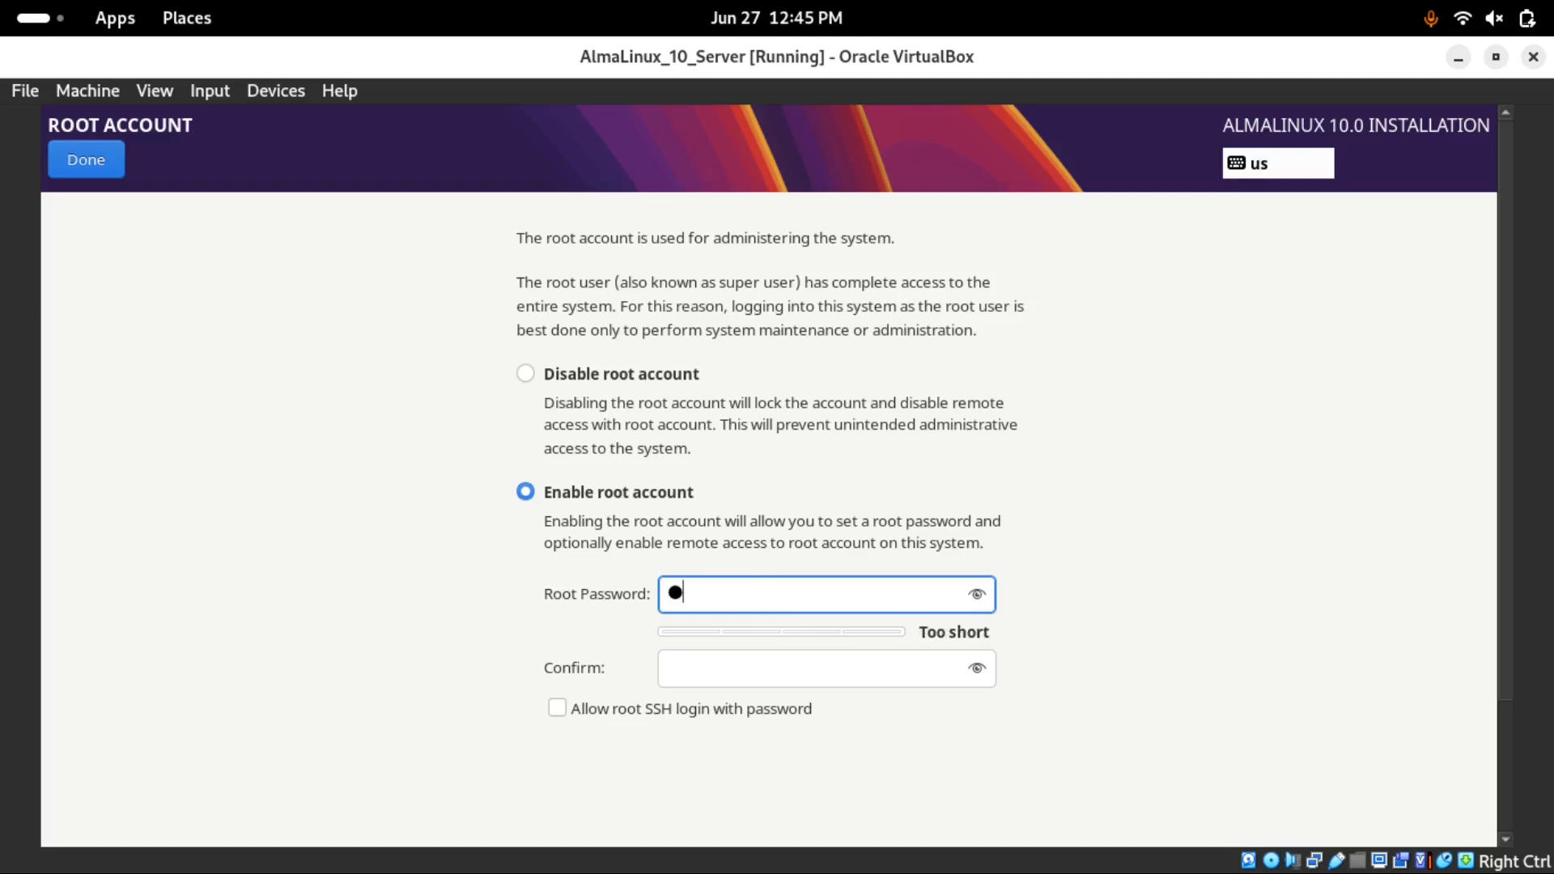
{"action": "type", "text": "*****"}
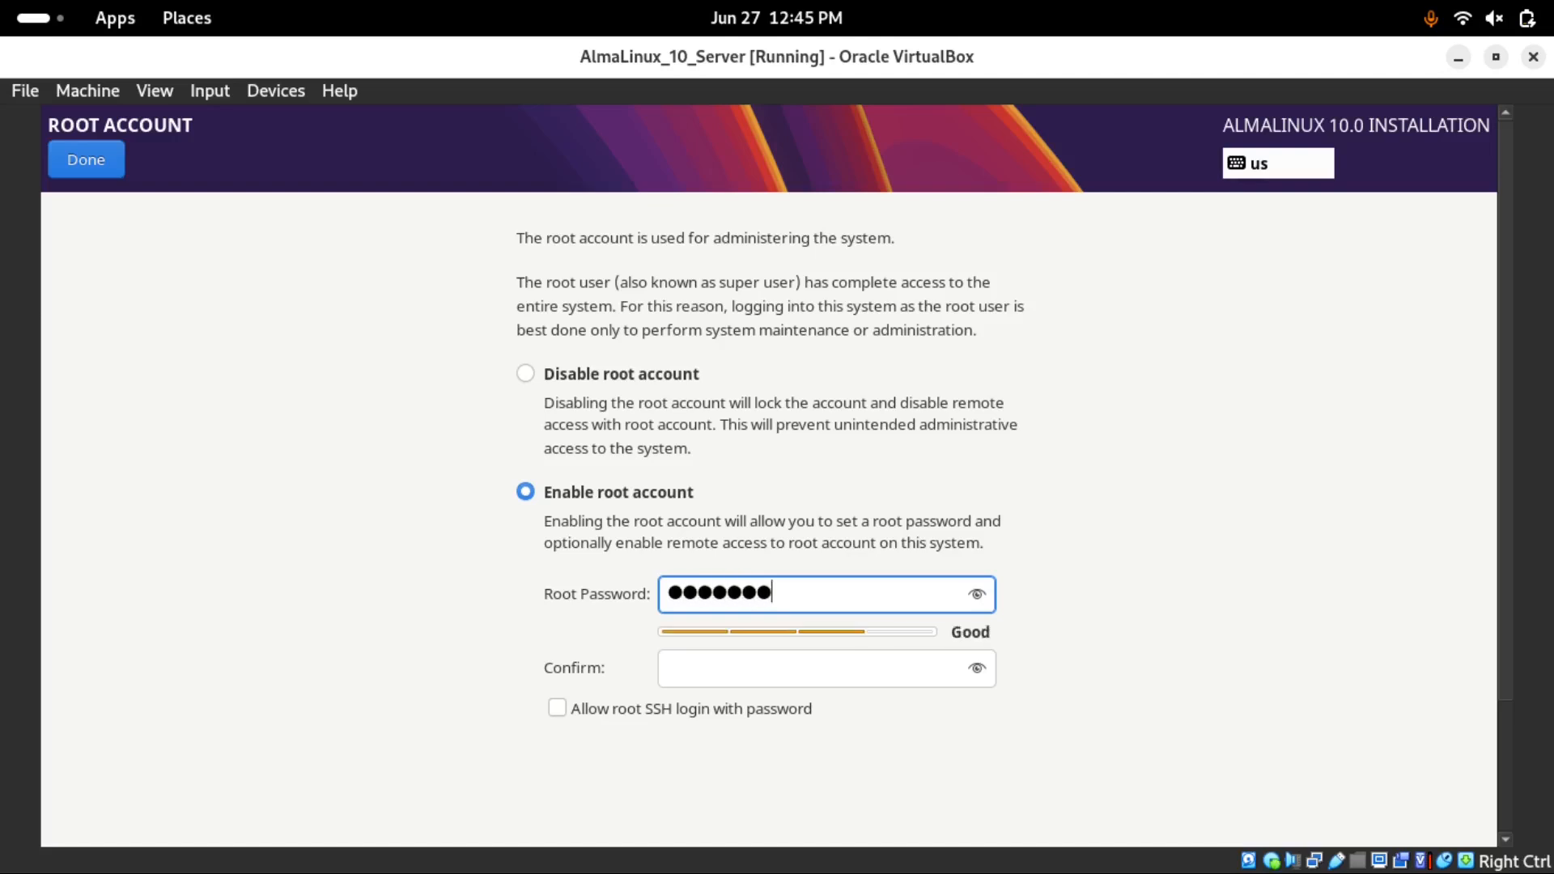
{"action": "key", "text": "Tab"}
{"action": "key", "text": "Tab"}
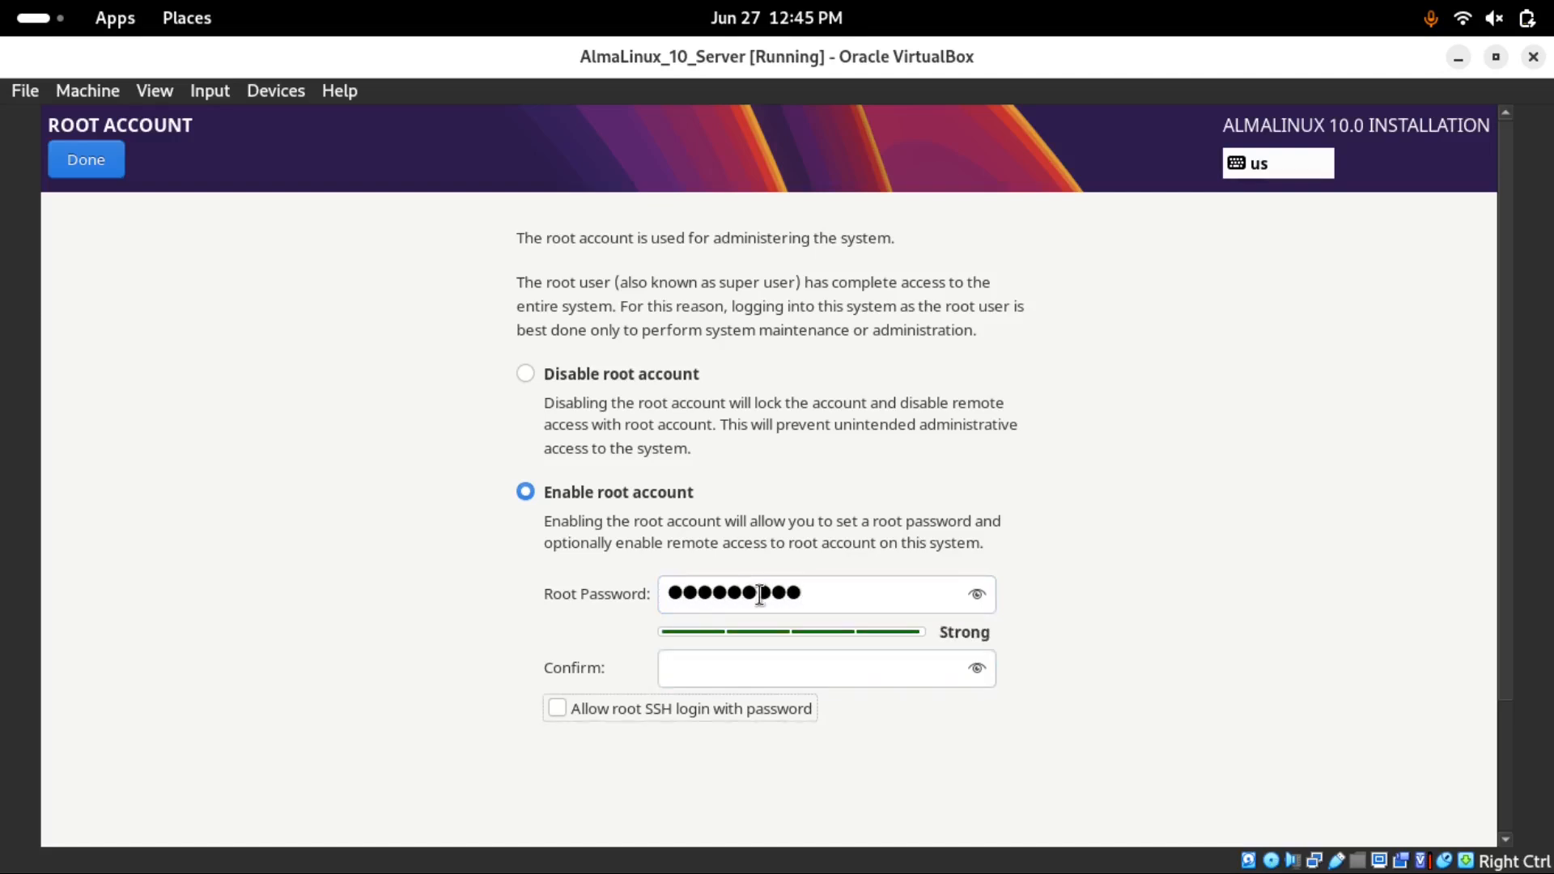
{"action": "left_click", "coordinate": [683, 663]}
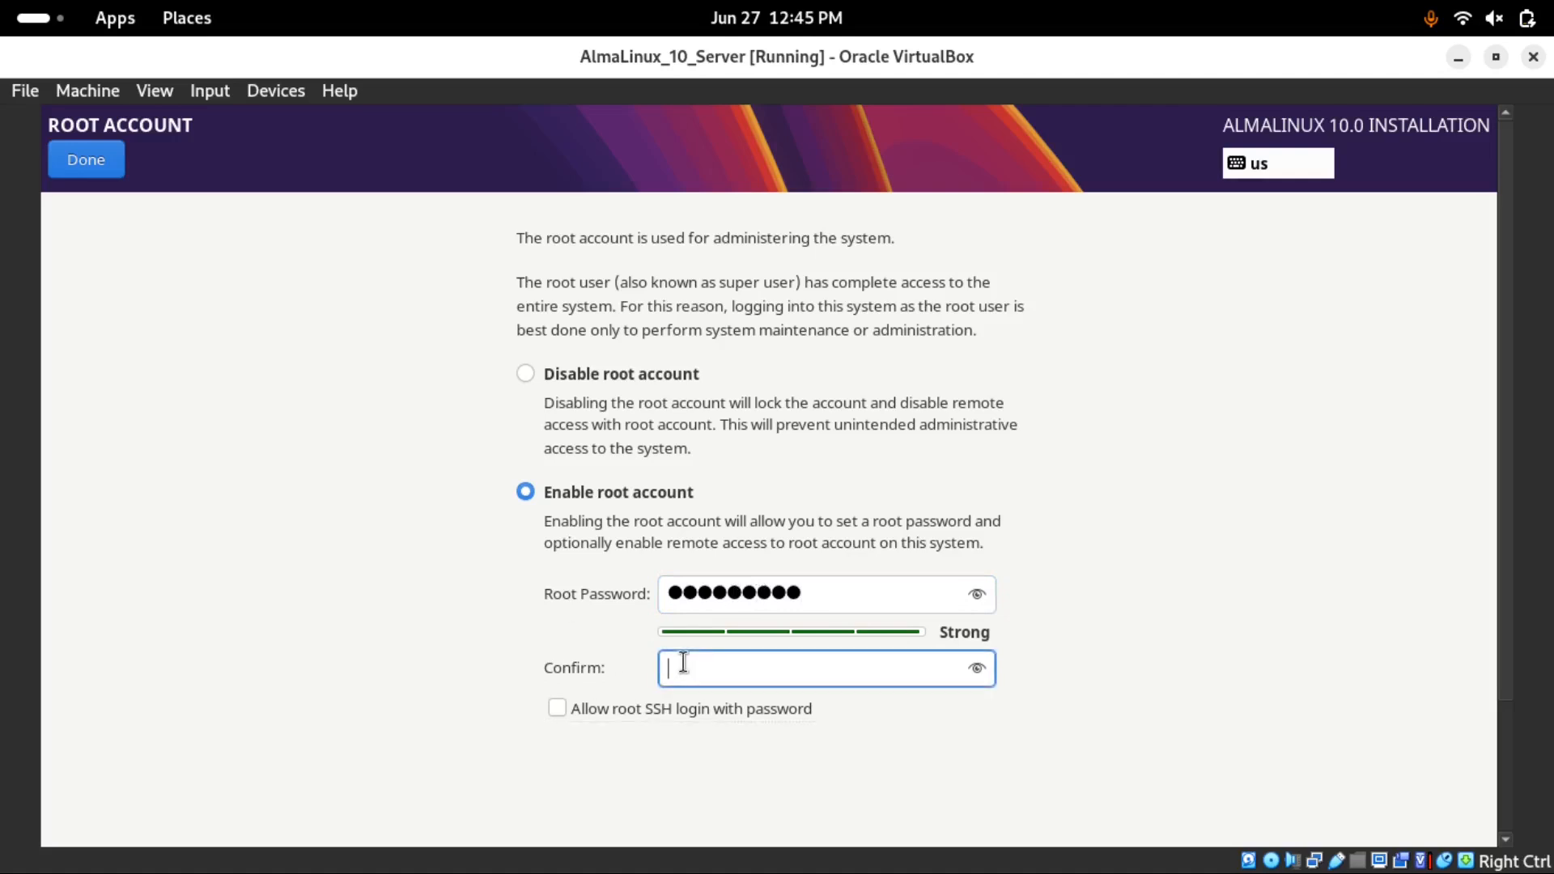
{"action": "type", "text": "*********"}
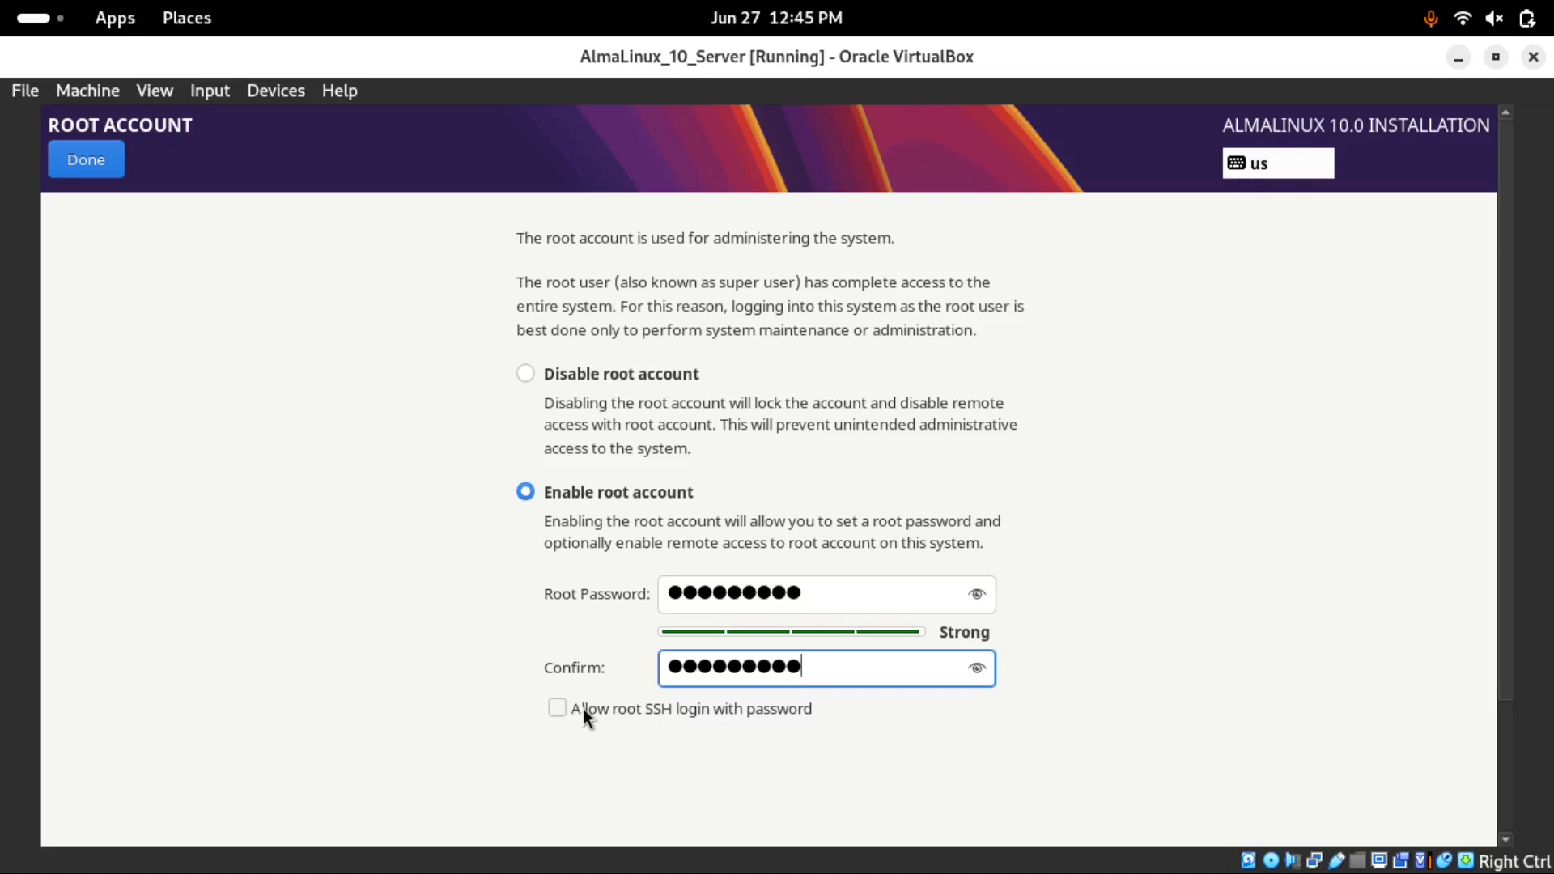
{"action": "left_click", "coordinate": [76, 157]}
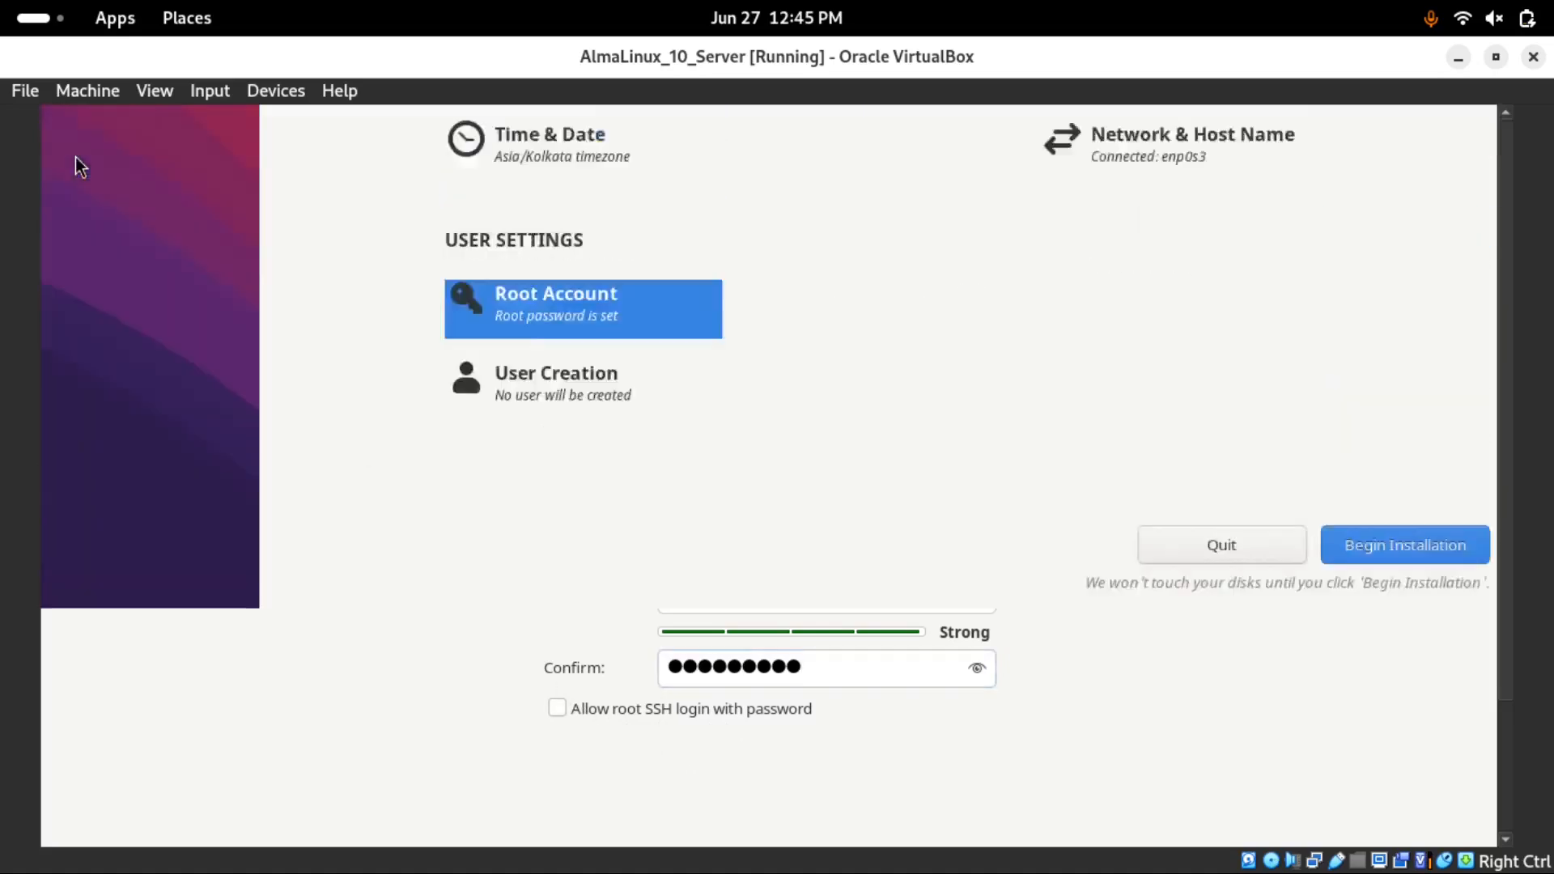
Open Create User and enter 'systemadmin' as the new user's name
{"action": "left_click", "coordinate": [527, 786]}
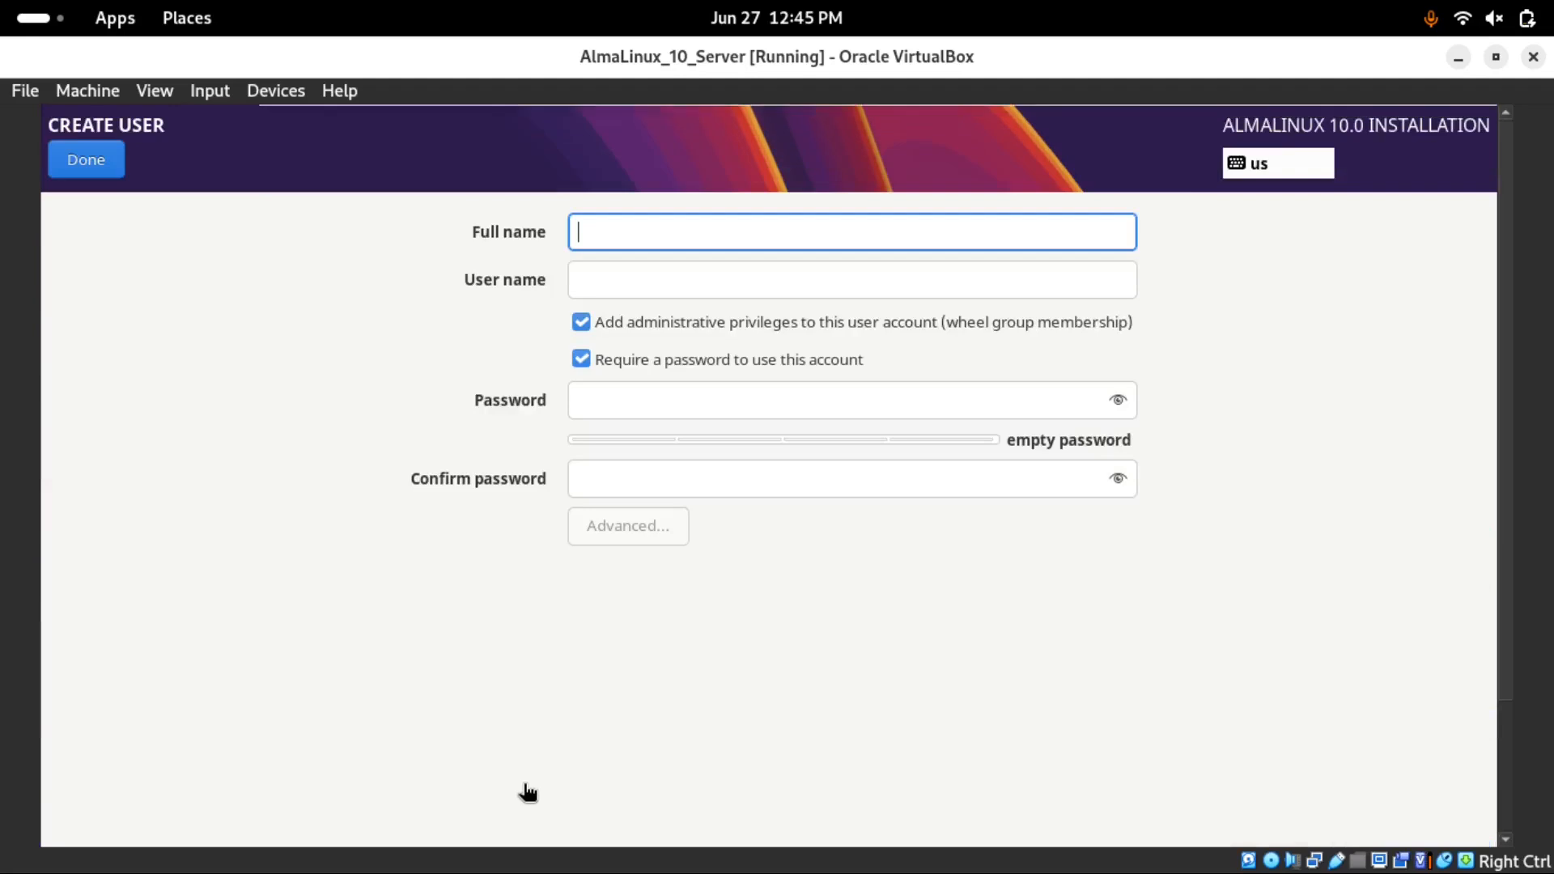
{"action": "type", "text": "s"}
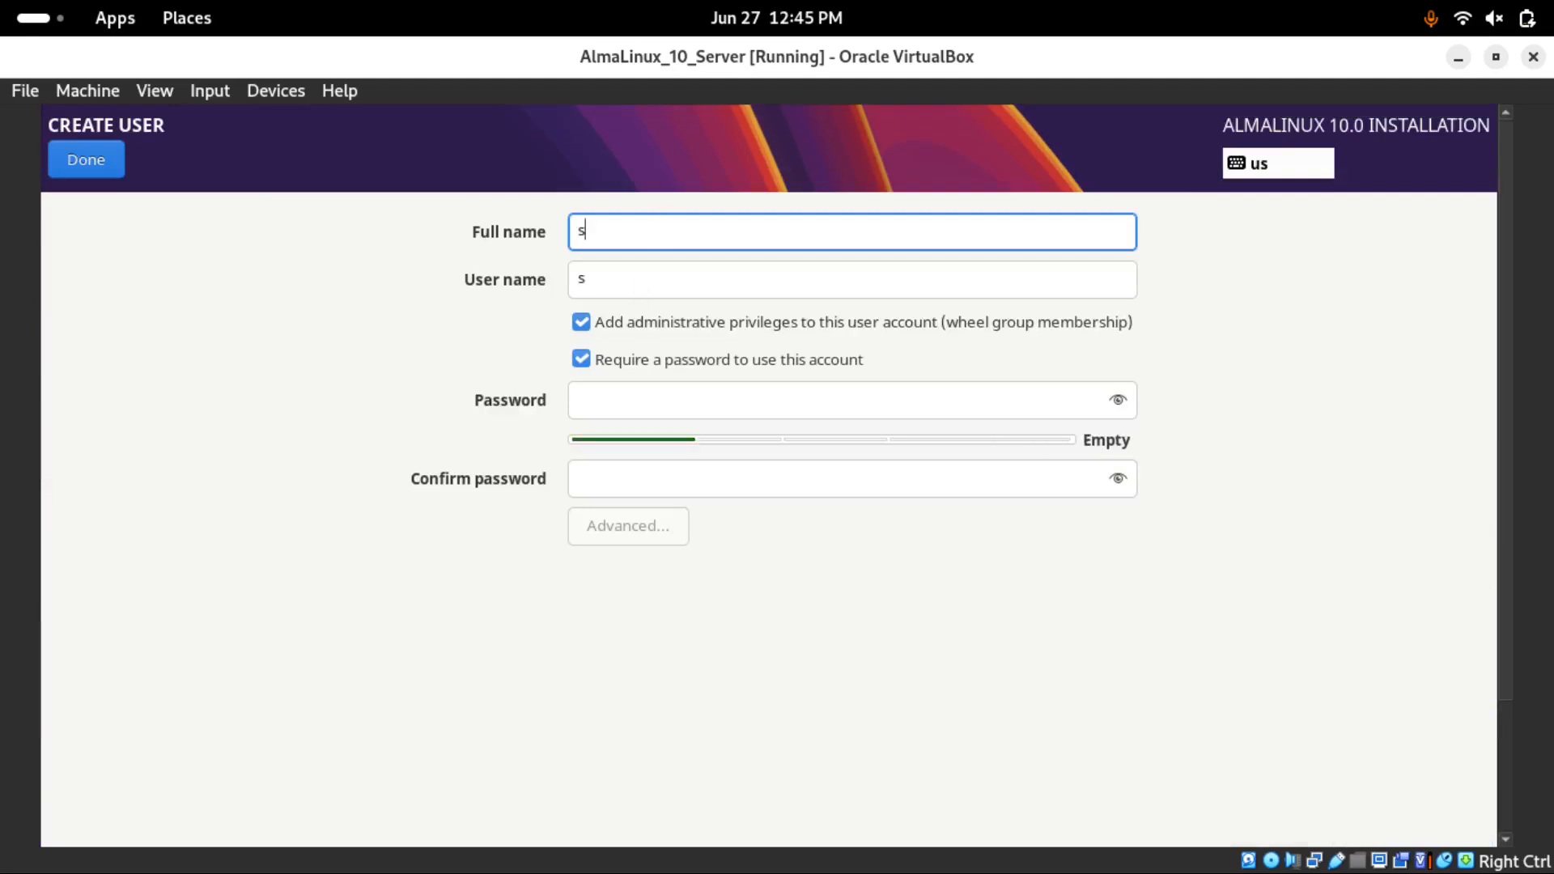
{"action": "type", "text": "ysadminuser"}
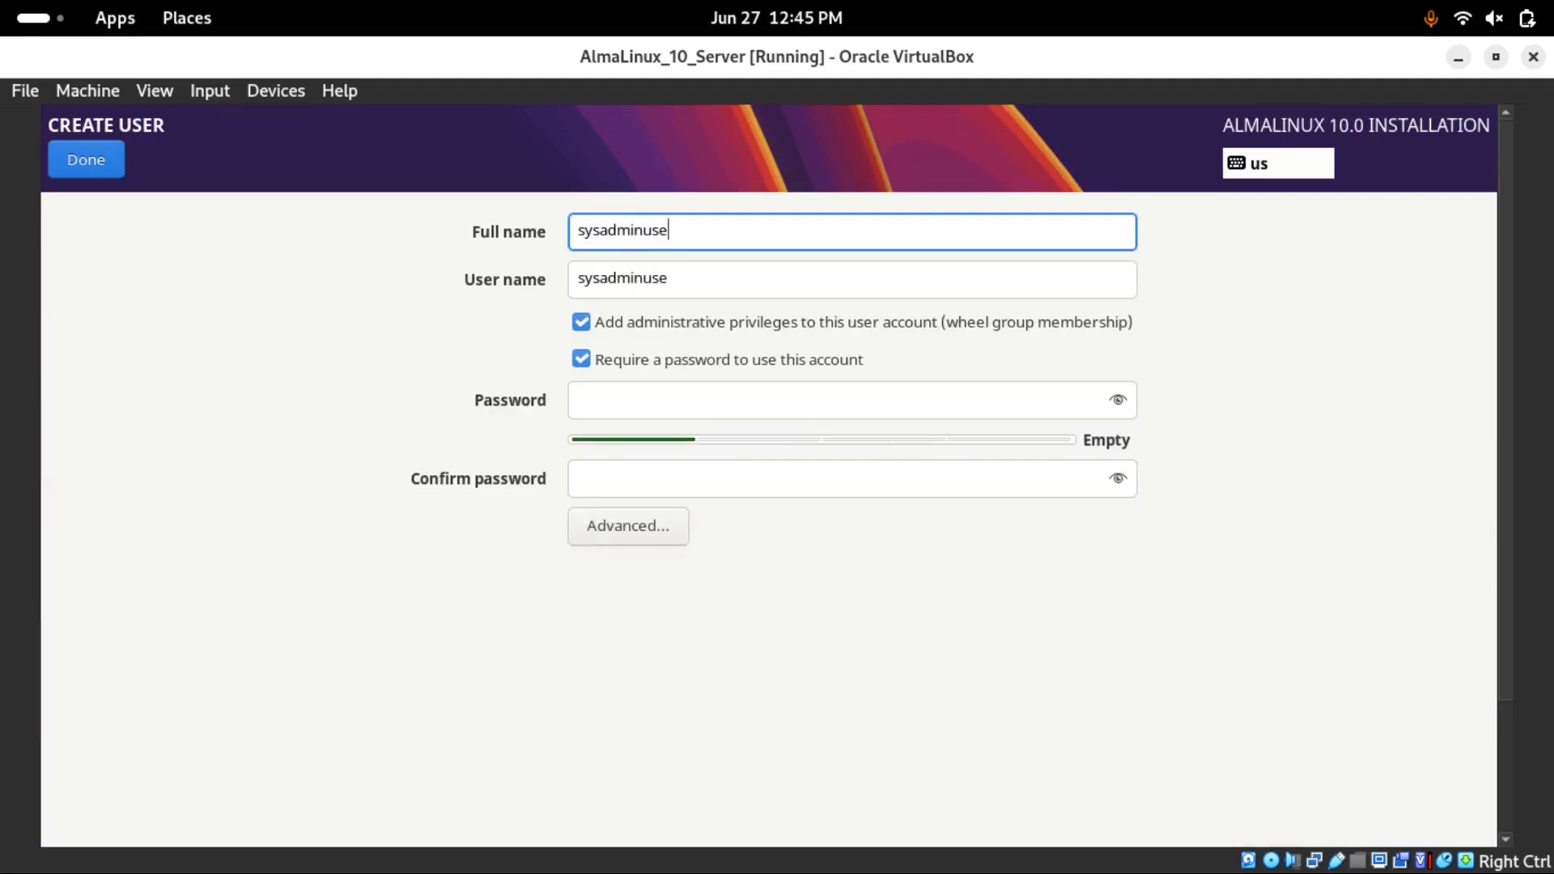
{"action": "key", "text": "BackSpace"}
{"action": "key", "text": "BackSpace"}
{"action": "key", "text": "BackSpace"}
{"action": "key", "text": "BackSpace"}
{"action": "key", "text": "BackSpace"}
{"action": "key", "text": "BackSpace"}
{"action": "key", "text": "BackSpace"}
{"action": "key", "text": "BackSpace"}
{"action": "key", "text": "BackSpace"}
{"action": "key", "text": "BackSpace"}
{"action": "key", "text": "BackSpace"}
{"action": "key", "text": "BackSpace"}
{"action": "type", "text": "sys"}
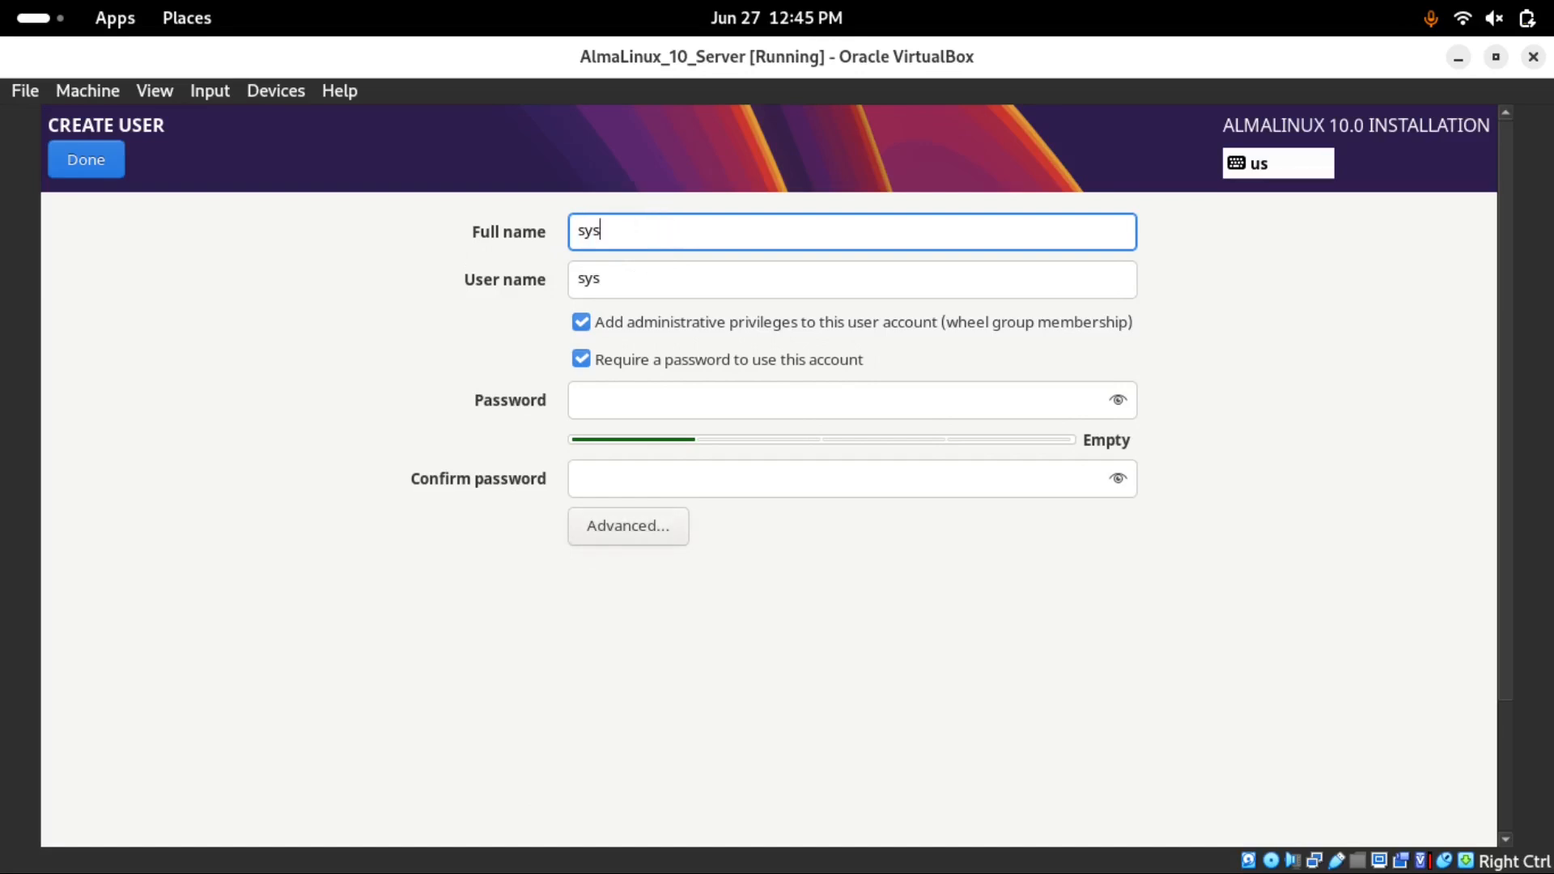
{"action": "type", "text": "temadmin"}
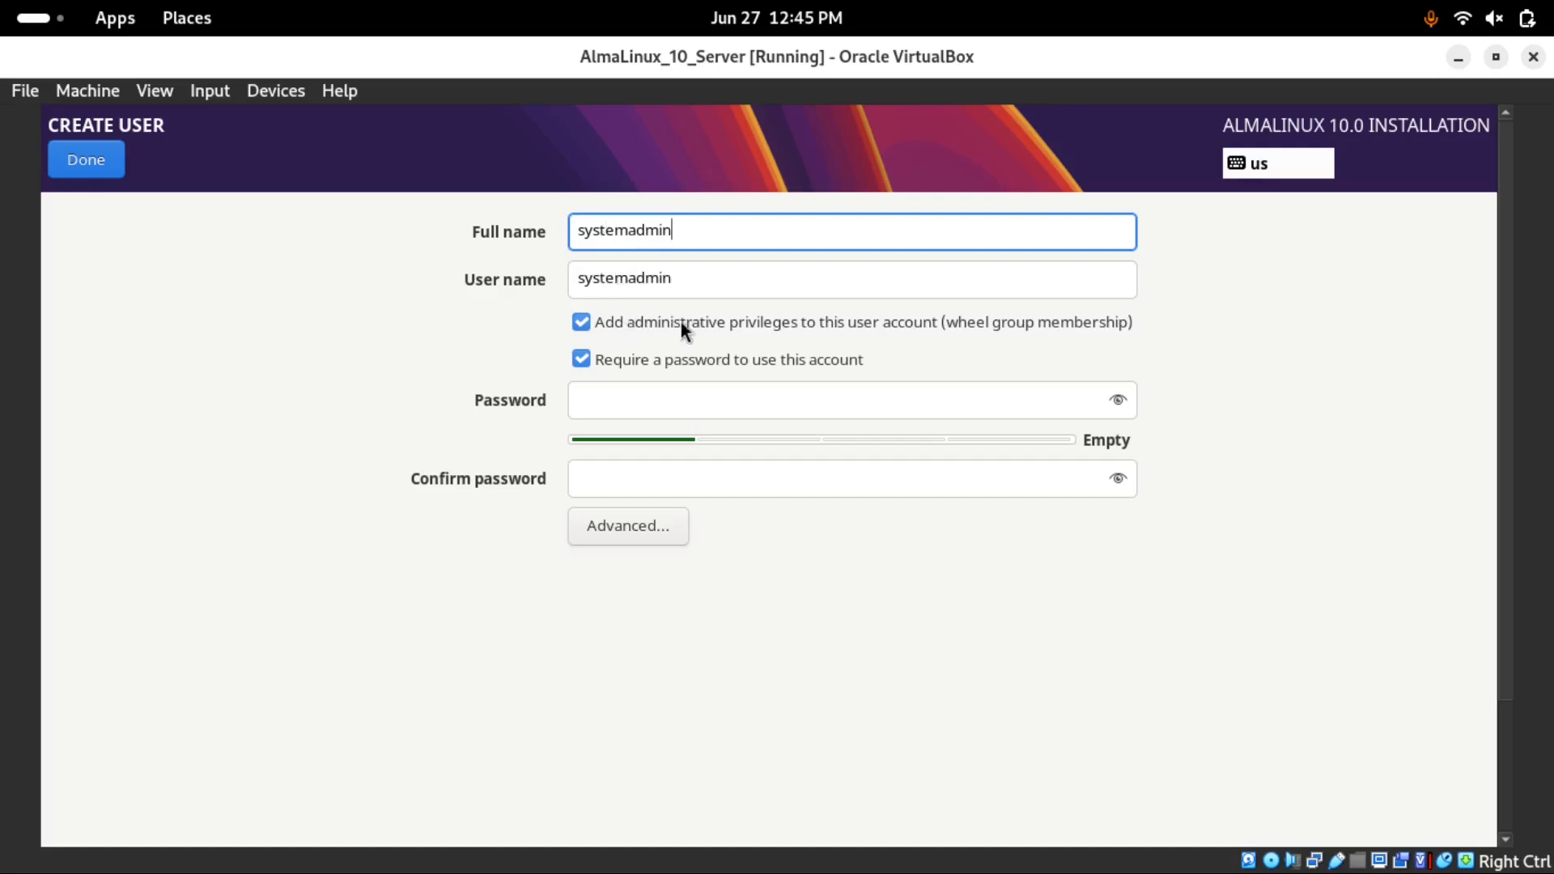
Enter the new user's password and retype it in Confirm password
{"action": "left_click", "coordinate": [637, 403]}
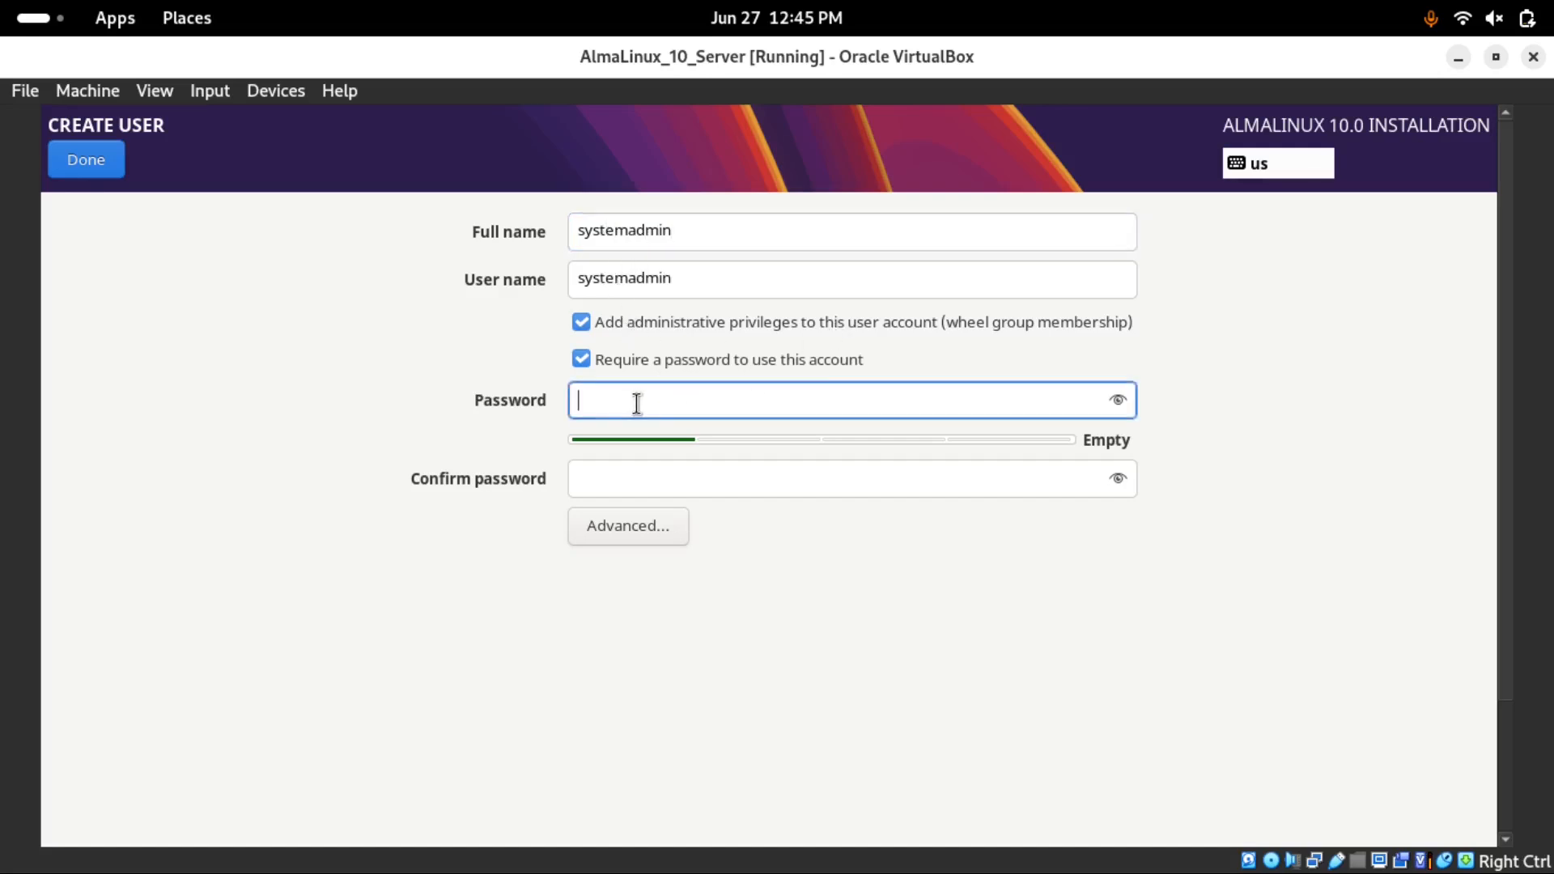
{"action": "type", "text": "******"}
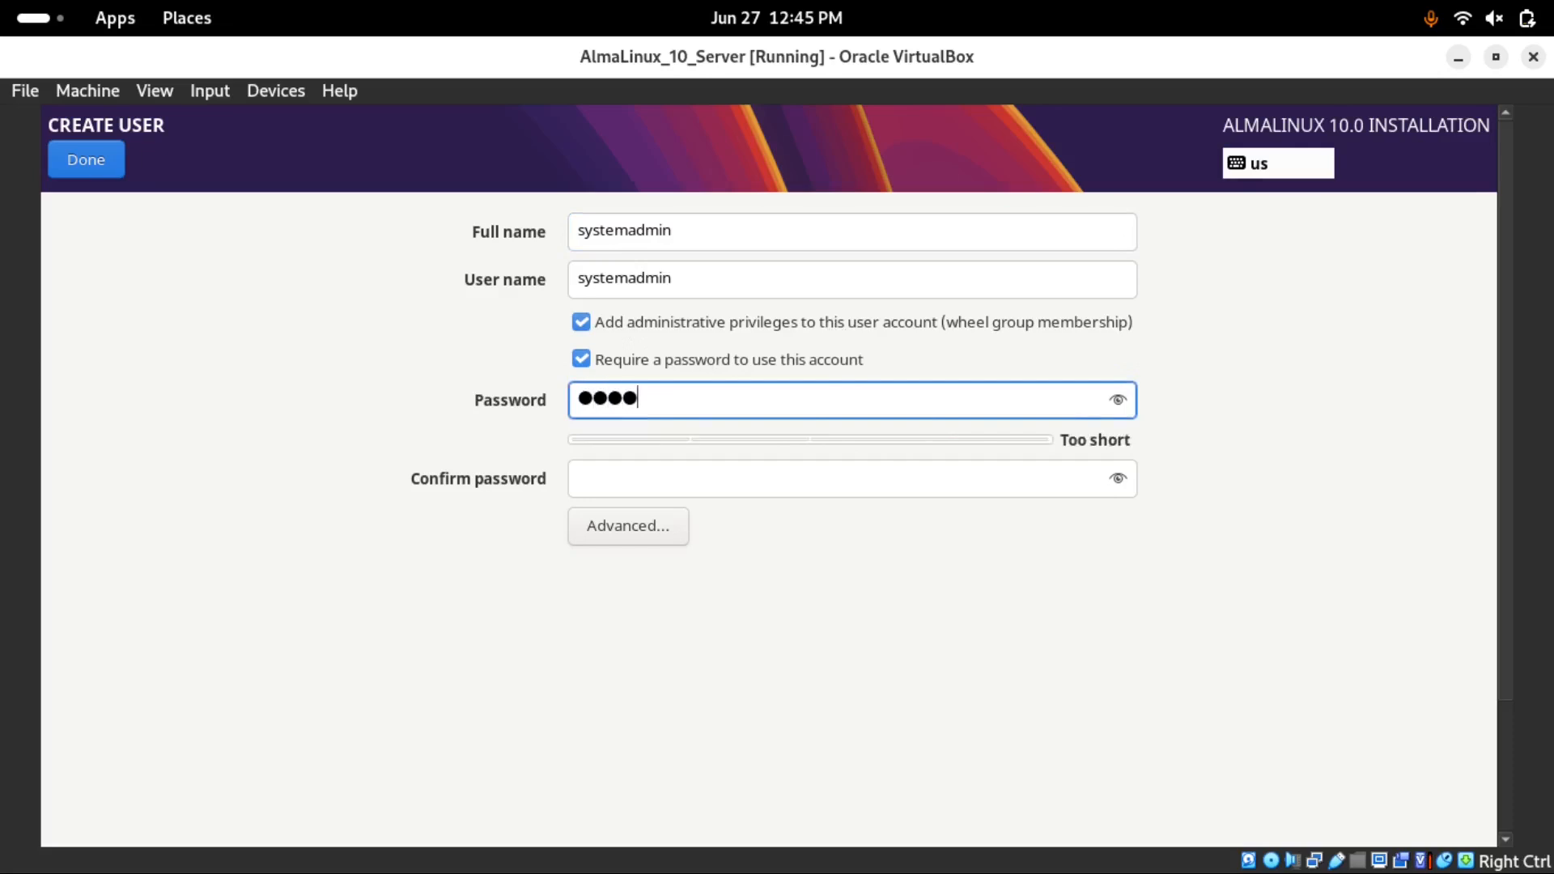
{"action": "type", "text": "*****"}
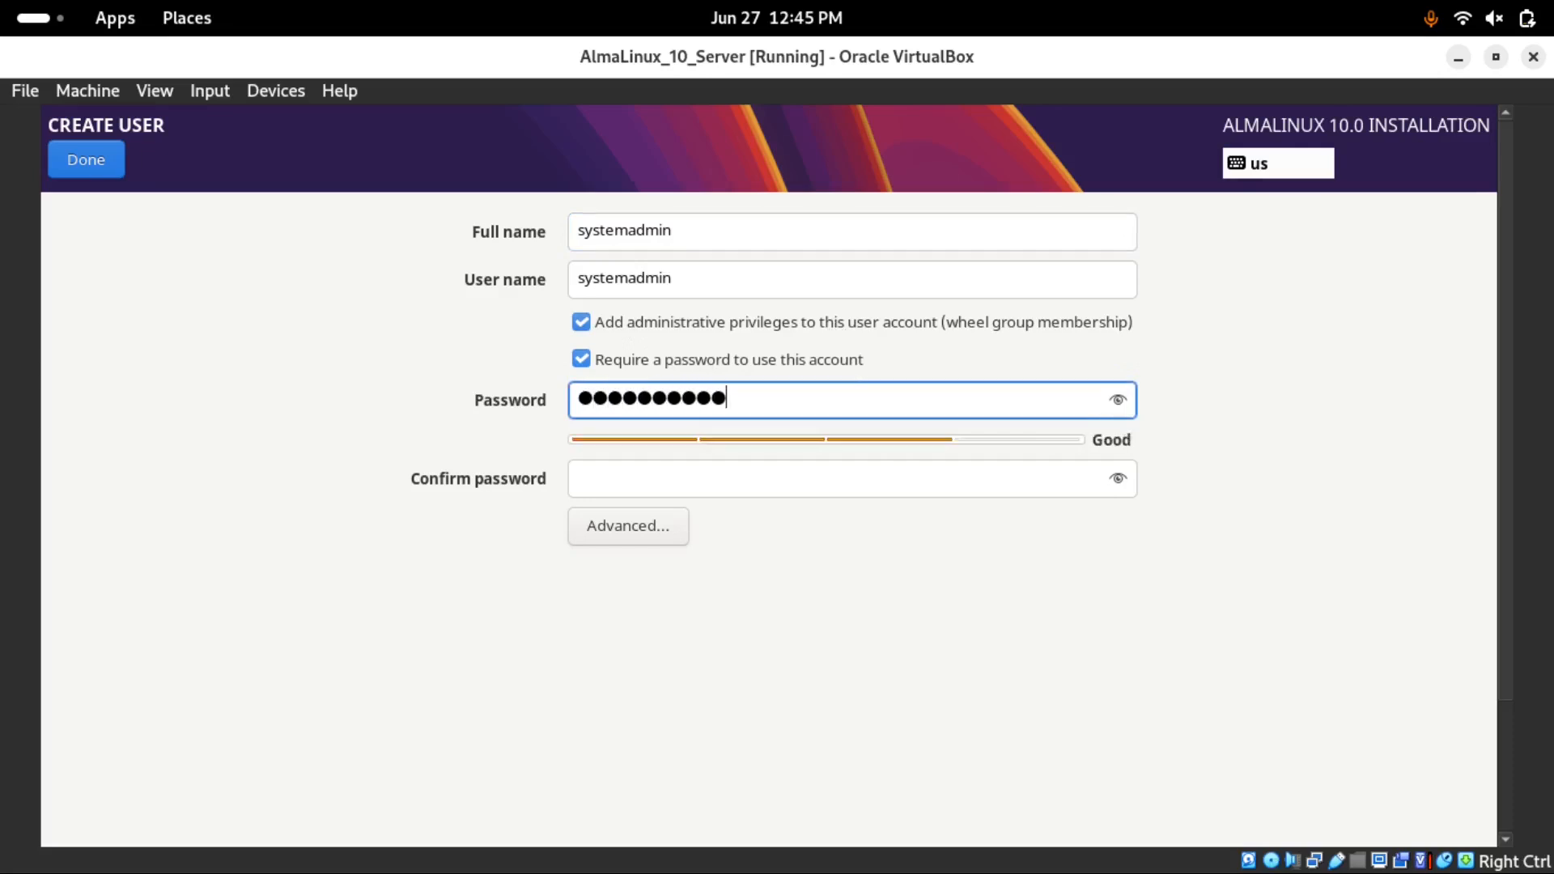
{"action": "type", "text": "*"}
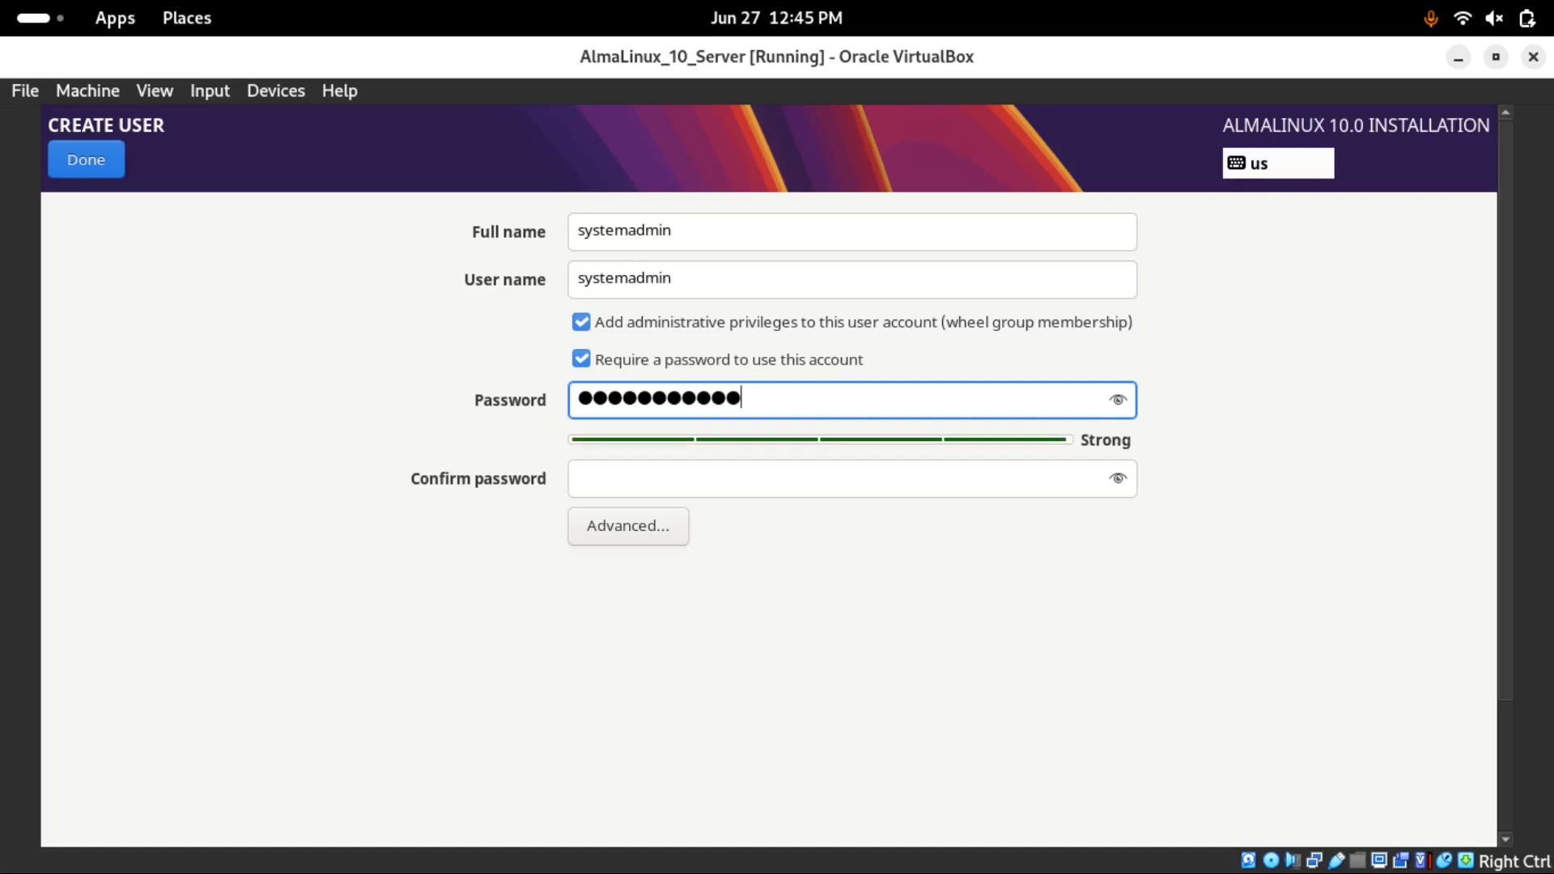
{"action": "left_click", "coordinate": [620, 482]}
{"action": "type", "text": "************"}
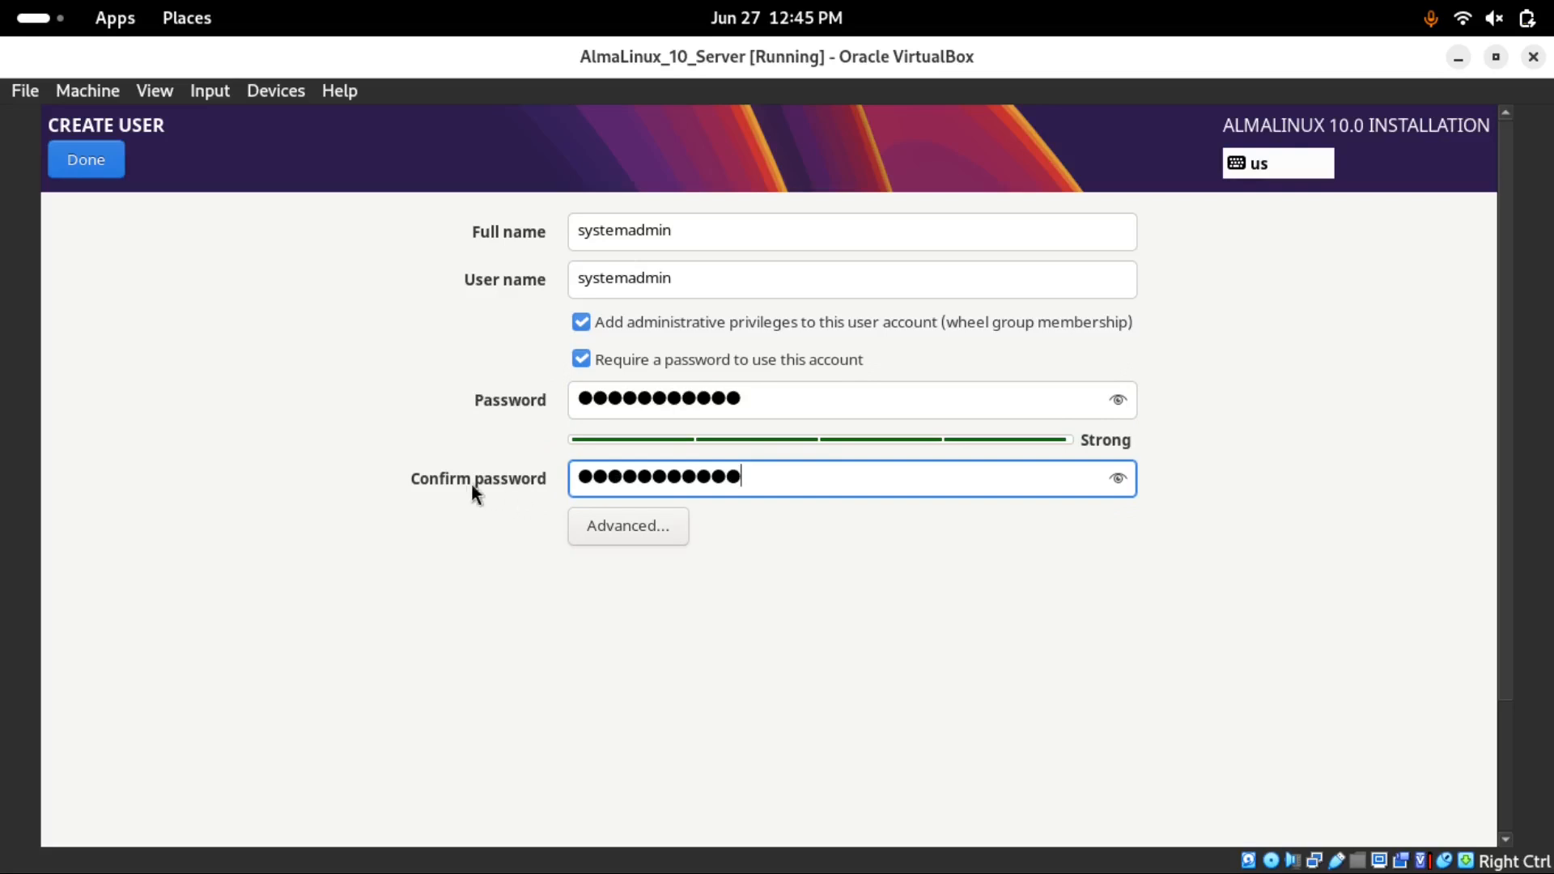
Finish the user, let the installation complete, and switch the VM to full-screen mode
{"action": "left_click", "coordinate": [86, 167]}
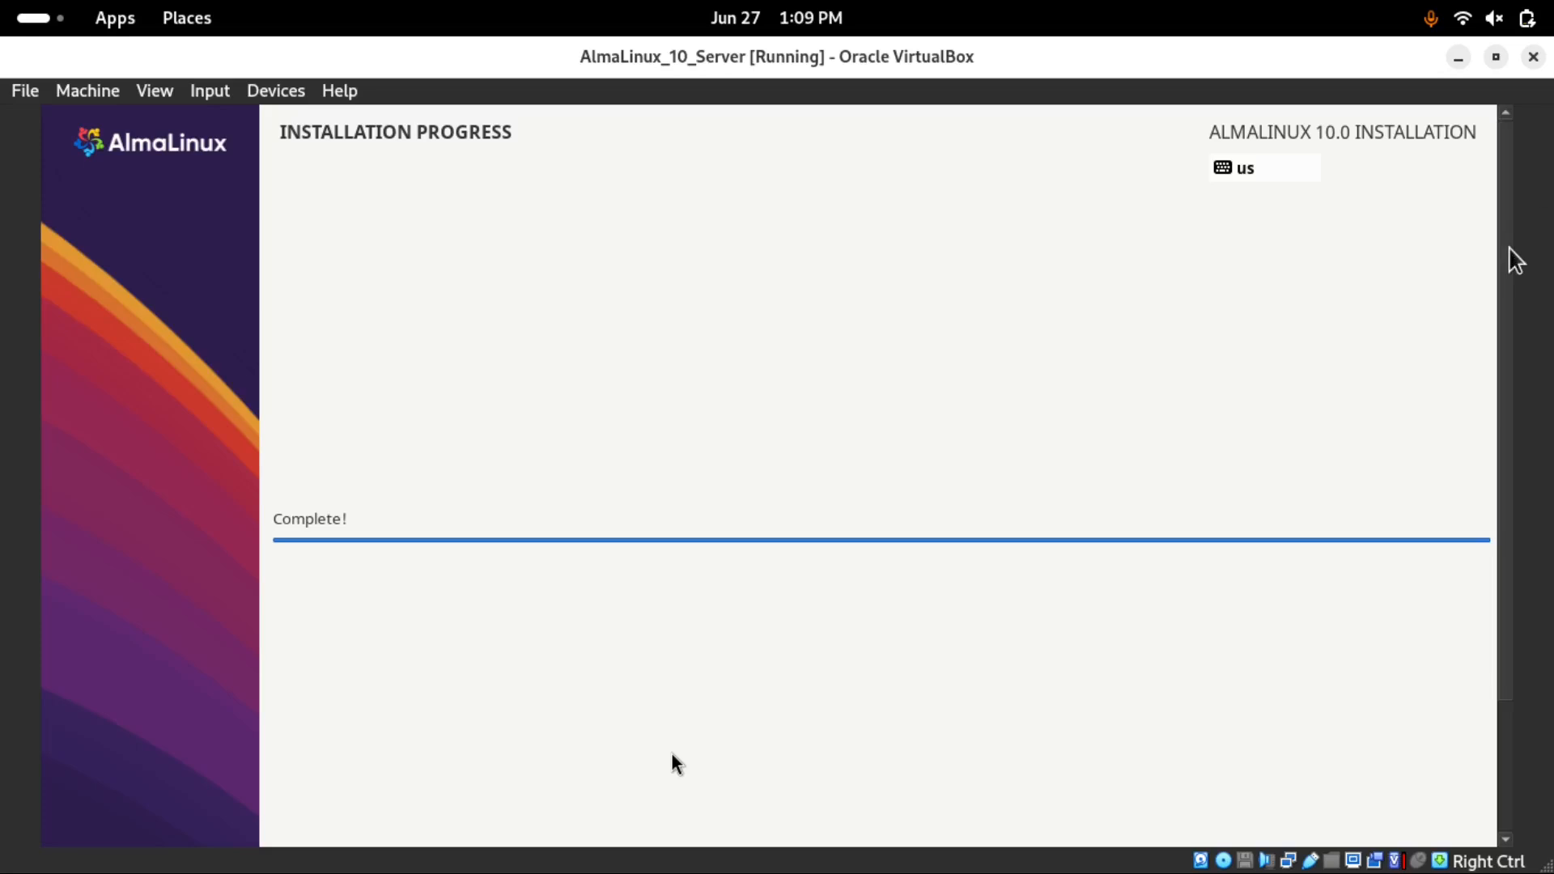
{"action": "left_click", "coordinate": [1495, 57]}
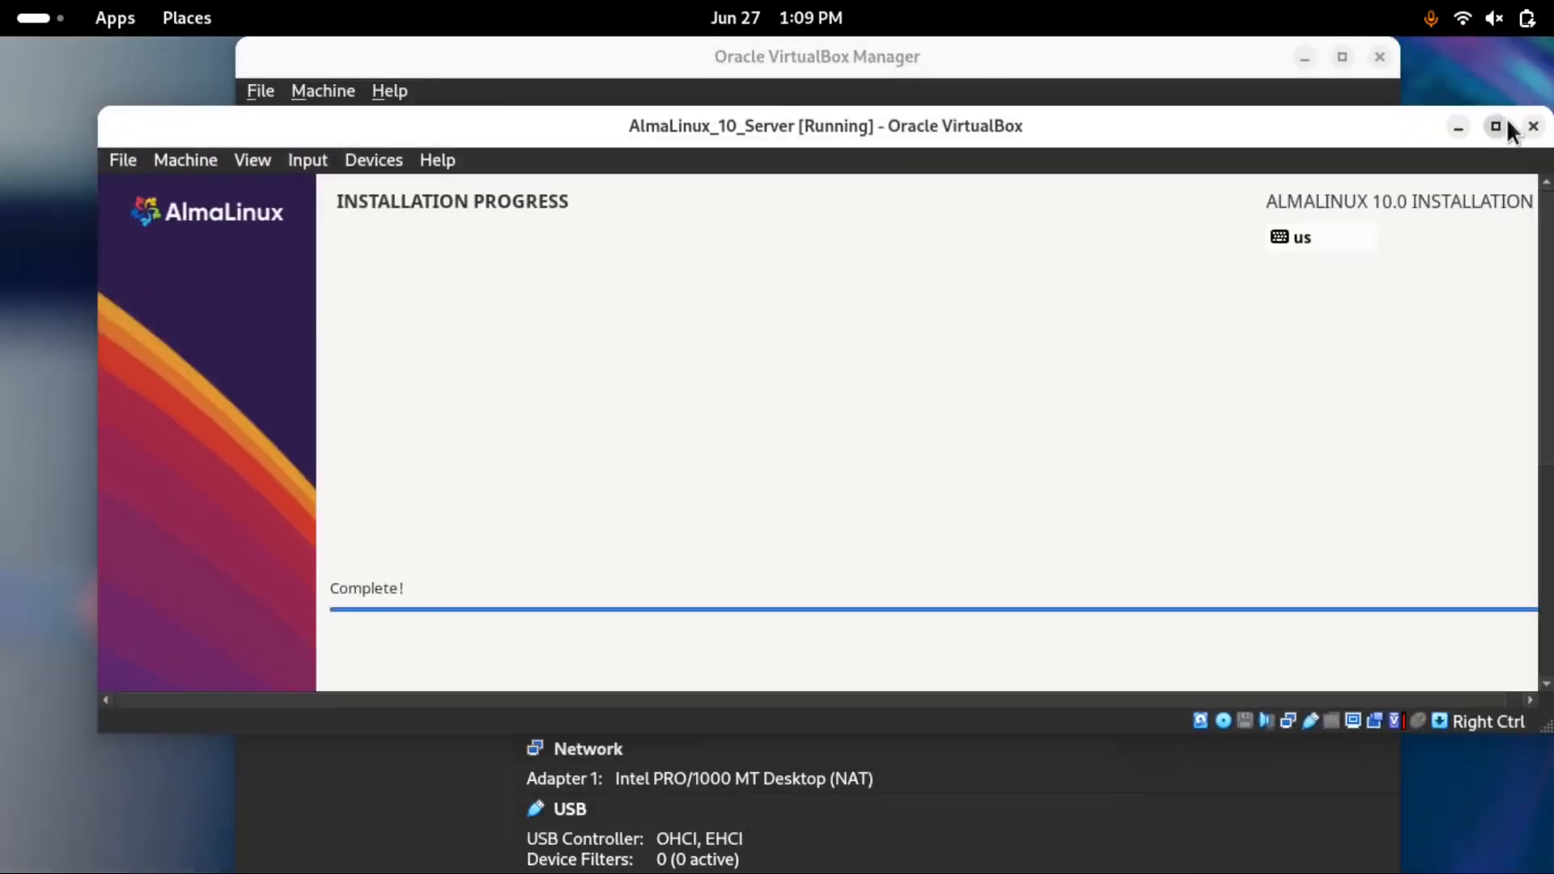
{"action": "left_click", "coordinate": [1496, 126]}
{"action": "left_click", "coordinate": [154, 91]}
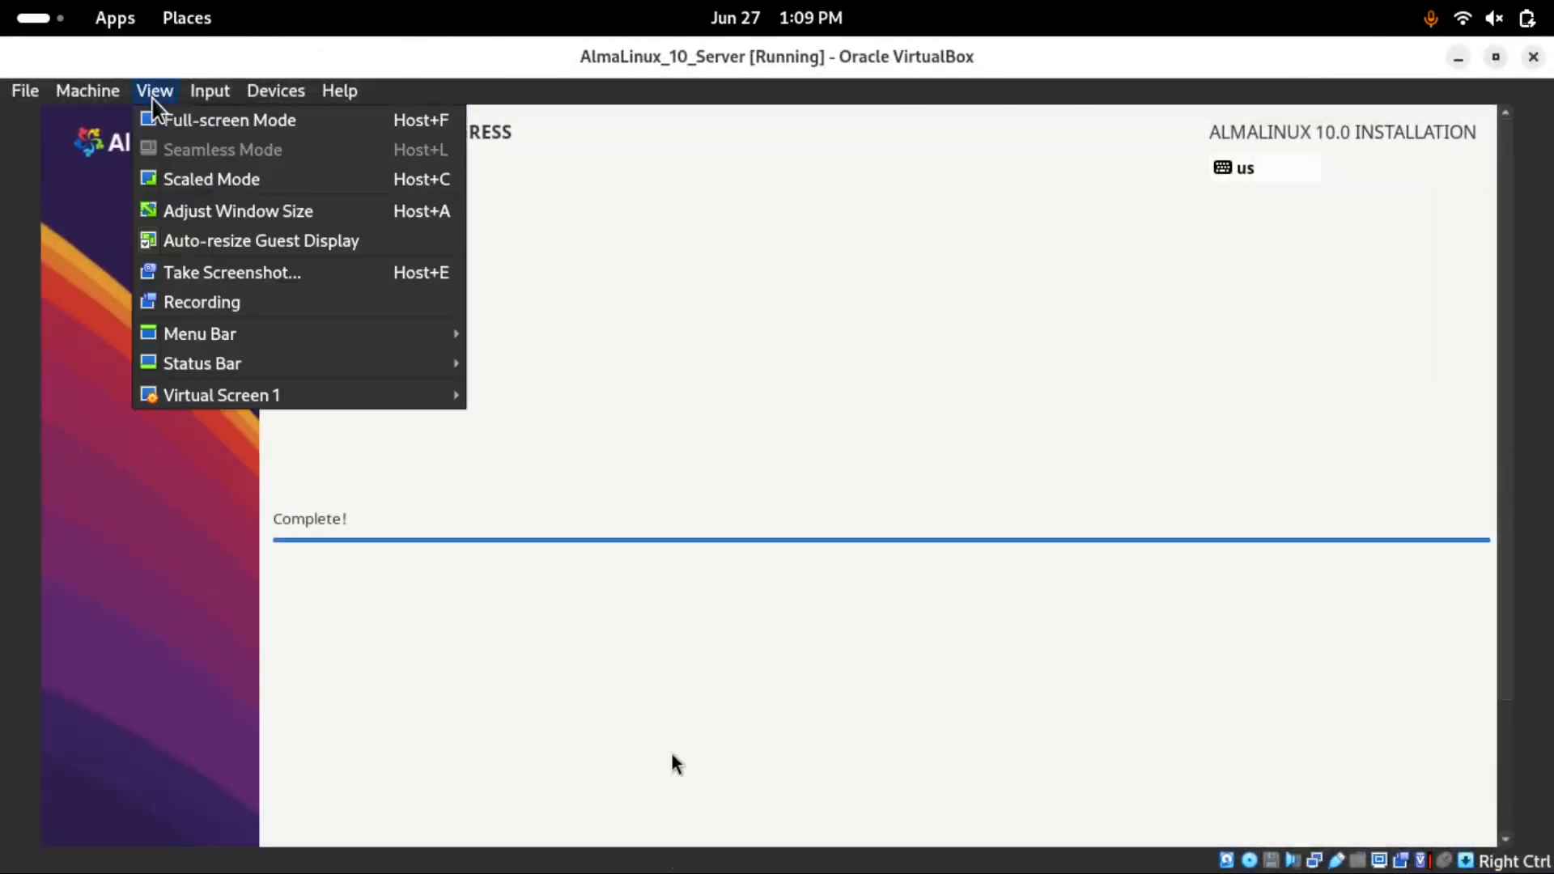
{"action": "left_click", "coordinate": [195, 119]}
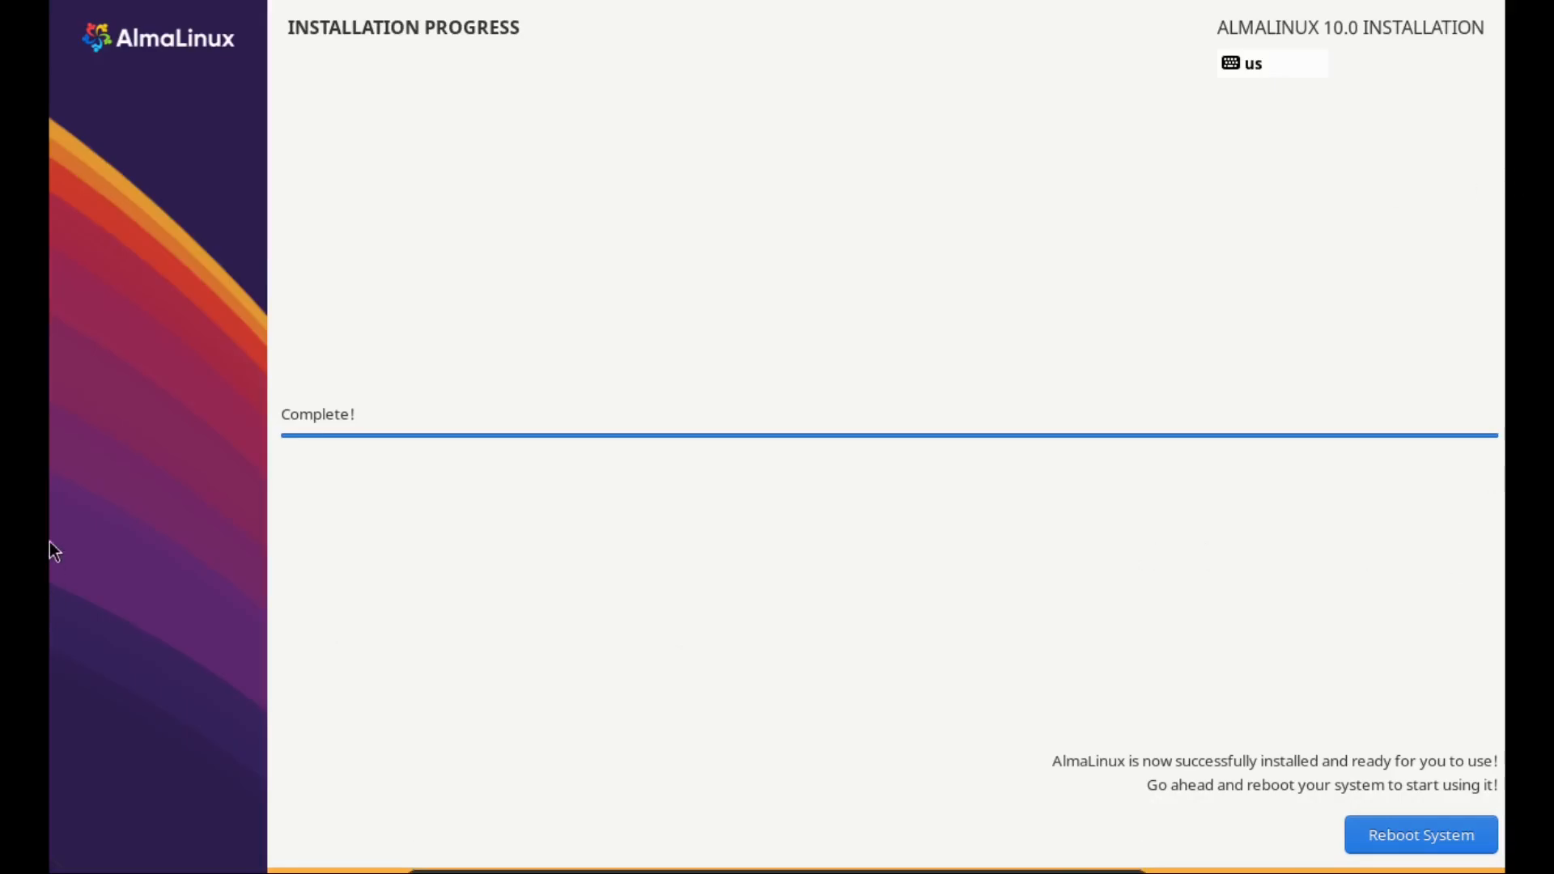
{"action": "left_click", "coordinate": [1396, 837]}
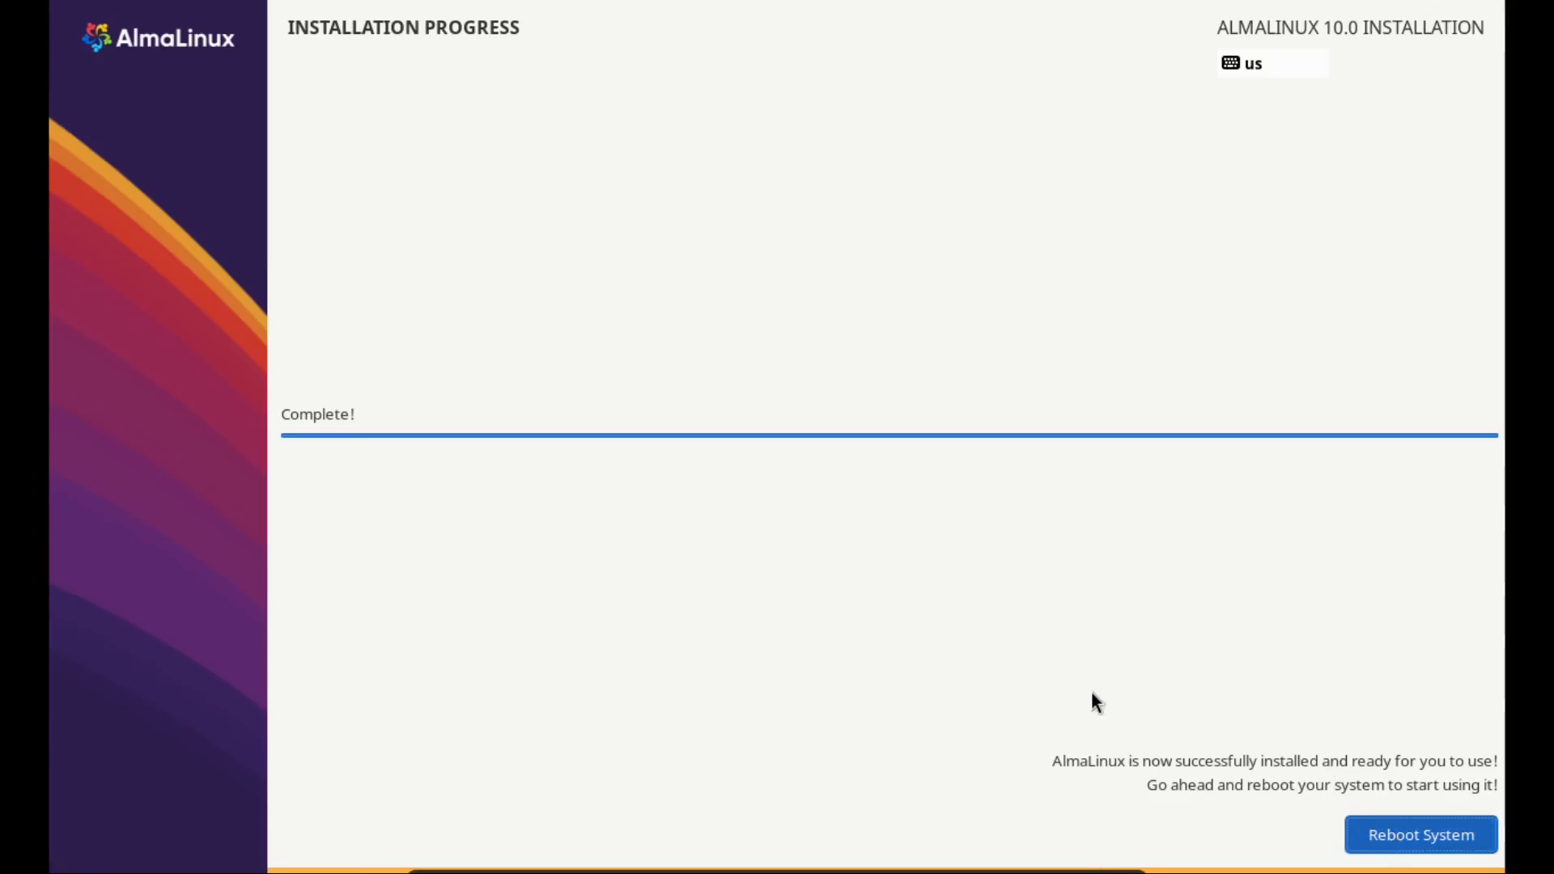
Reboot into AlmaLinux, log in as systemadmin with its password, and run whoami
{"action": "left_click", "coordinate": [1467, 844]}
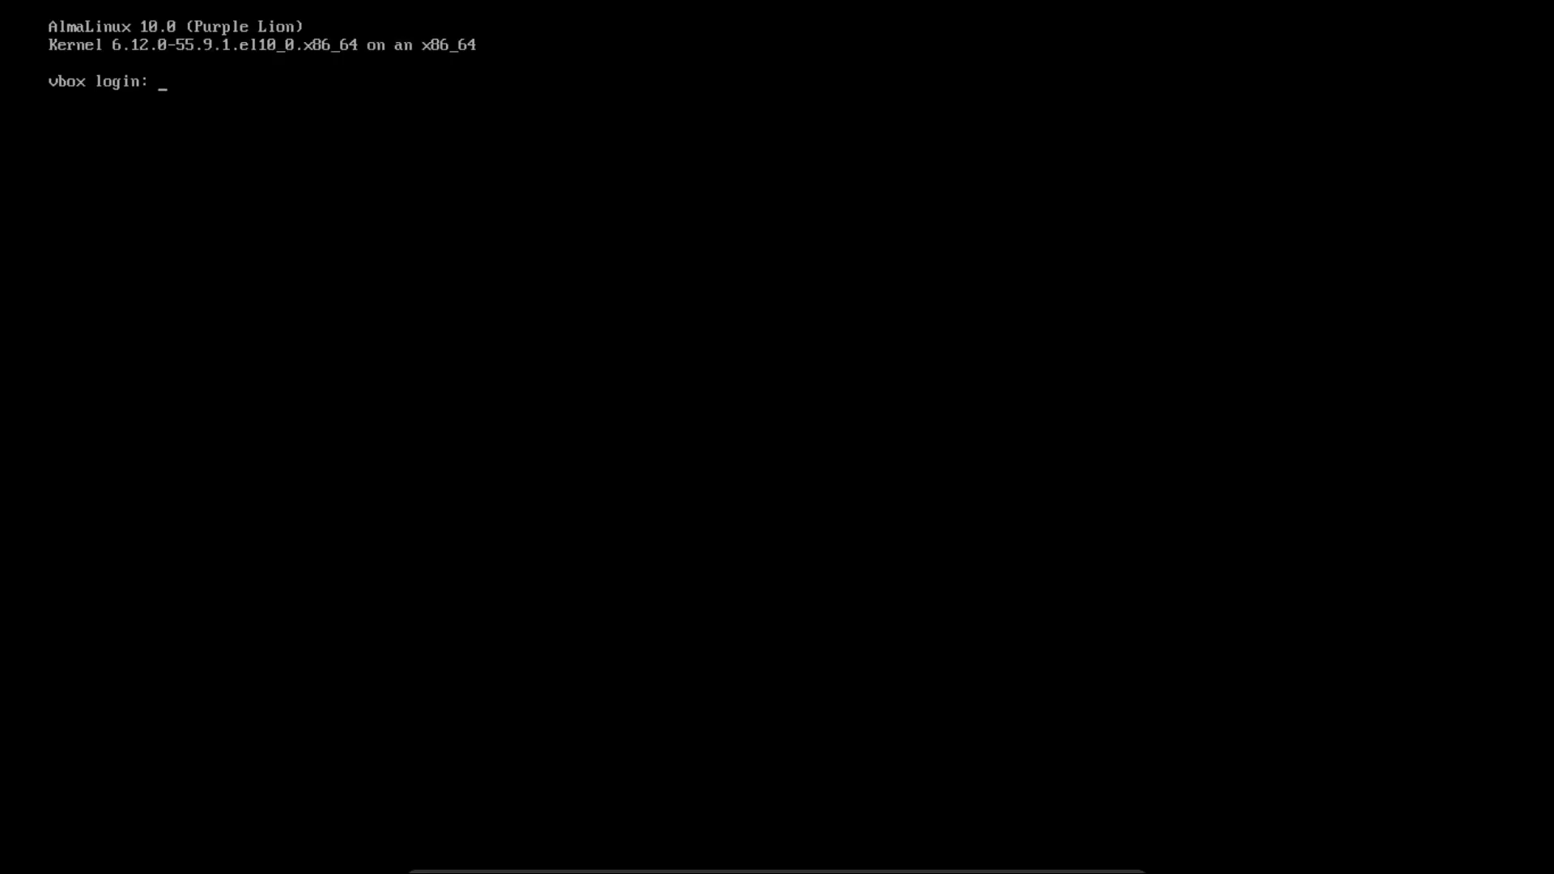
{"action": "type", "text": "sysadmin"}
{"action": "key", "text": "BackSpace"}
{"action": "key", "text": "BackSpace"}
{"action": "key", "text": "BackSpace"}
{"action": "key", "text": "BackSpace"}
{"action": "key", "text": "BackSpace"}
{"action": "key", "text": "BackSpace"}
{"action": "key", "text": "BackSpace"}
{"action": "key", "text": "BackSpace"}
{"action": "type", "text": "systemadmin"}
{"action": "key", "text": "Return"}
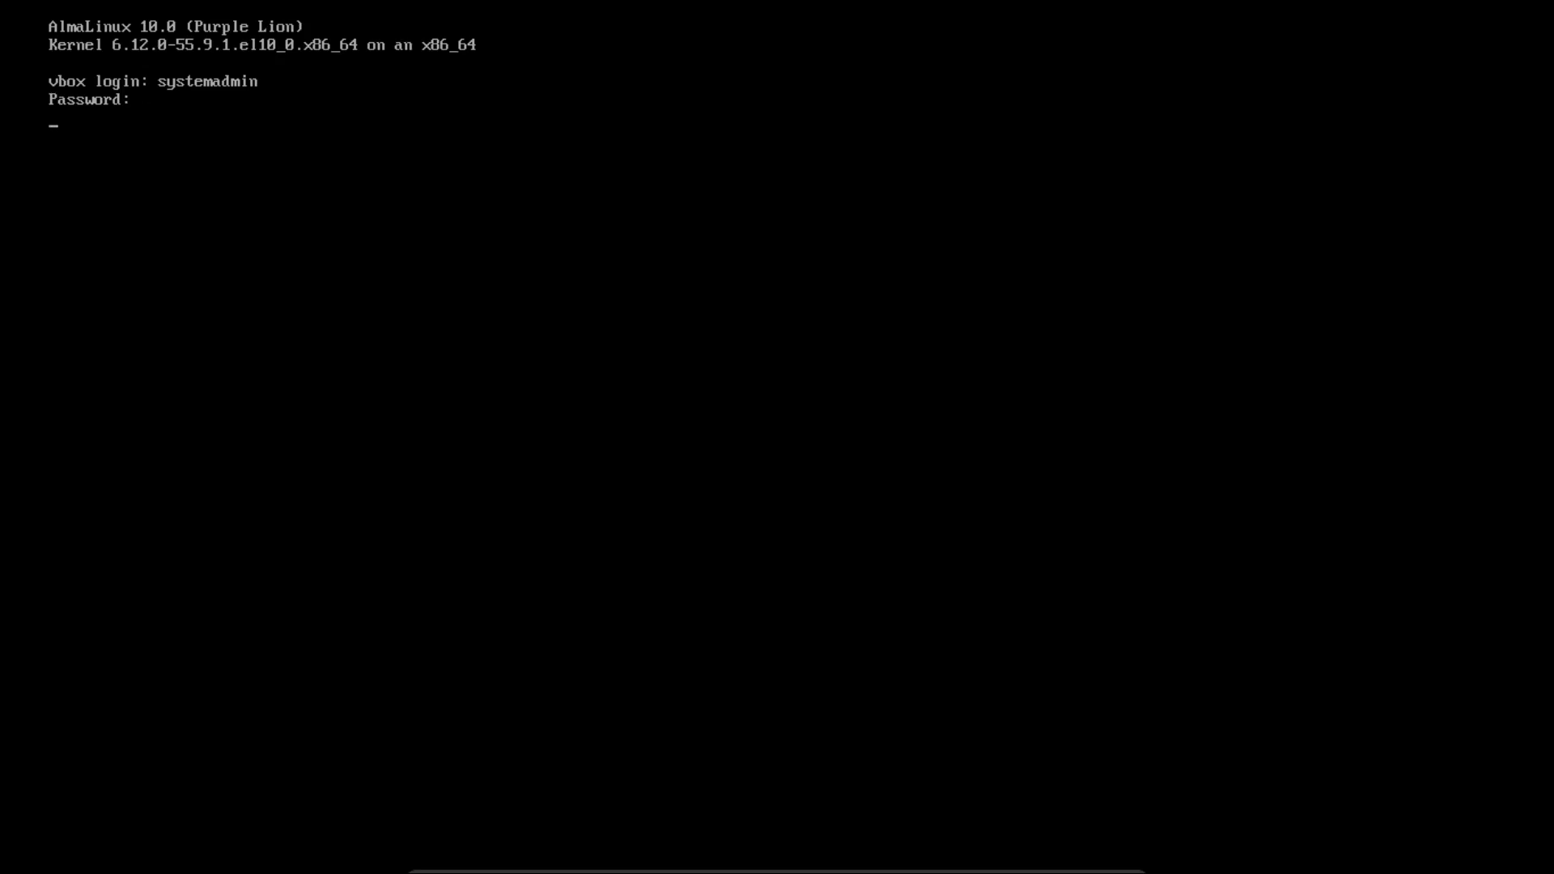
{"action": "key", "text": "Return"}
{"action": "key", "text": "Return"}
{"action": "key", "text": "Return"}
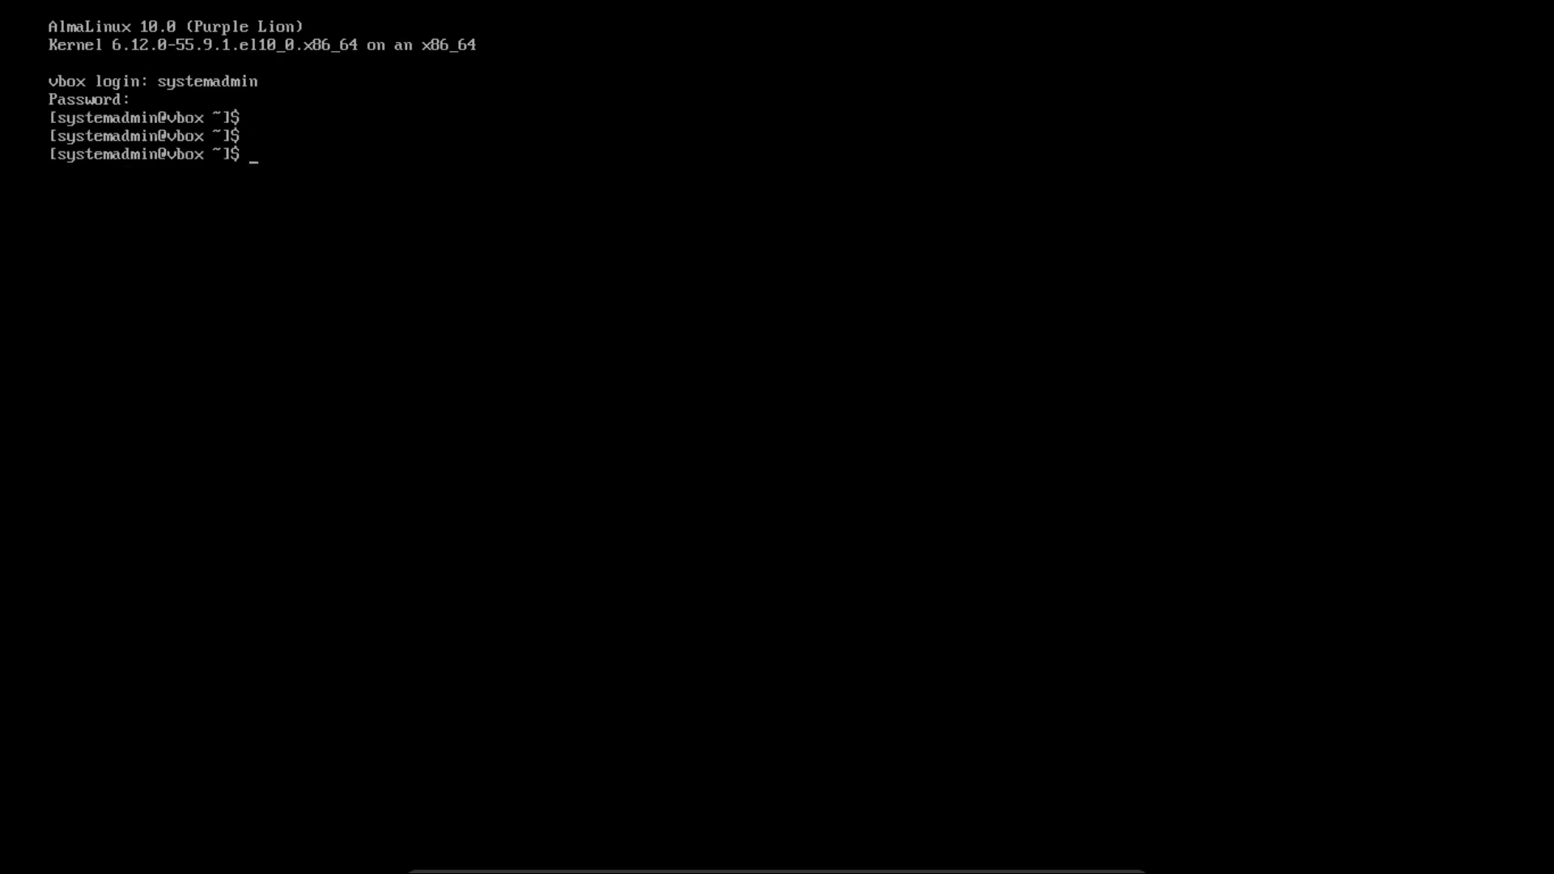
{"action": "type", "text": "whoami"}
{"action": "key", "text": "Return"}
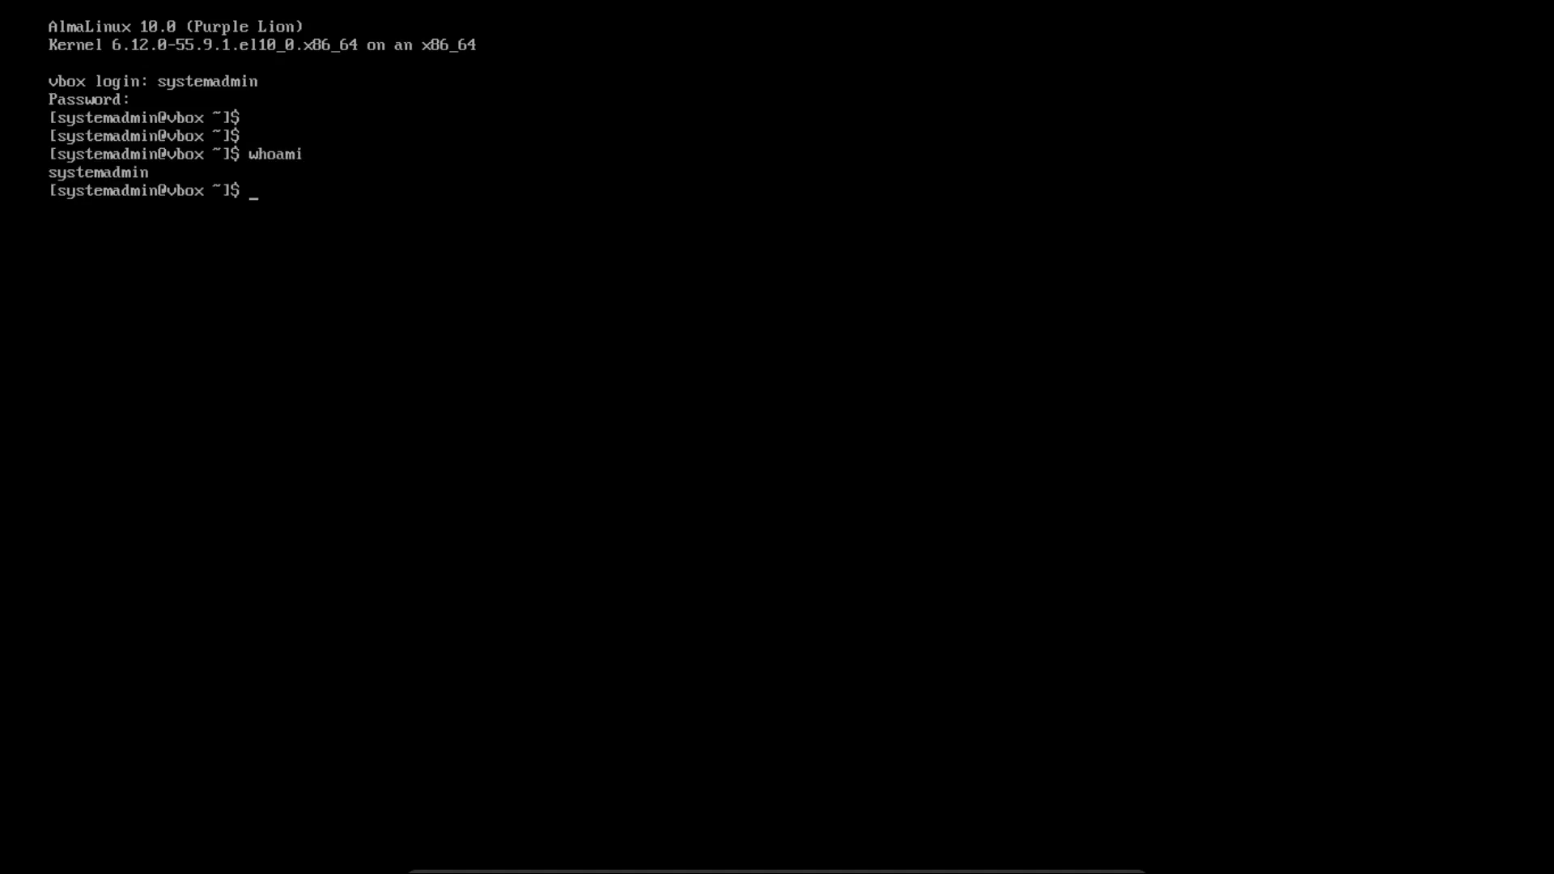
Become root with sudo su -, confirm it with whoami, then exit the root shell
{"action": "type", "text": "sudo su -"}
{"action": "key", "text": "Return"}
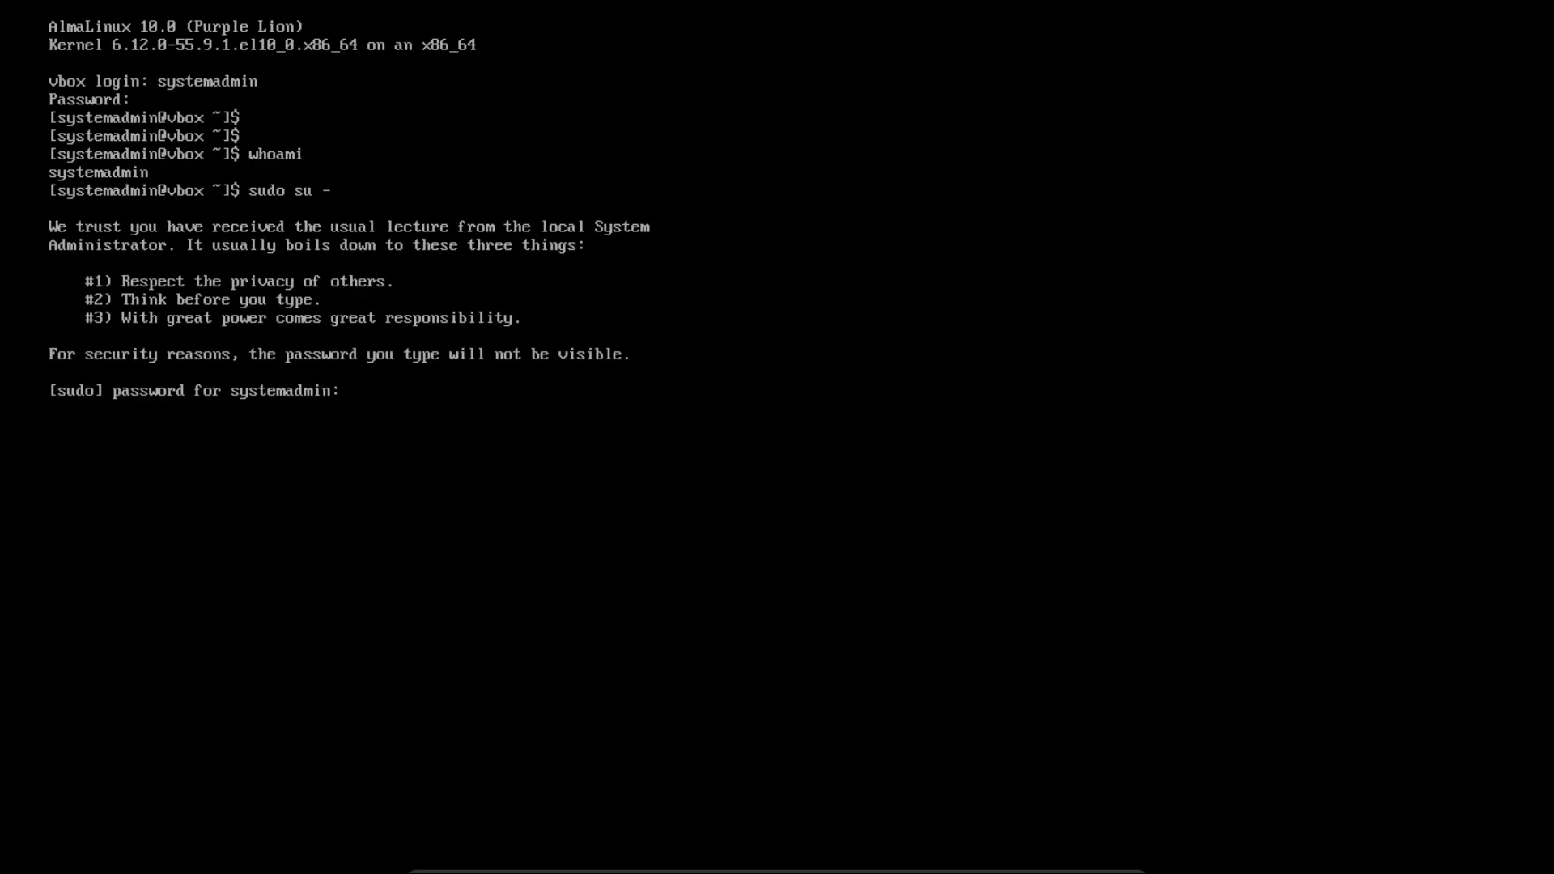
{"action": "key", "text": "Return"}
{"action": "type", "text": "whoami"}
{"action": "key", "text": "Return"}
{"action": "type", "text": "exit"}
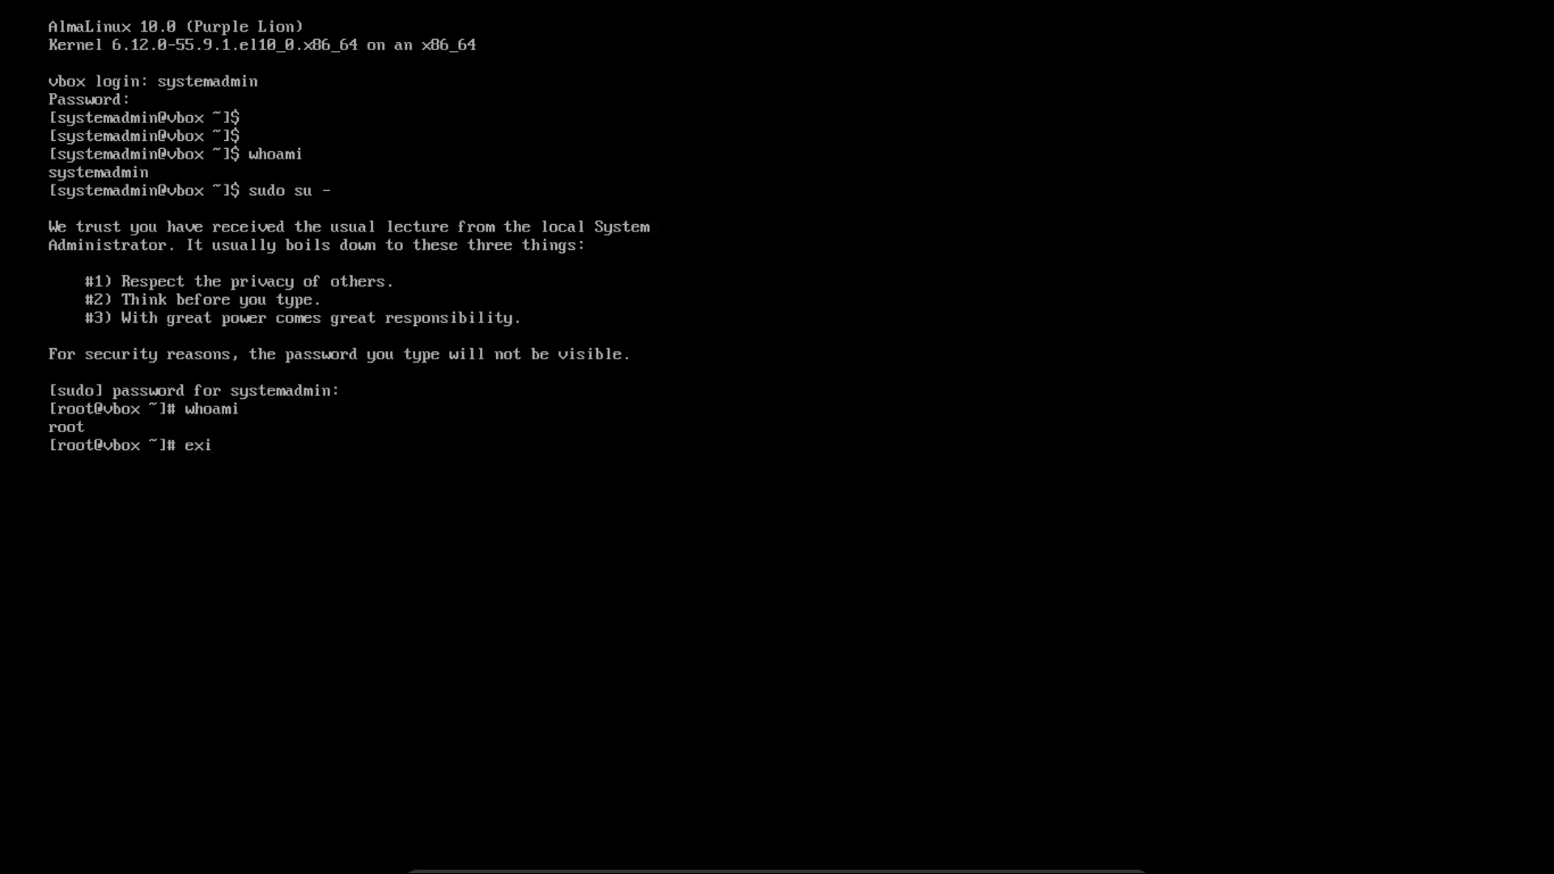
{"action": "key", "text": "Return"}
Run lsblk and uptime, then type 'sudo dnf install httpd'
{"action": "type", "text": "lsblk"}
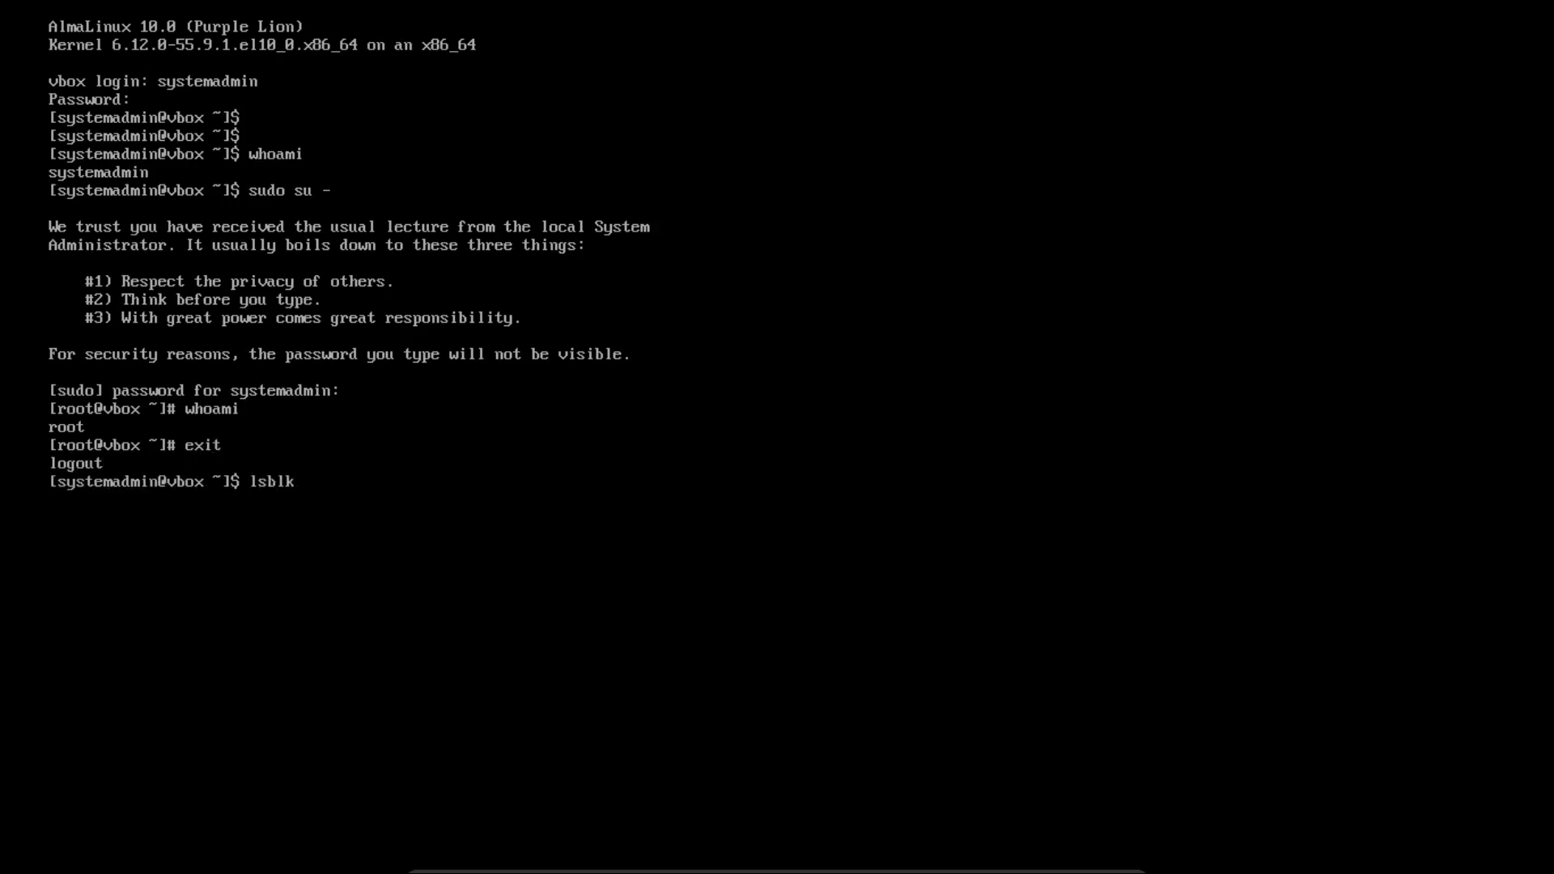
{"action": "key", "text": "Return"}
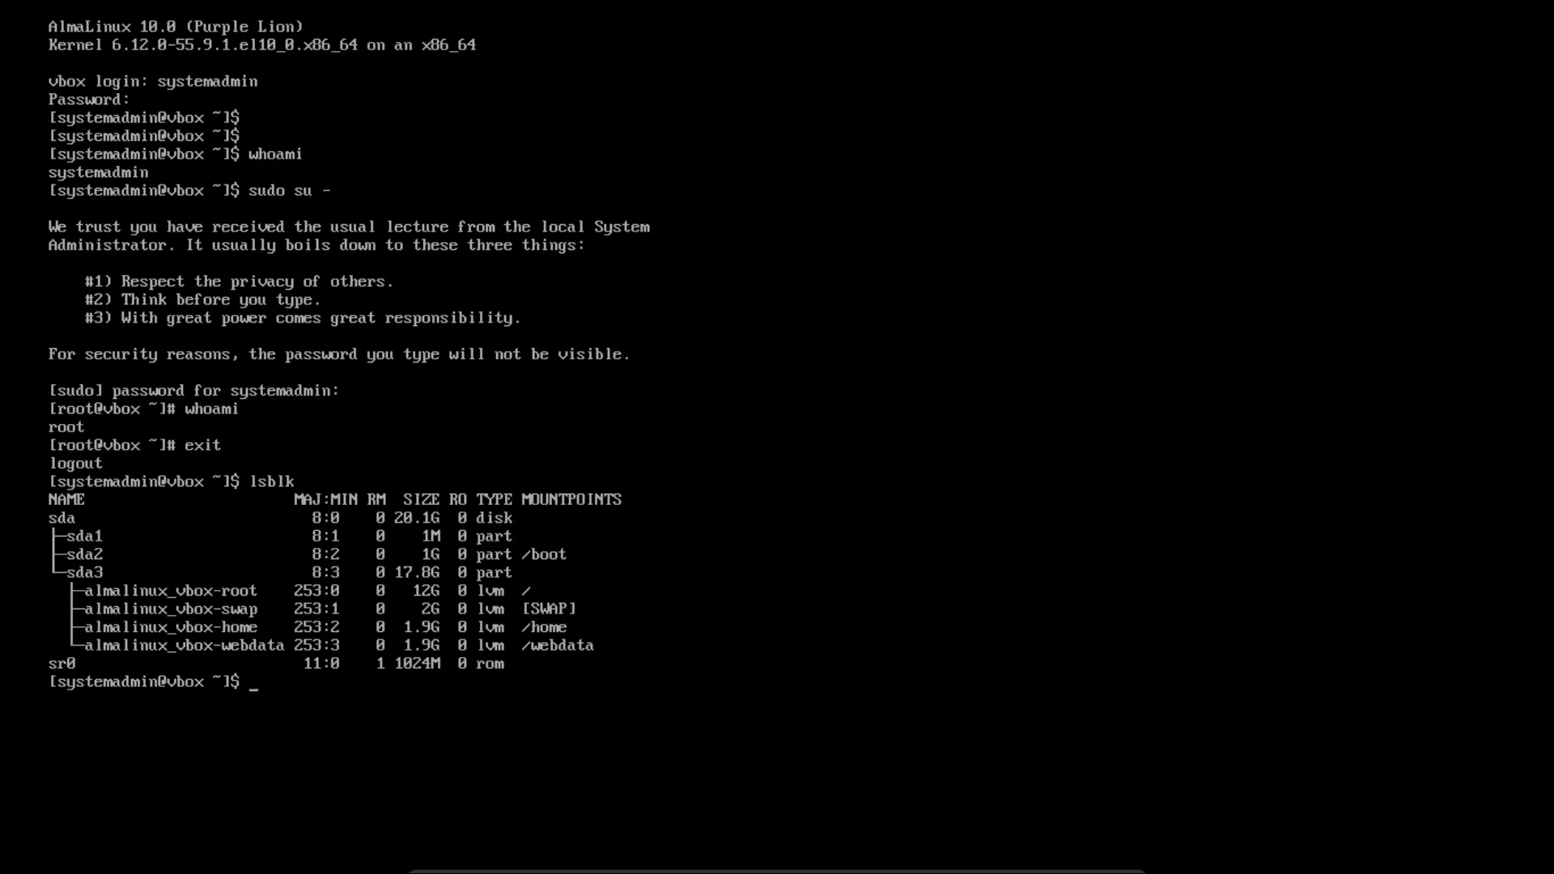
{"action": "type", "text": "uptime"}
{"action": "key", "text": "Return"}
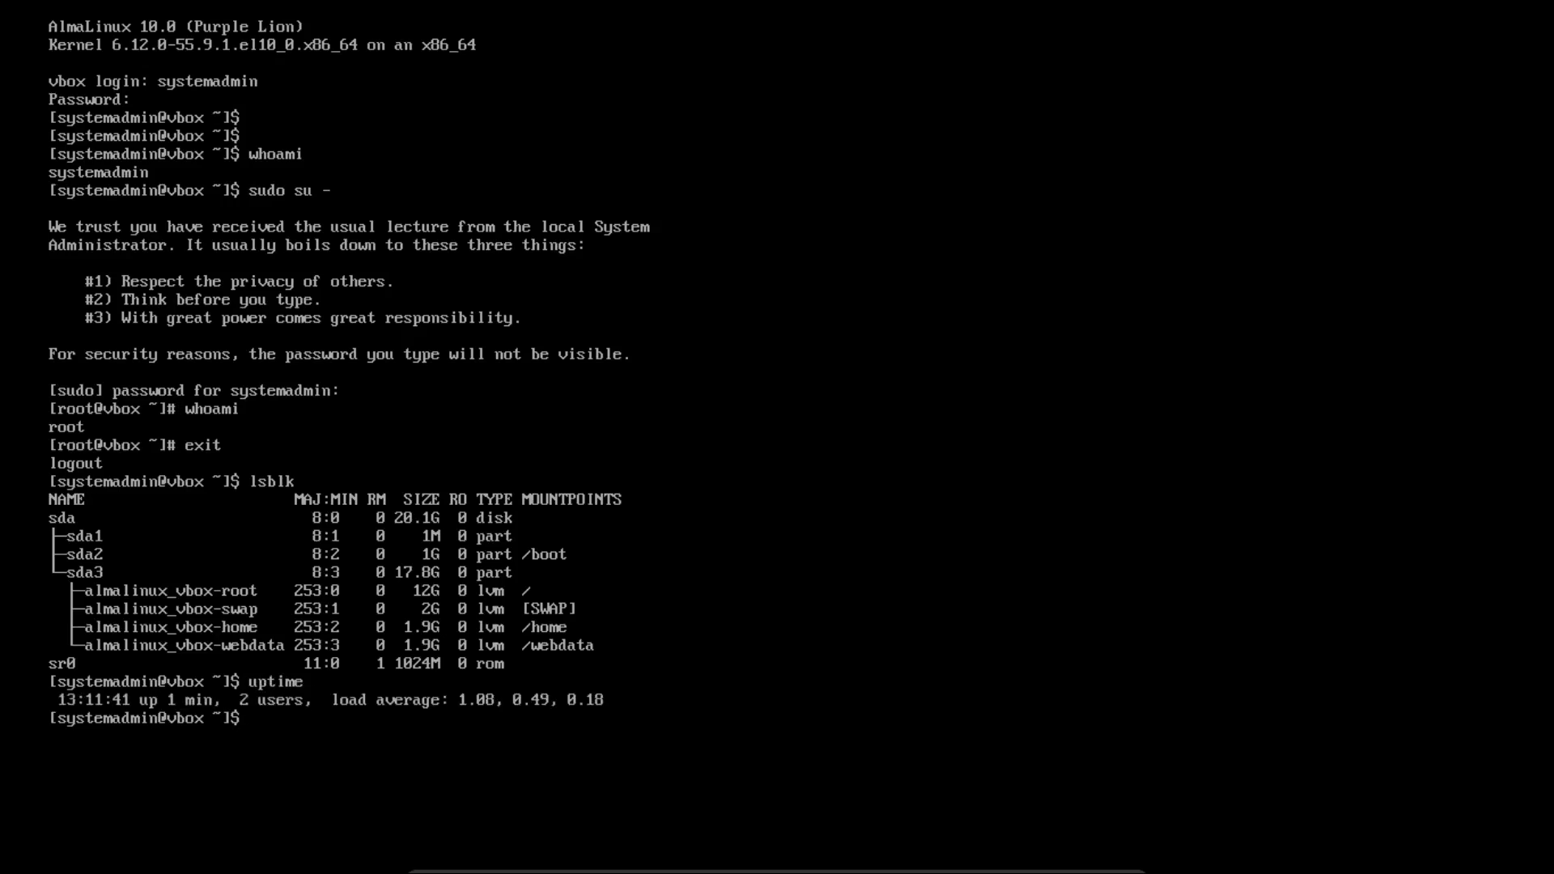
{"action": "type", "text": "sudo dnf install httpd"}
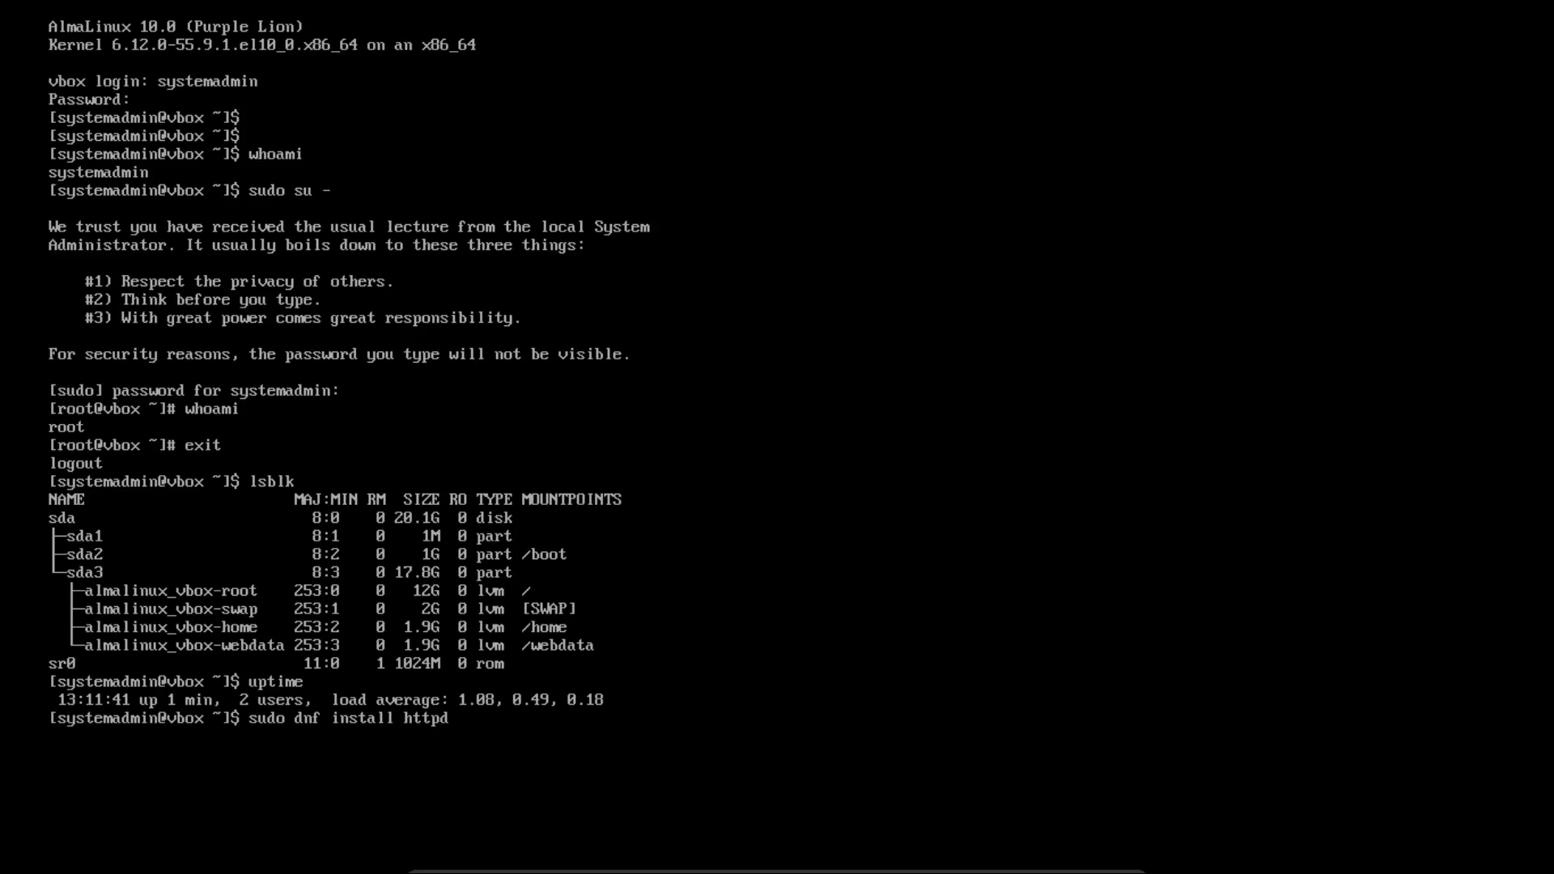
Run the pending command, then attempt poweroff, which is denied
{"action": "key", "text": "Return"}
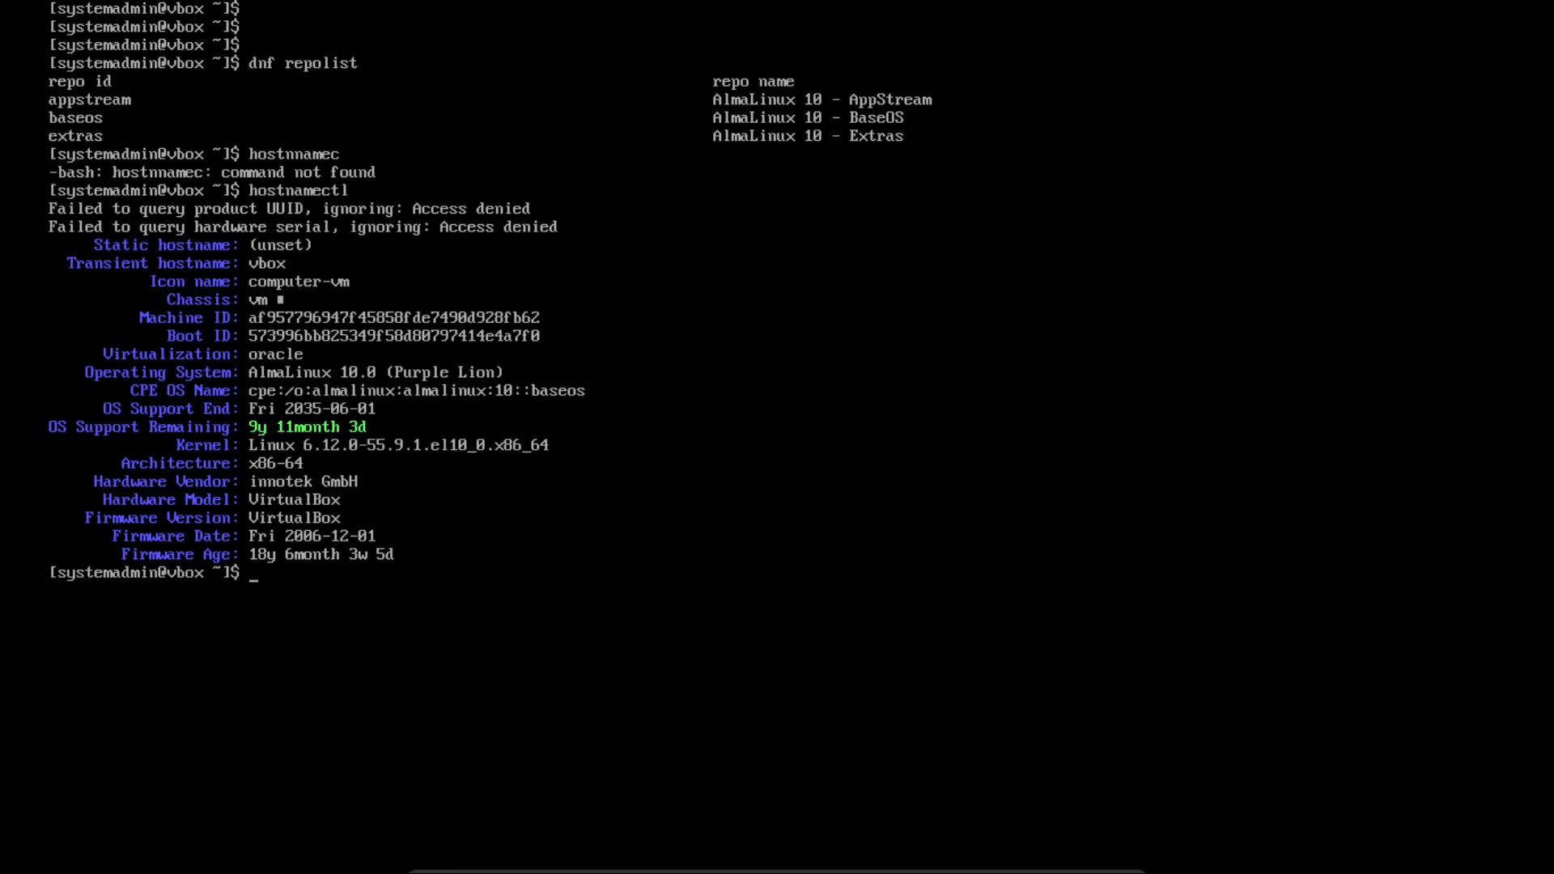
{"action": "type", "text": "poweroff"}
{"action": "key", "text": "Return"}
Drop the retyped poweroff and run sudo su - to try becoming root
{"action": "type", "text": "poo"}
{"action": "key", "text": "BackSpace"}
{"action": "type", "text": "weroff"}
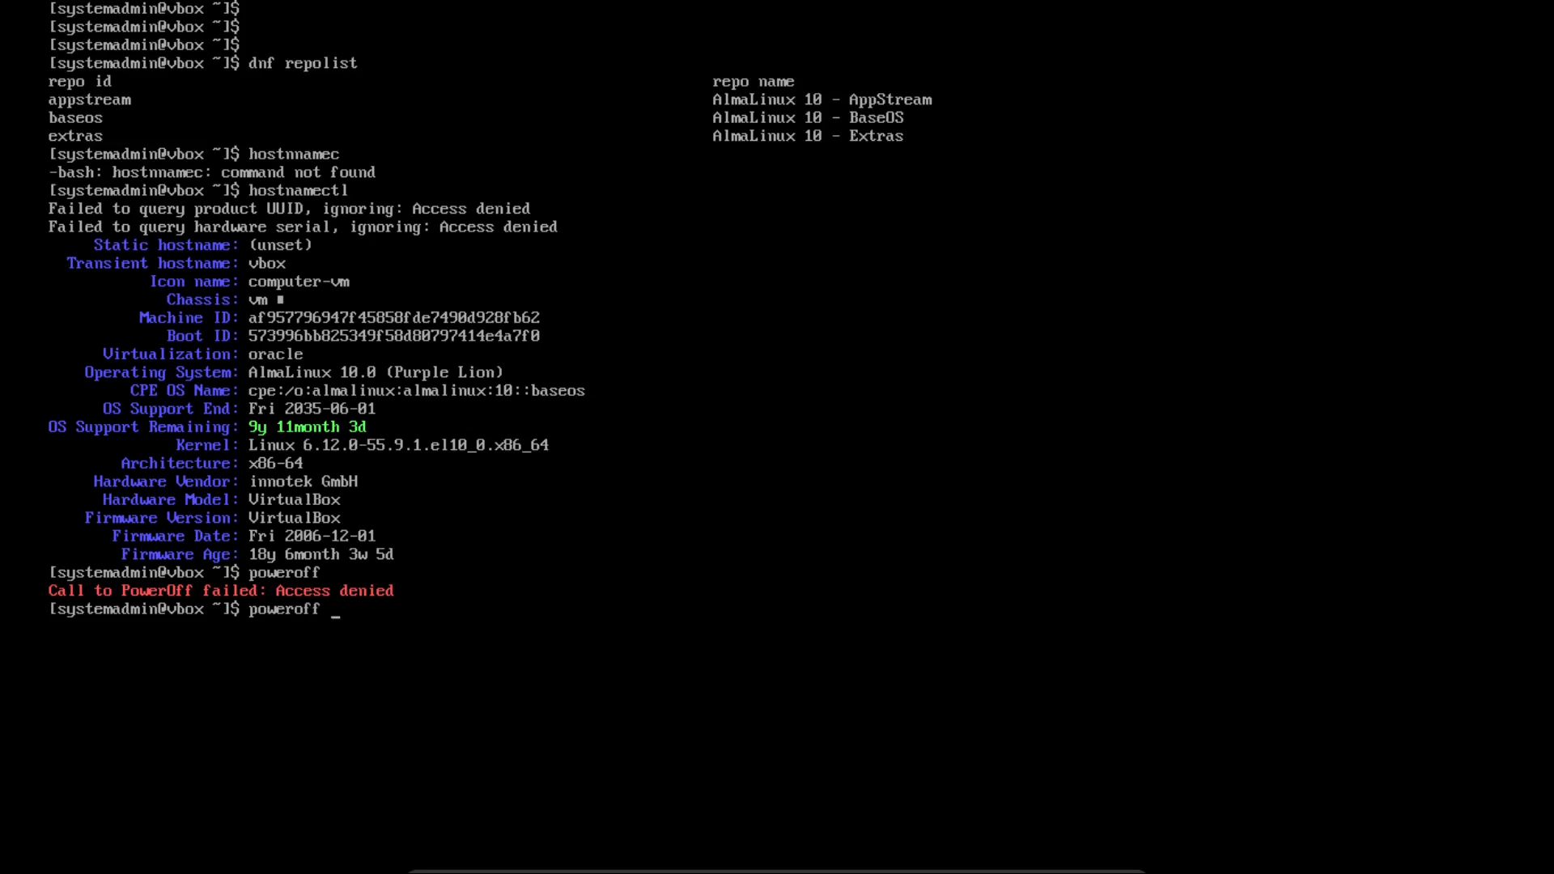
{"action": "key", "text": "BackSpace"}
{"action": "key", "text": "BackSpace"}
{"action": "key", "text": "BackSpace"}
{"action": "key", "text": "BackSpace"}
{"action": "key", "text": "BackSpace"}
{"action": "key", "text": "BackSpace"}
{"action": "key", "text": "BackSpace"}
{"action": "key", "text": "BackSpace"}
{"action": "key", "text": "BackSpace"}
{"action": "type", "text": "sudo su -"}
{"action": "key", "text": "Return"}
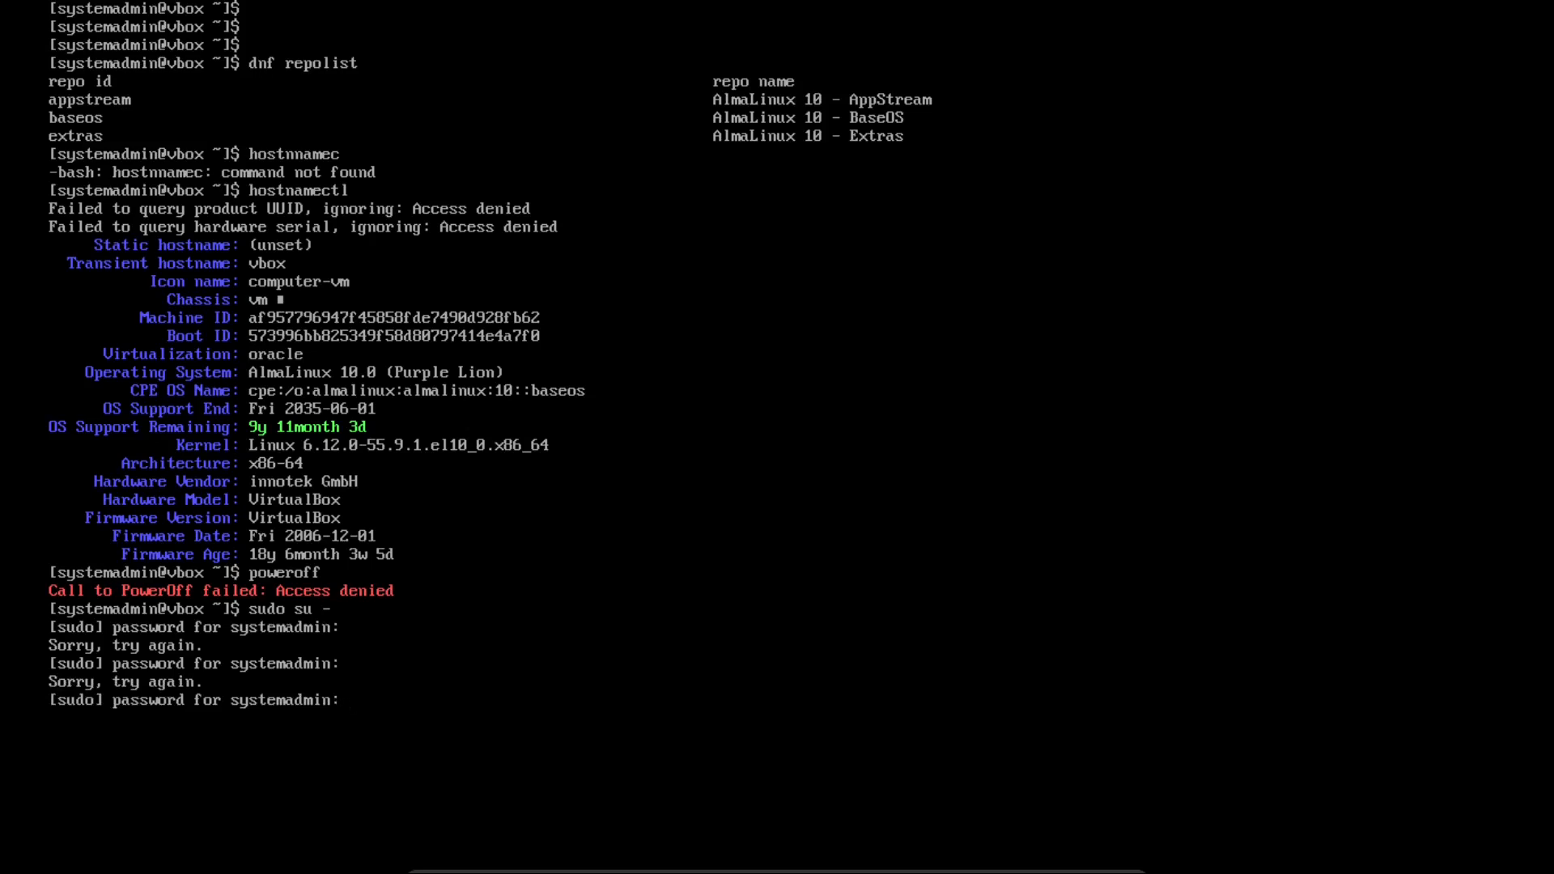
Clear the console and Tab-complete the path into /usr/lib64/, declining the 478-match listing
{"action": "type", "text": "clear"}
{"action": "key", "text": "Return"}
{"action": "key", "text": "Return"}
{"action": "key", "text": "Return"}
{"action": "key", "text": "Return"}
{"action": "type", "text": "/usr/lib"}
{"action": "key", "text": "Tab"}
{"action": "key", "text": "Tab"}
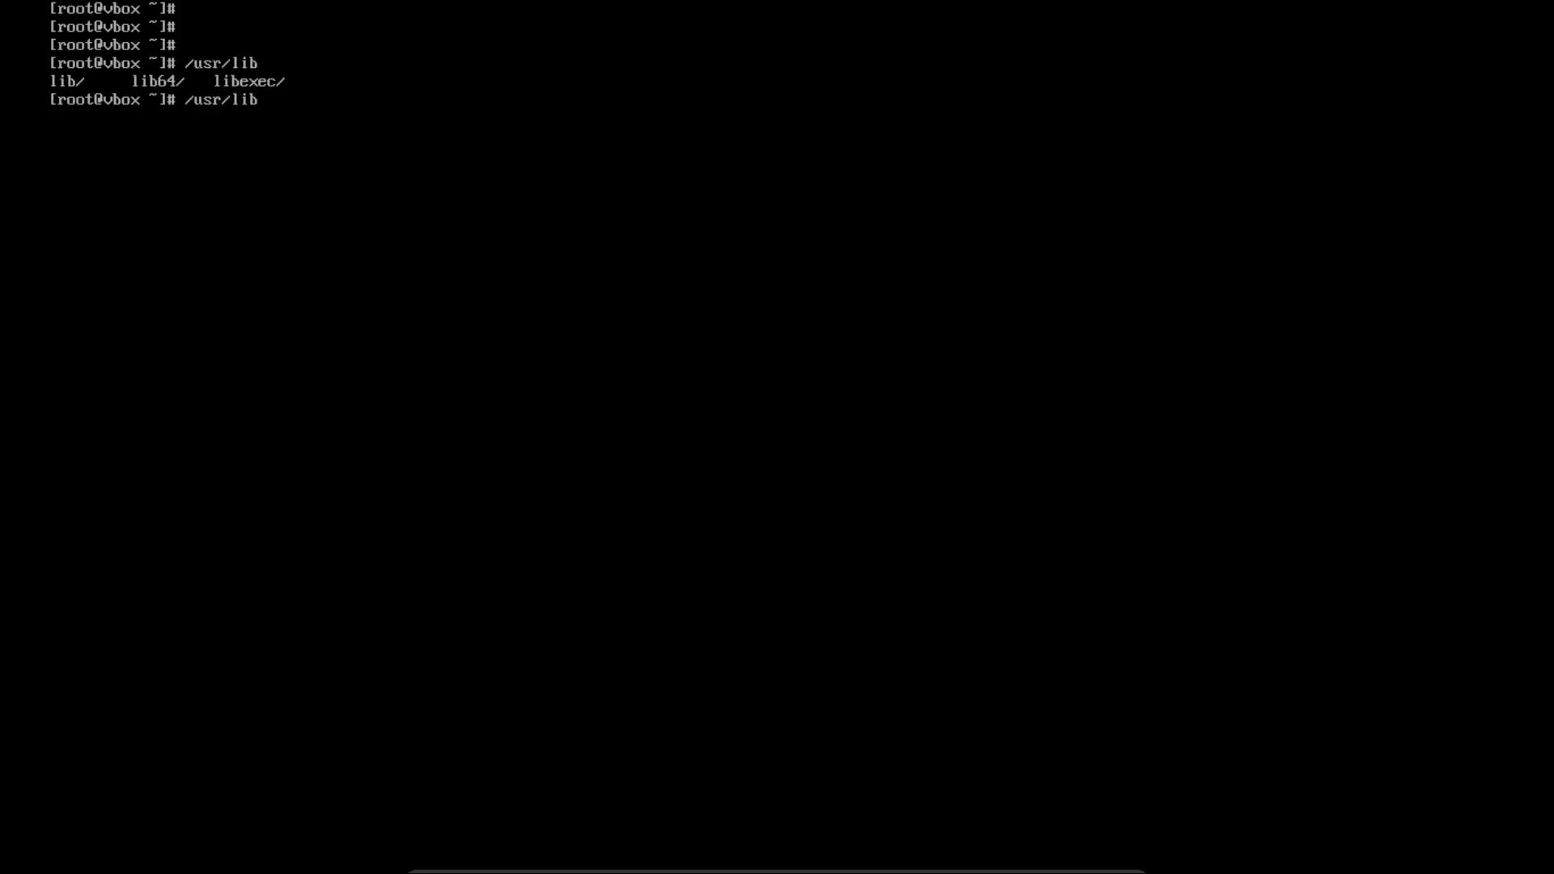
{"action": "type", "text": "6"}
{"action": "key", "text": "Tab"}
{"action": "type", "text": "l"}
{"action": "key", "text": "Tab"}
{"action": "key", "text": "Tab"}
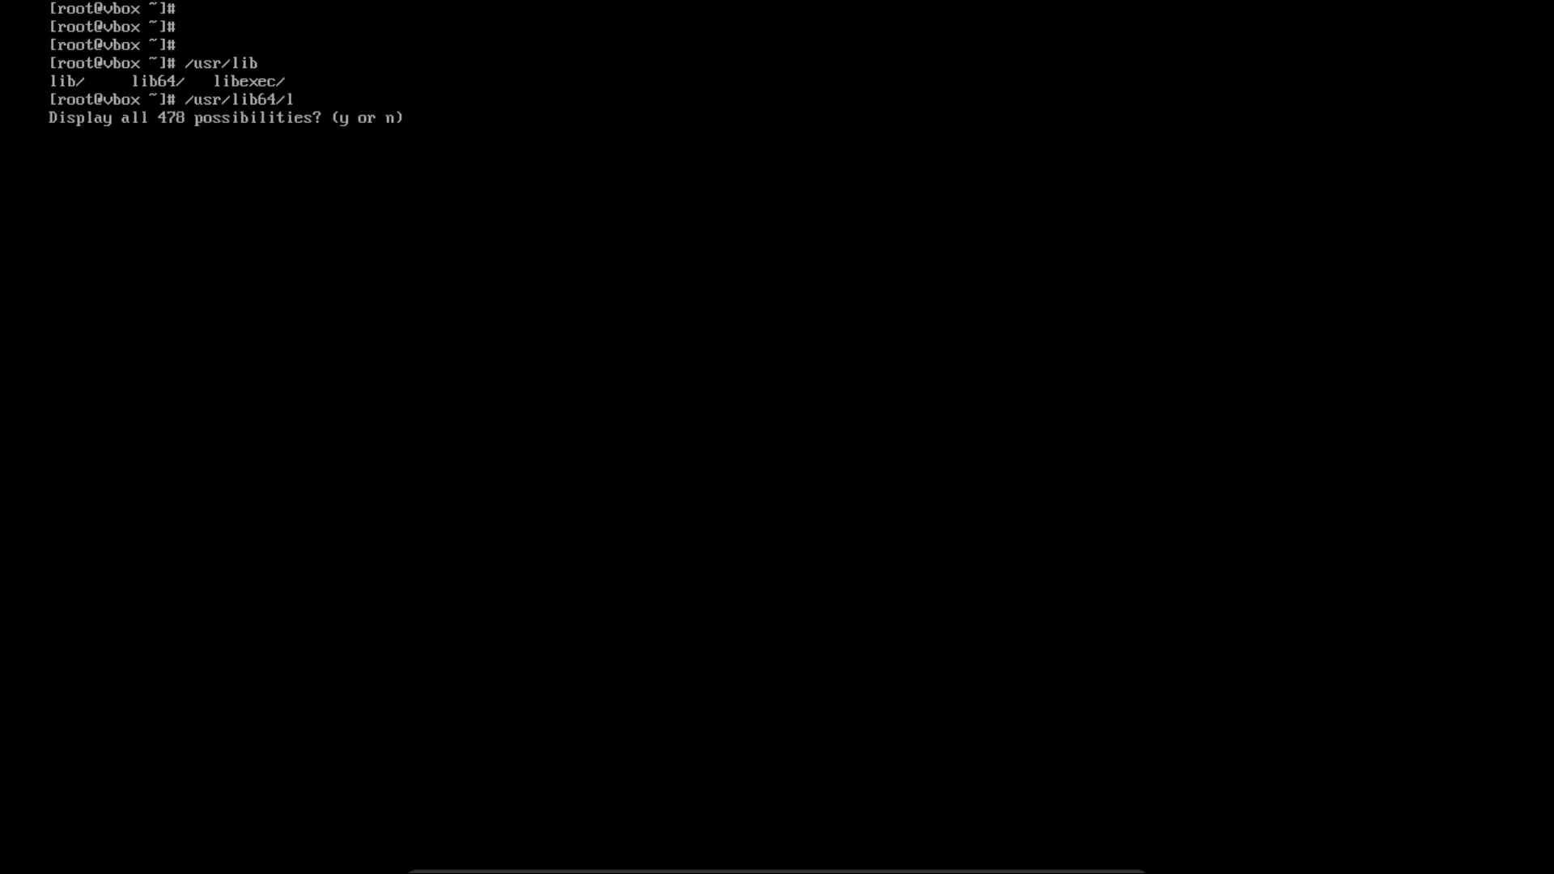
{"action": "key", "text": "n"}
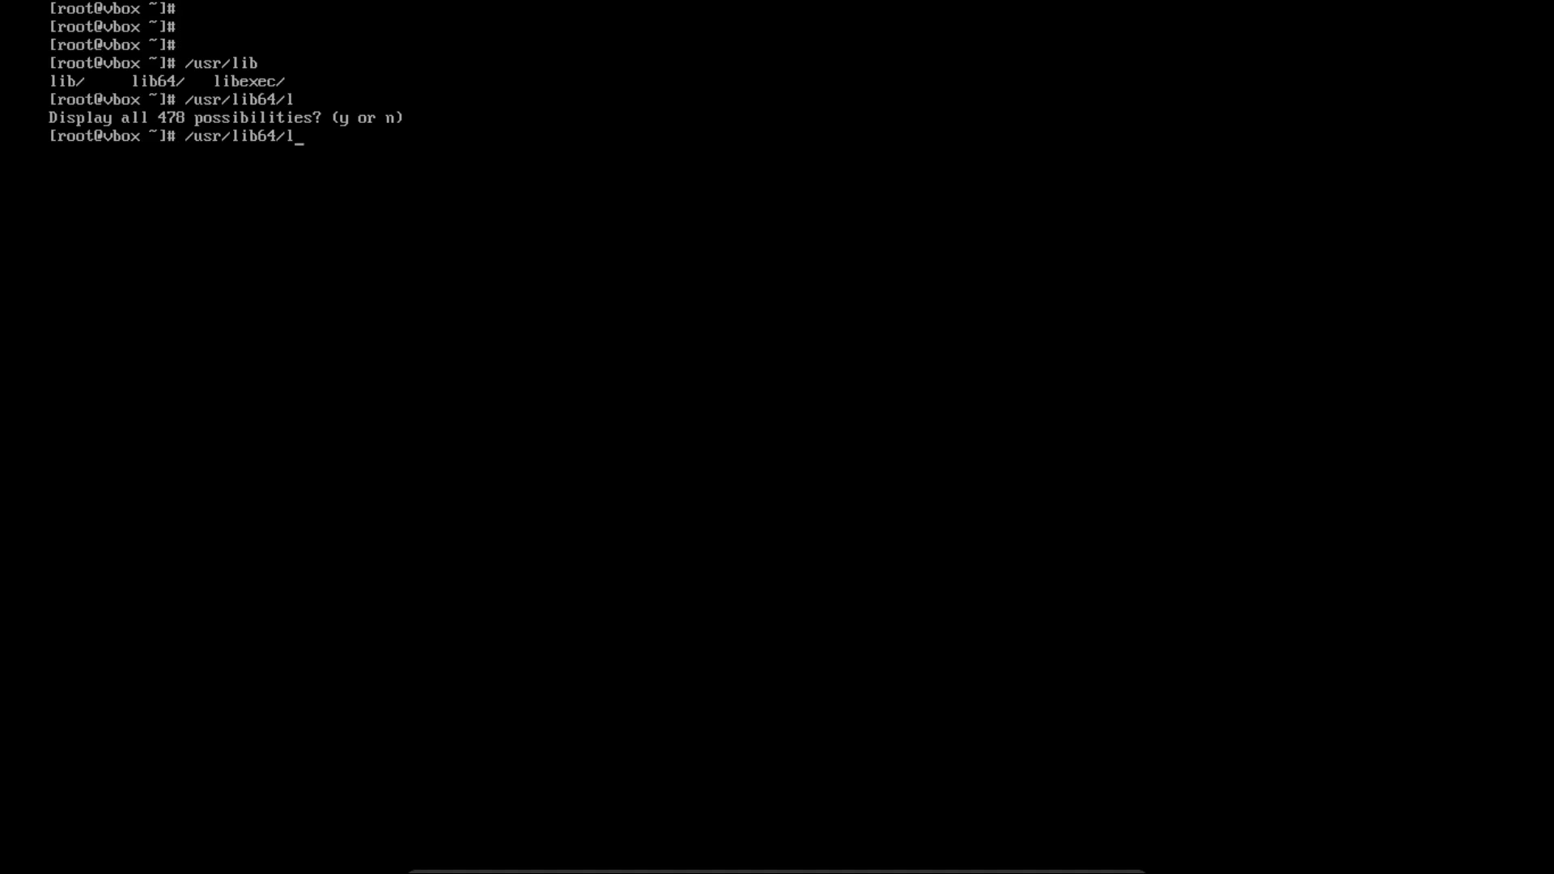
Run /usr/lib64/ld-linux-x86-64.so.2 --help to show the dynamic linker's usage
{"action": "key", "text": "Tab"}
{"action": "type", "text": "--help"}
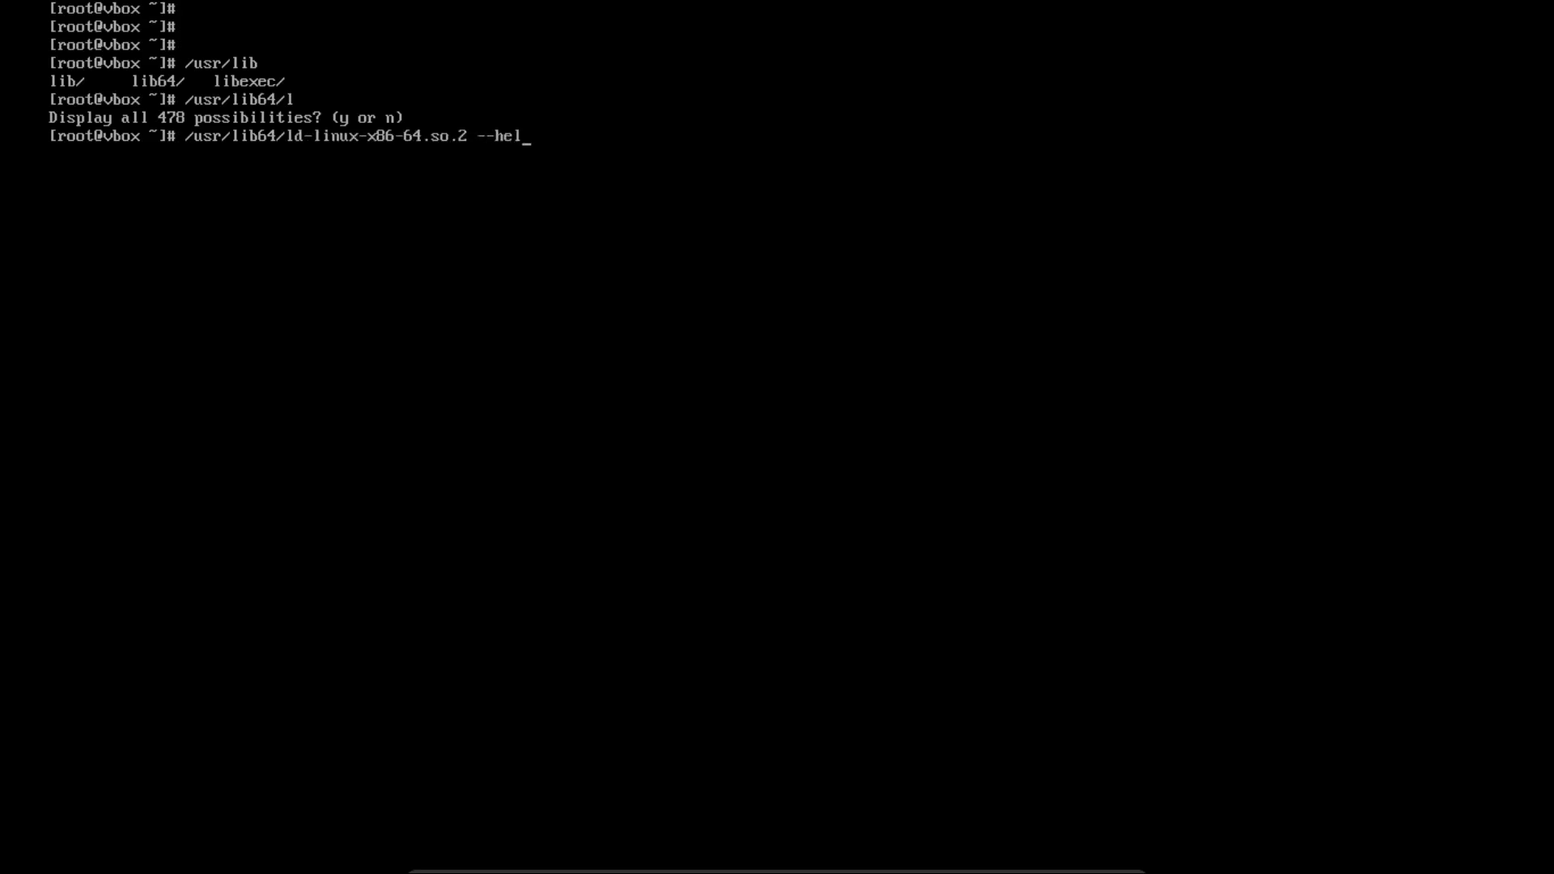
{"action": "key", "text": "Return"}
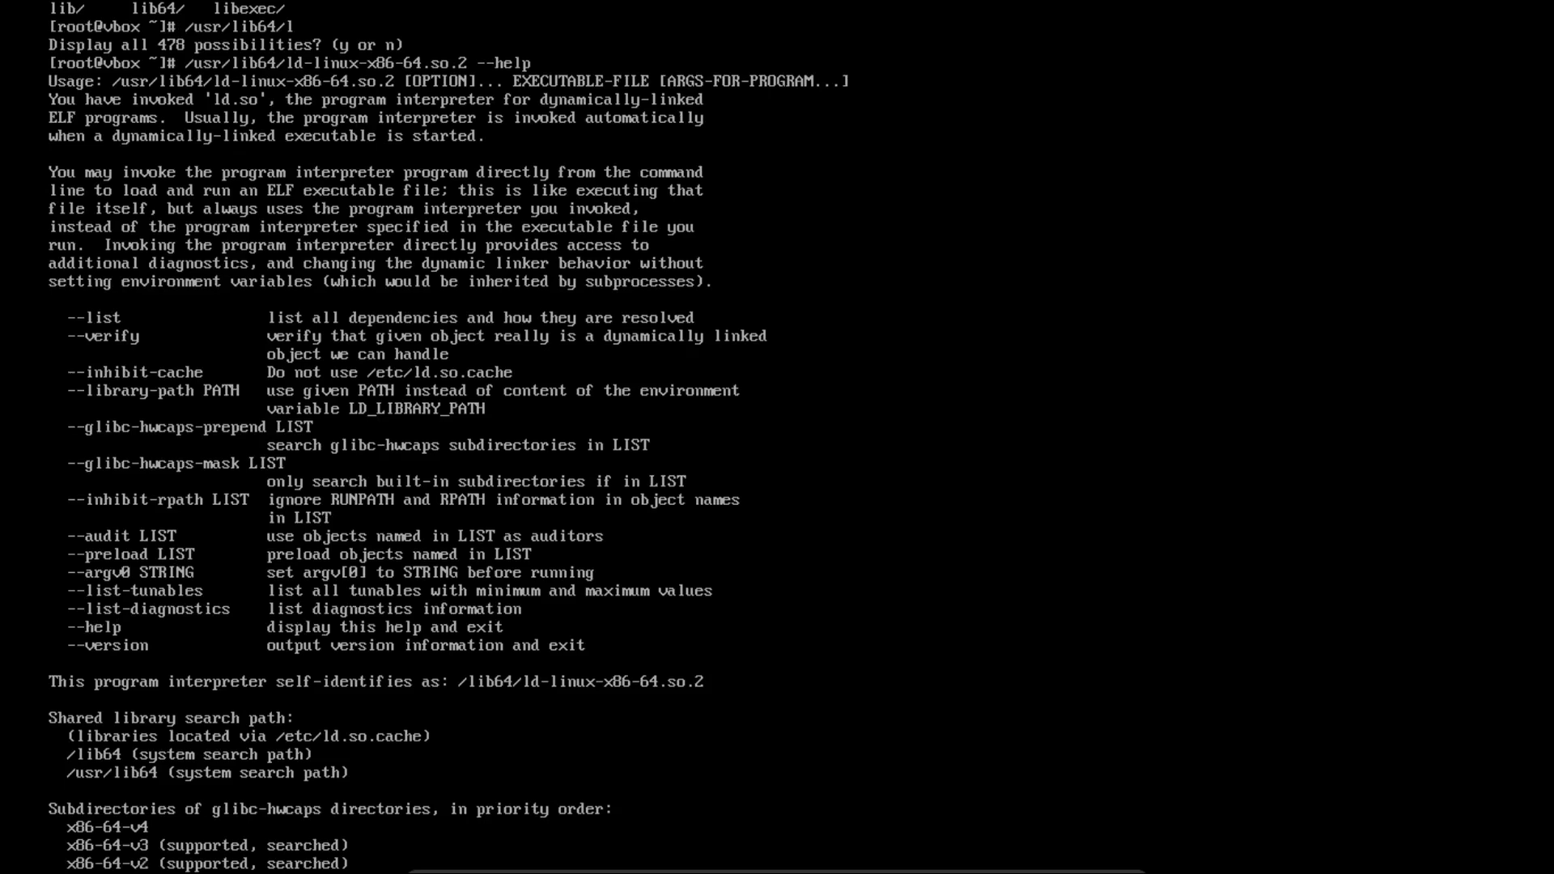
{"action": "key", "text": "Return"}
{"action": "key", "text": "Return"}
{"action": "key", "text": "Return"}
{"action": "key", "text": "Return"}
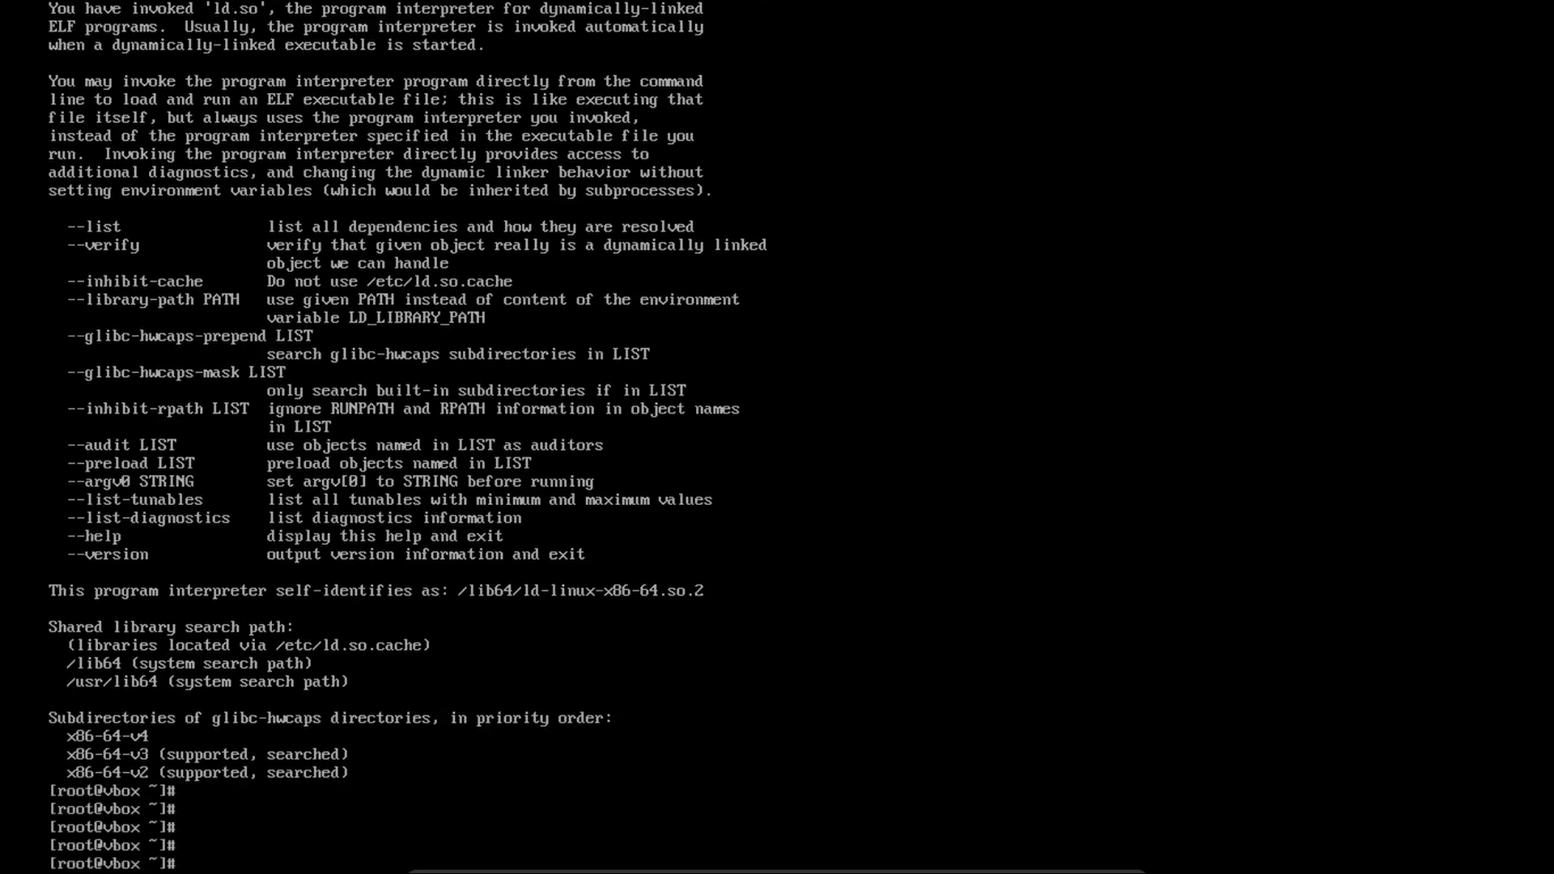